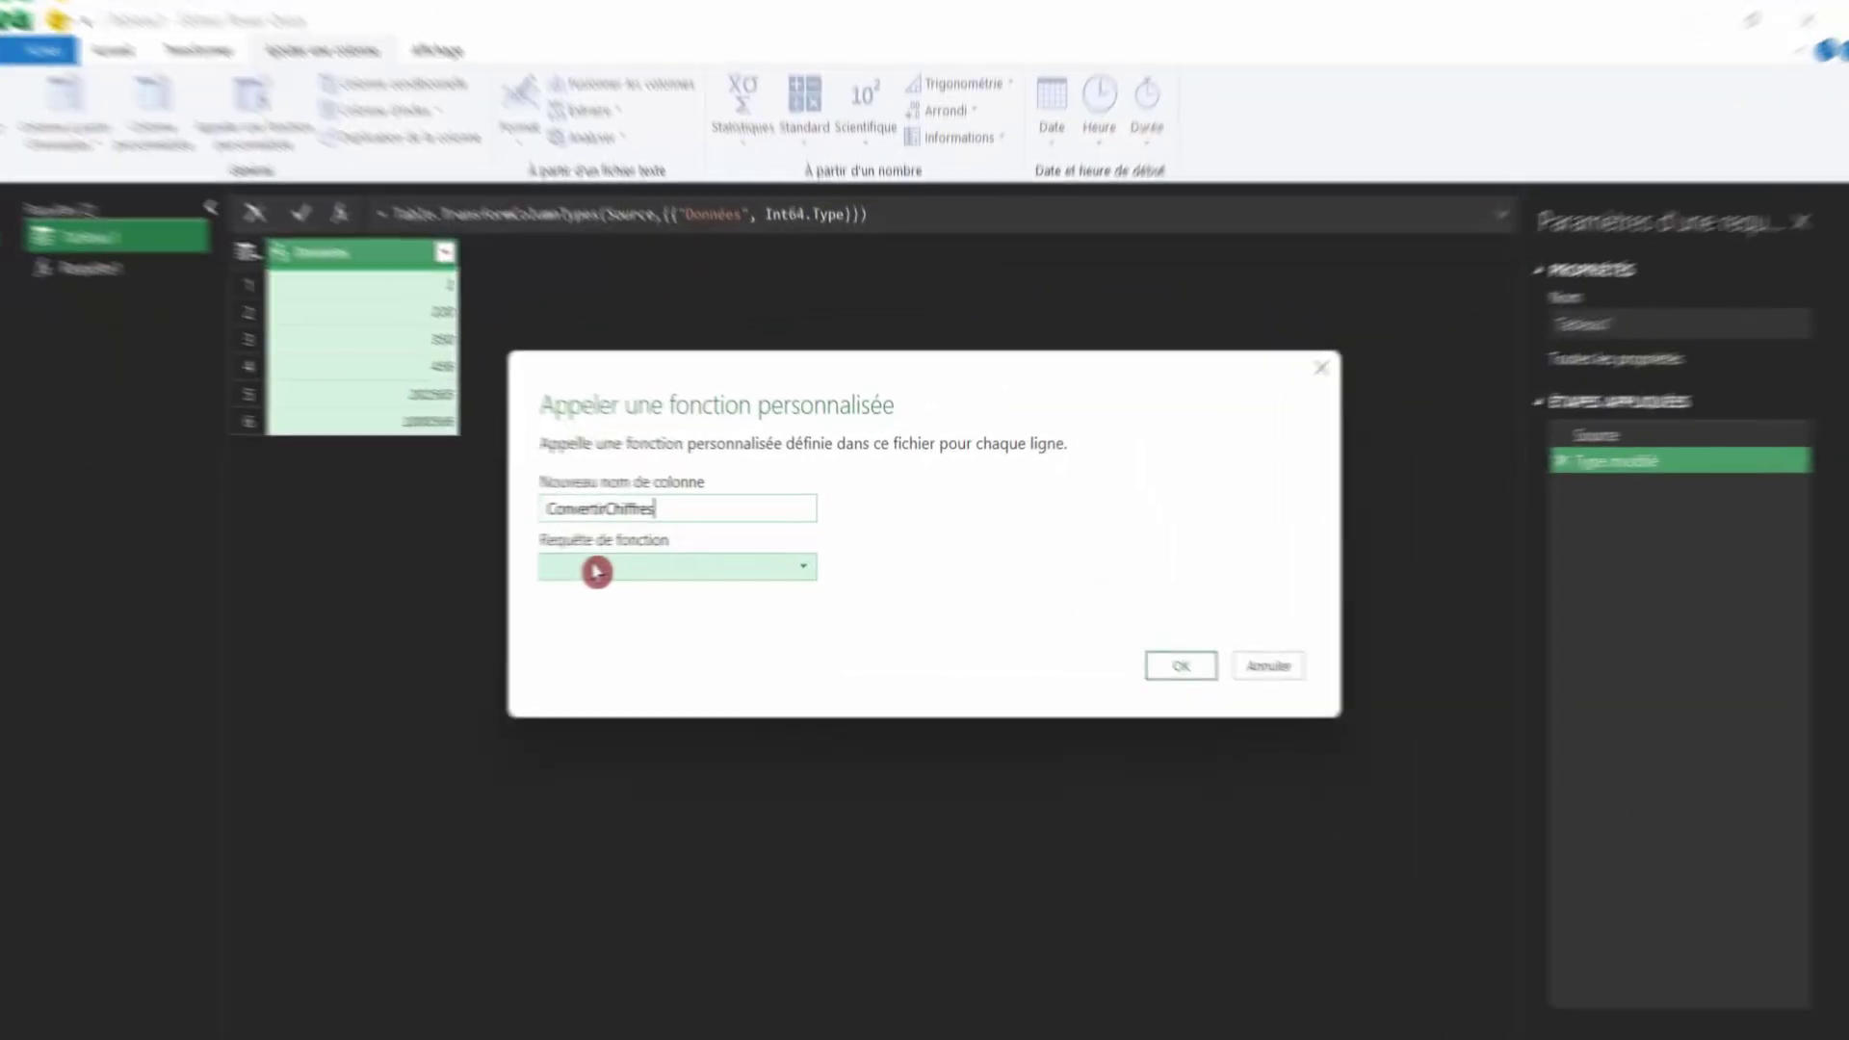
# Invoke the Requête1 function on the Données column, then enter 3555 in C10 below the table.
pyautogui.click(590, 568)
pyautogui.click(581, 599)
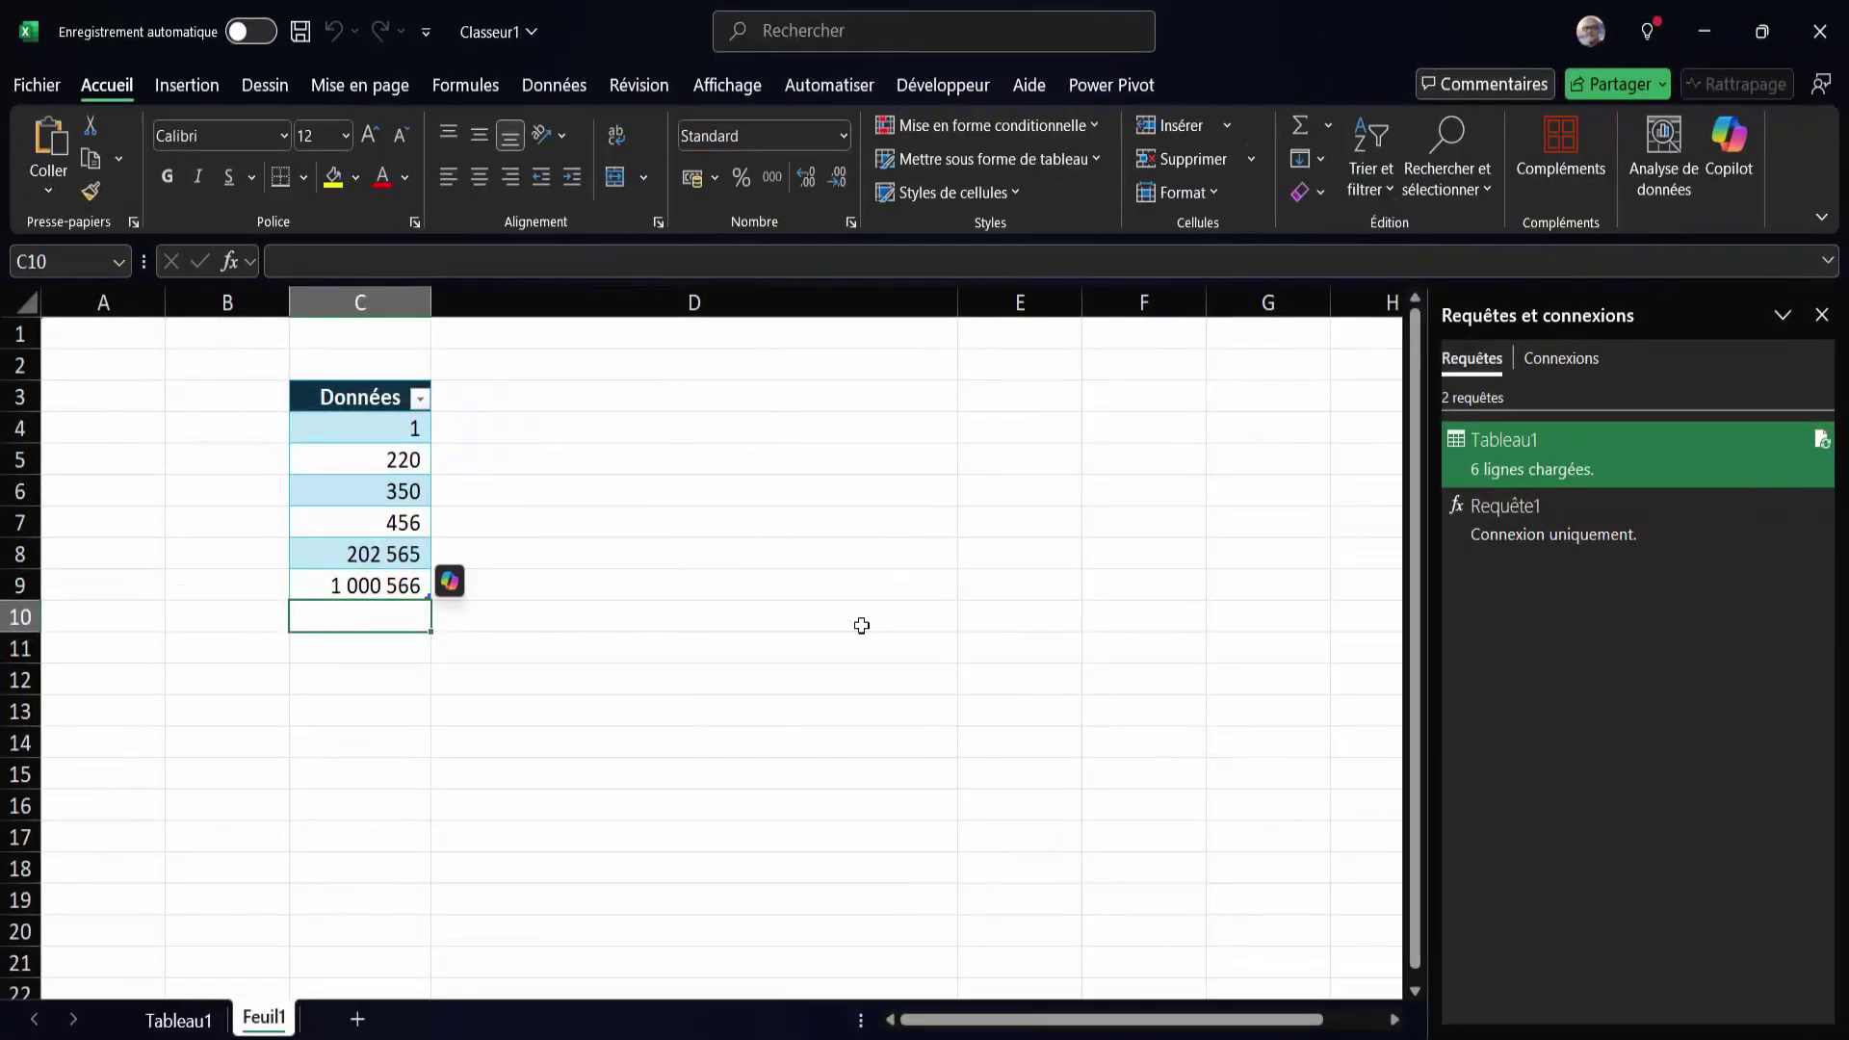
pyautogui.write('3555')
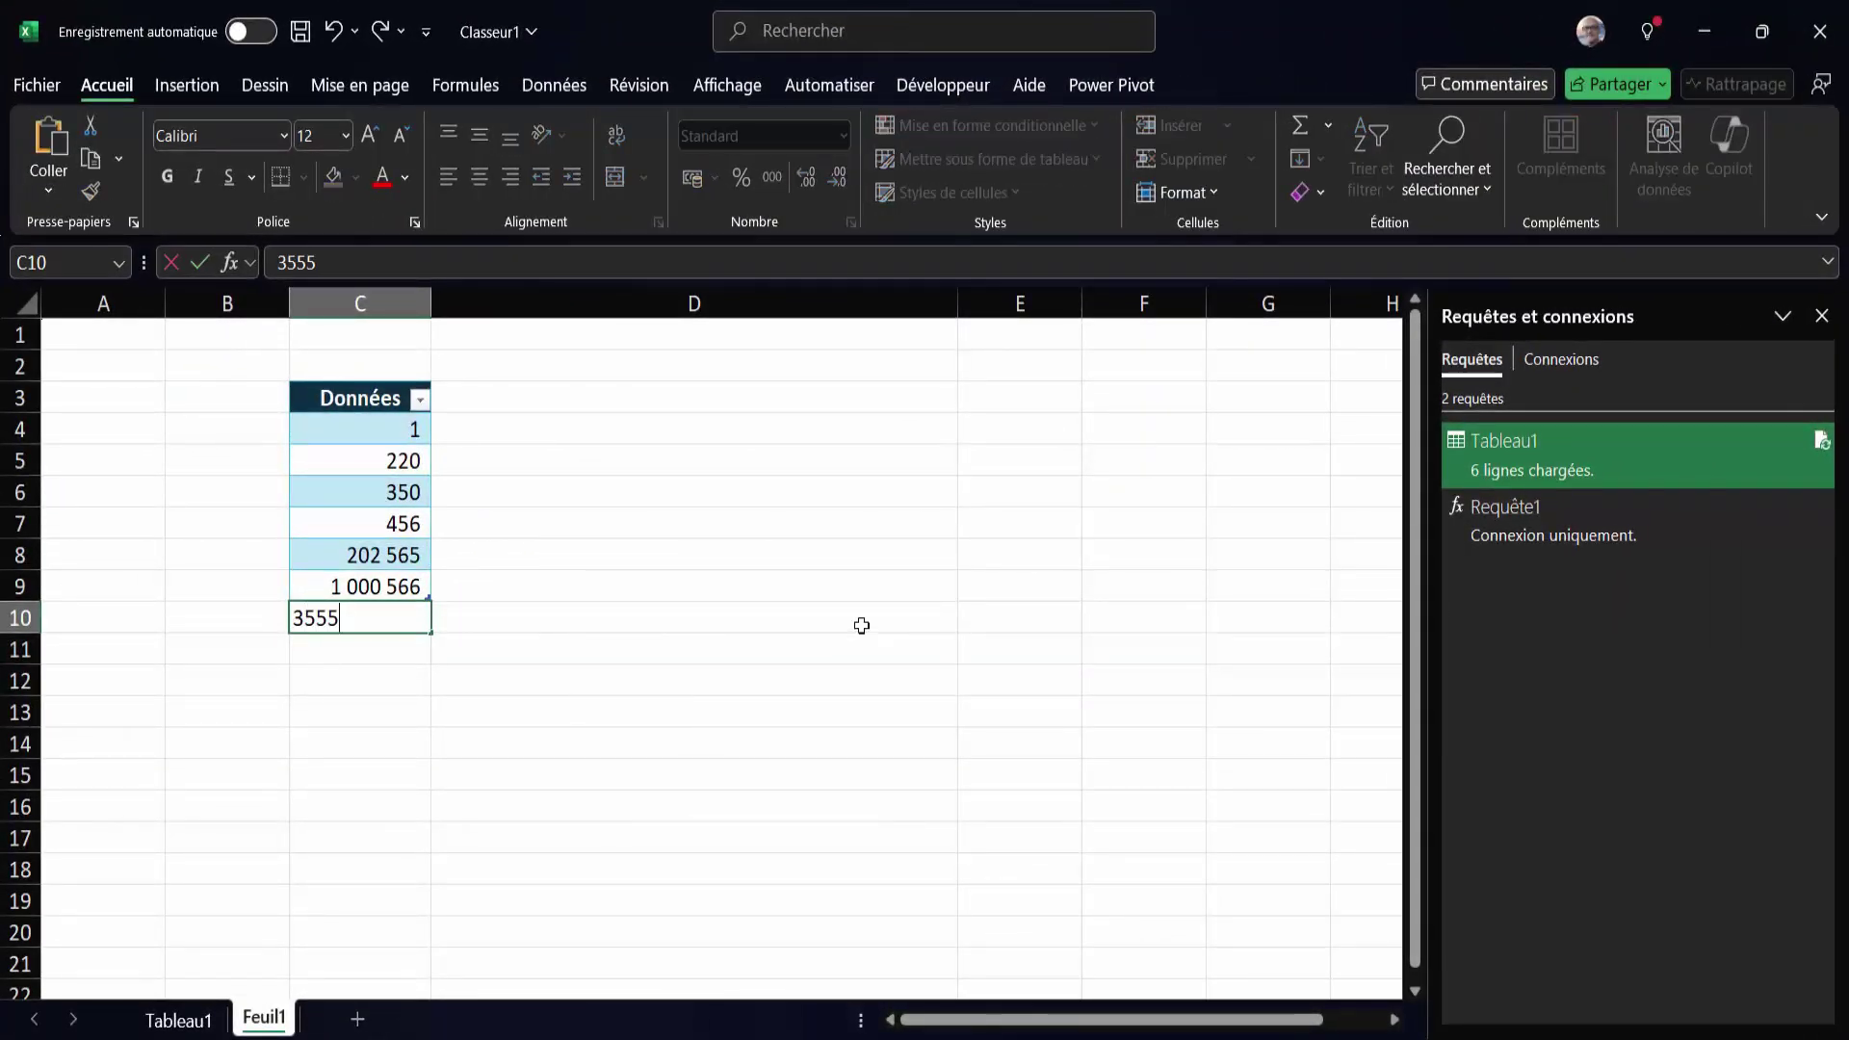
pyautogui.write('6')
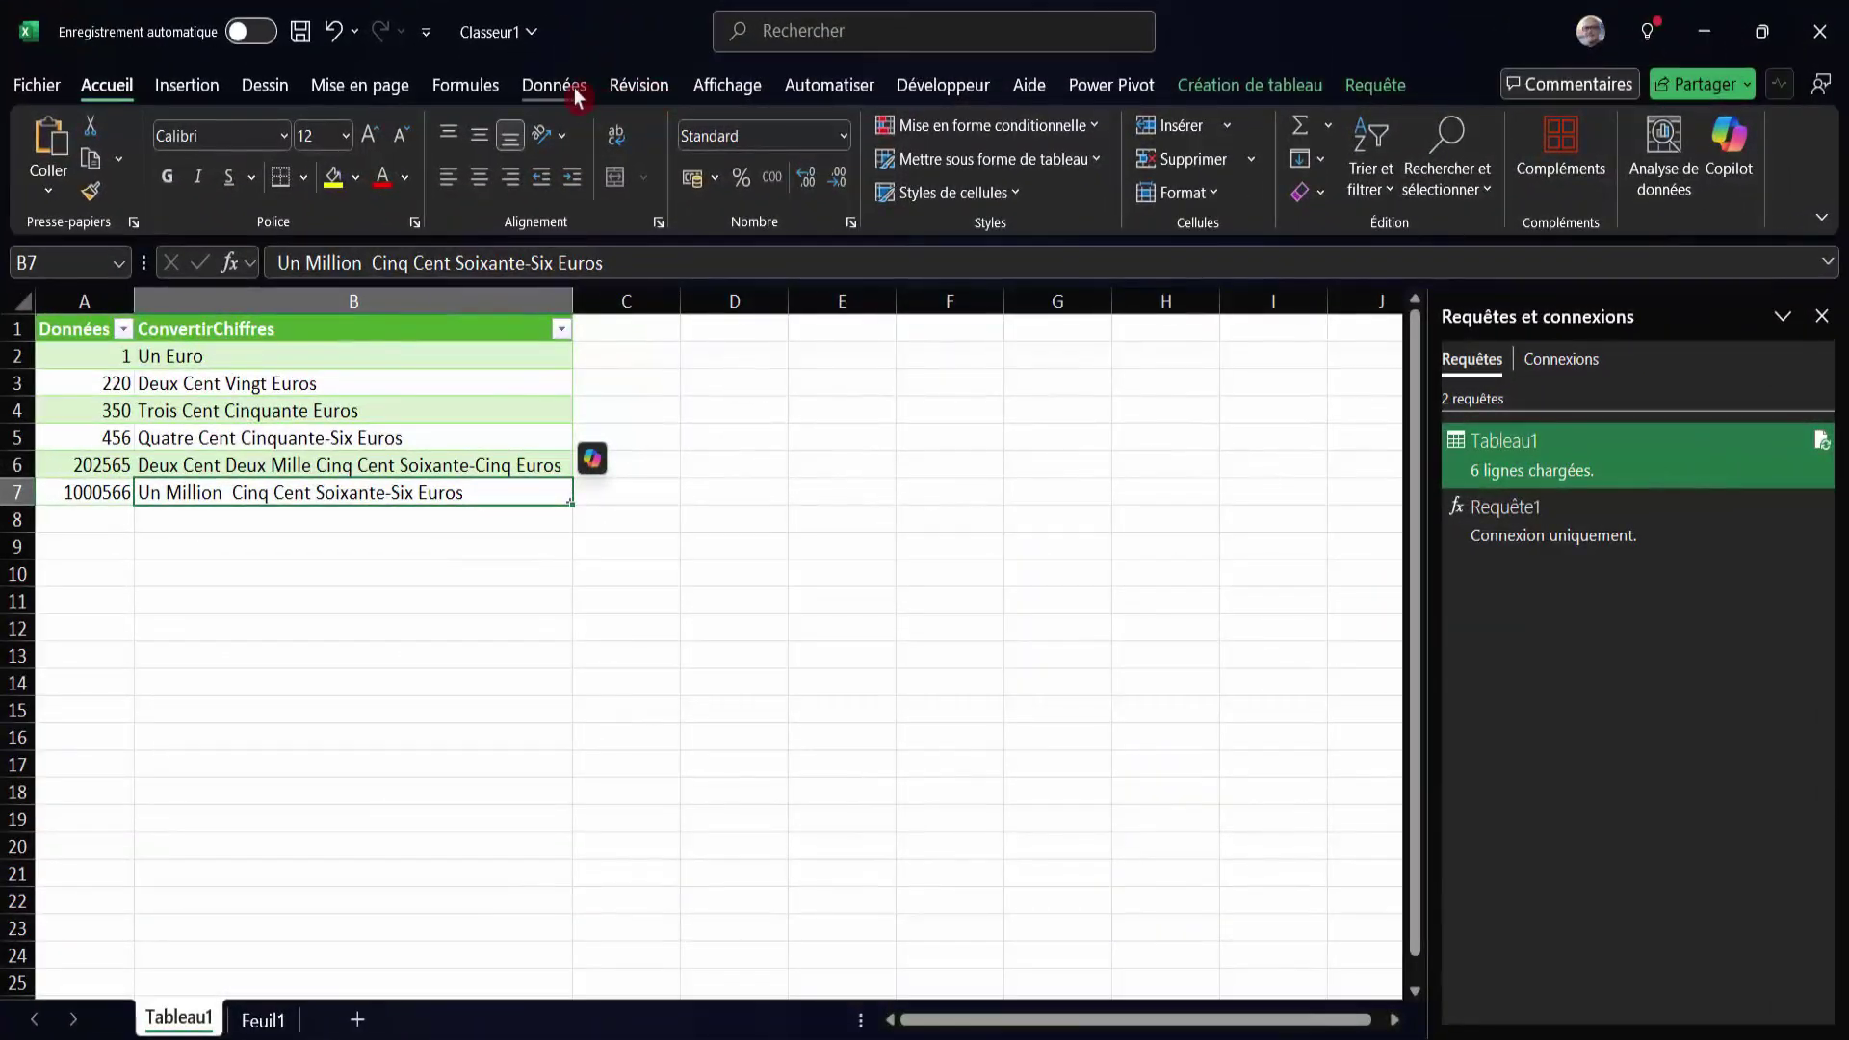
# Refresh all queries so Tableau1 spells out each number in euros.
pyautogui.click(557, 87)
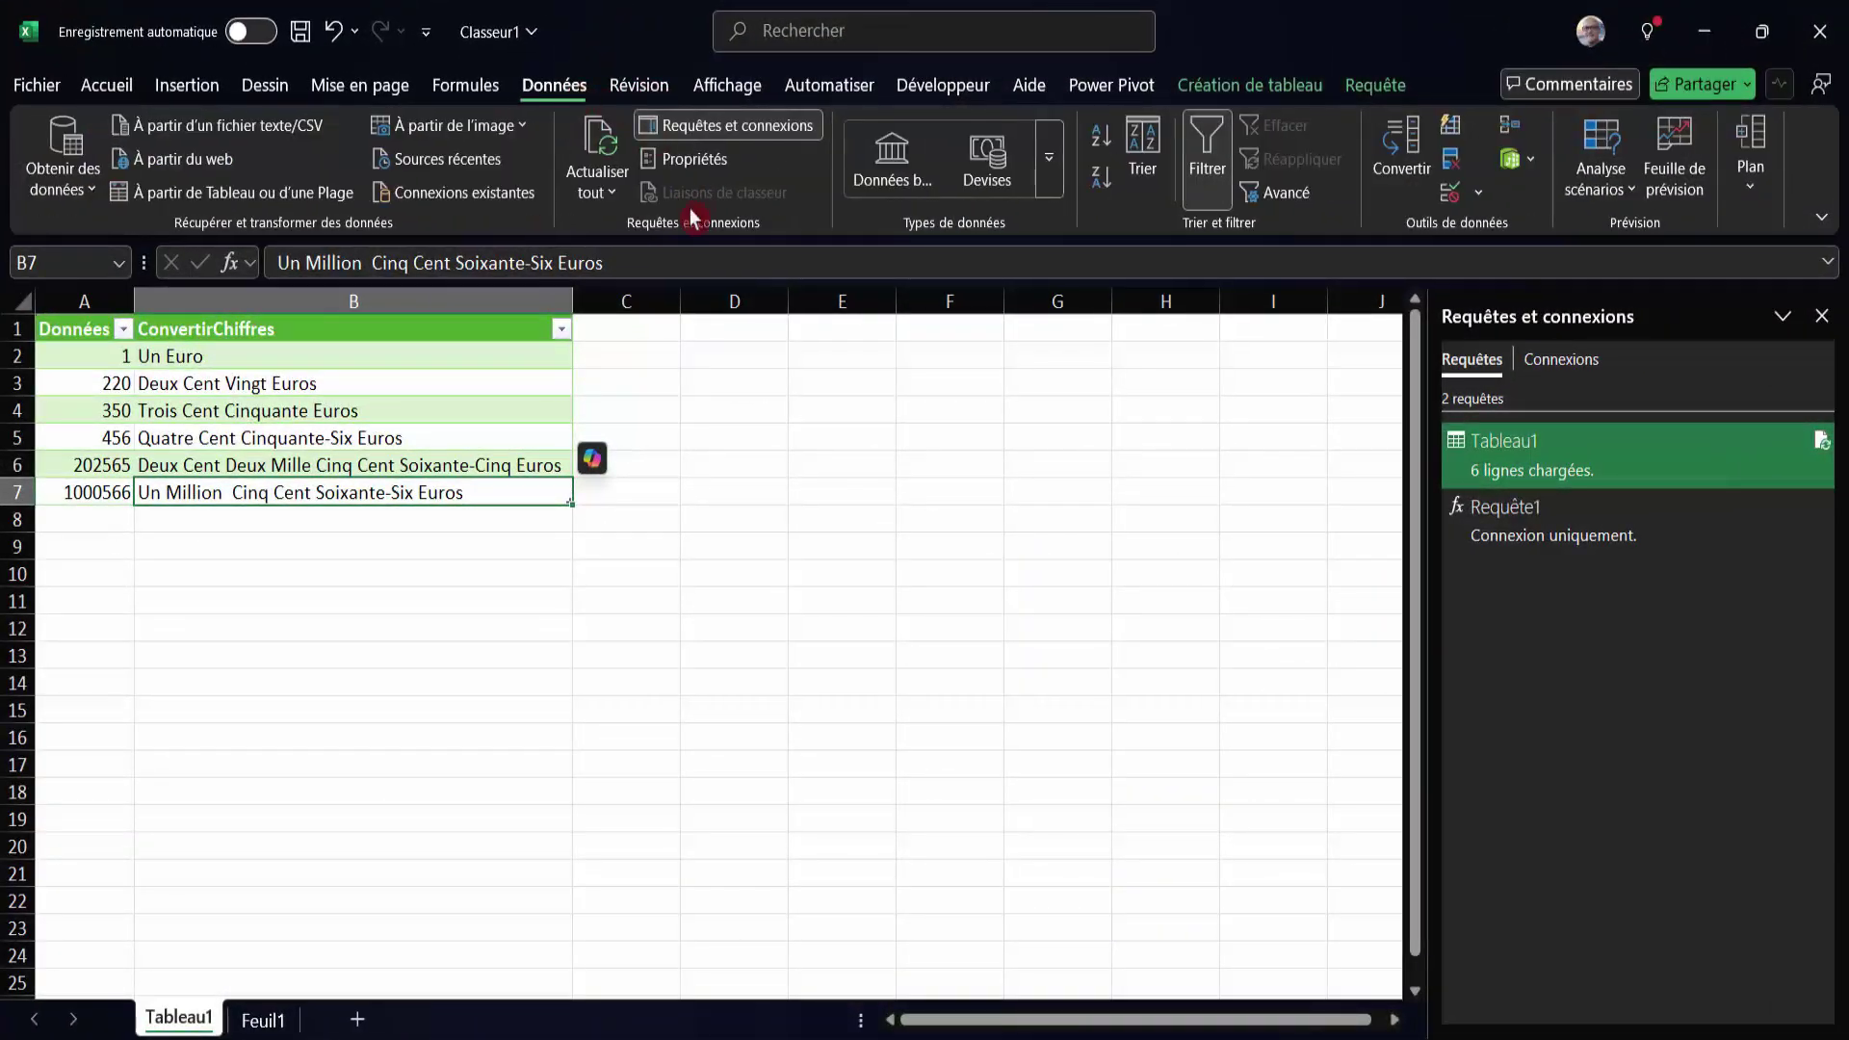
pyautogui.click(603, 194)
pyautogui.click(607, 232)
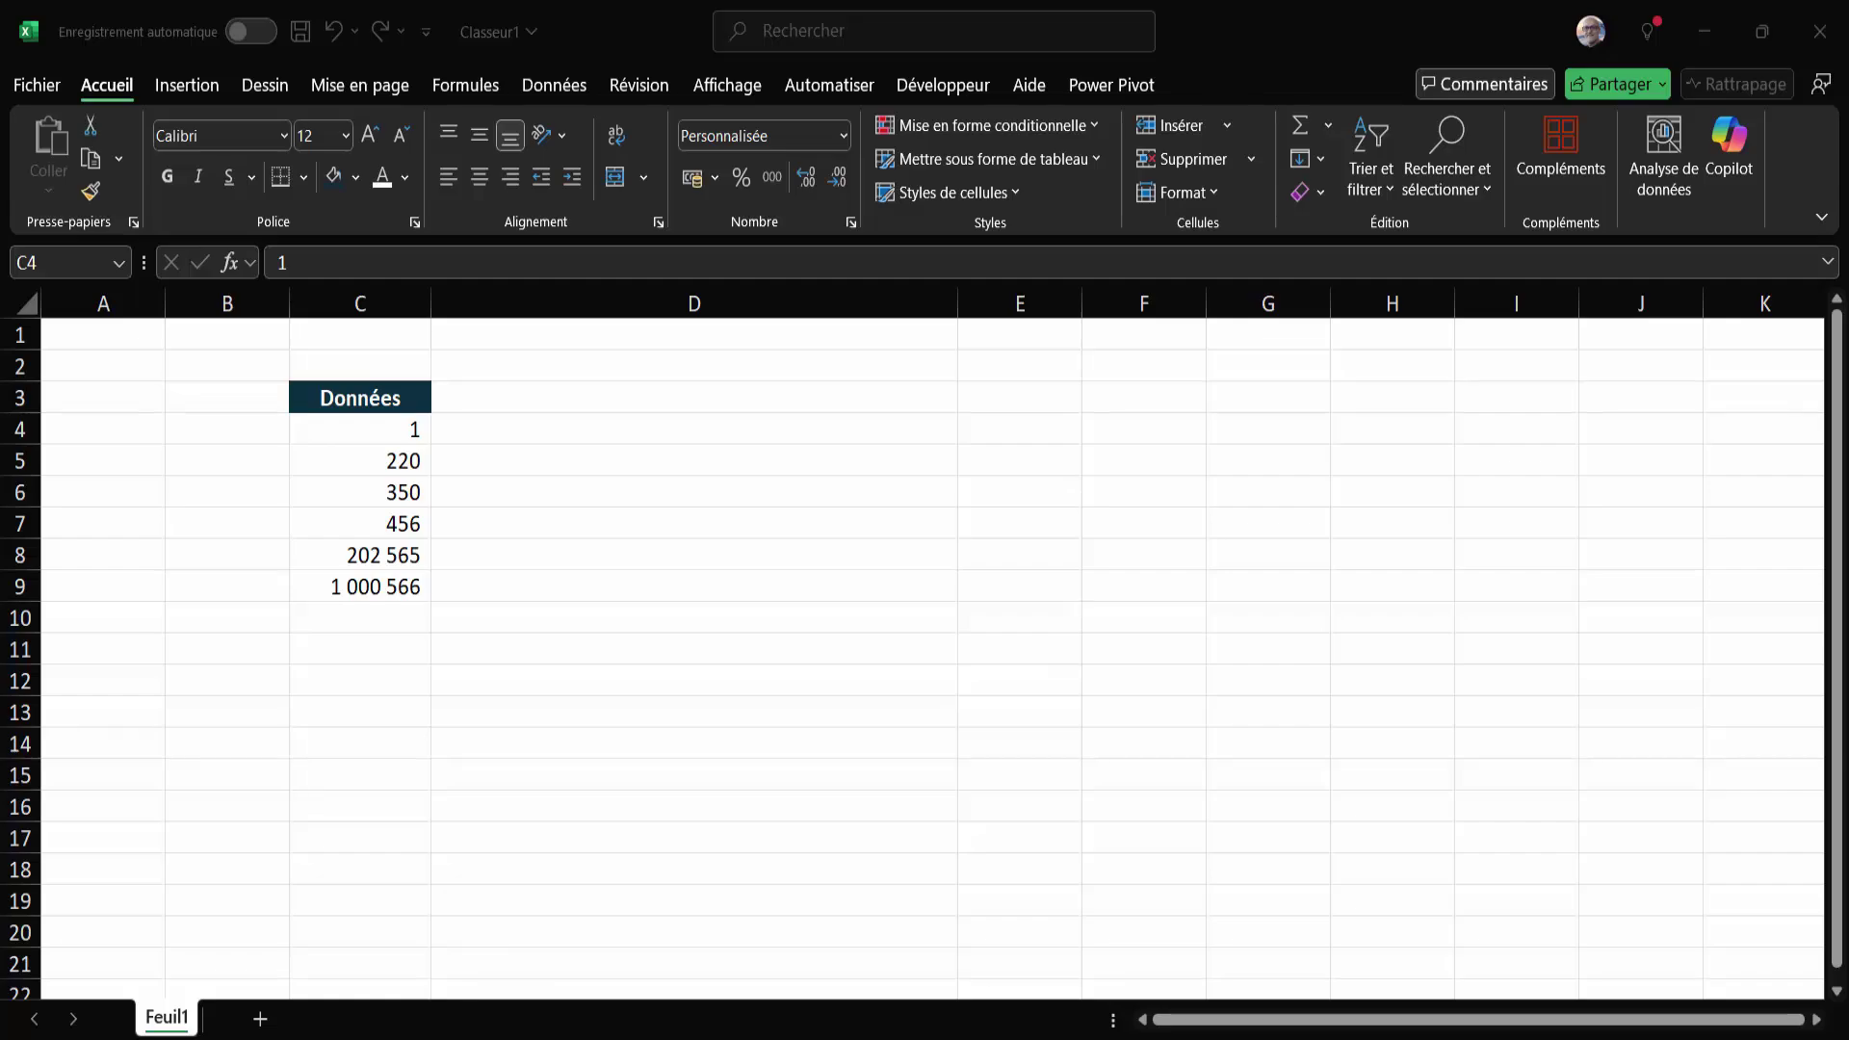
# Enter =BAHTTEXT(C4) in D4 to spell out 1 in Thai baht text.
pyautogui.click(472, 433)
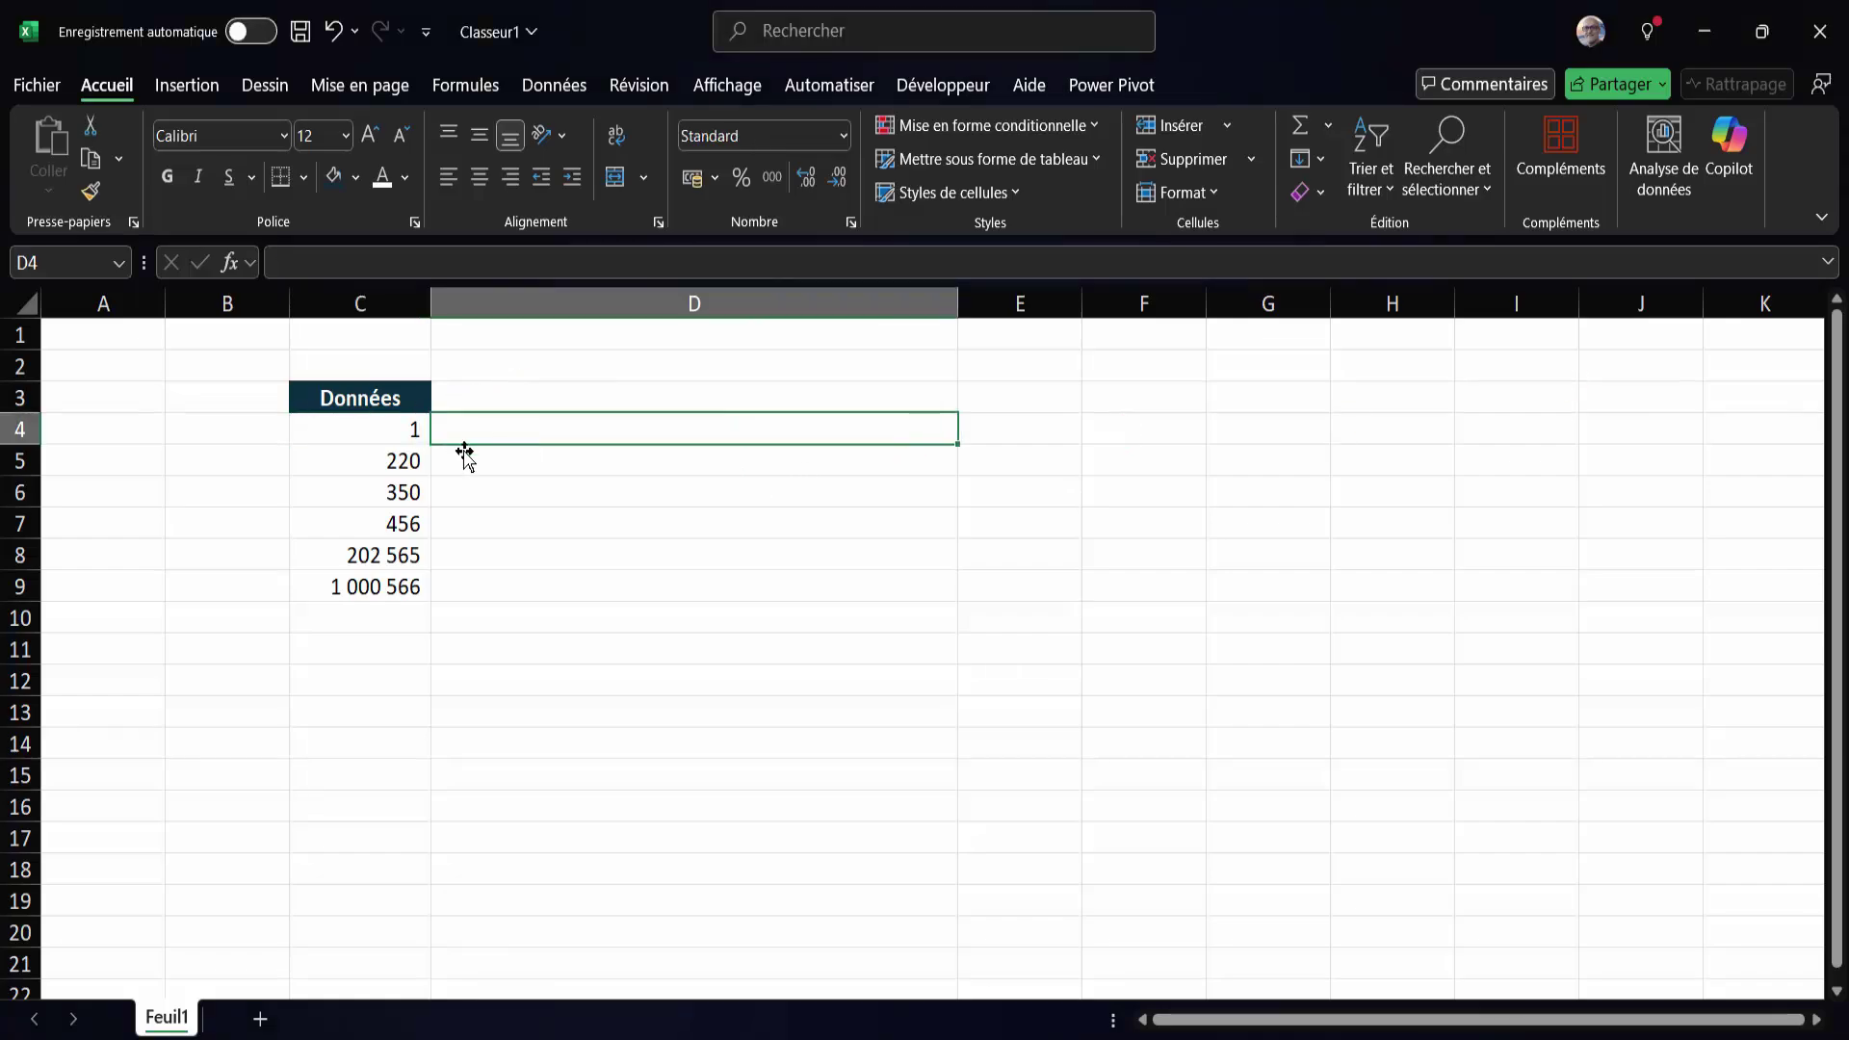
pyautogui.write('=BA')
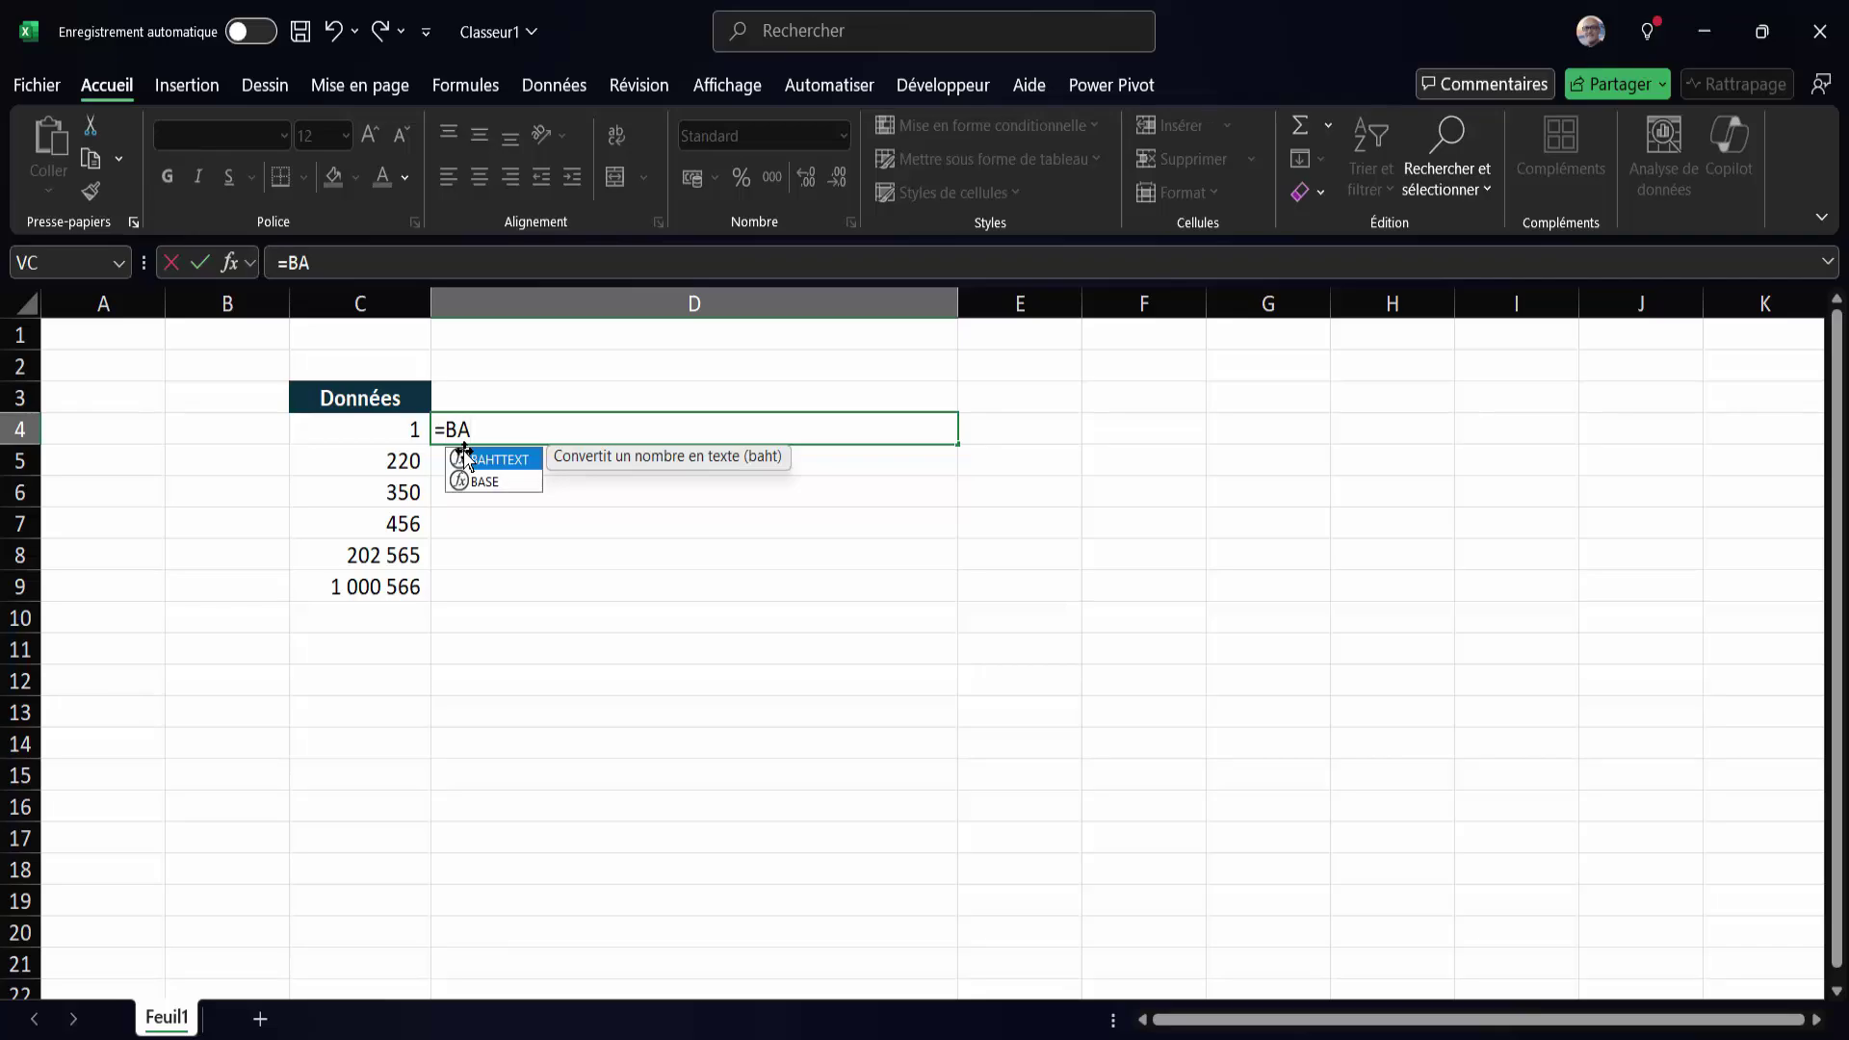
pyautogui.write('H')
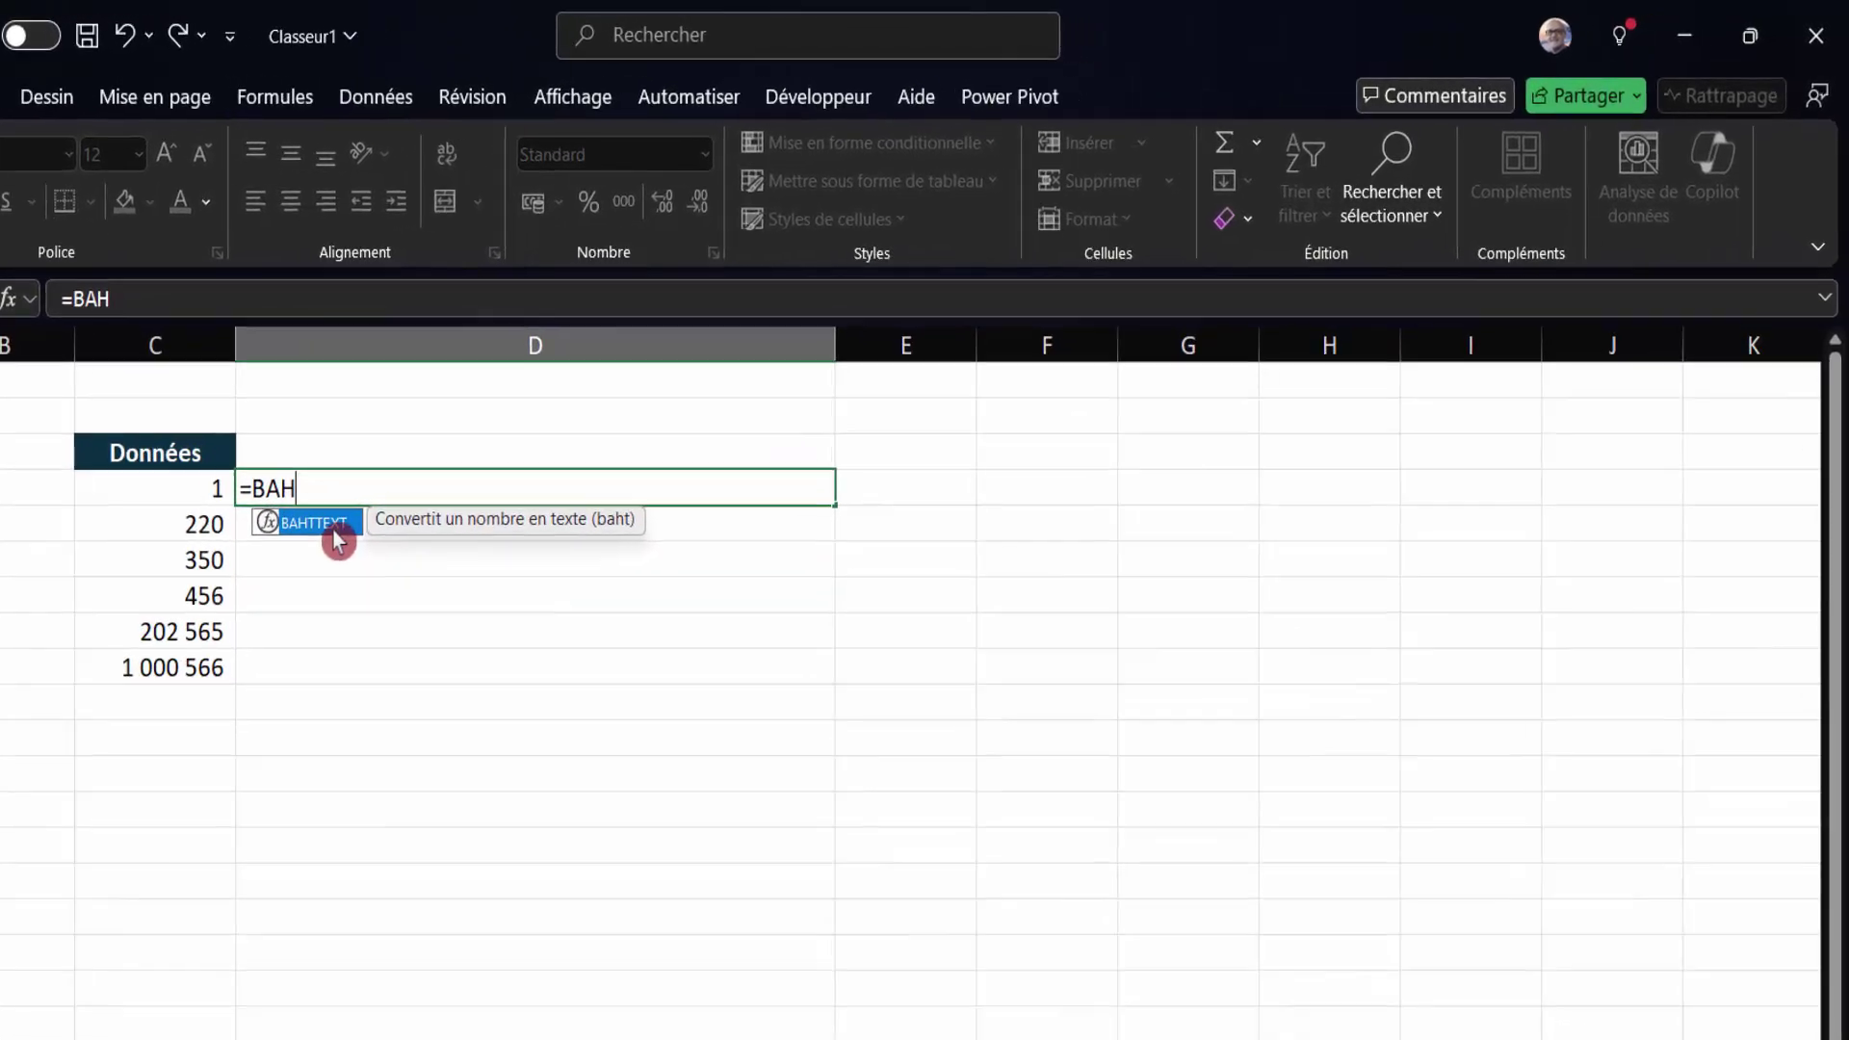
pyautogui.doubleClick(385, 489)
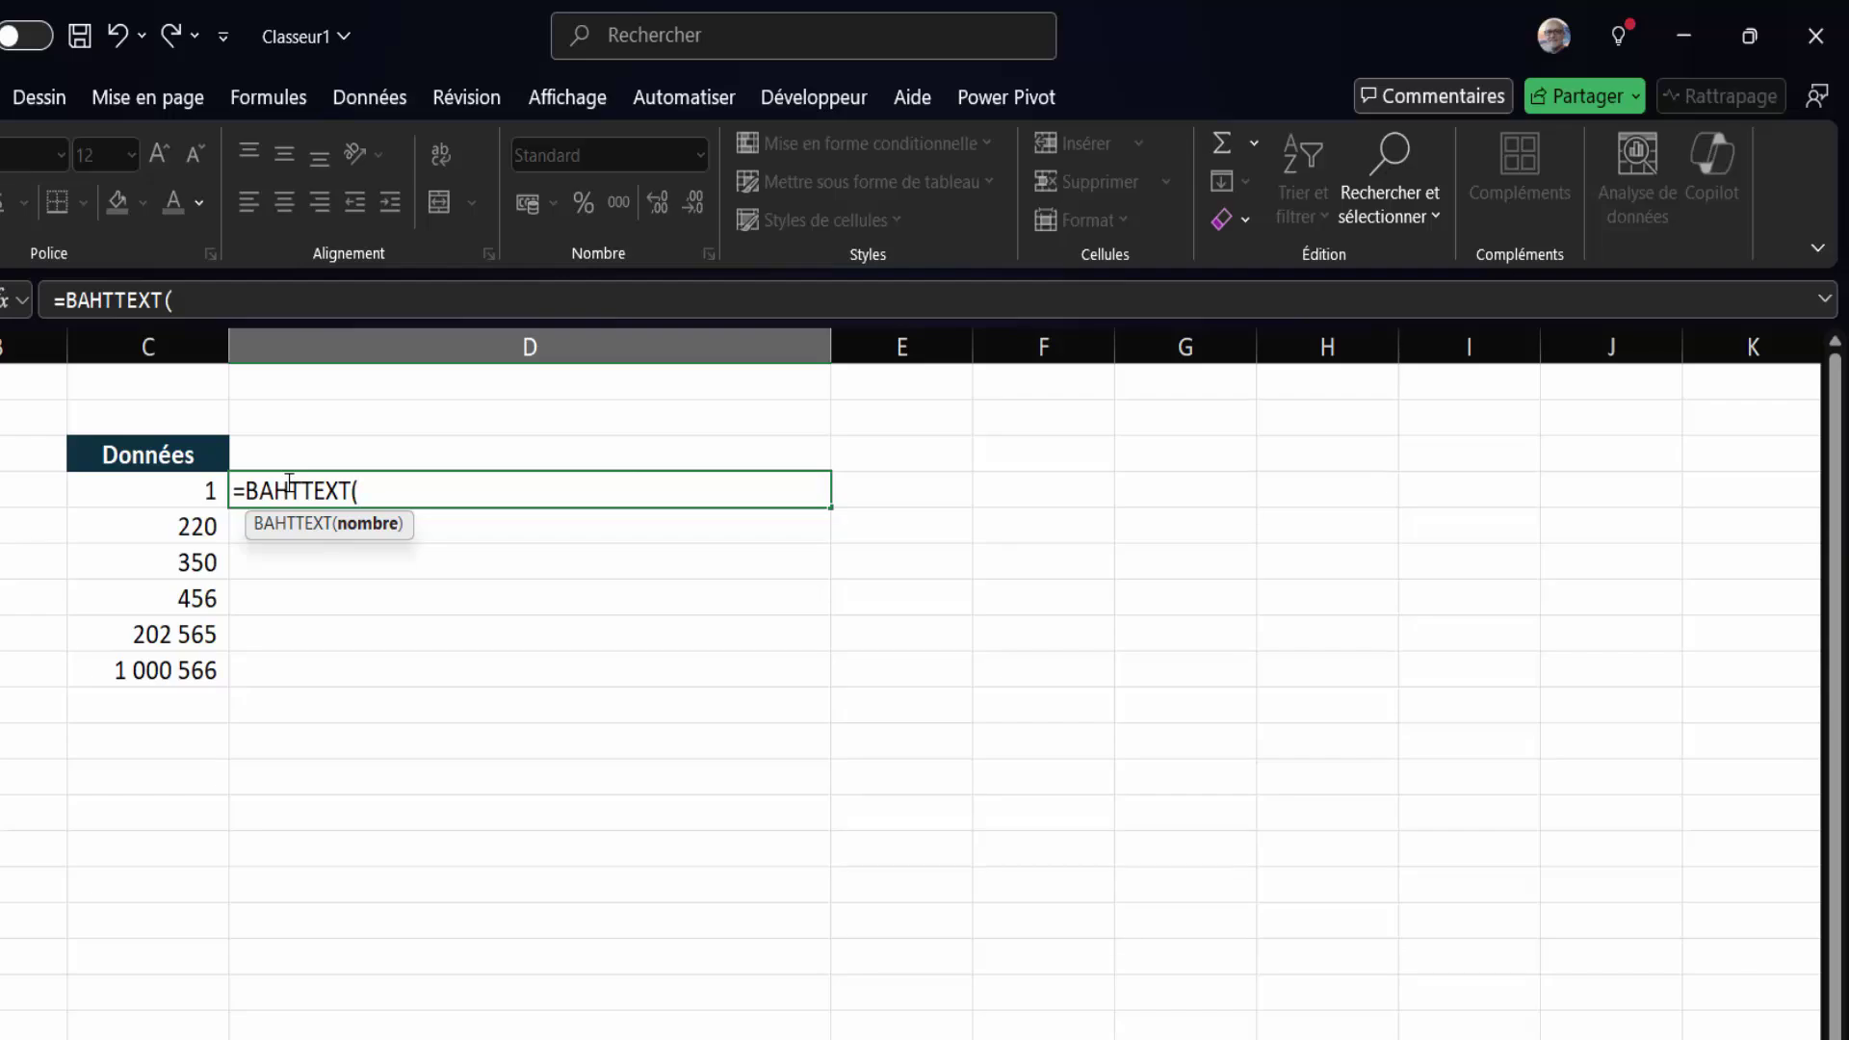
pyautogui.click(177, 493)
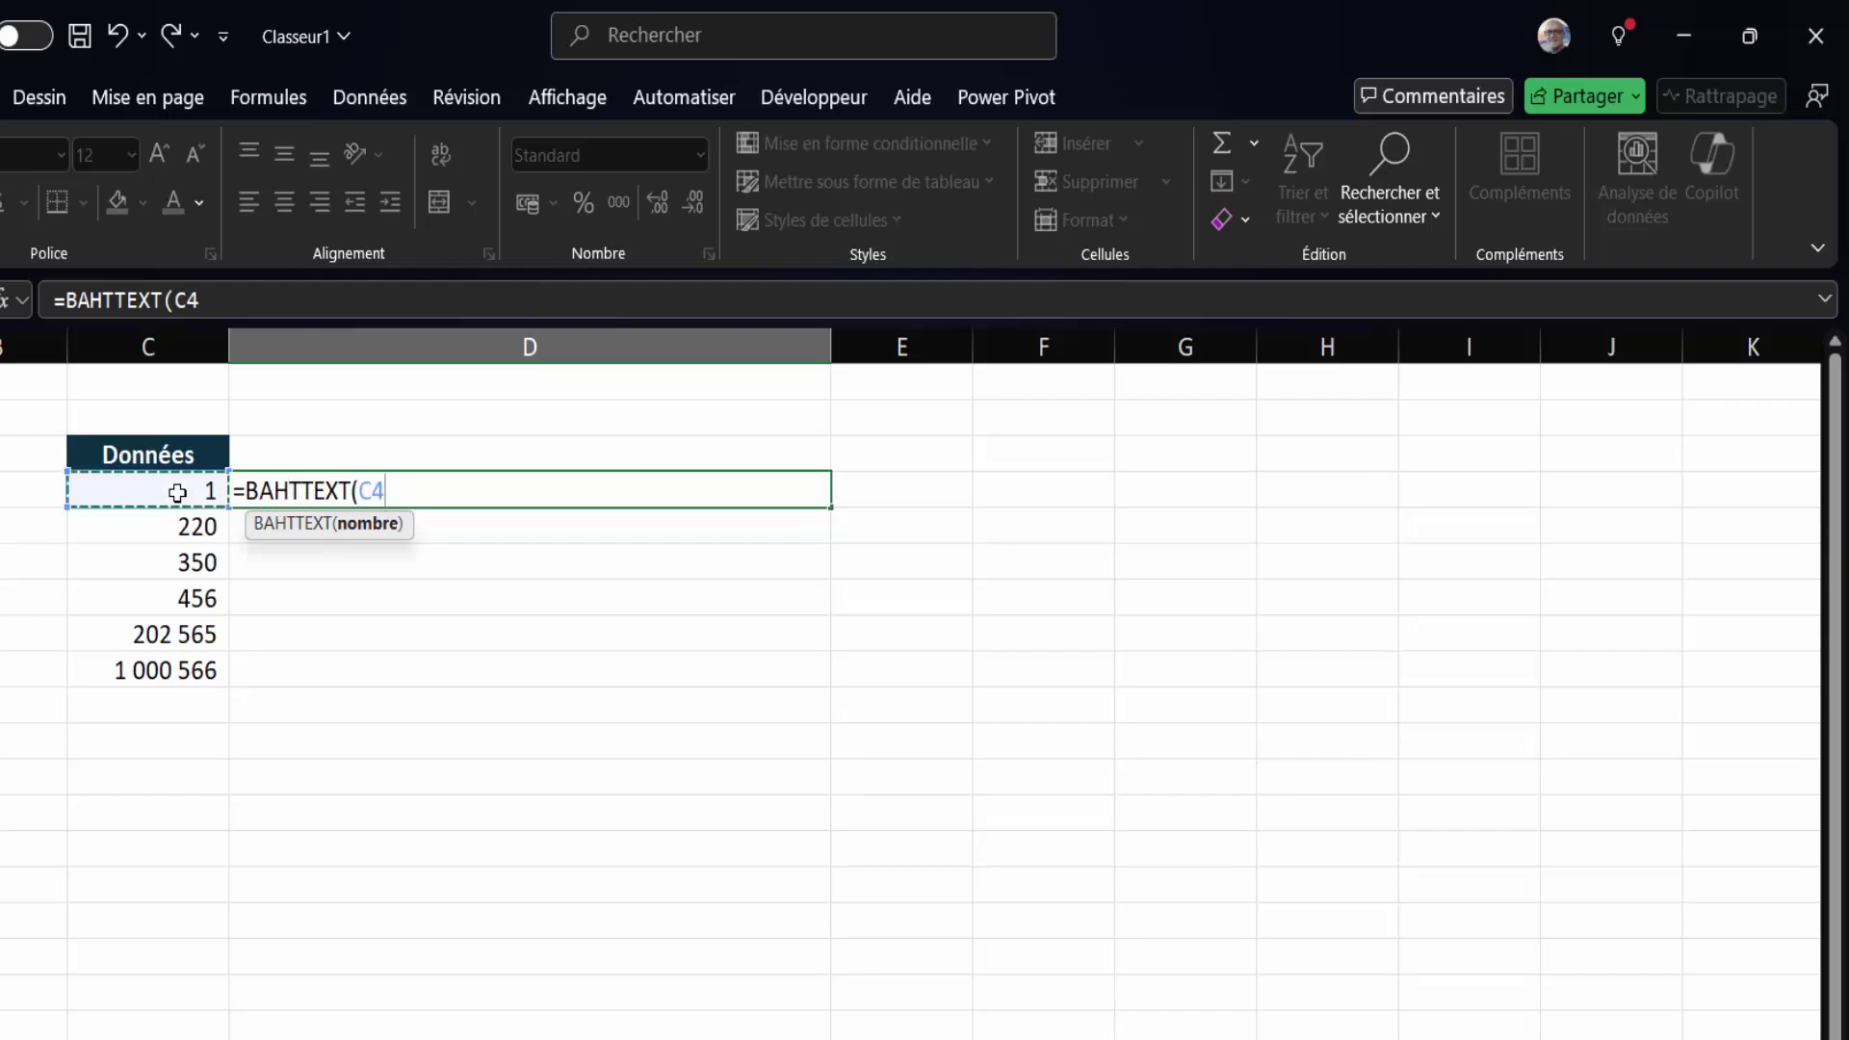
pyautogui.press('Return')
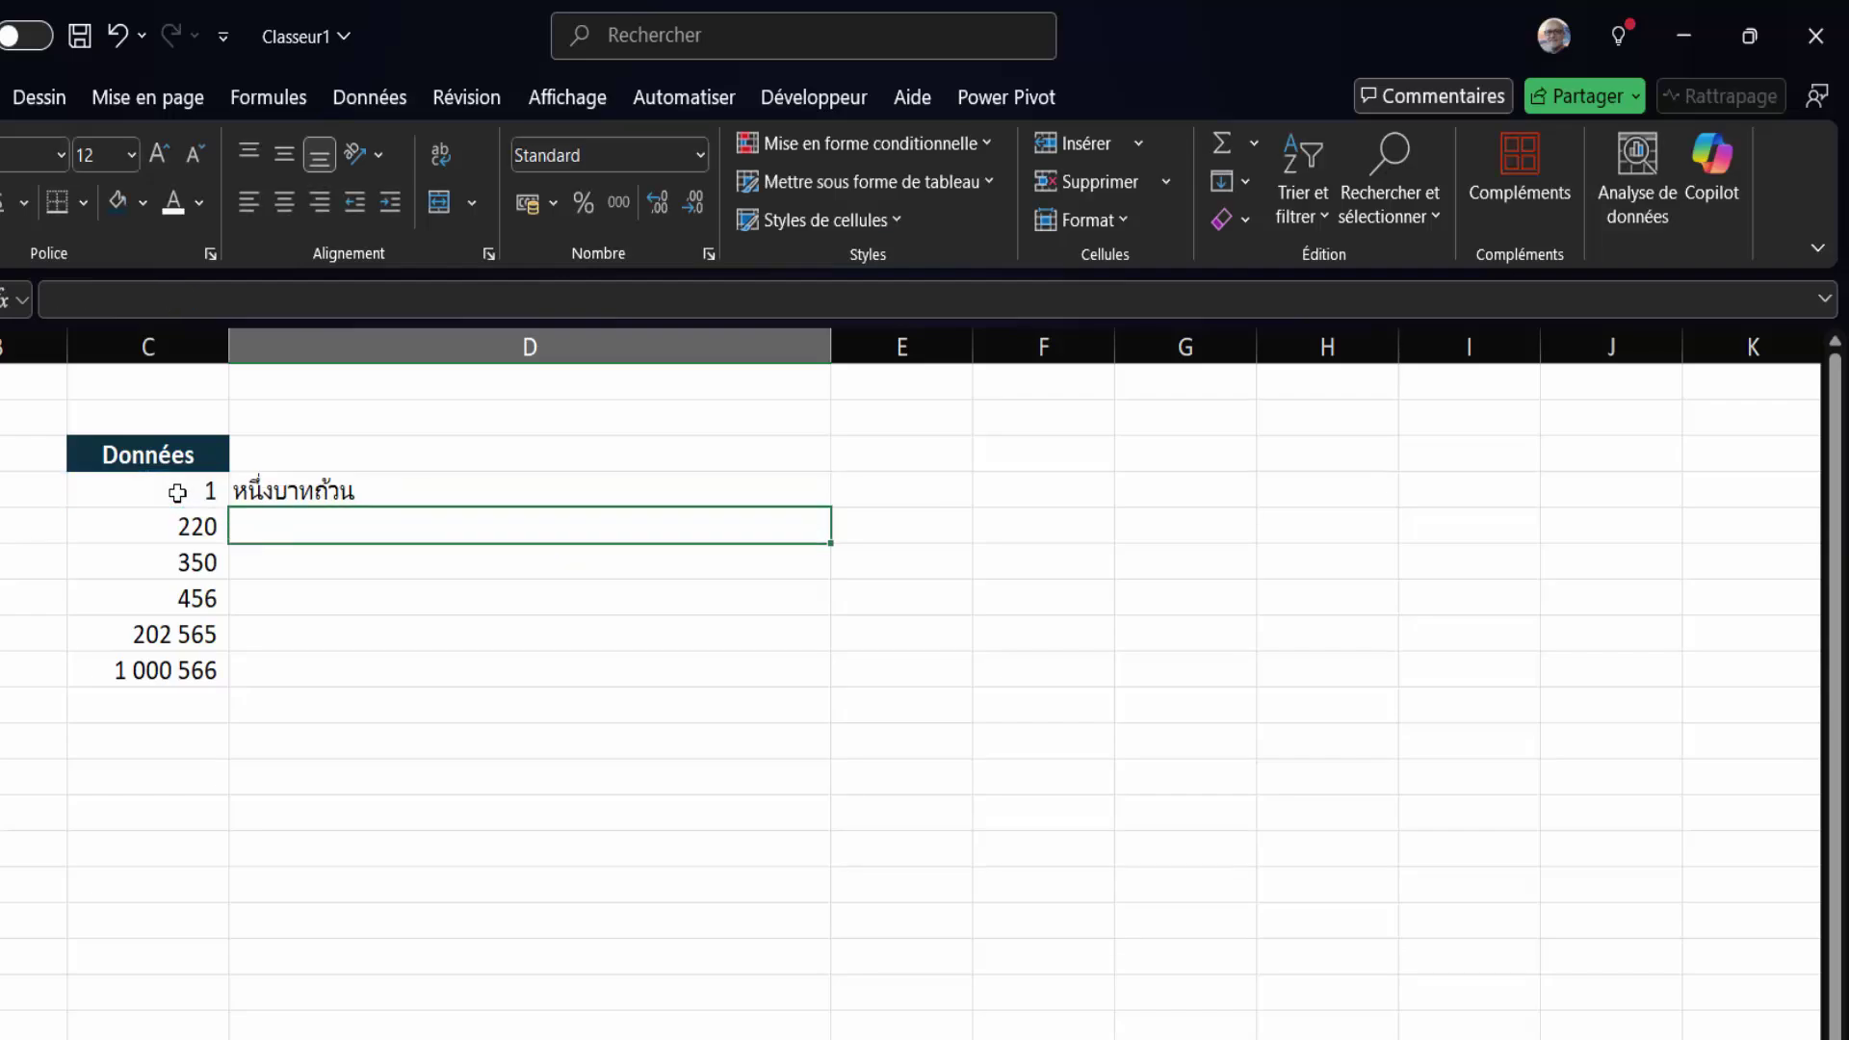
# Change D4 to =TRADUIRE(BAHTTEXT(C4);"th";"fr") so it reads 'Un baht'.
pyautogui.click(400, 495)
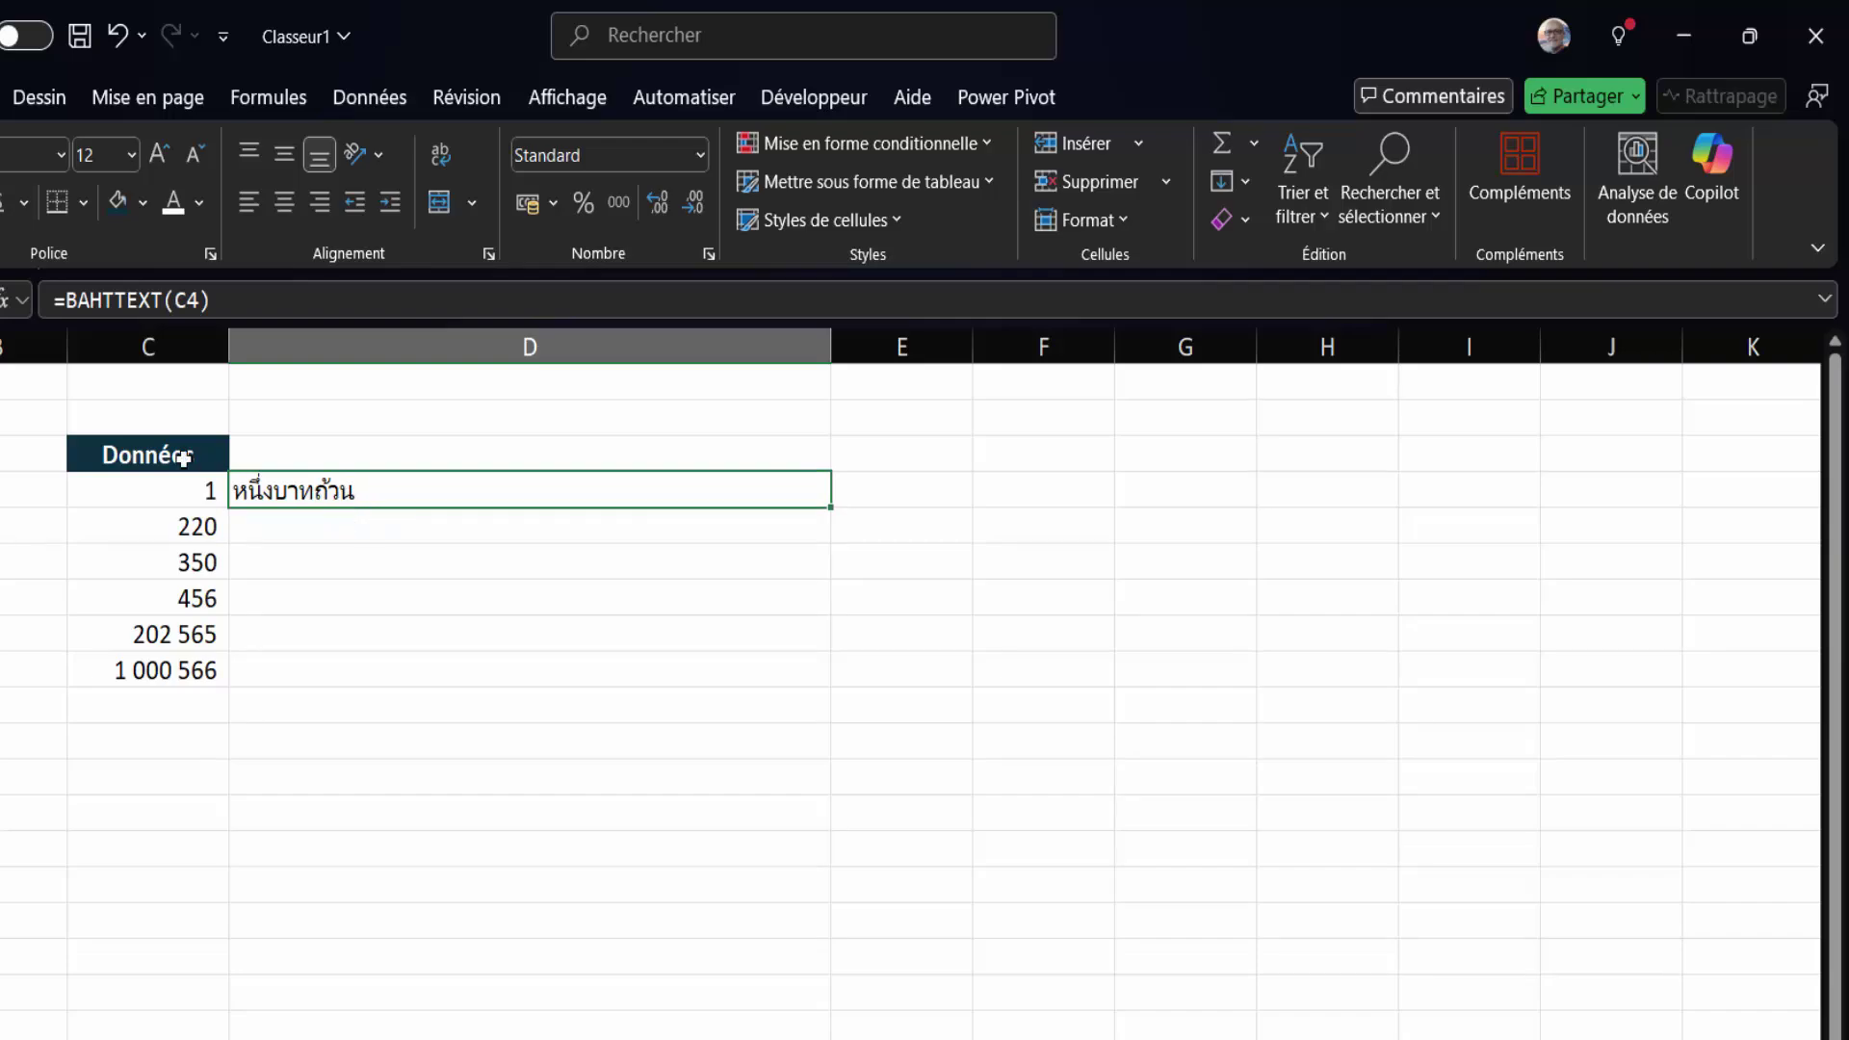
pyautogui.doubleClick(253, 491)
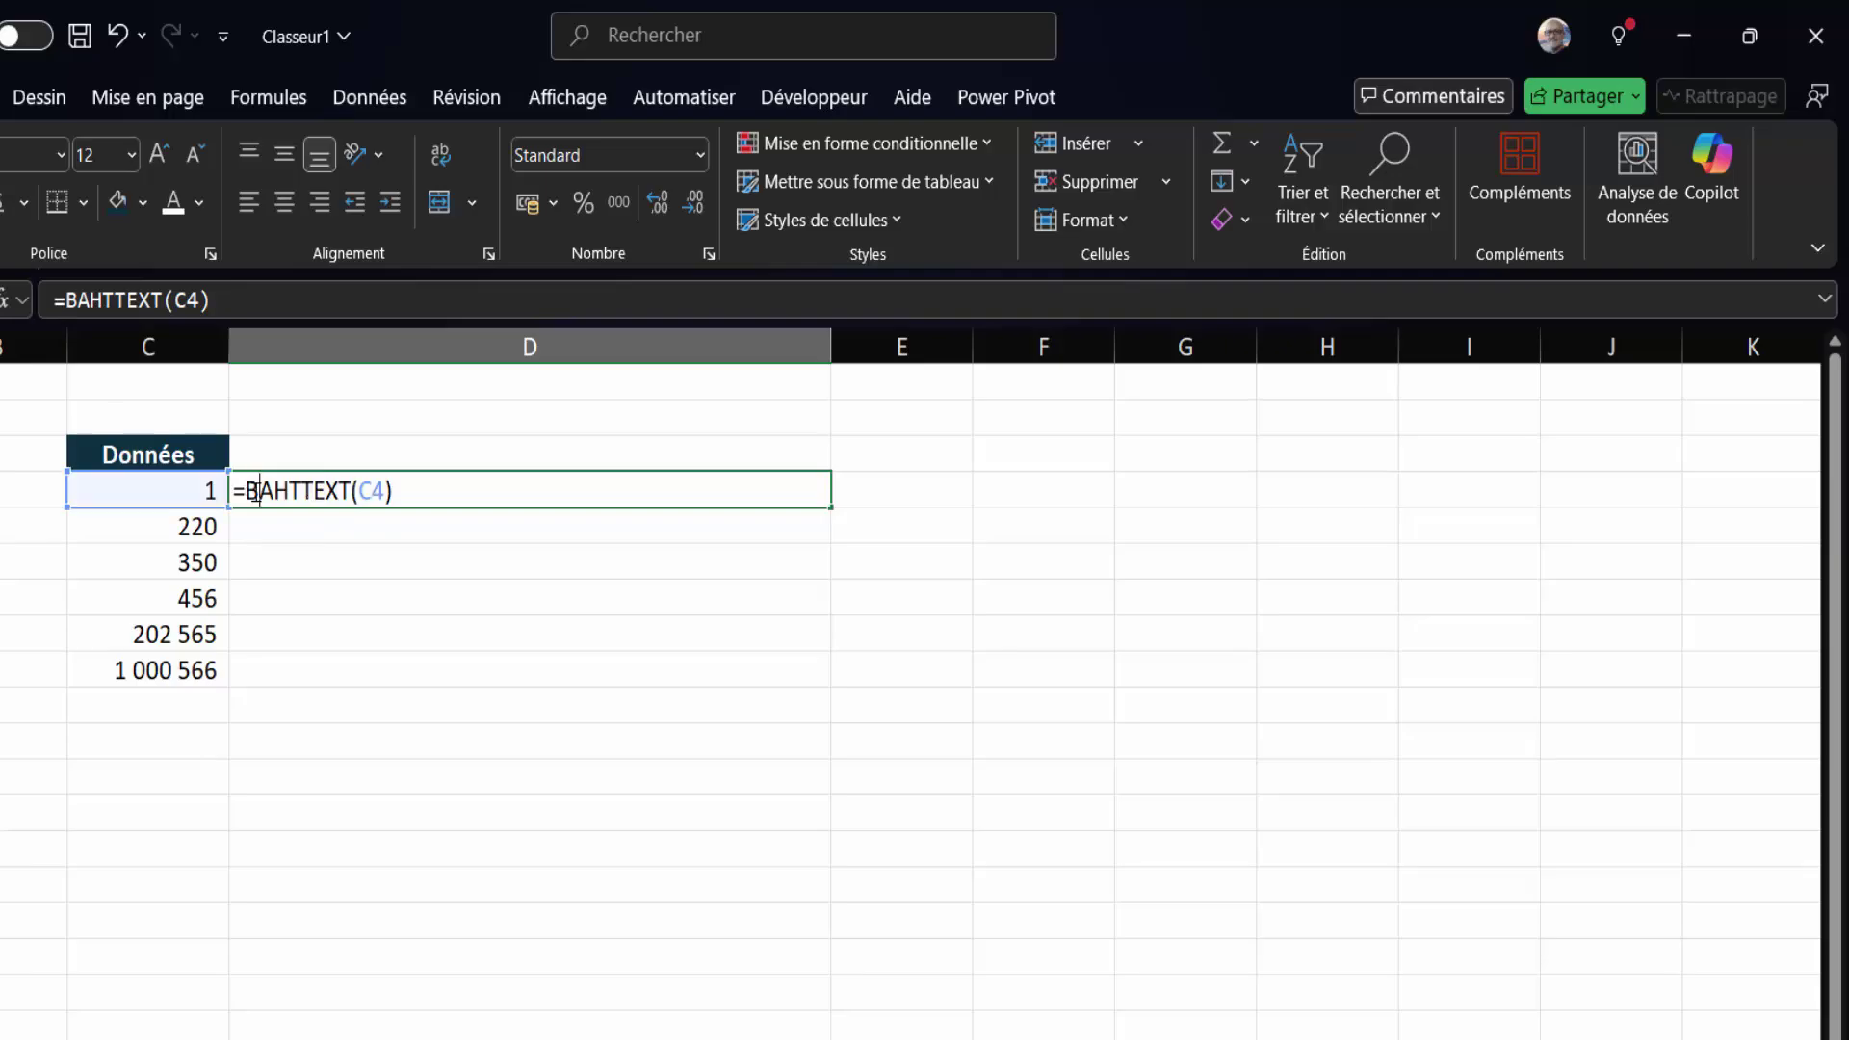
pyautogui.click(243, 487)
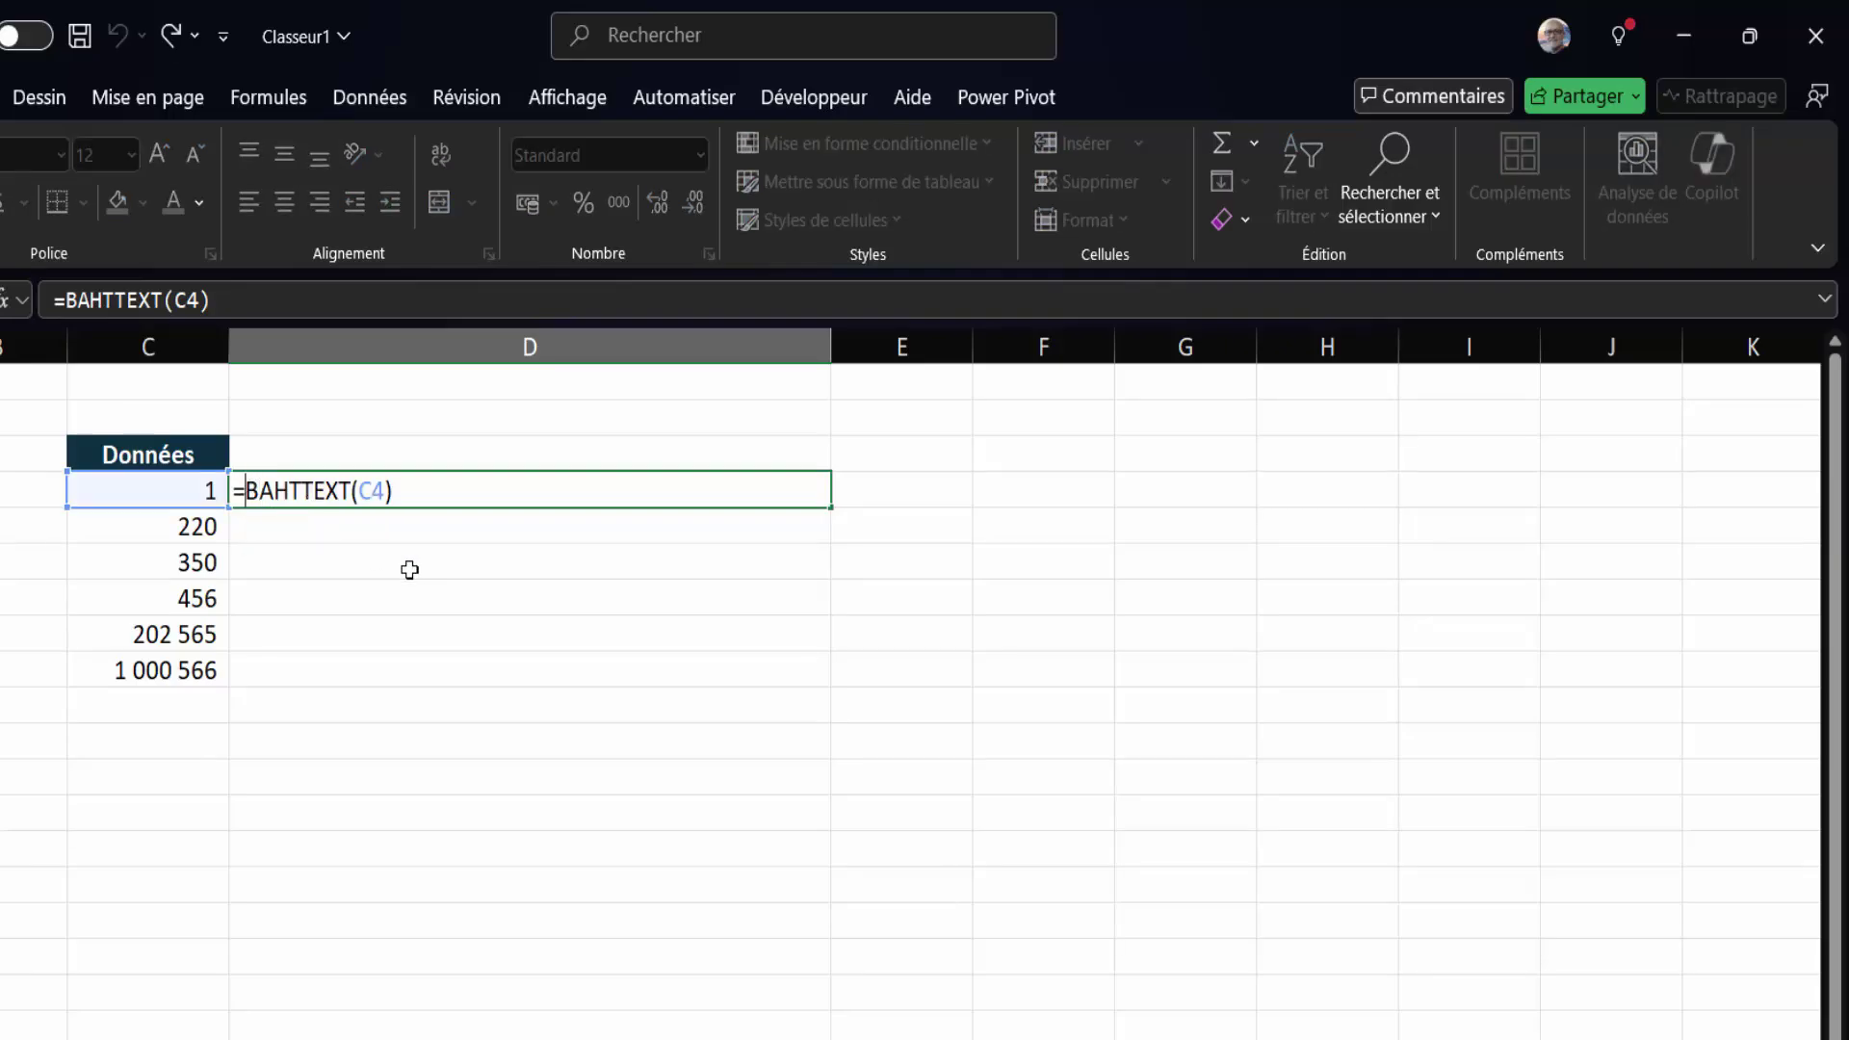
pyautogui.write('tra')
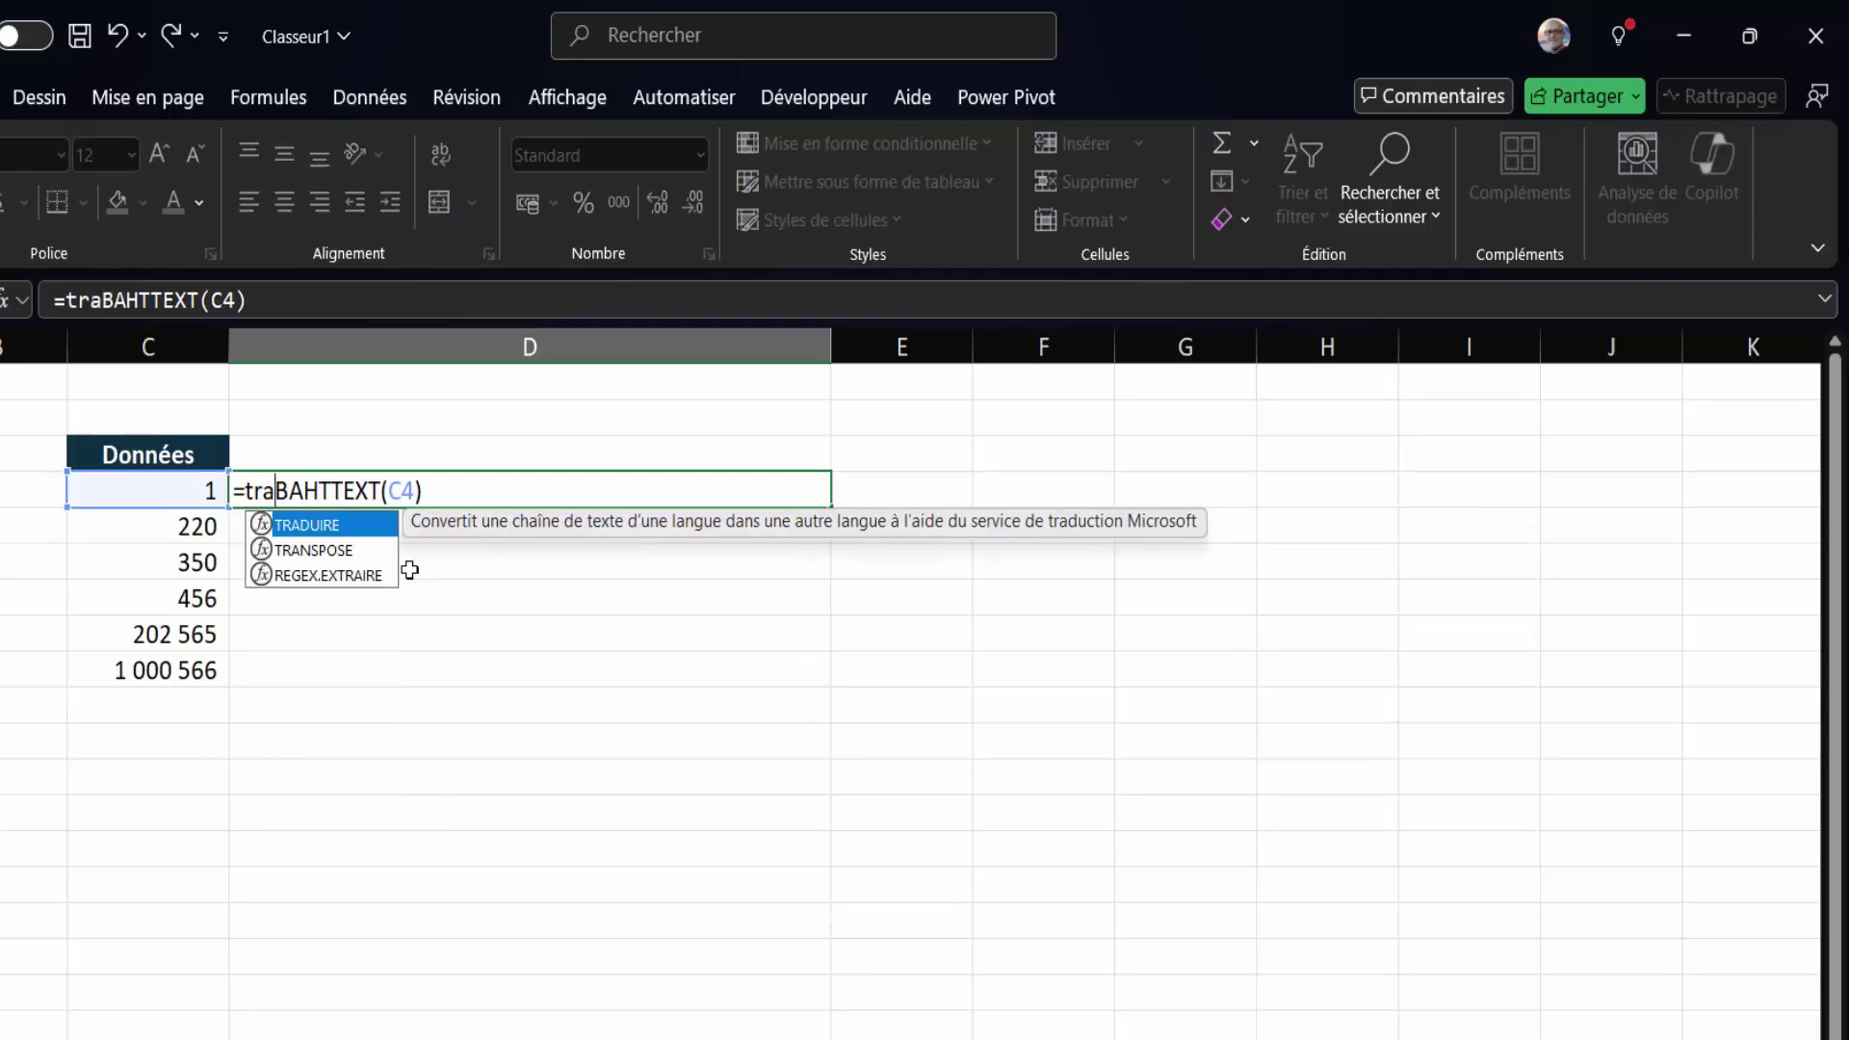
pyautogui.write('d')
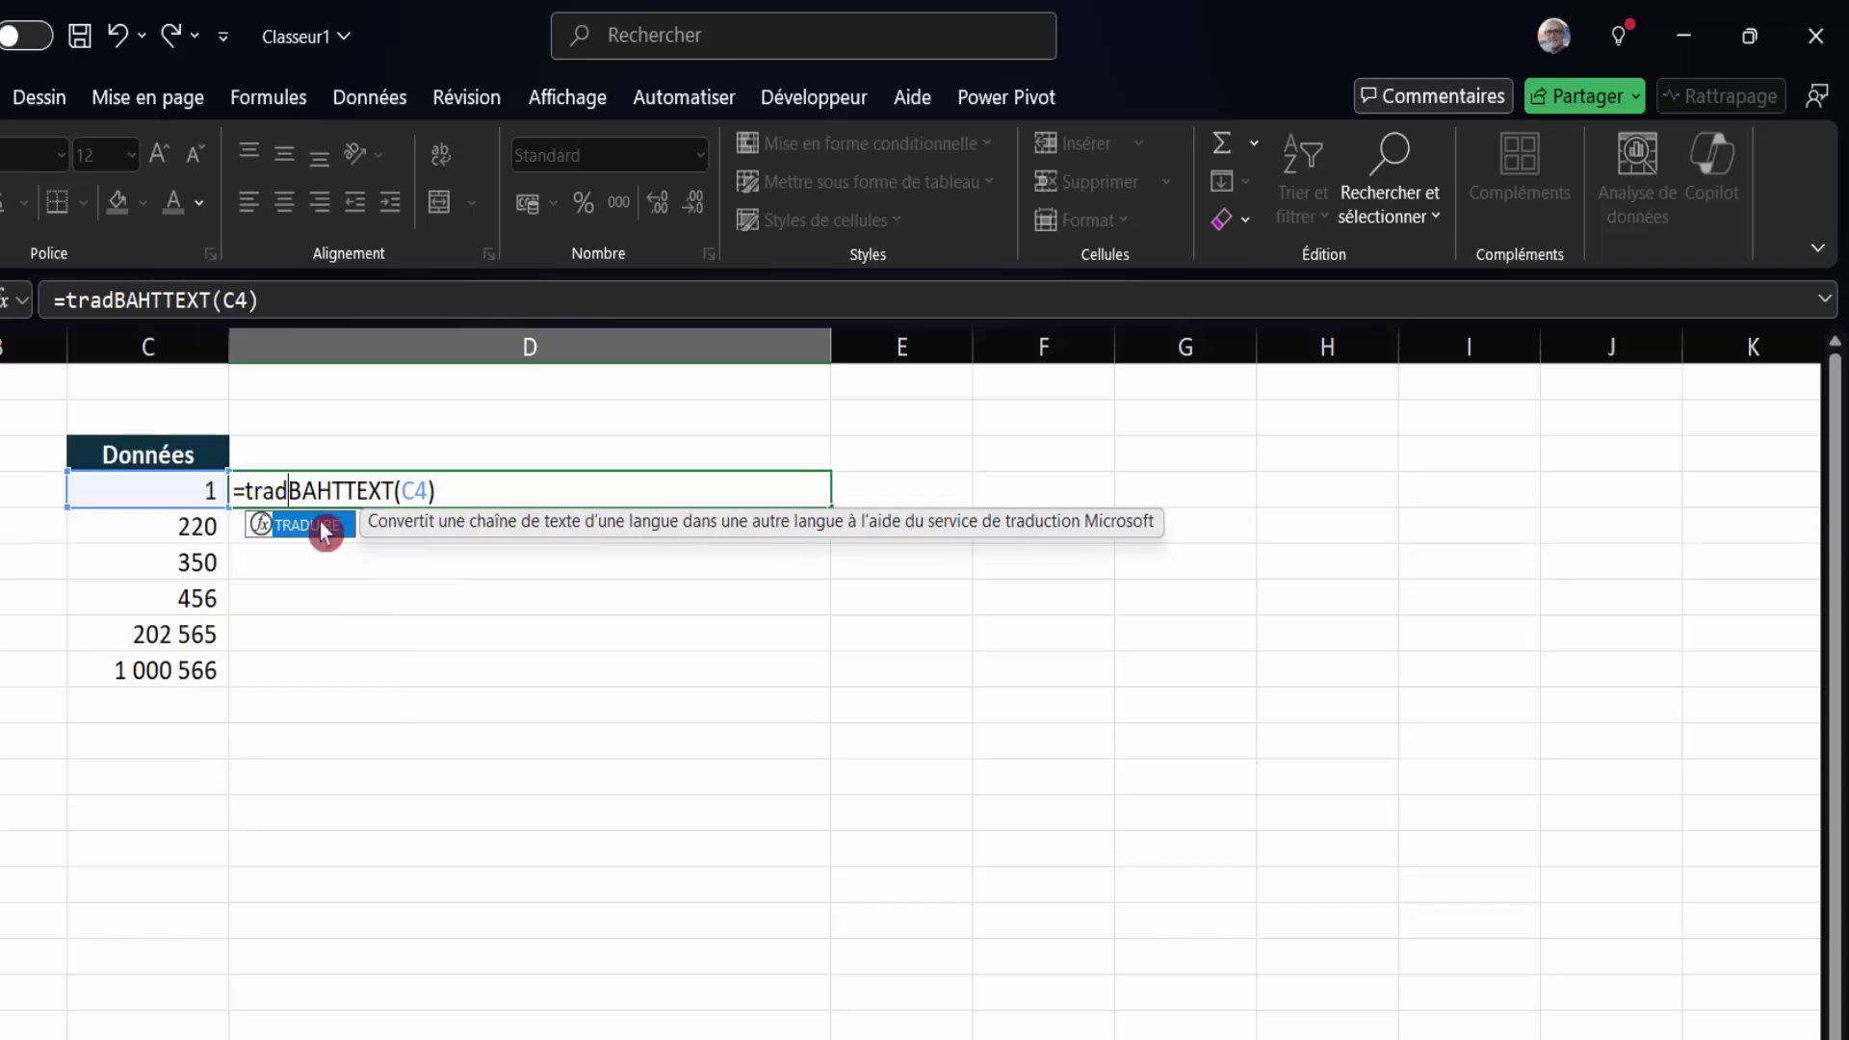
pyautogui.doubleClick(322, 527)
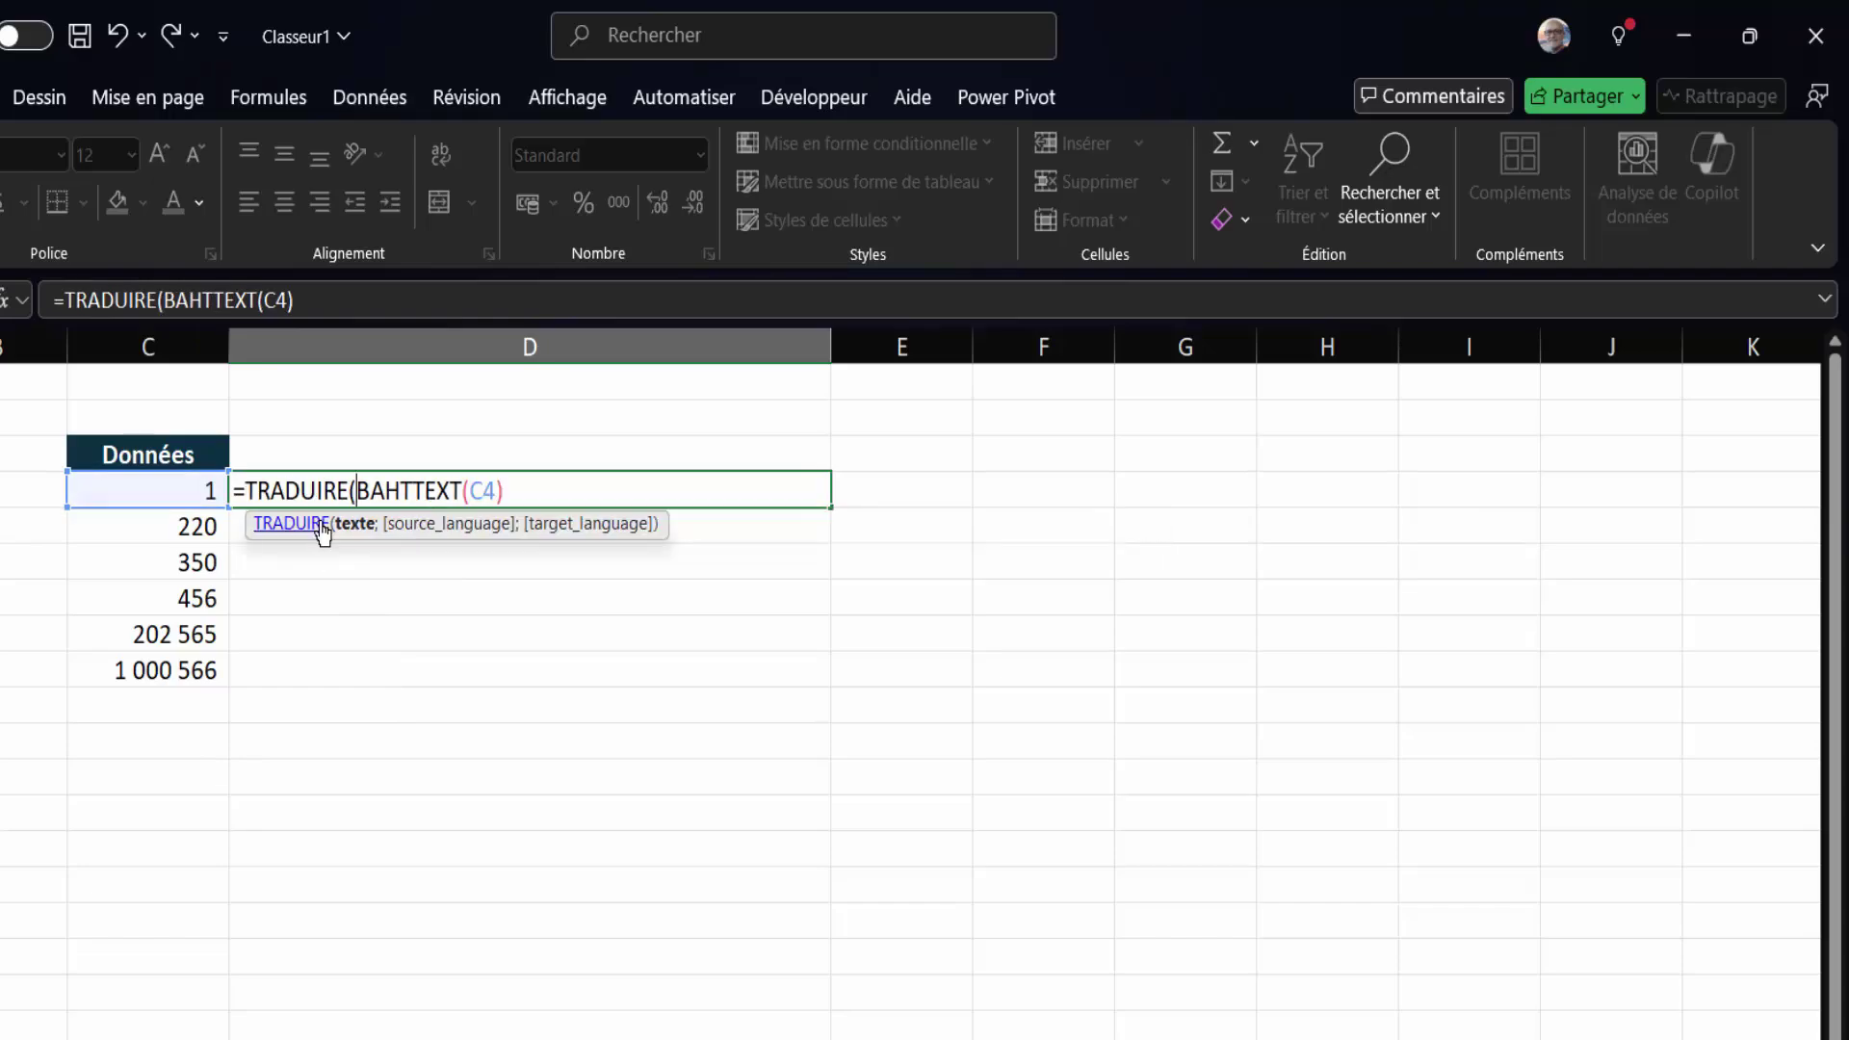
pyautogui.click(523, 476)
pyautogui.write(';')
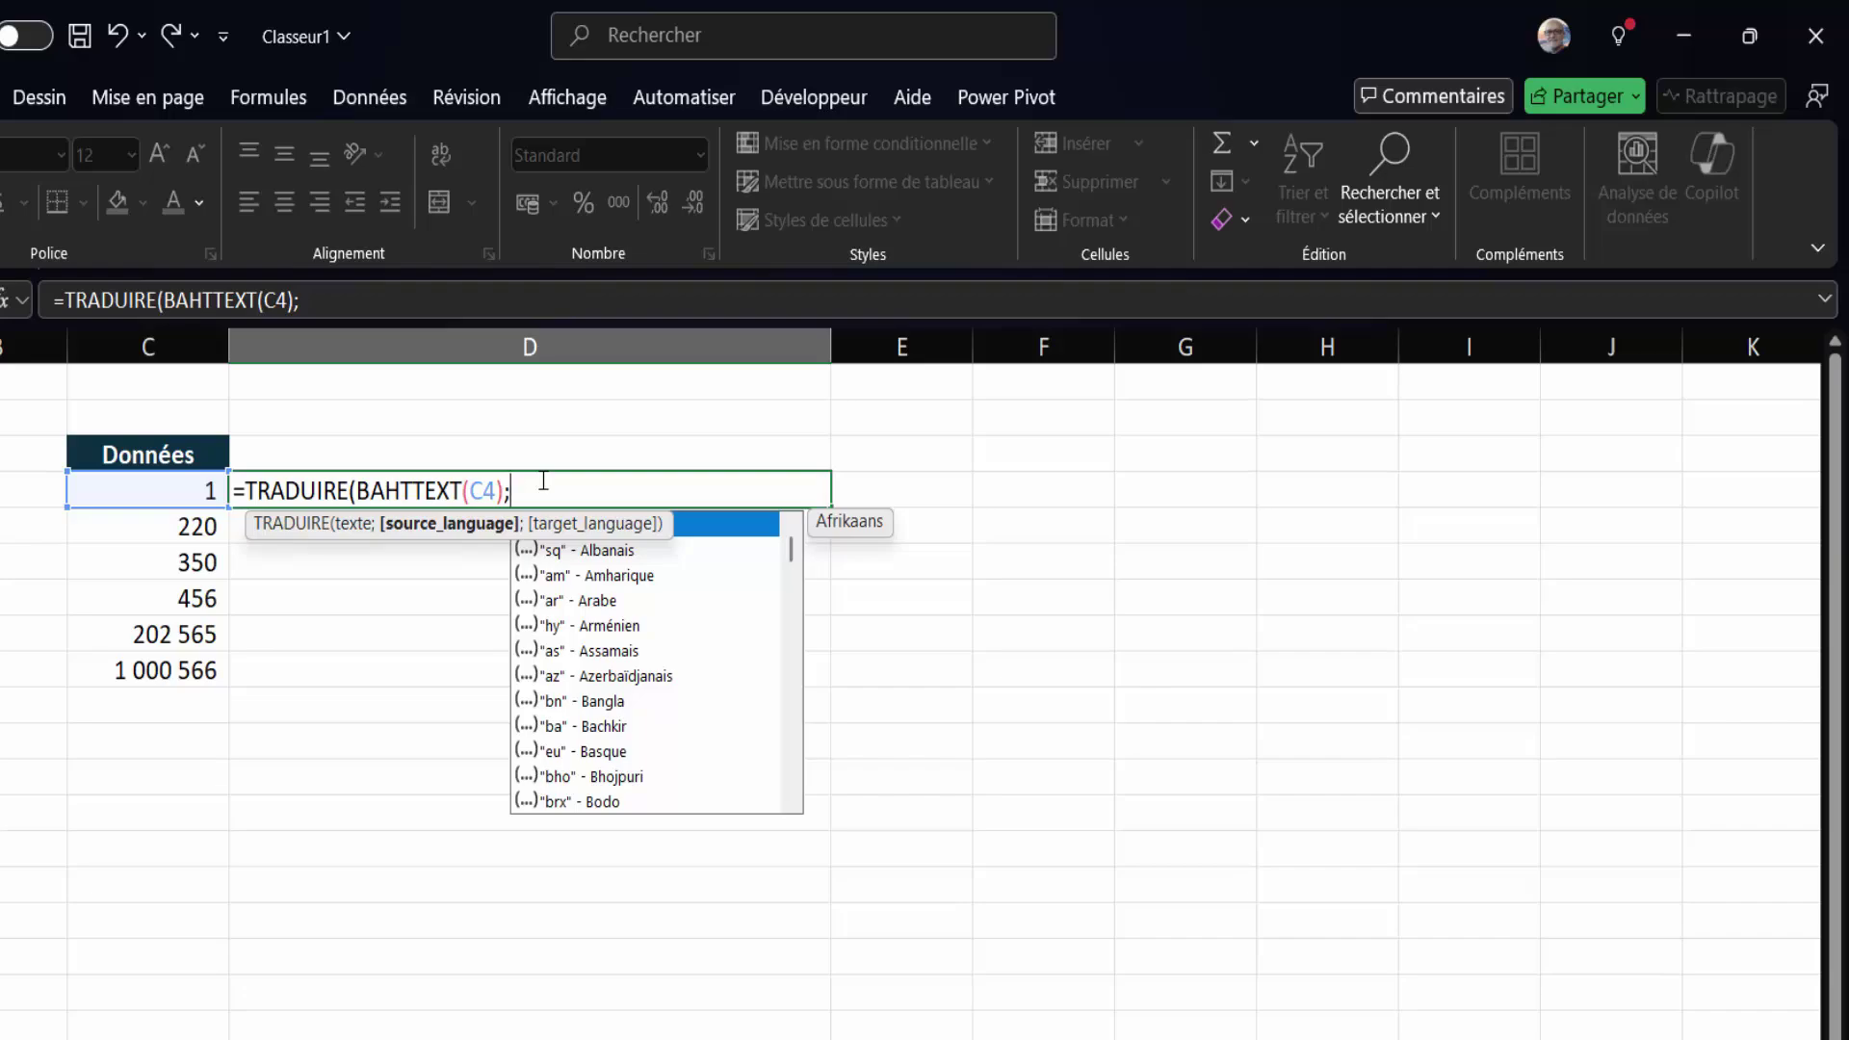
pyautogui.write('"')
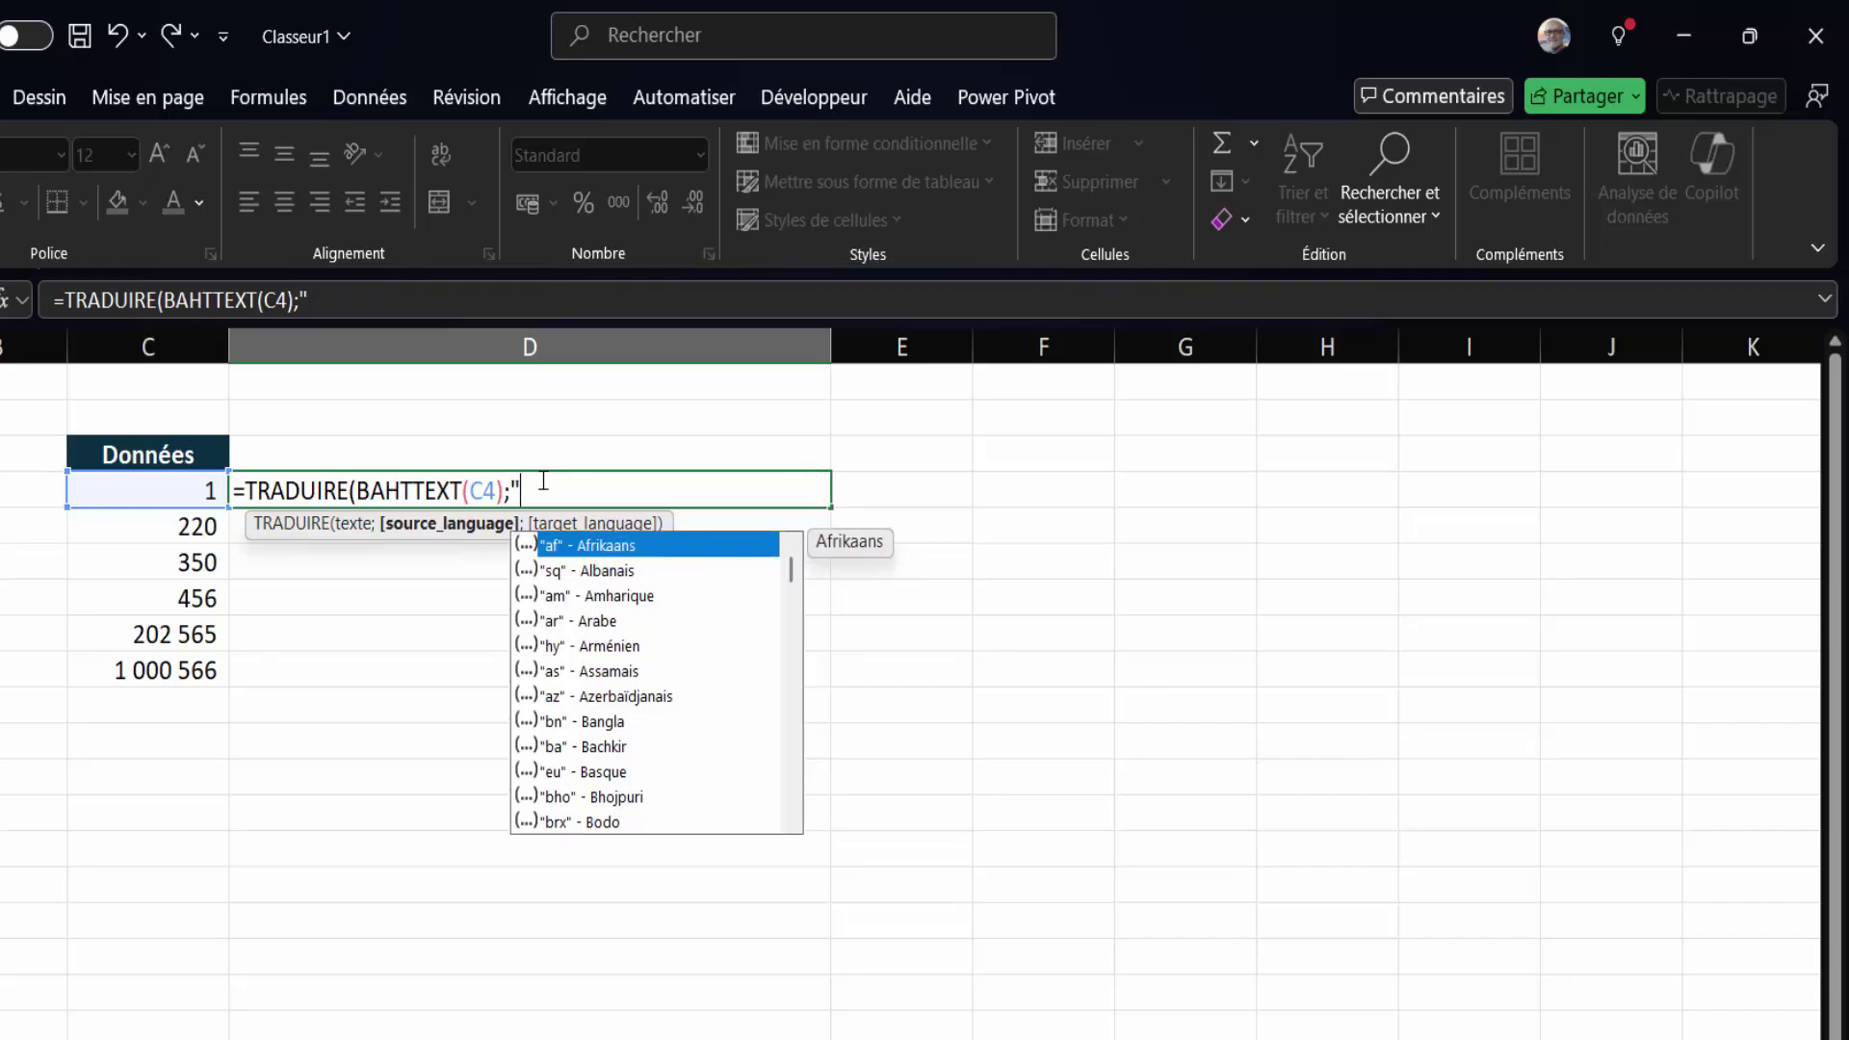
pyautogui.write('th"')
pyautogui.write(';')
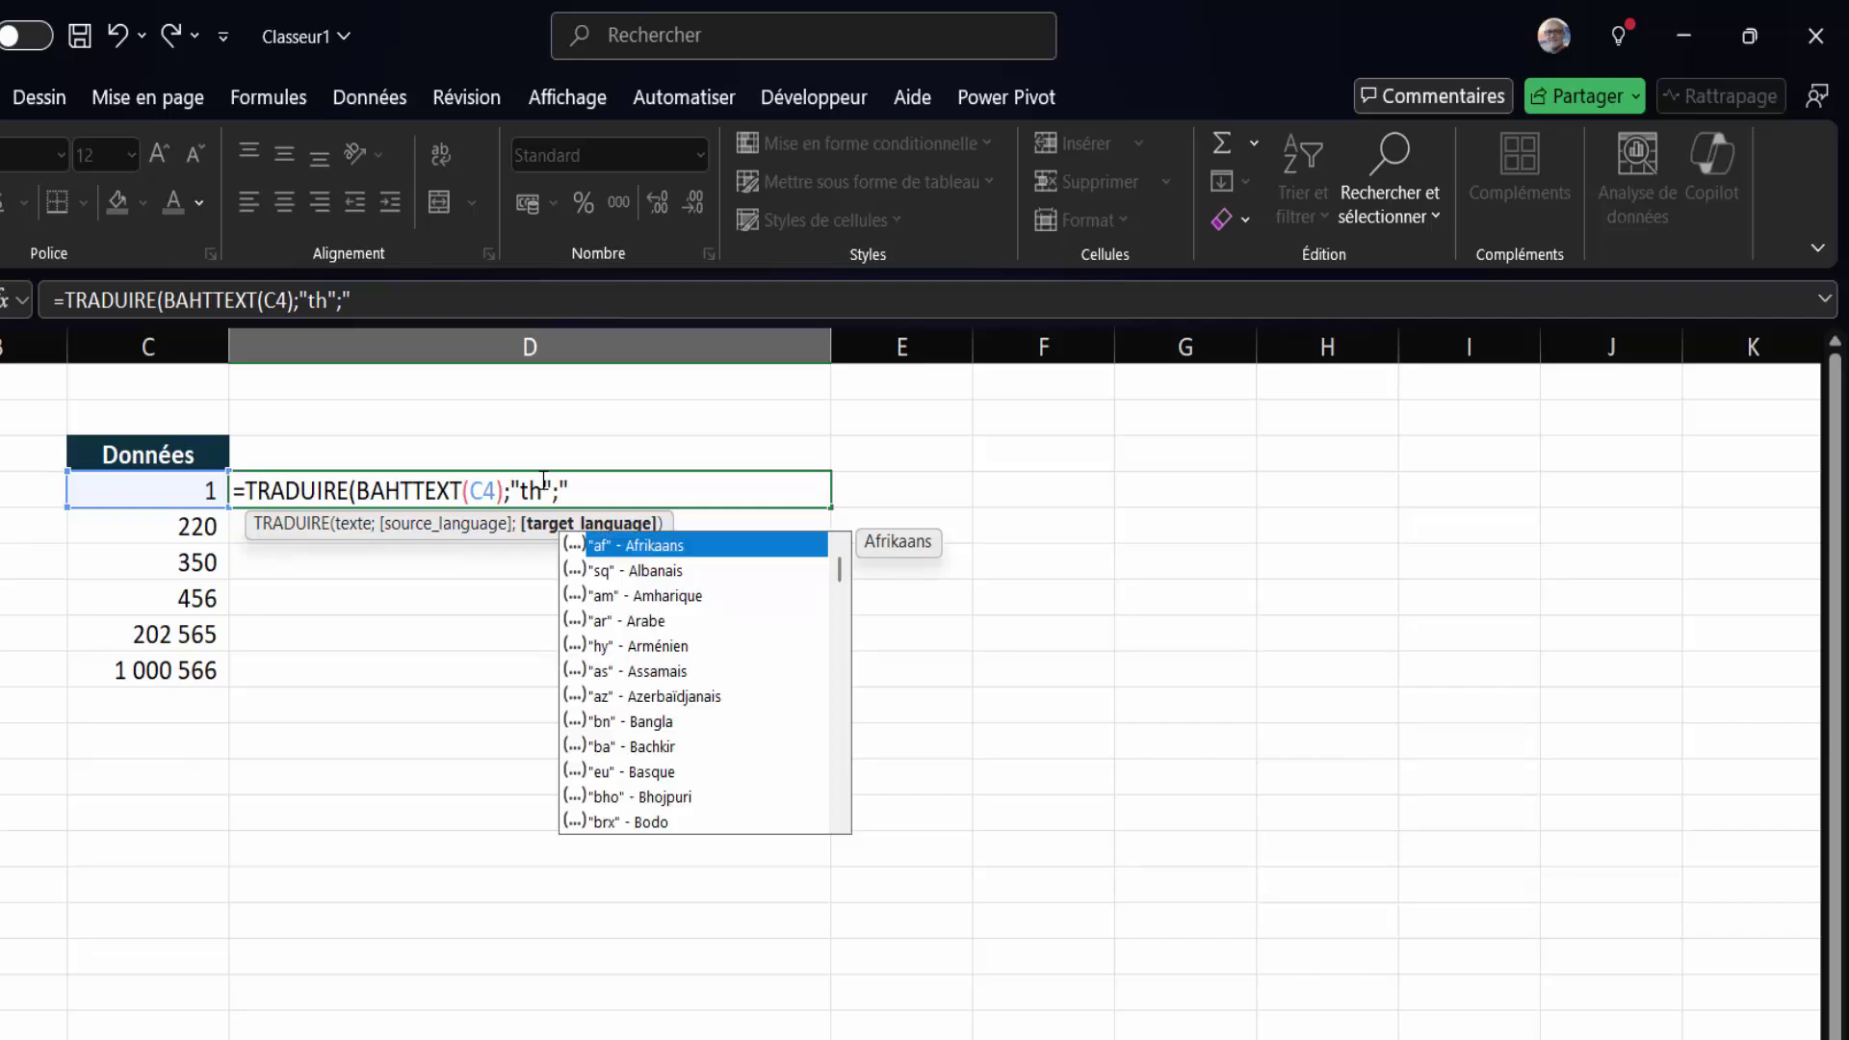
pyautogui.write('fr"')
pyautogui.write(')')
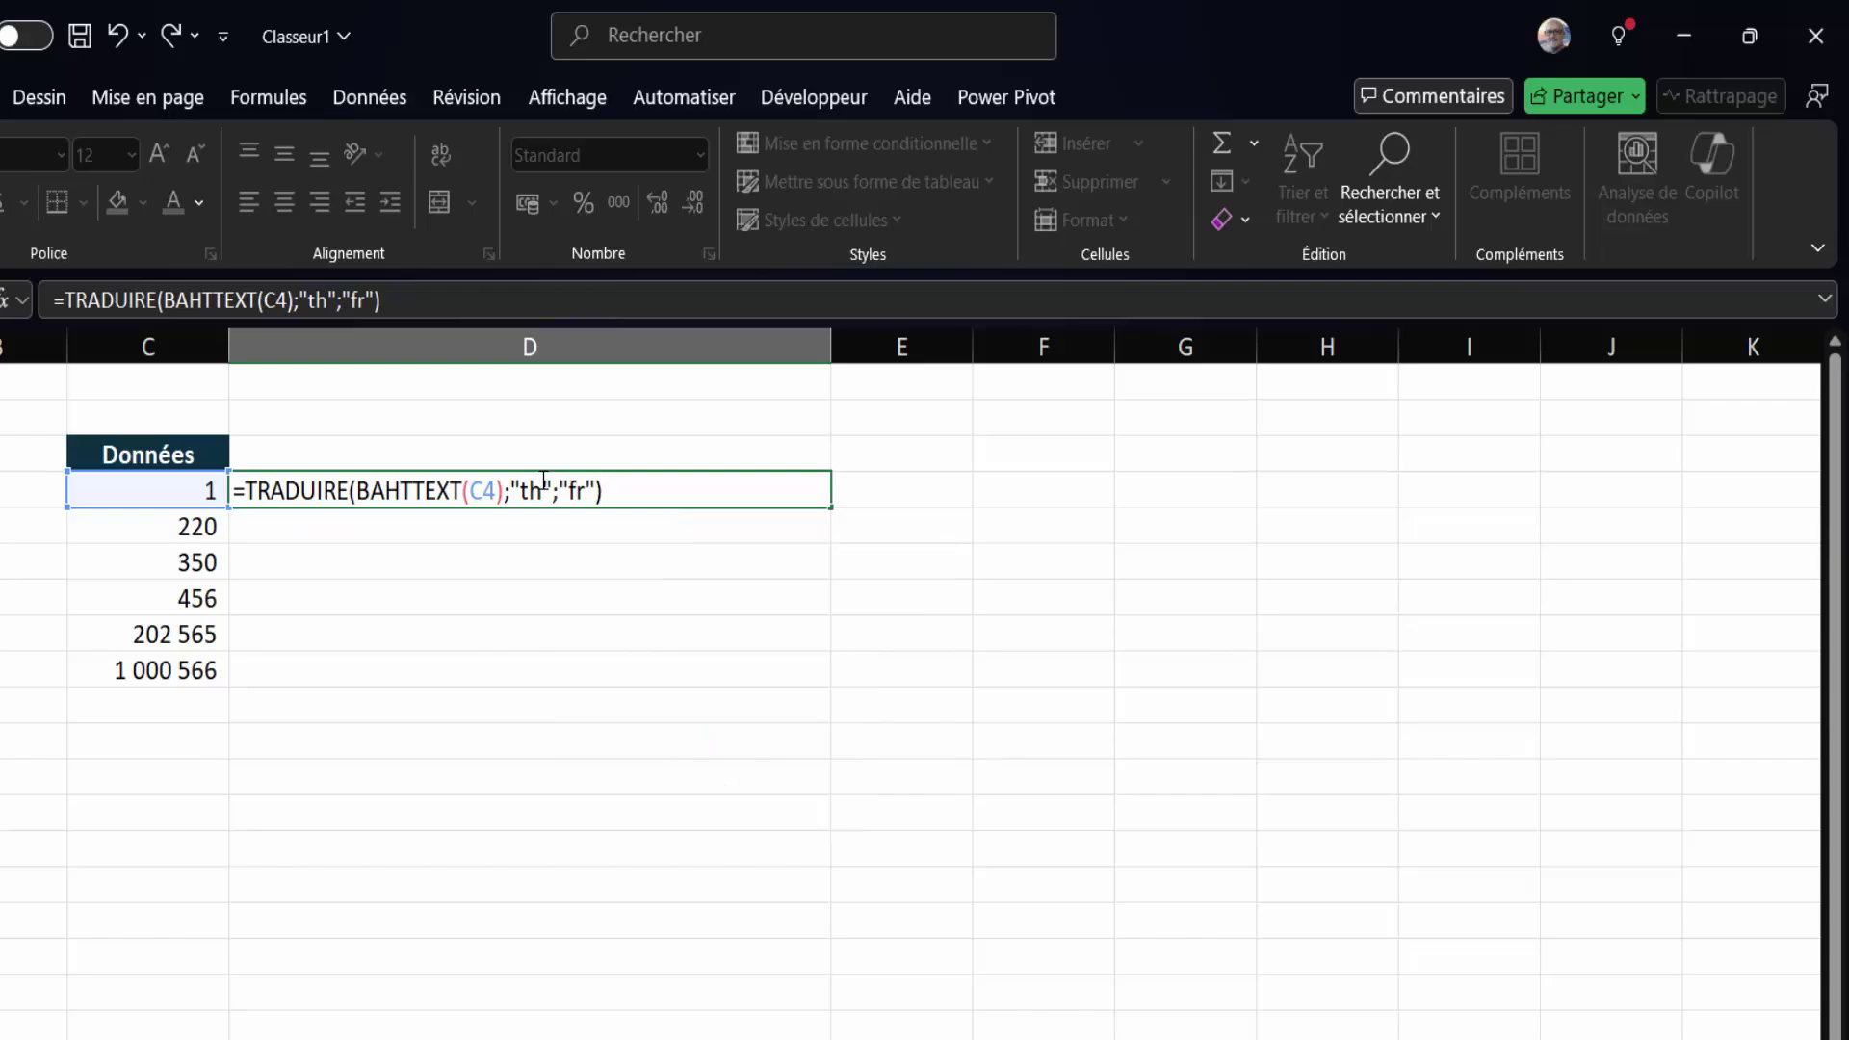
pyautogui.press('Return')
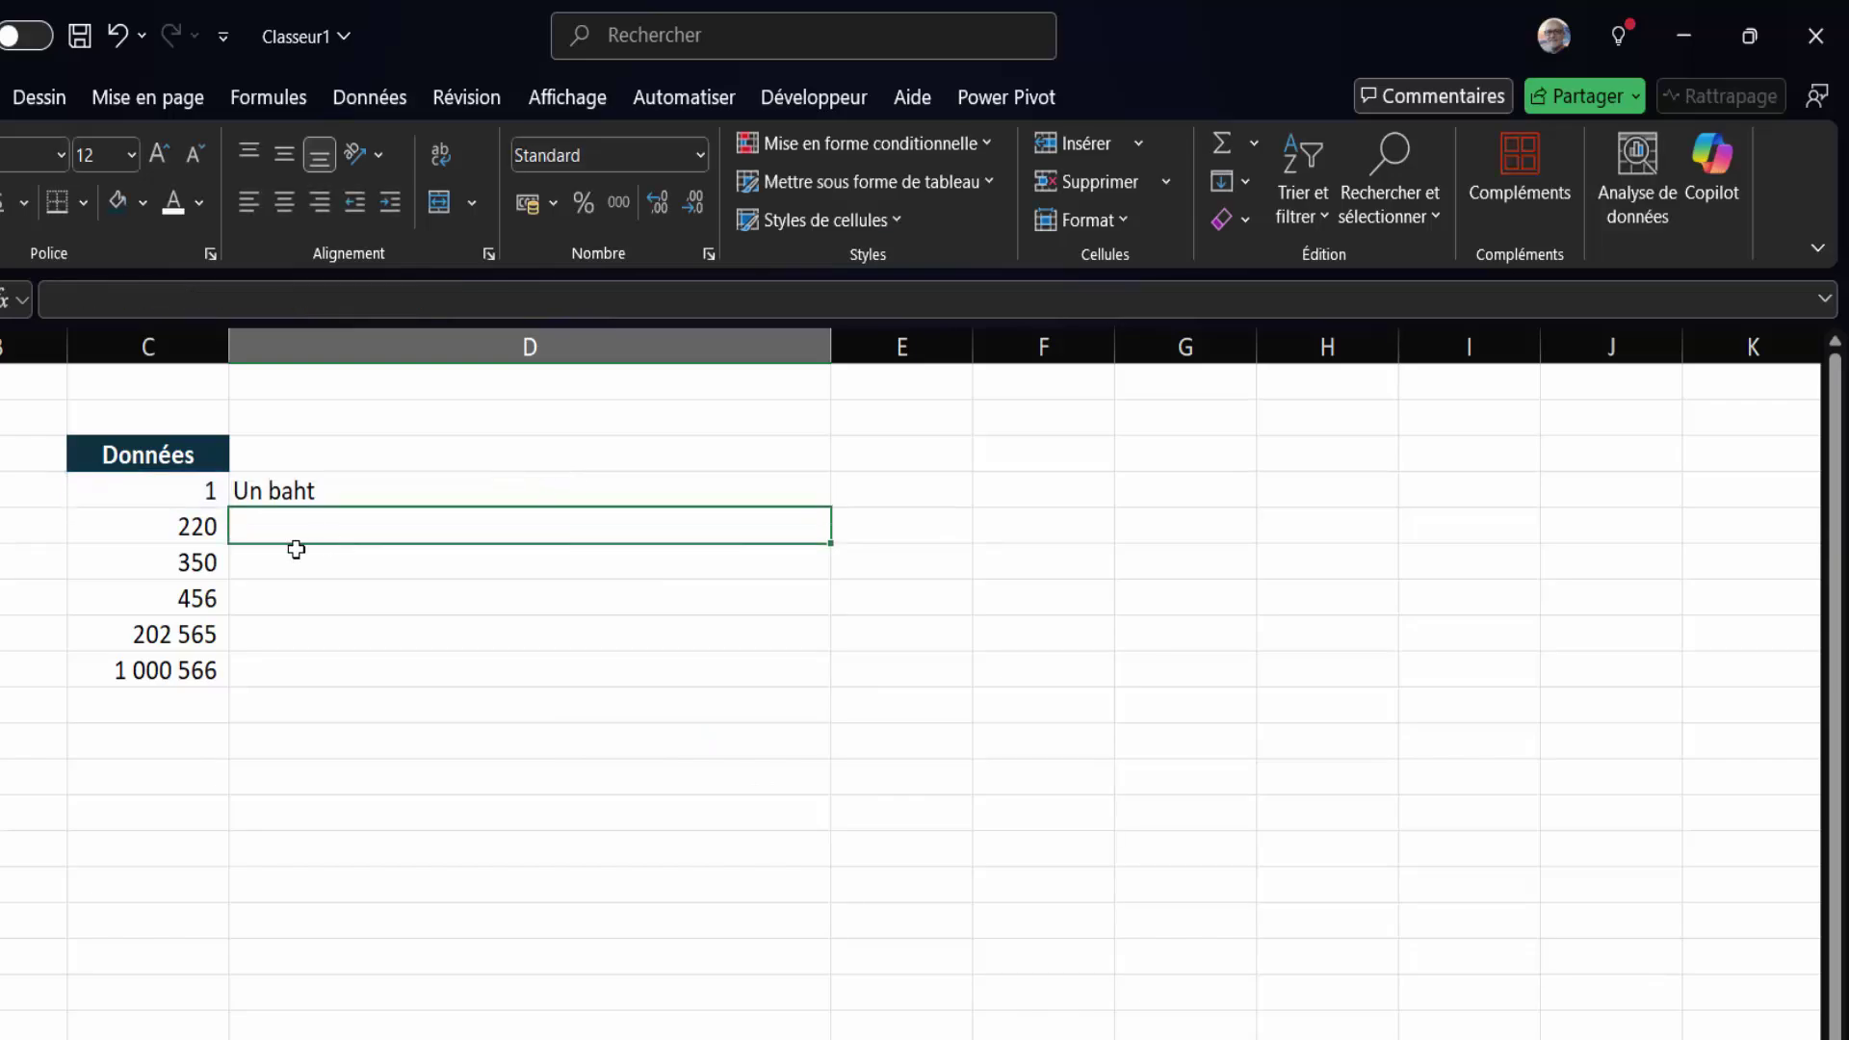
# Start wrapping D4's translation in GAUCHE( with an NBCAR( length argument.
pyautogui.click(287, 487)
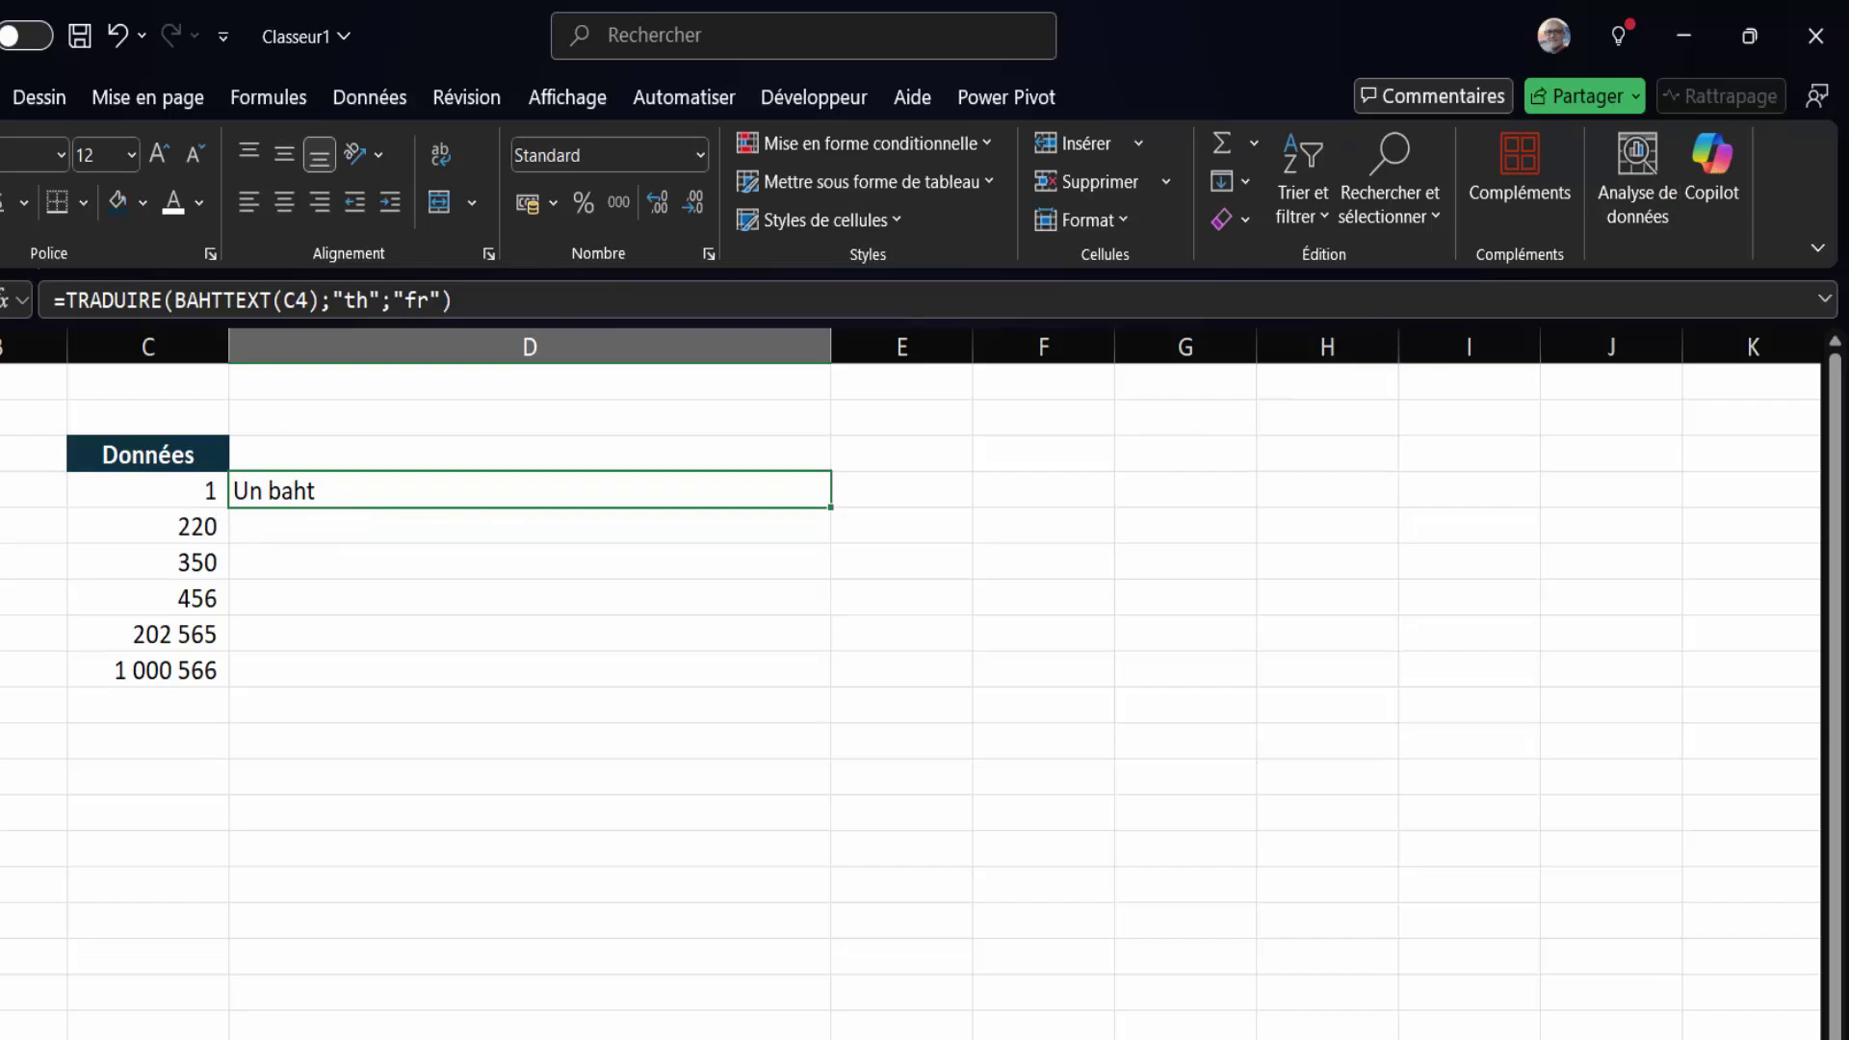
pyautogui.doubleClick(345, 498)
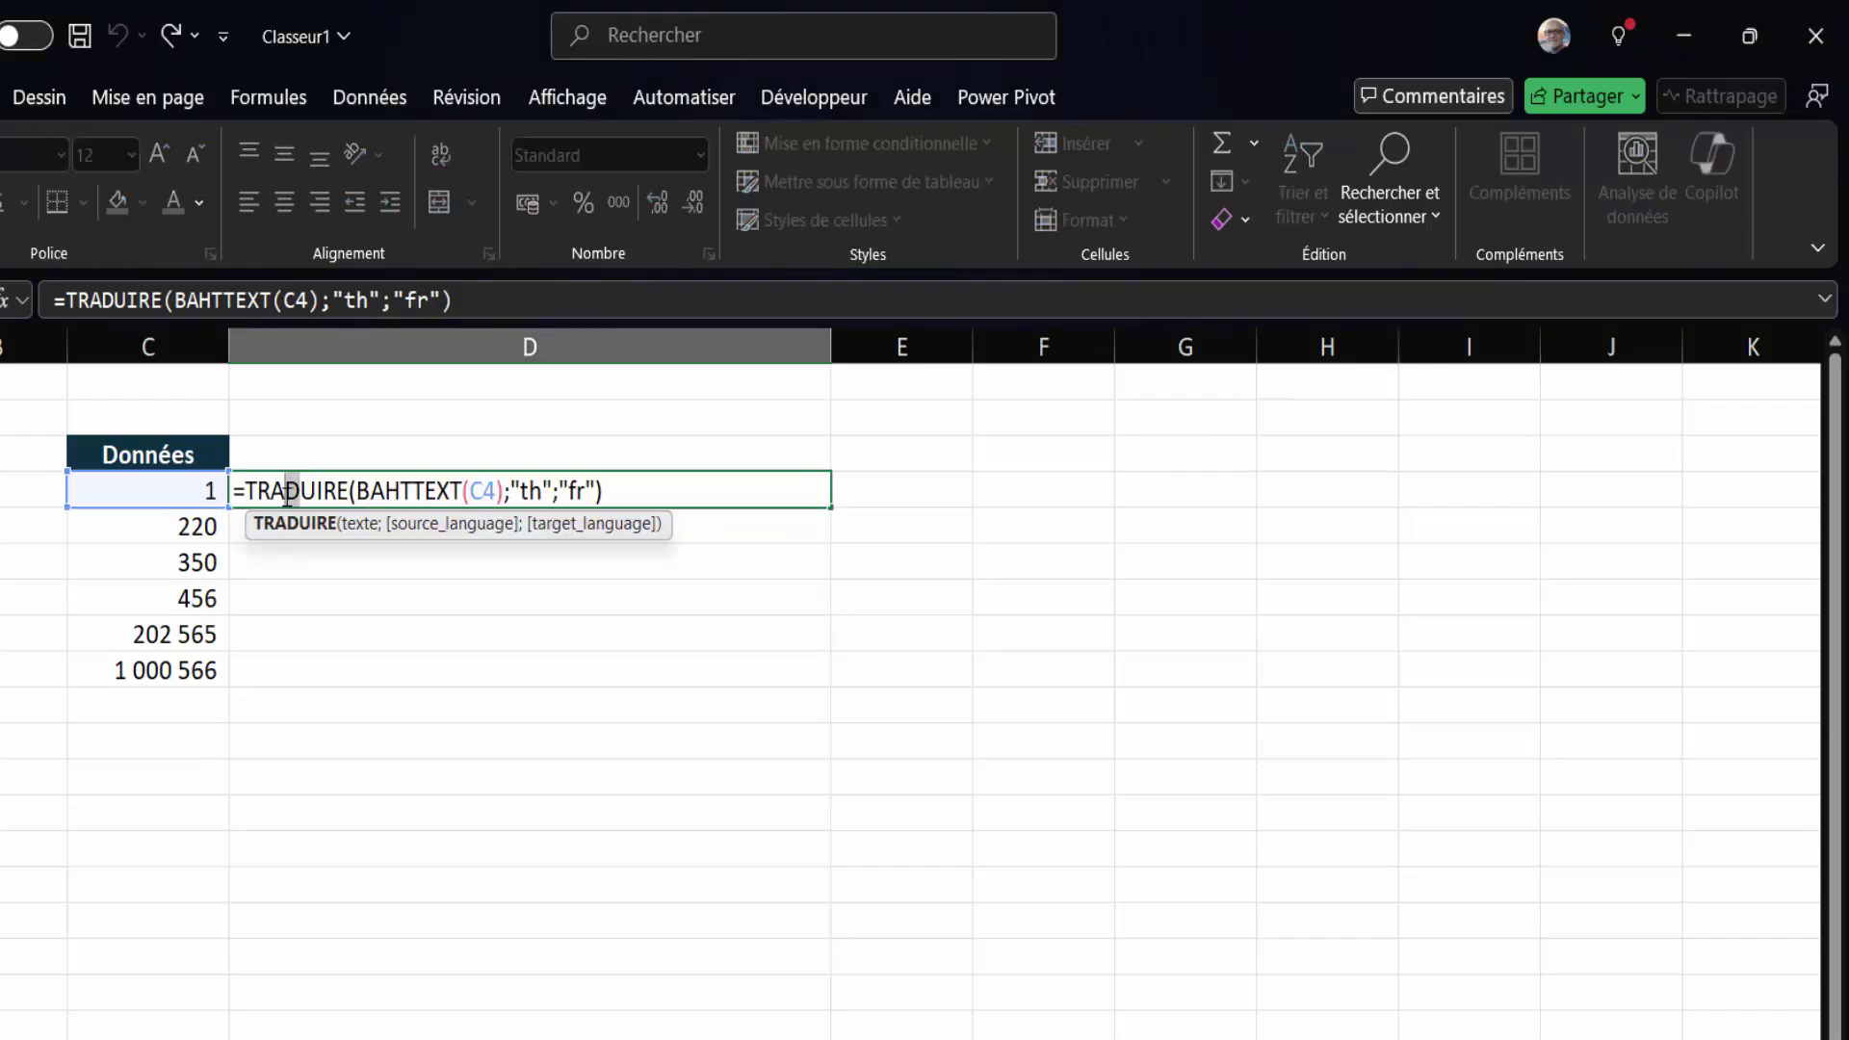
pyautogui.click(246, 492)
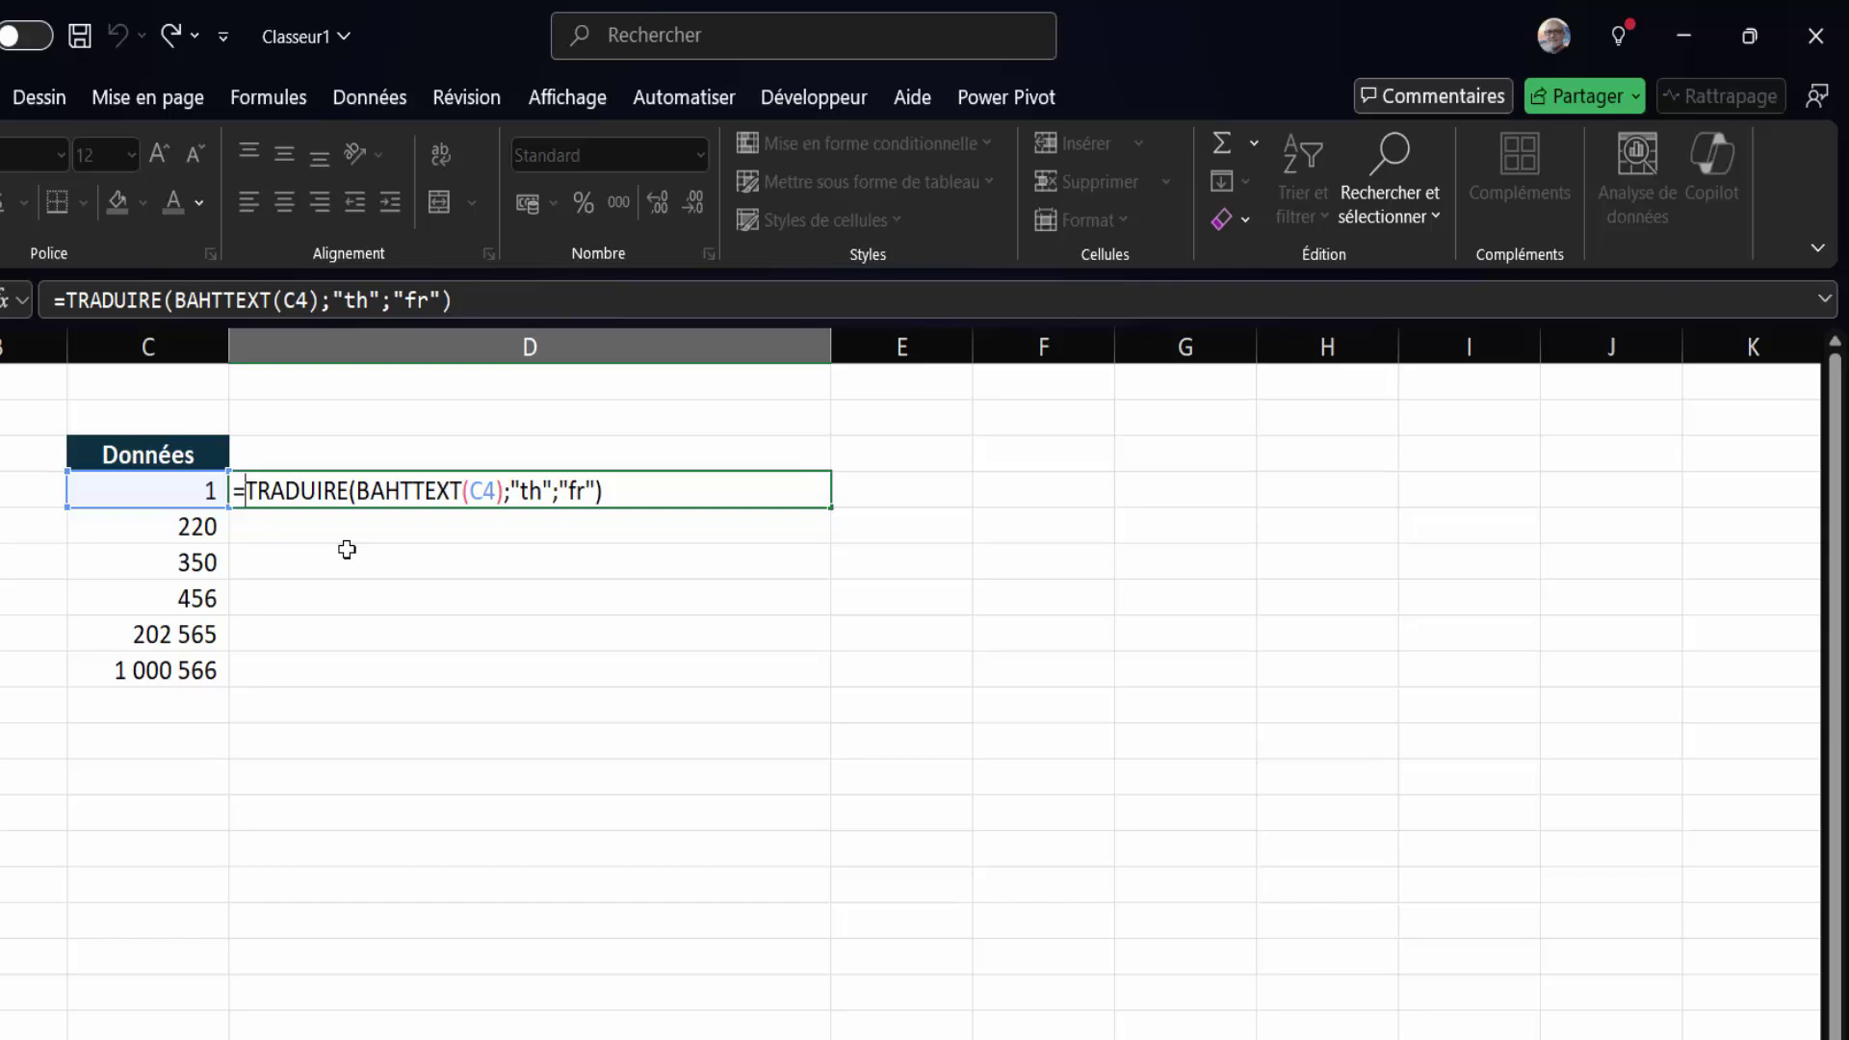
pyautogui.write('GAUCH')
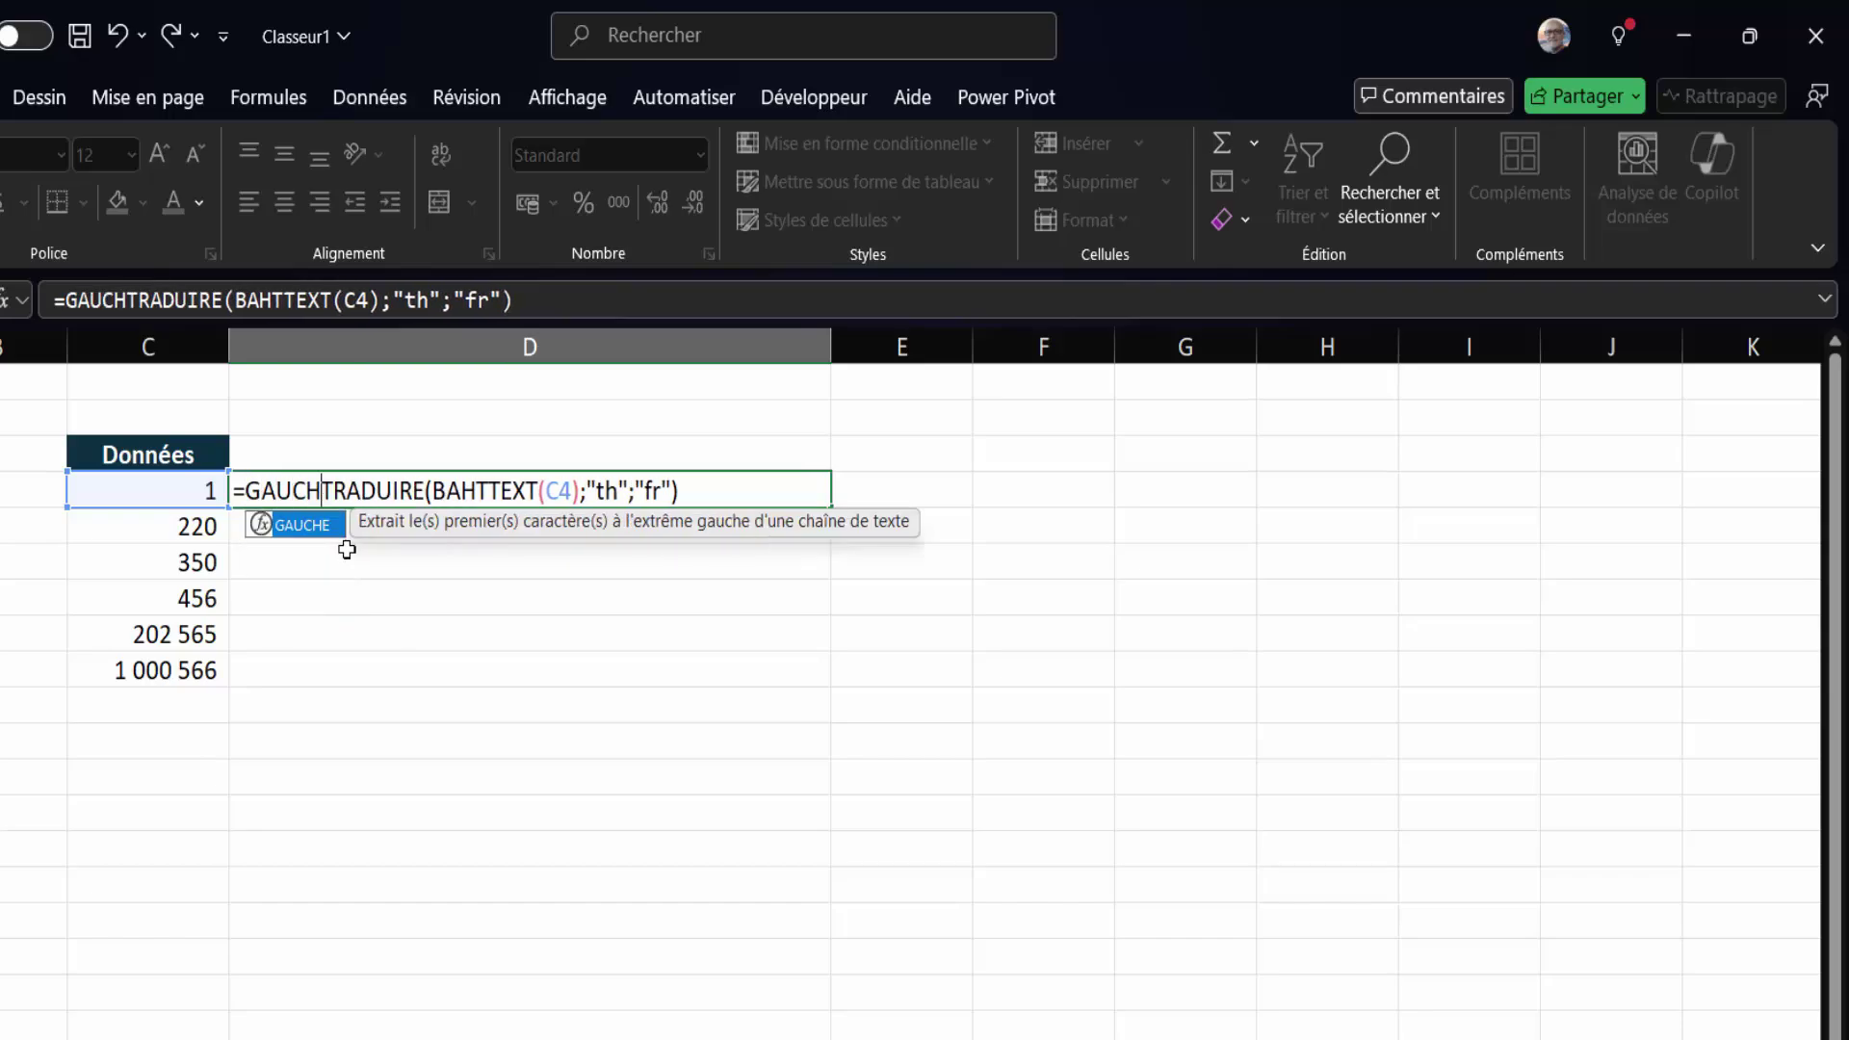
pyautogui.write('E(')
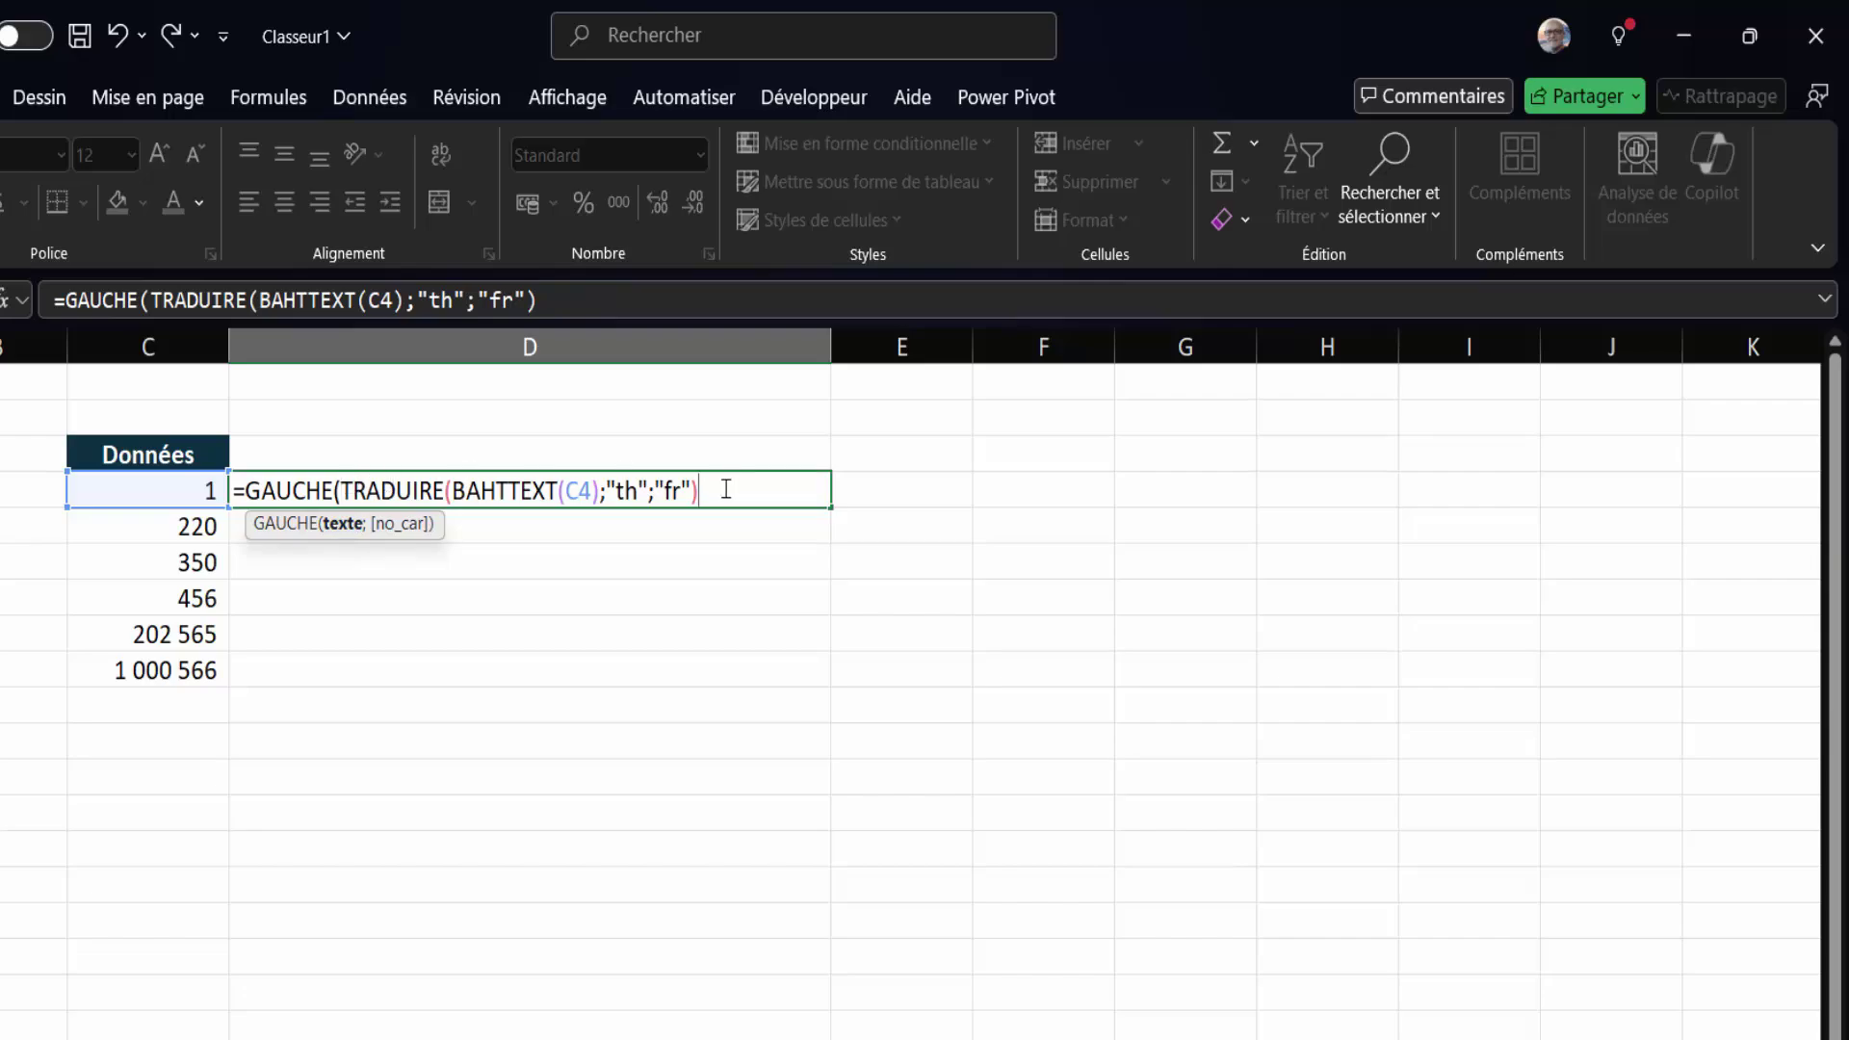
pyautogui.write(';')
pyautogui.write('nbc')
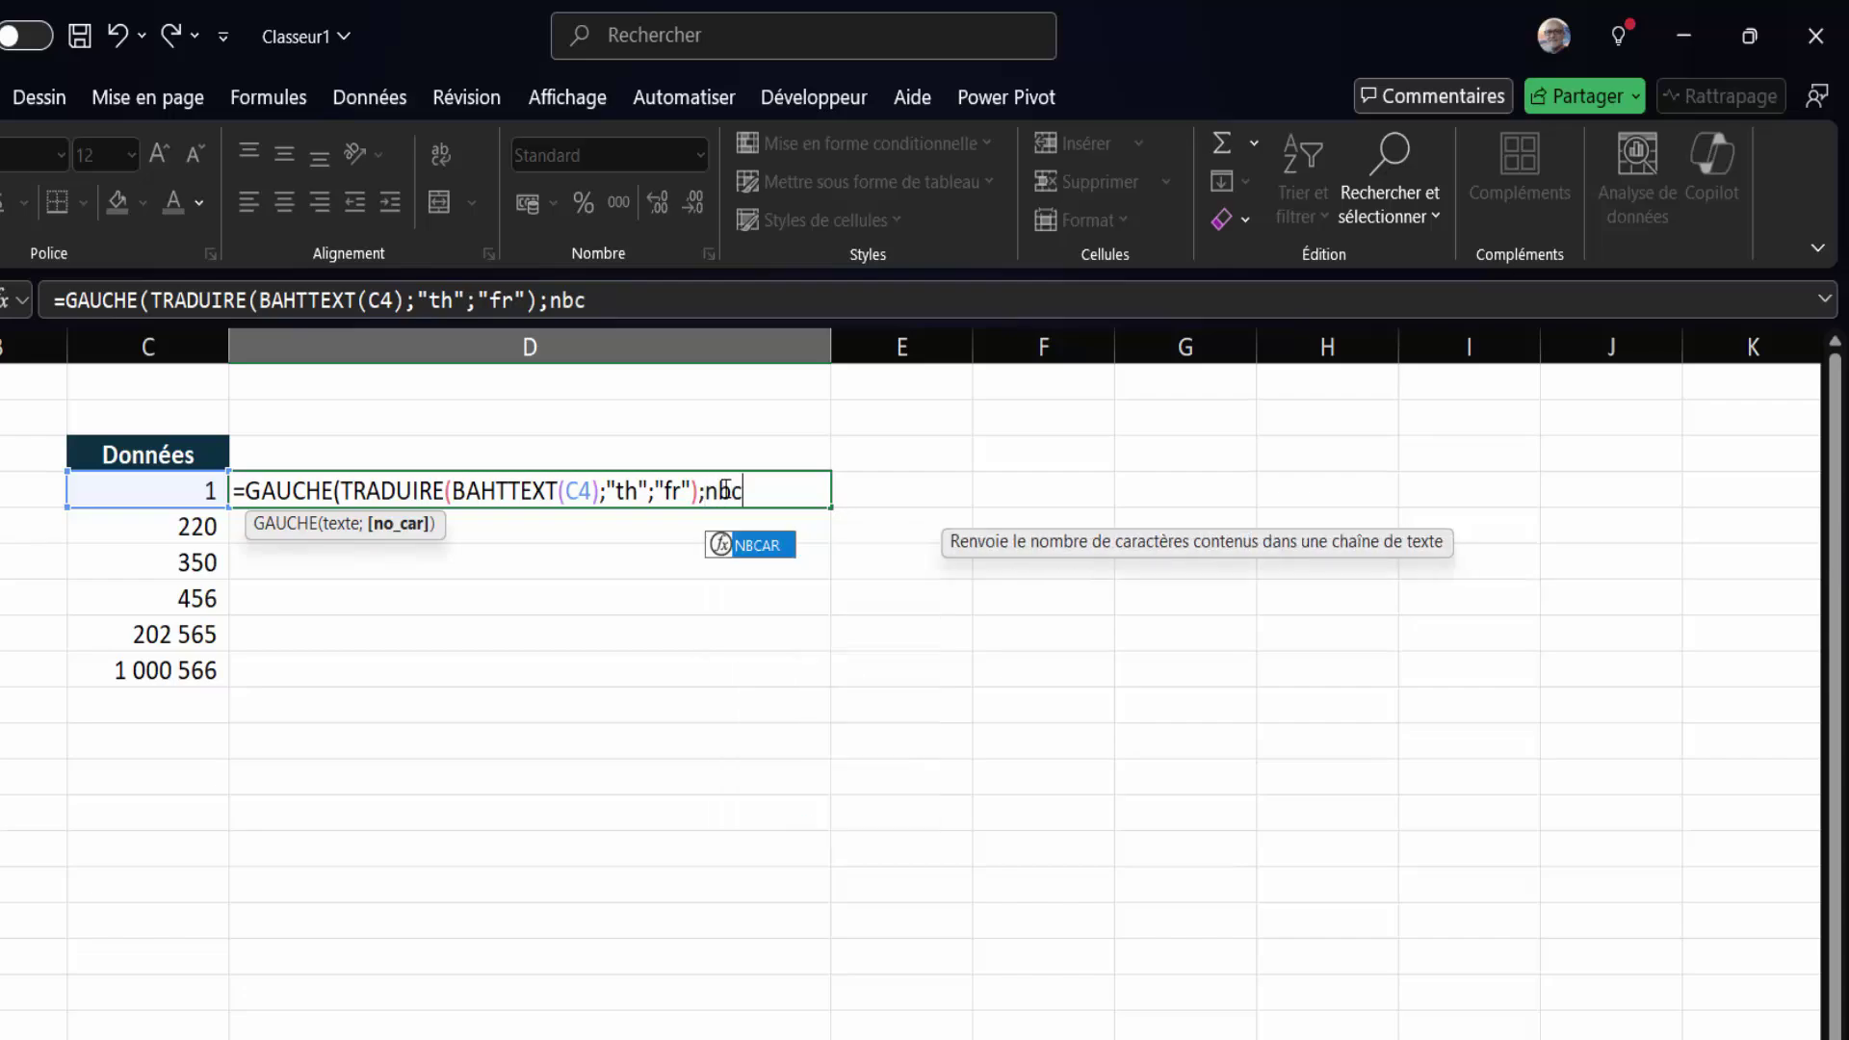
pyautogui.write('ar')
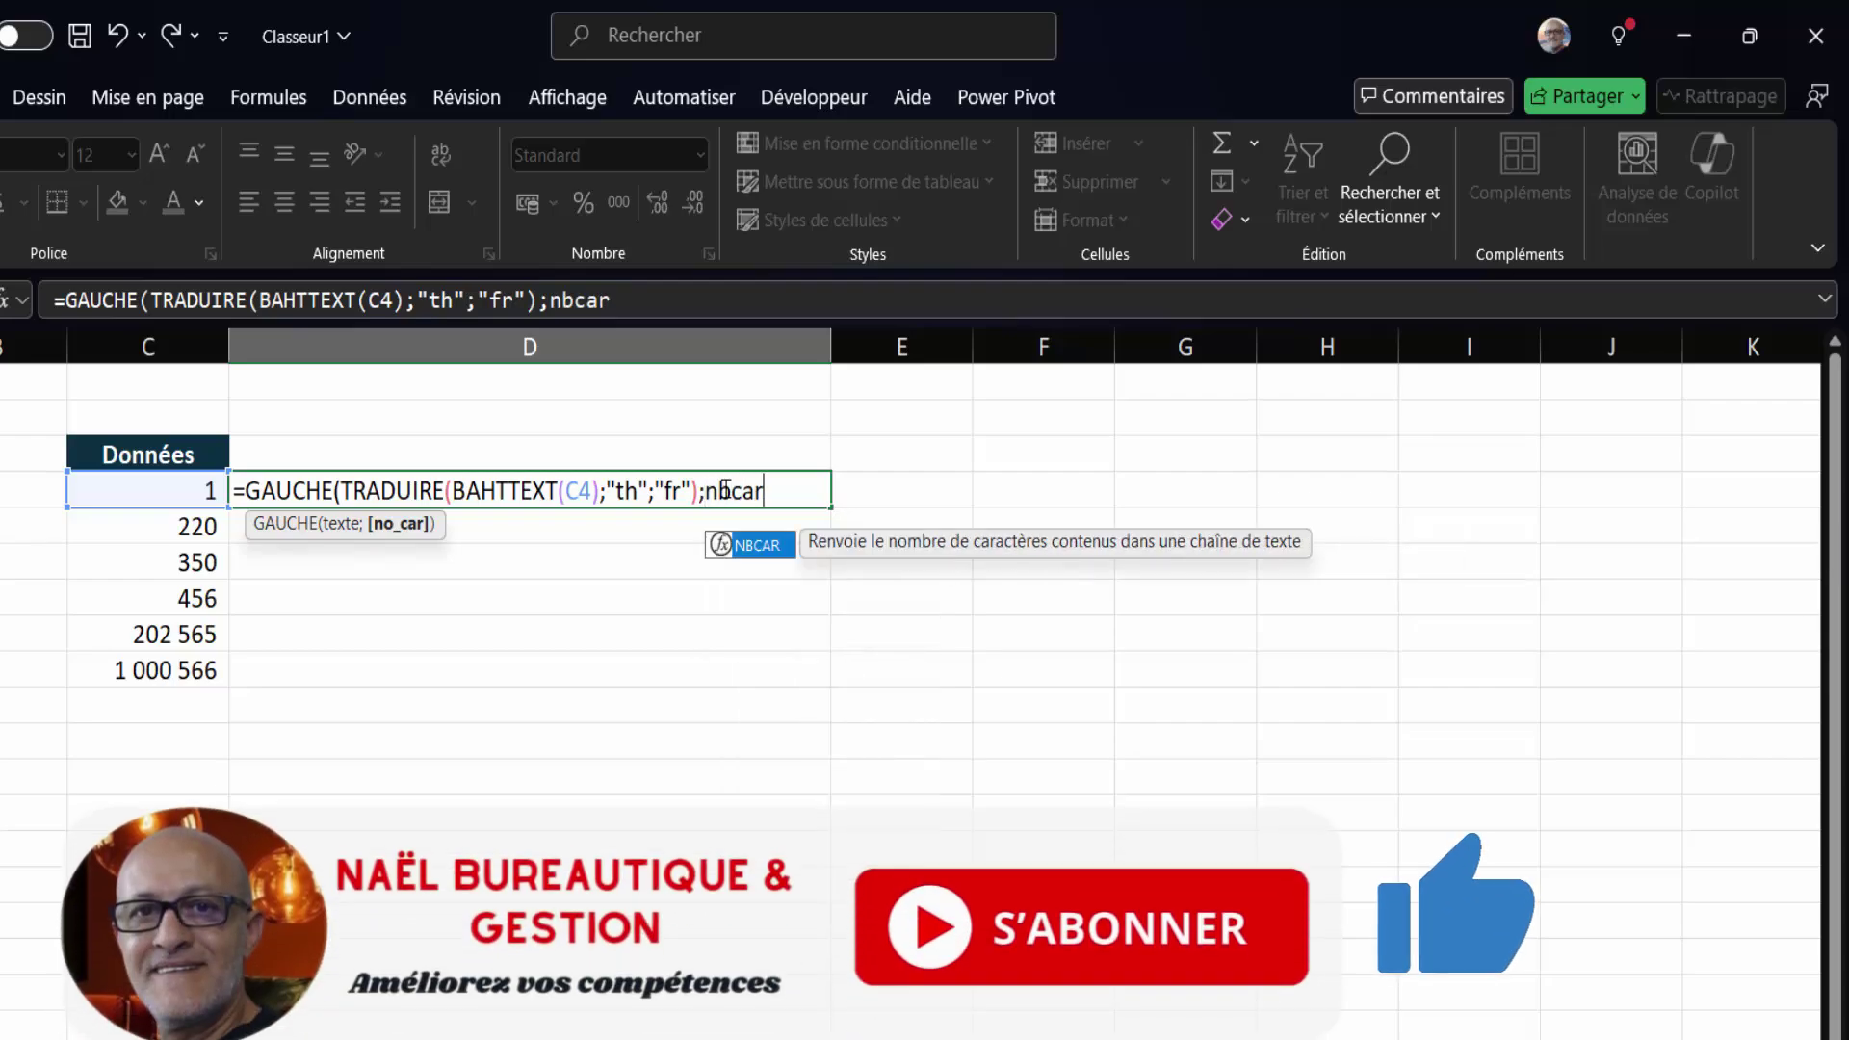
pyautogui.write('5')
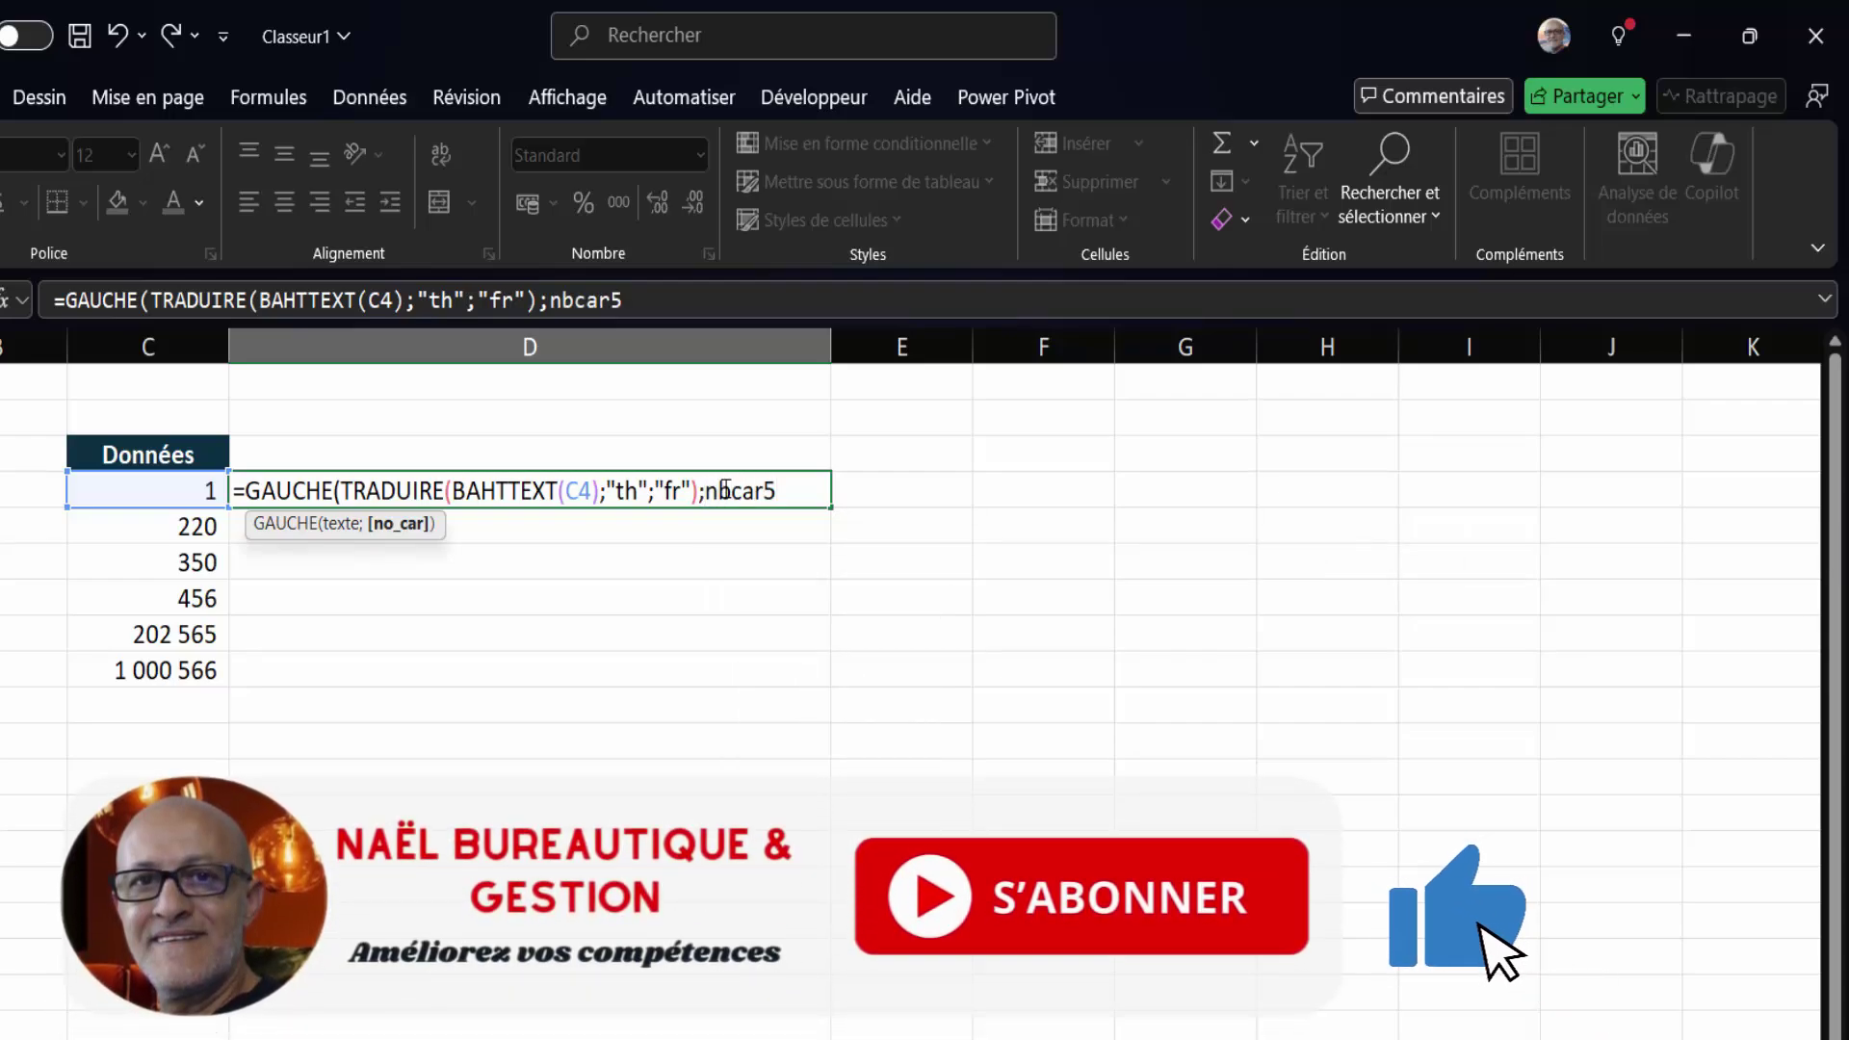
pyautogui.press('BackSpace')
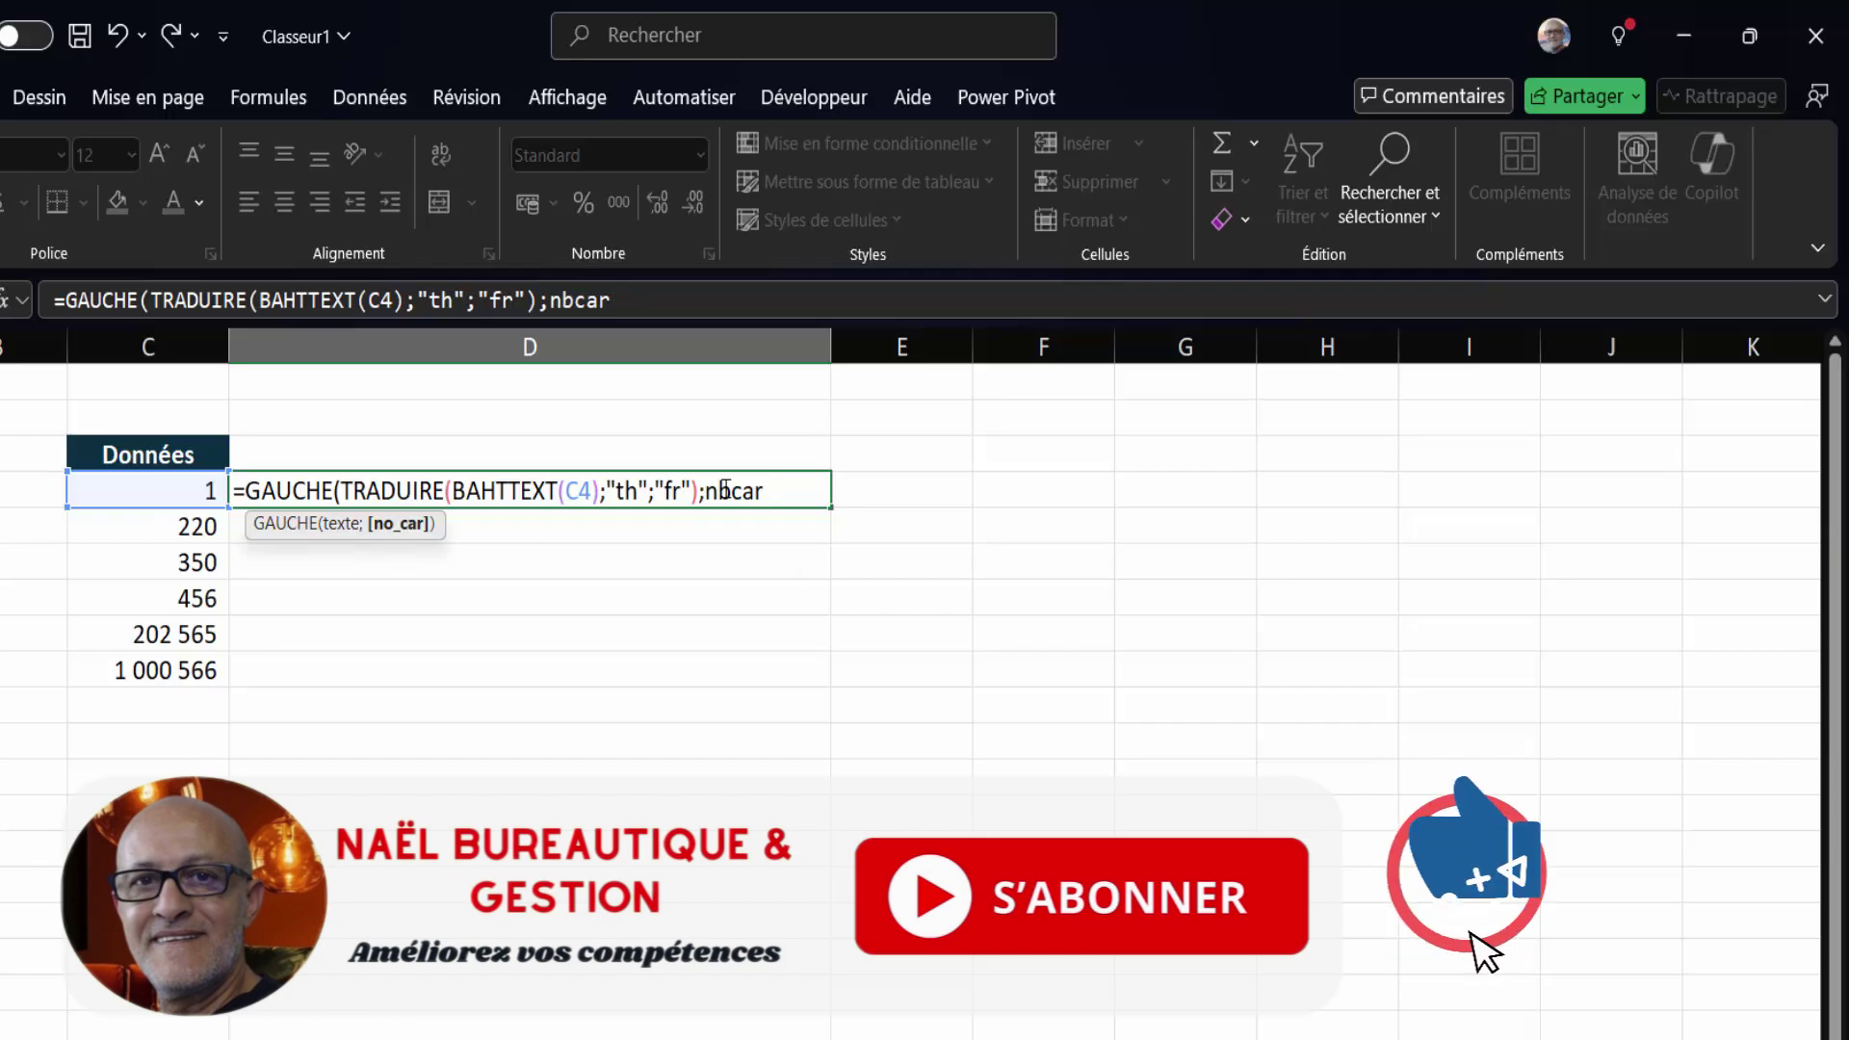
pyautogui.write('(')
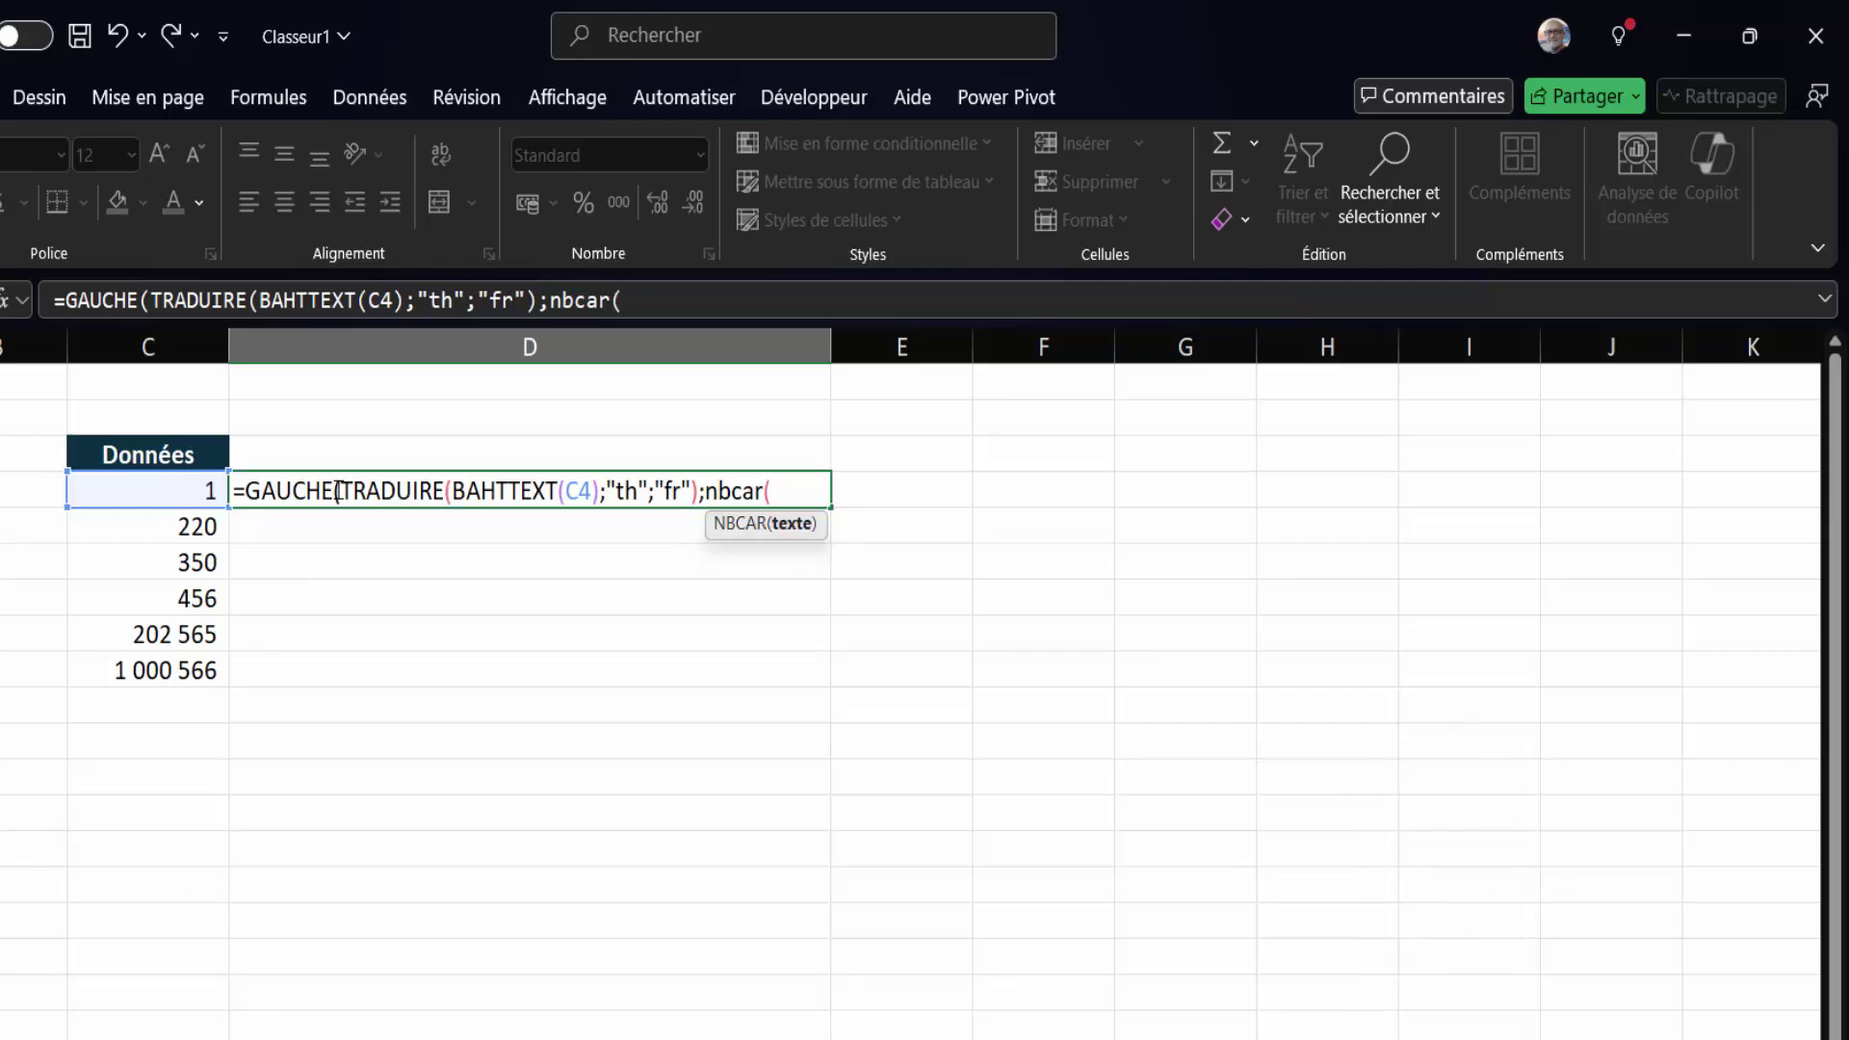
# Put the translation inside NBCAR and subtract 5 so D4 shows just 'Un'.
pyautogui.moveTo(339, 491); pyautogui.dragTo(699, 494)
pyautogui.hotkey('ctrl', 'c')
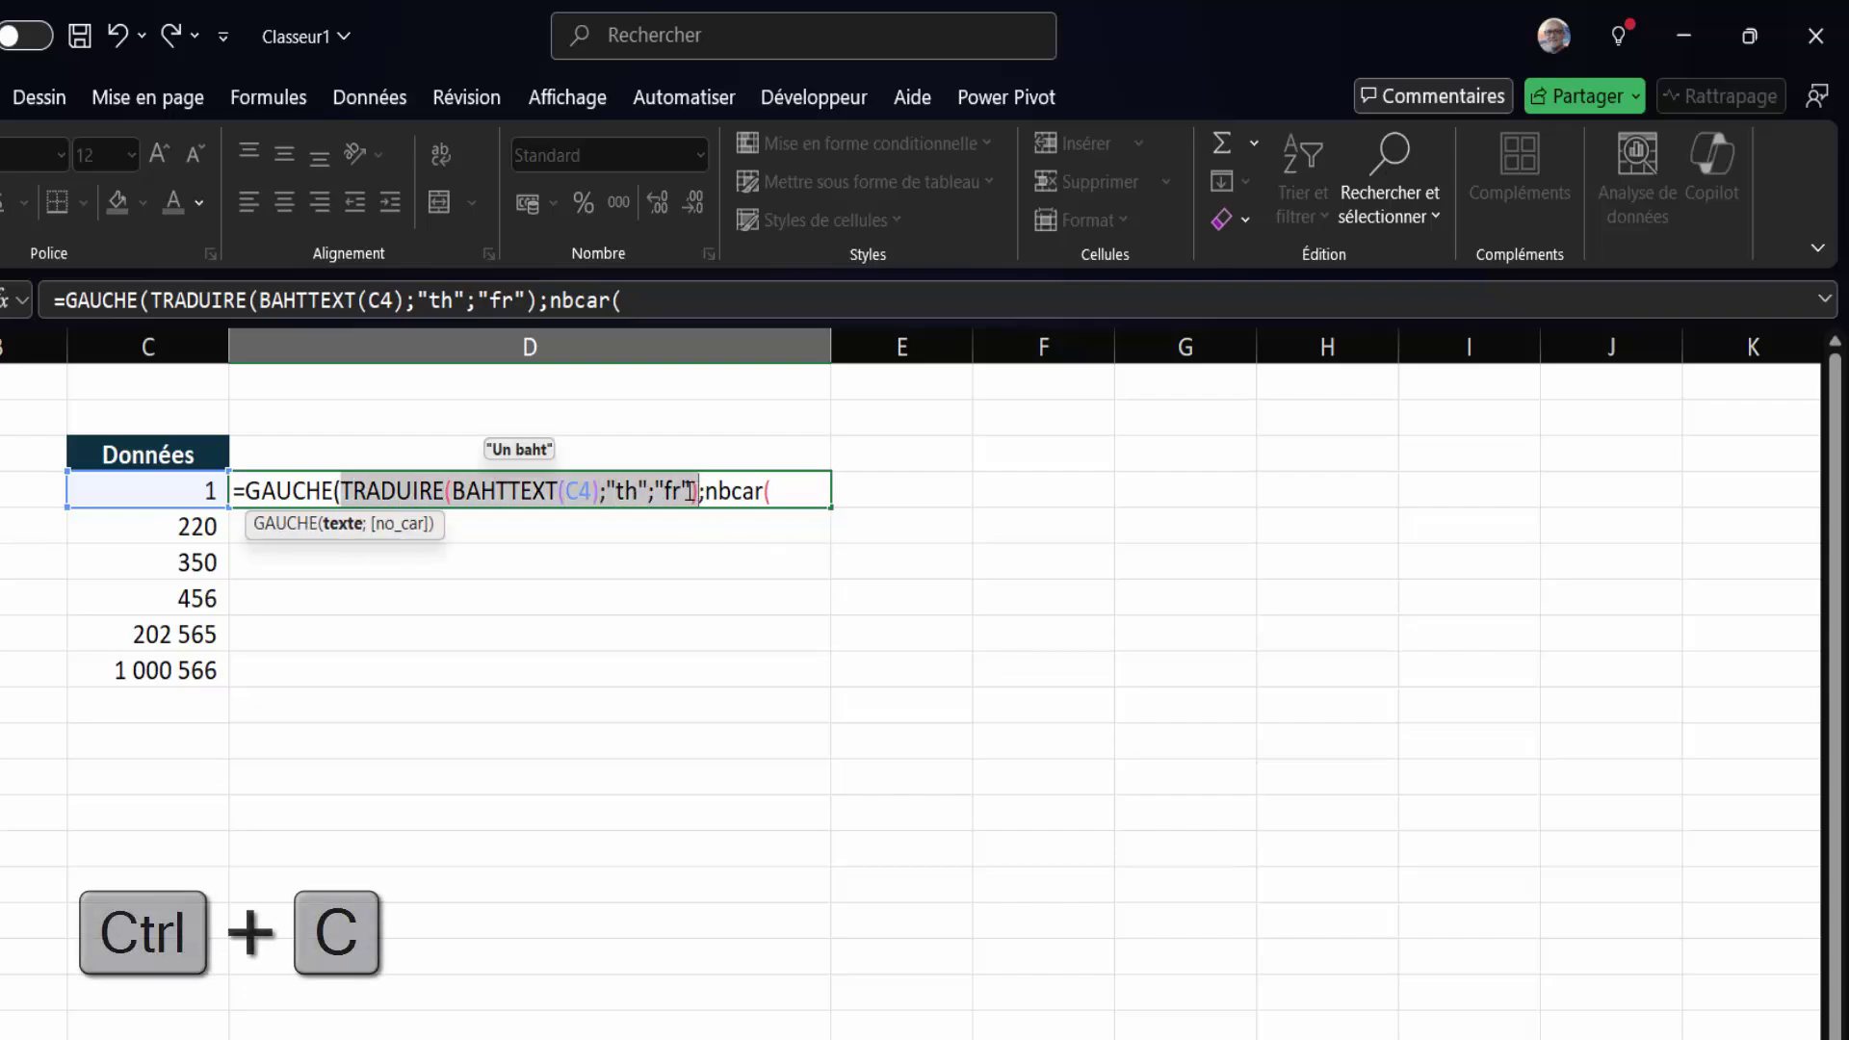
pyautogui.click(786, 492)
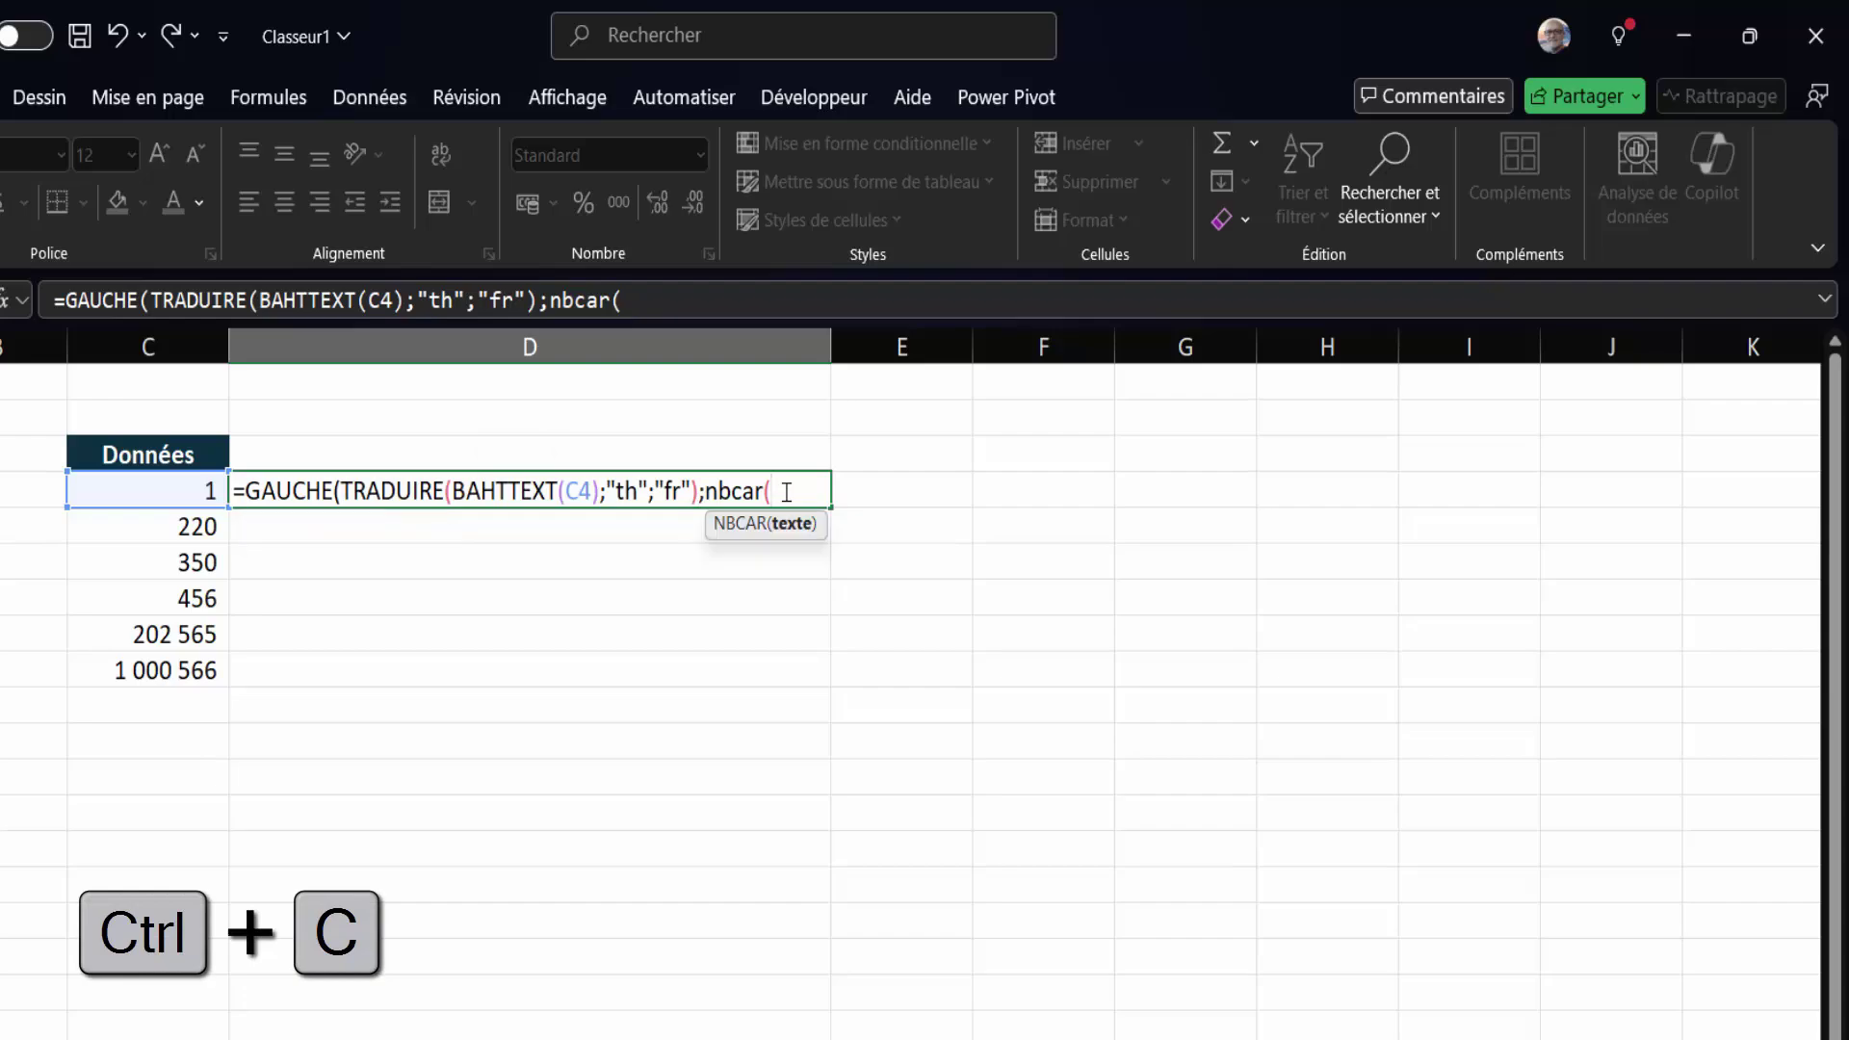
pyautogui.write('TRADUIRE(BAHTTEXT(C4);"th";"fr")')
pyautogui.hotkey('ctrl', 'v')
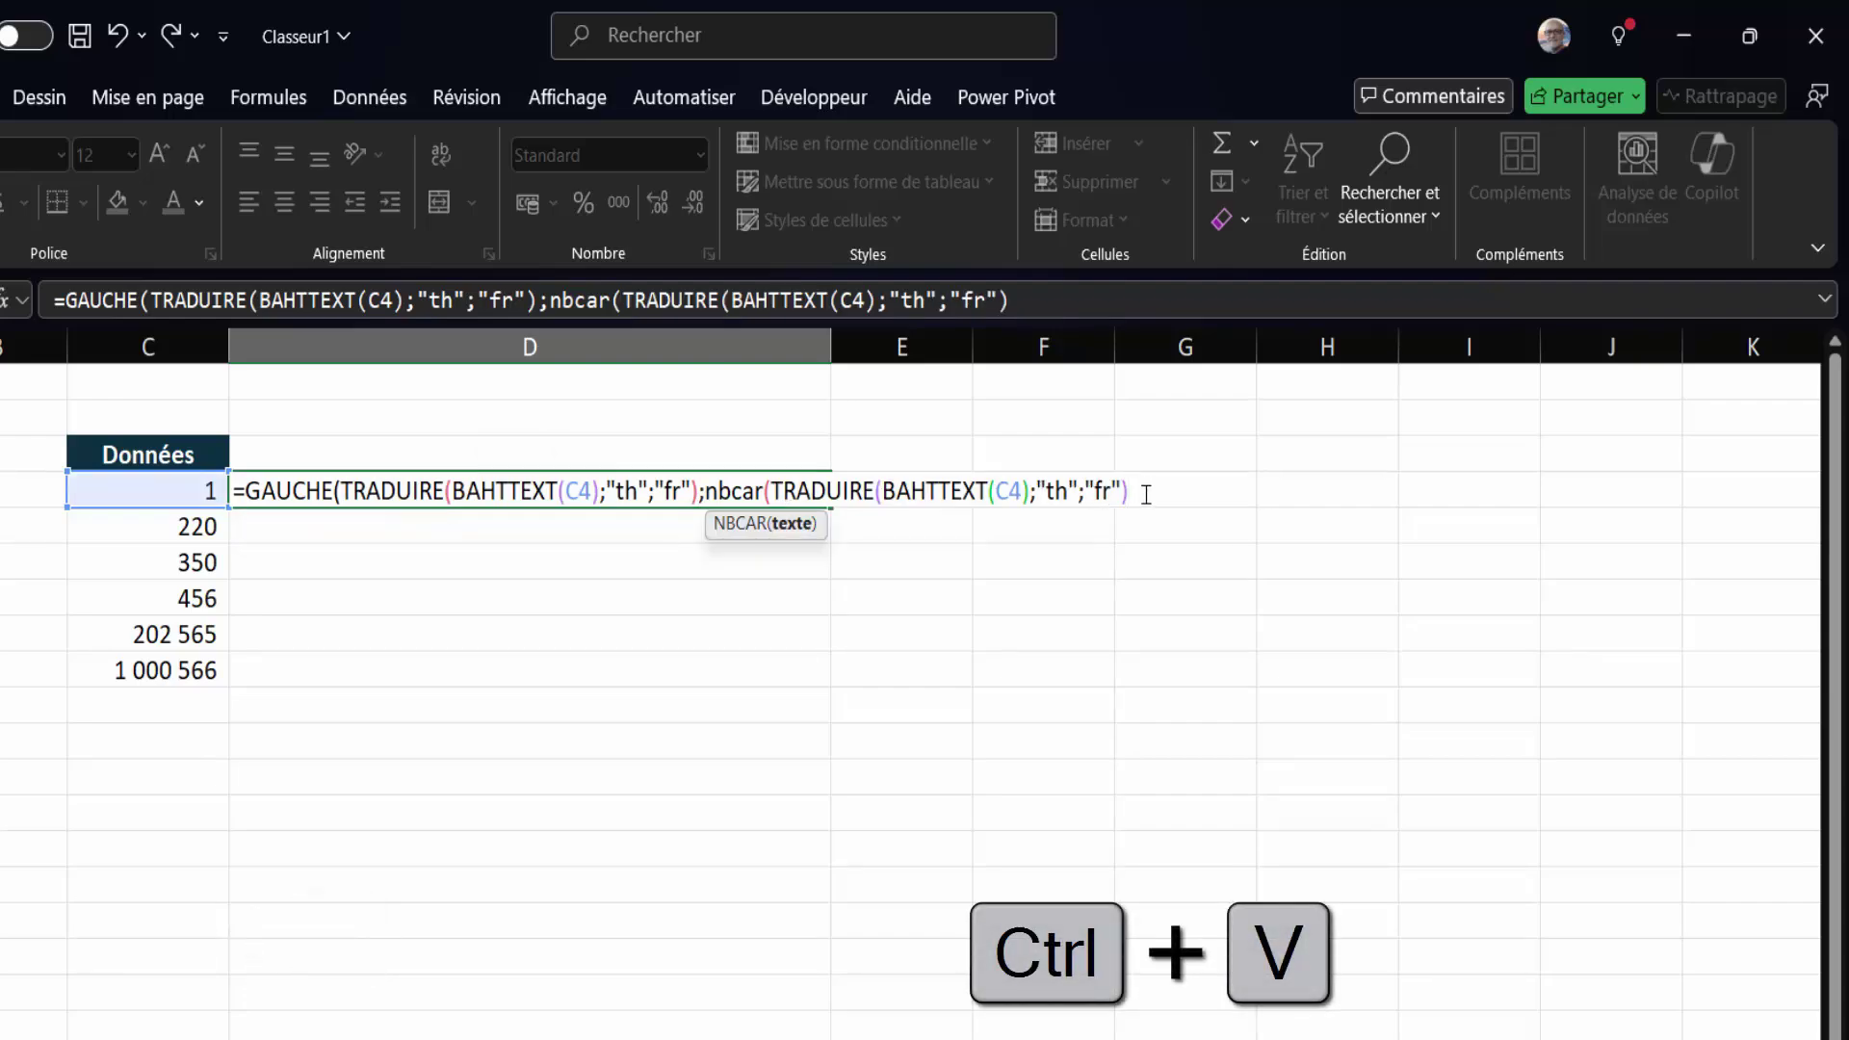
pyautogui.write(')')
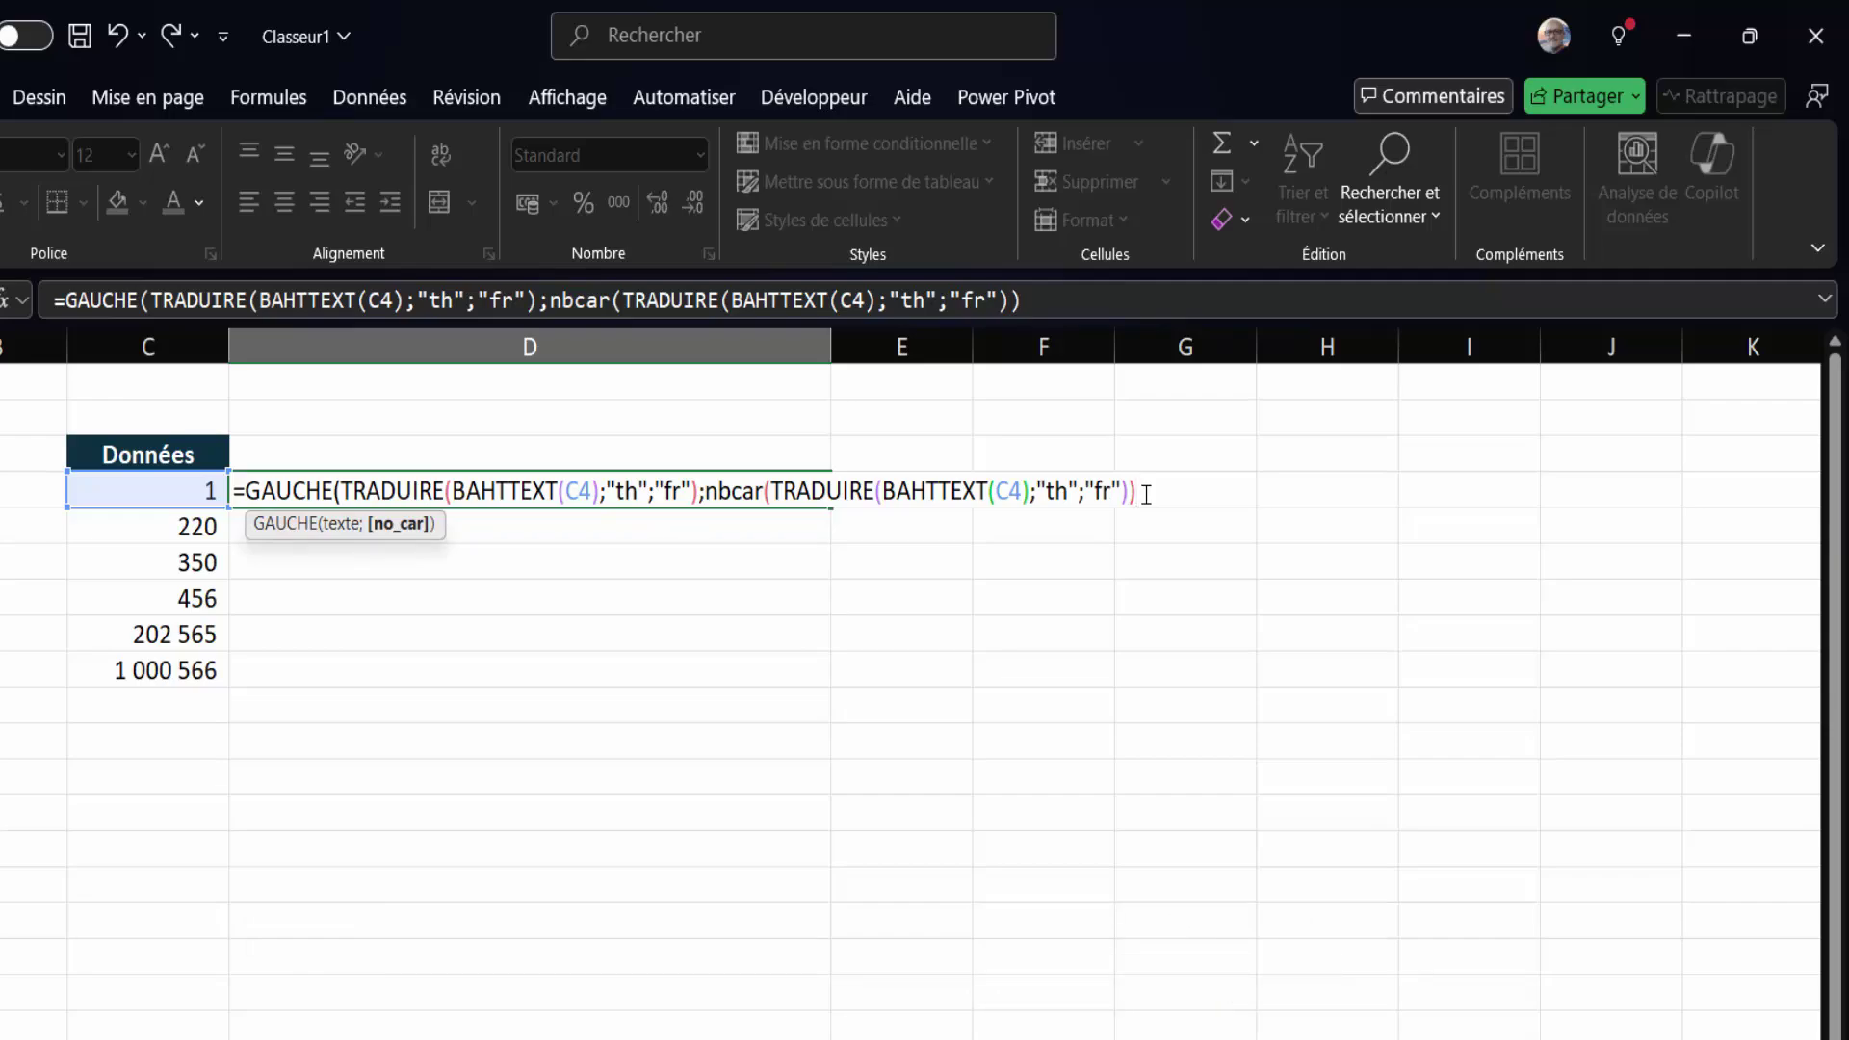
pyautogui.write(';')
pyautogui.press('BackSpace')
pyautogui.write('-')
pyautogui.write('5')
pyautogui.write(')')
pyautogui.press('Return')
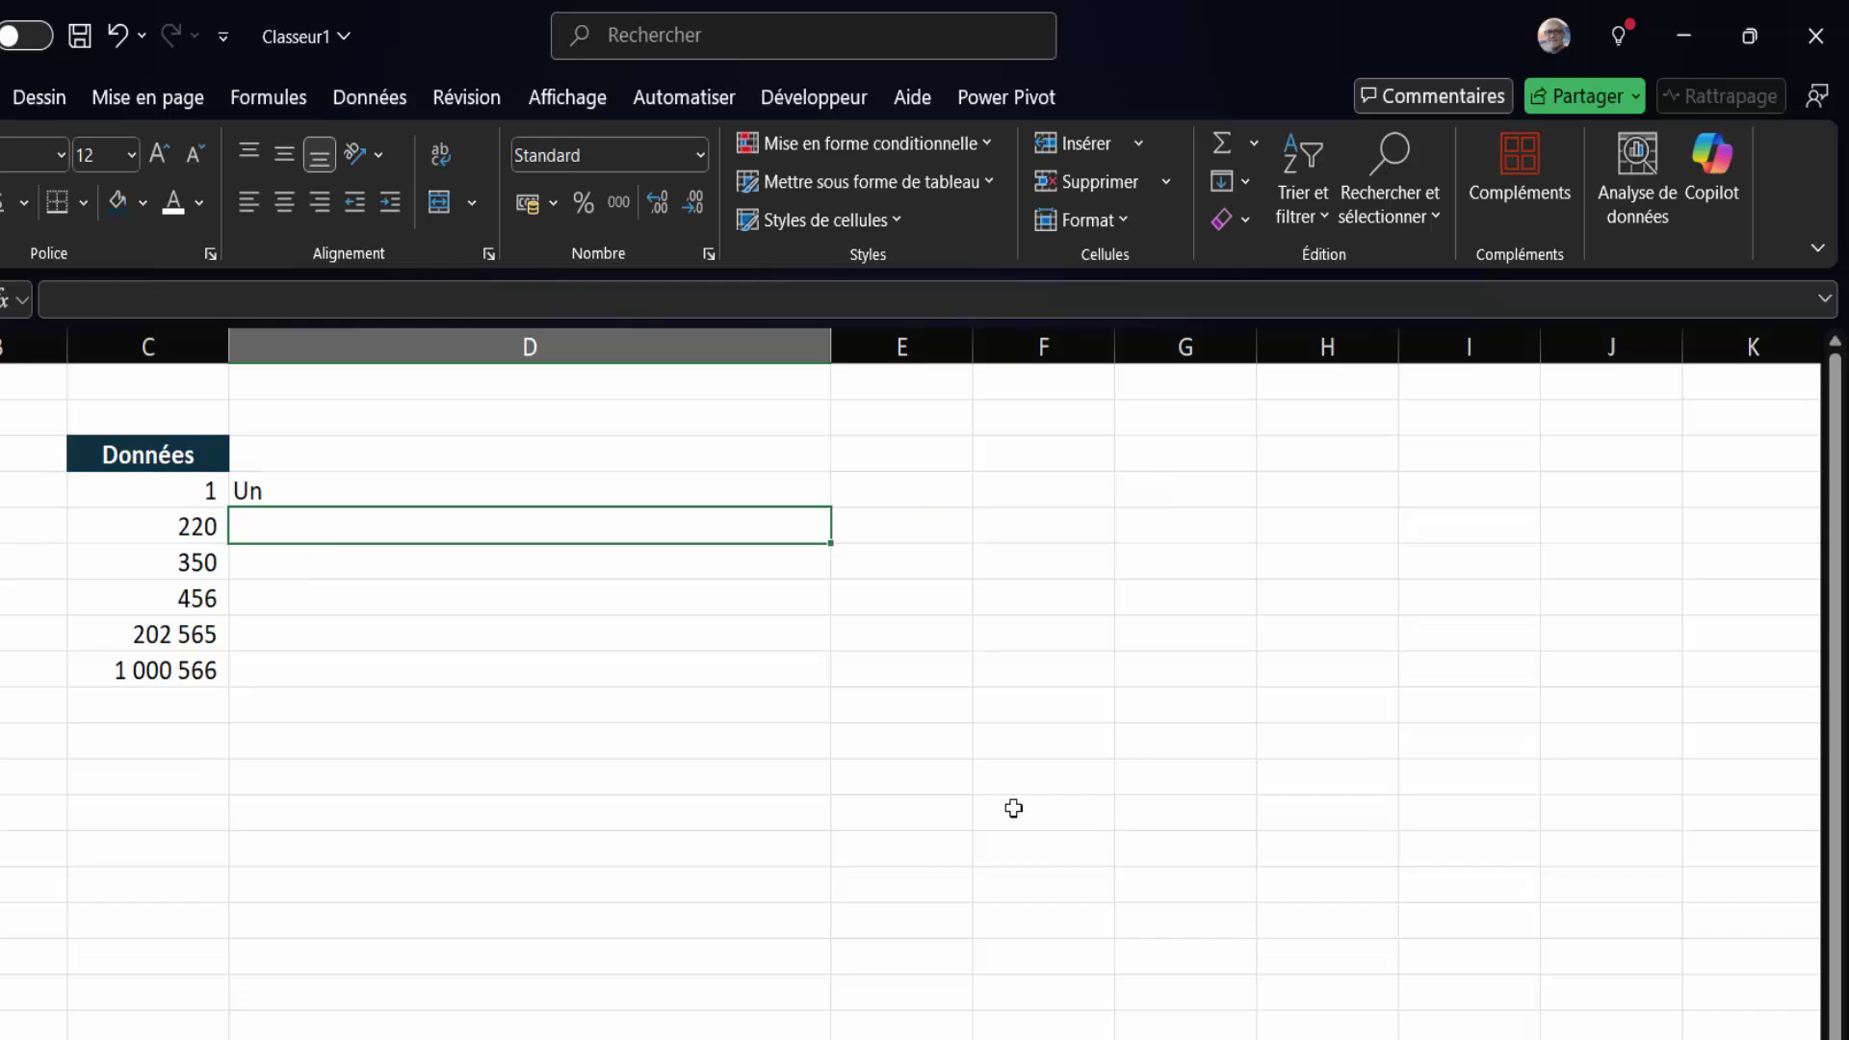
# Append & " Euro(s)" to D4's formula so it displays 'Un Euro(s)'.
pyautogui.click(333, 494)
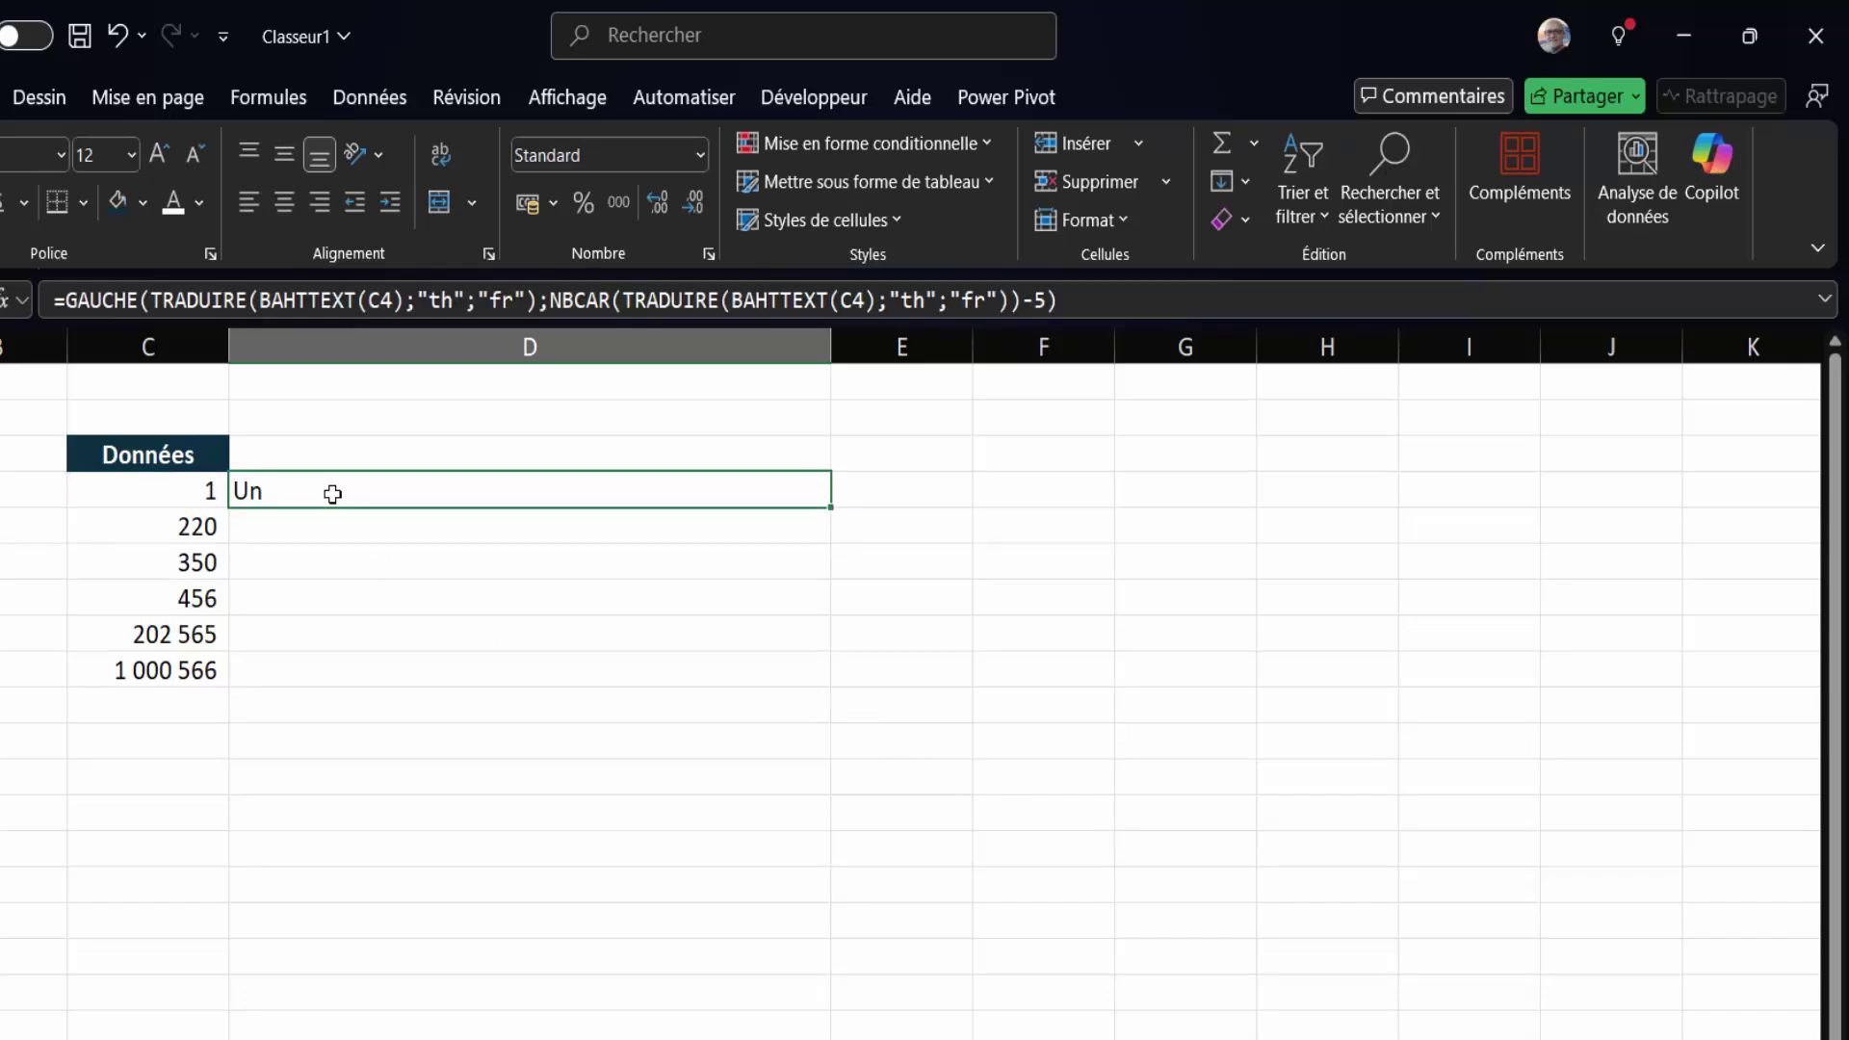
pyautogui.doubleClick(334, 494)
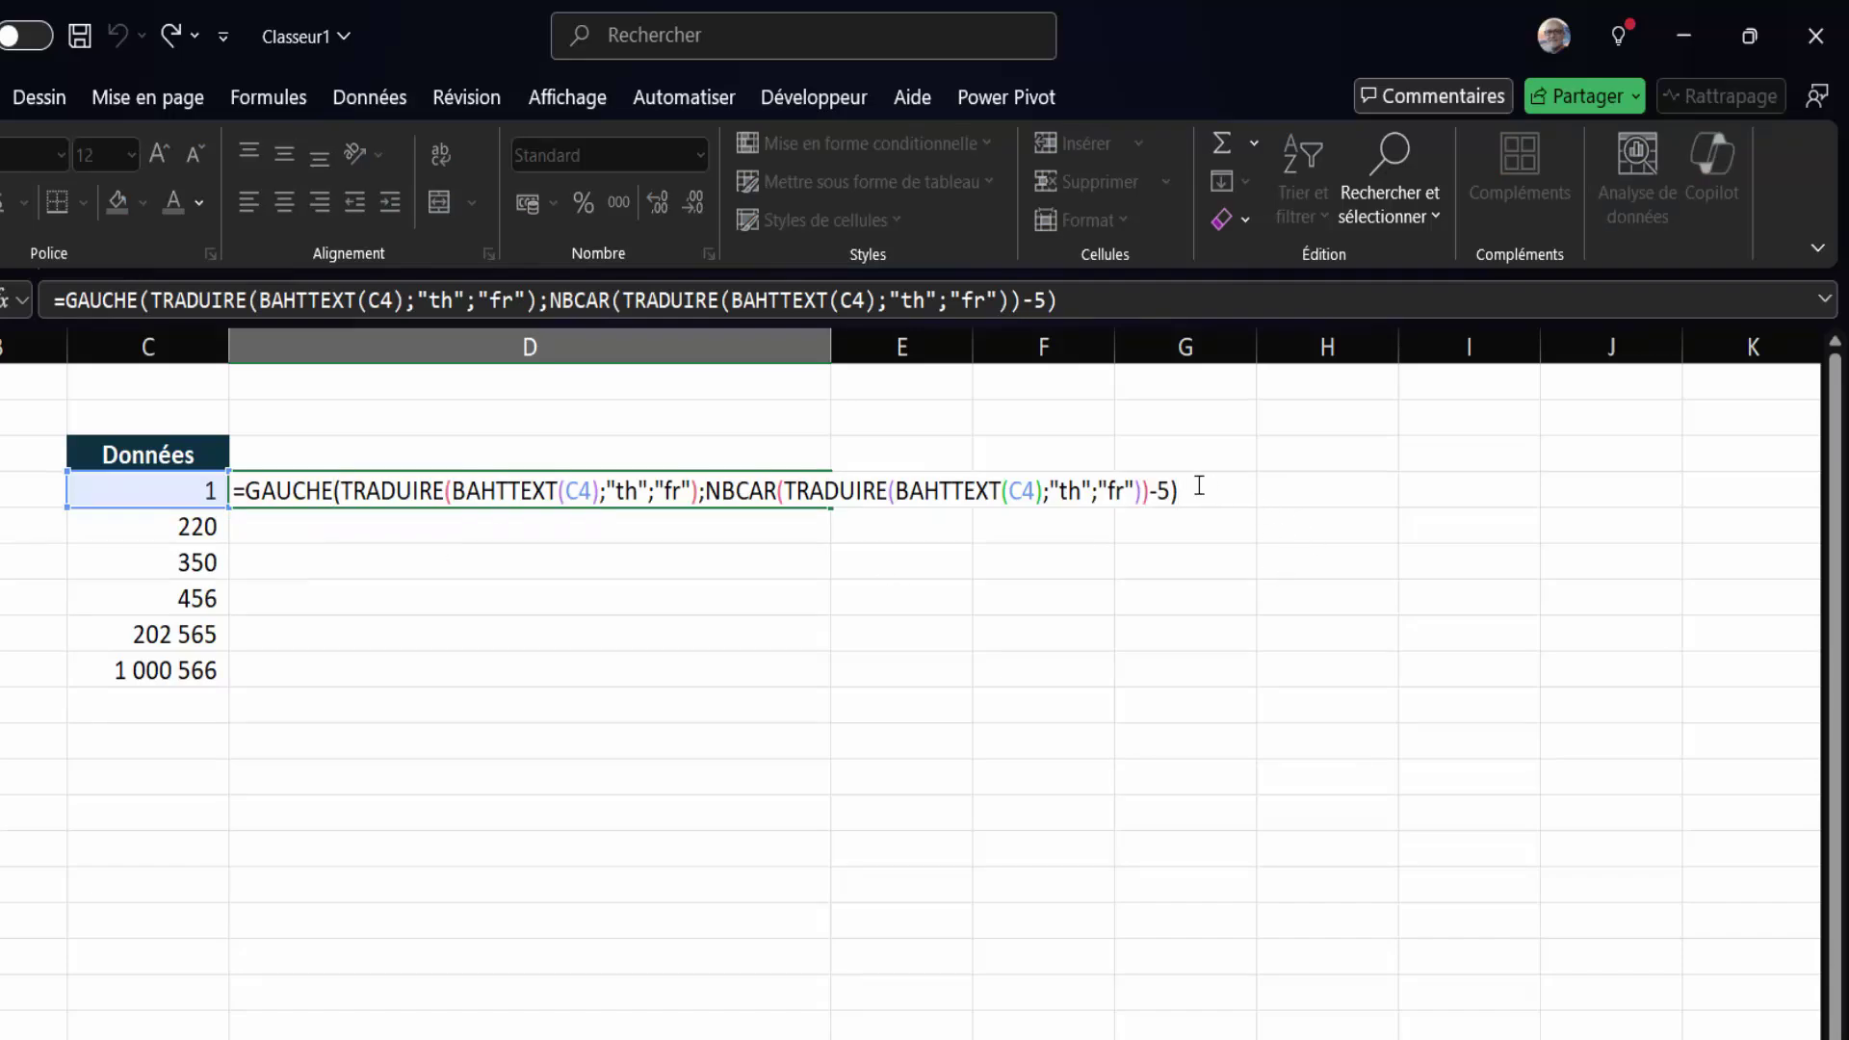
pyautogui.write('&')
pyautogui.write(' "')
pyautogui.write(' E')
pyautogui.write('uros')
pyautogui.press('BackSpace')
pyautogui.write('(s')
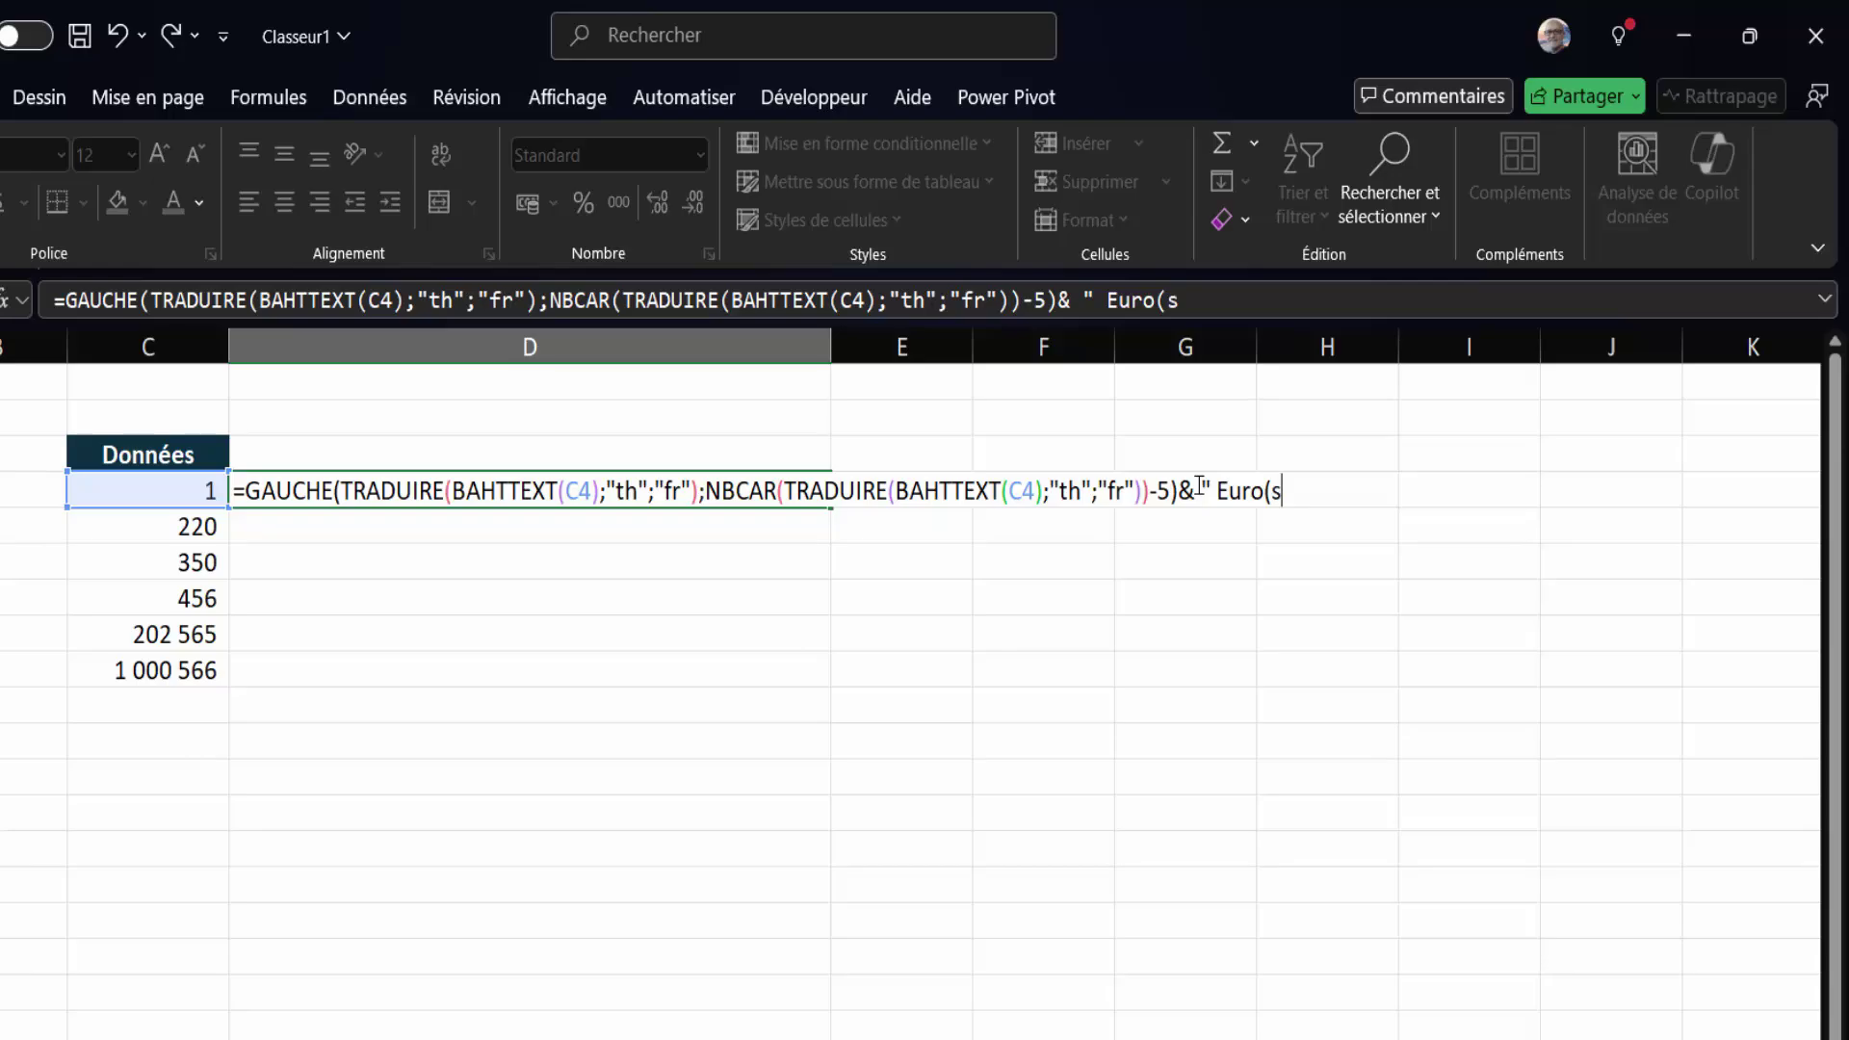
pyautogui.write(')"')
pyautogui.press('Return')
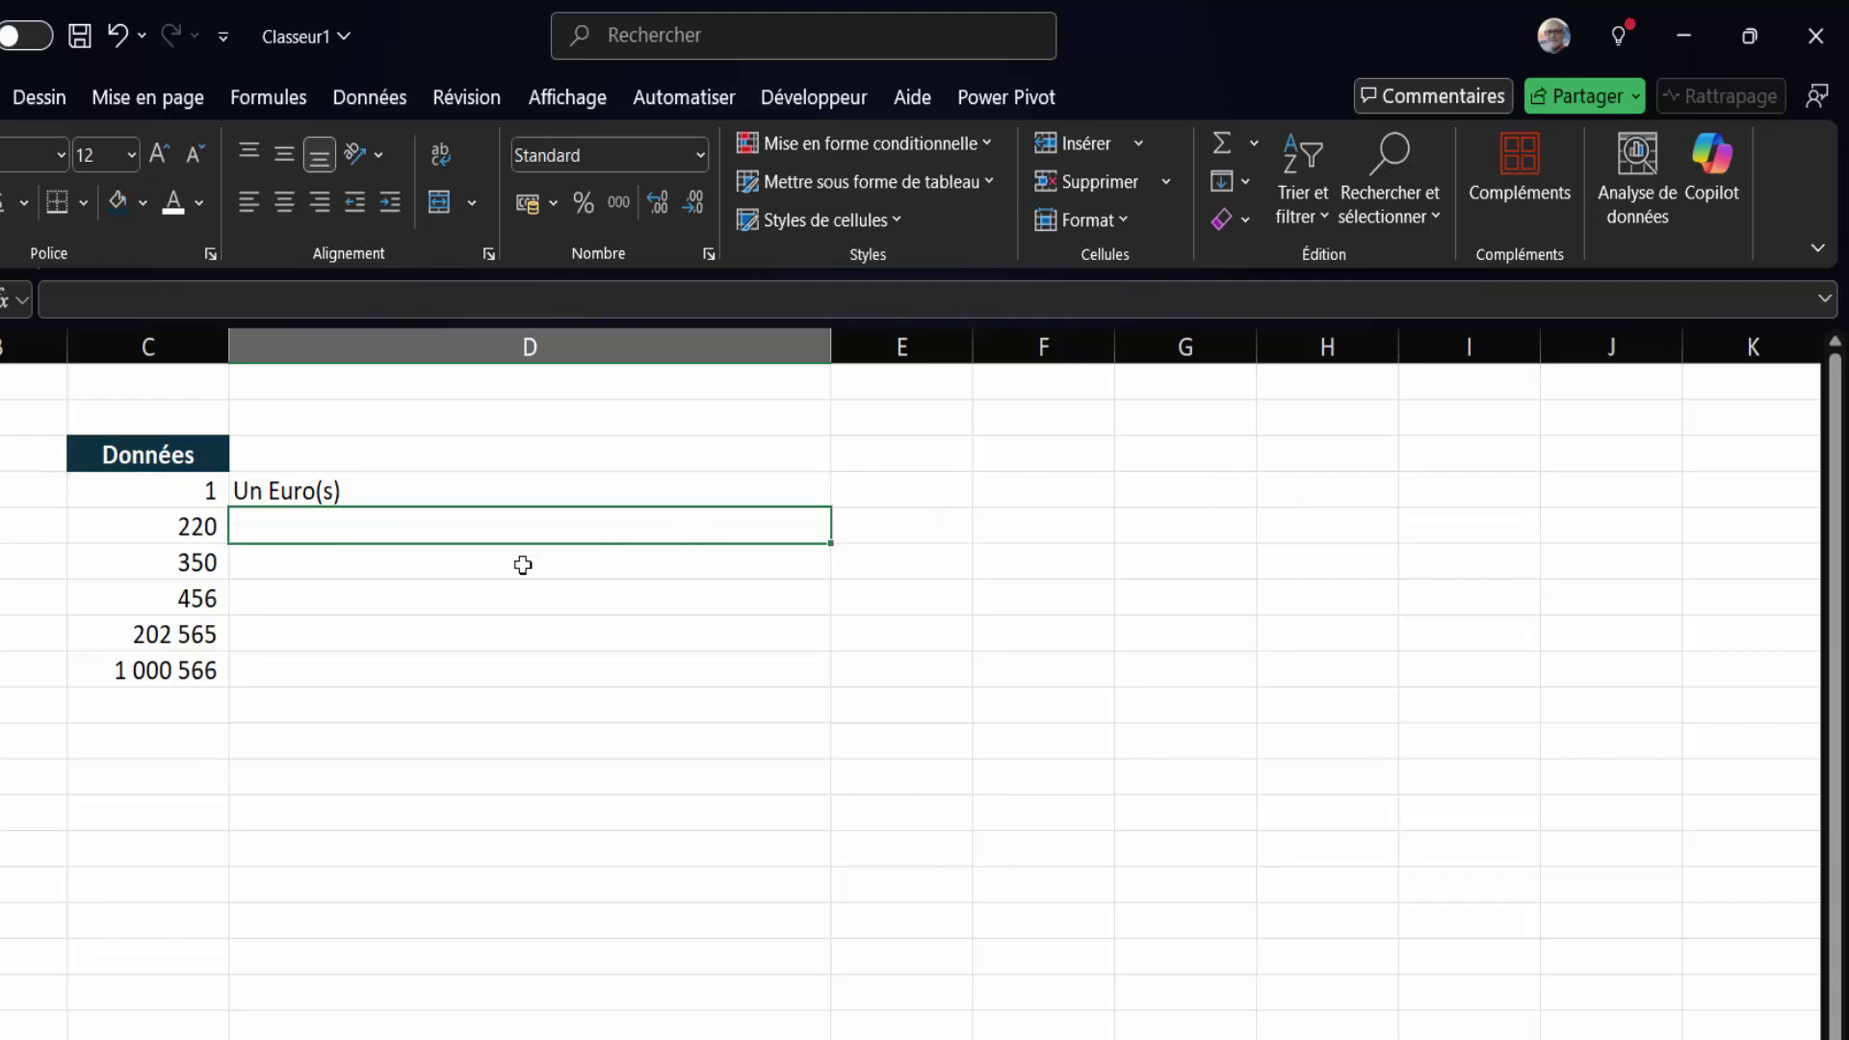
# Fill D4's formula down to D9 and check the spelled-out euro amounts.
pyautogui.click(313, 494)
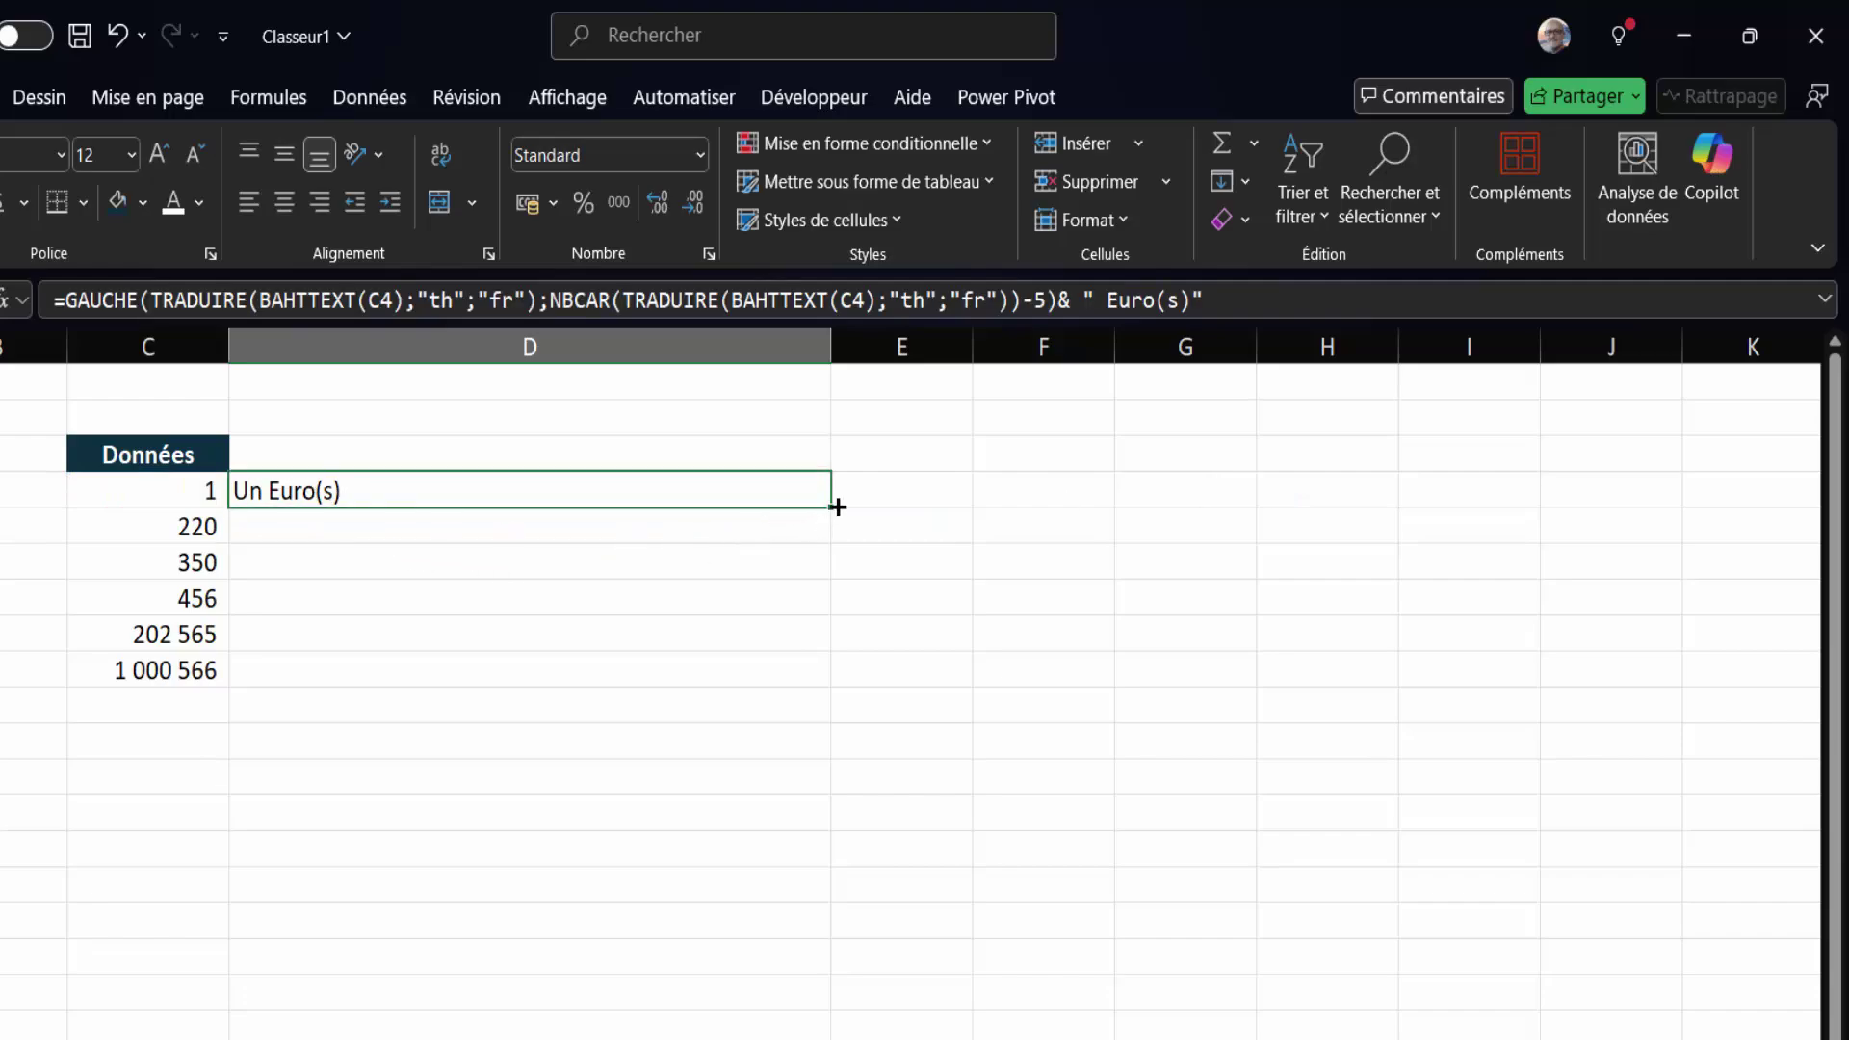
pyautogui.moveTo(834, 511); pyautogui.dragTo(834, 545)
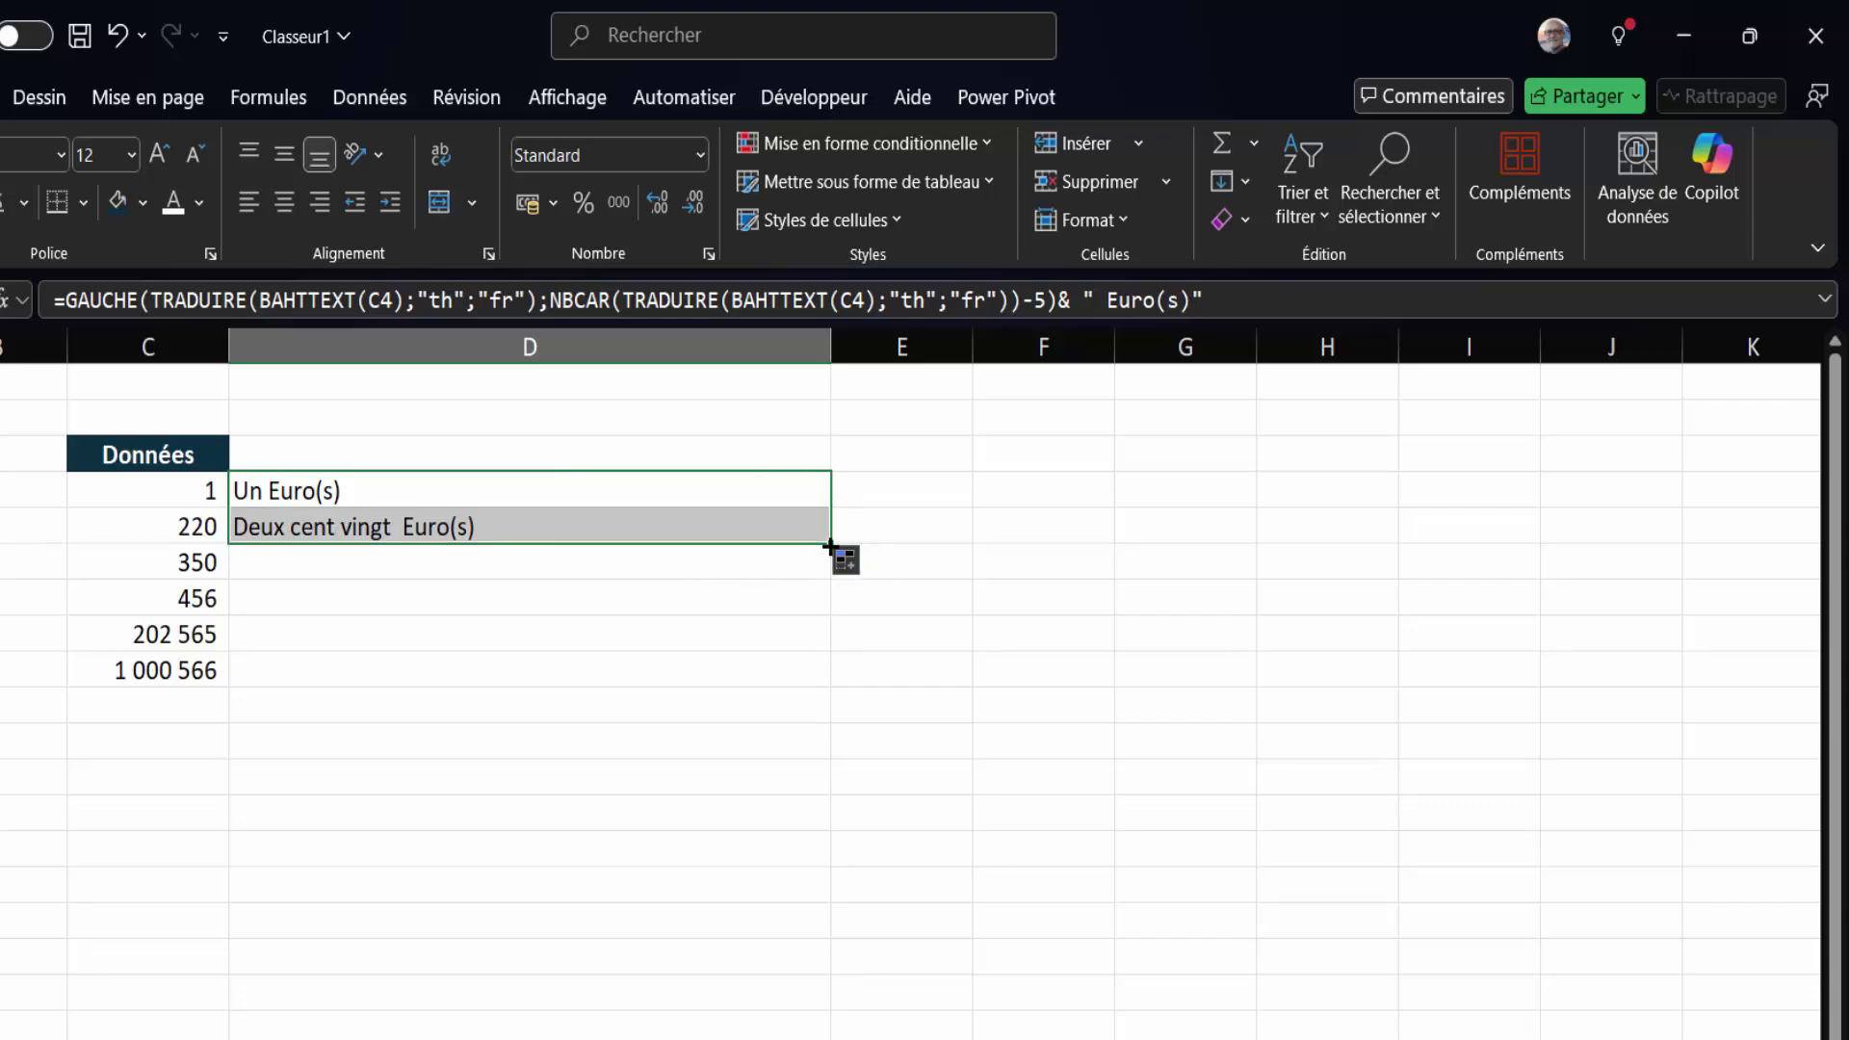
pyautogui.moveTo(830, 547); pyautogui.dragTo(815, 613)
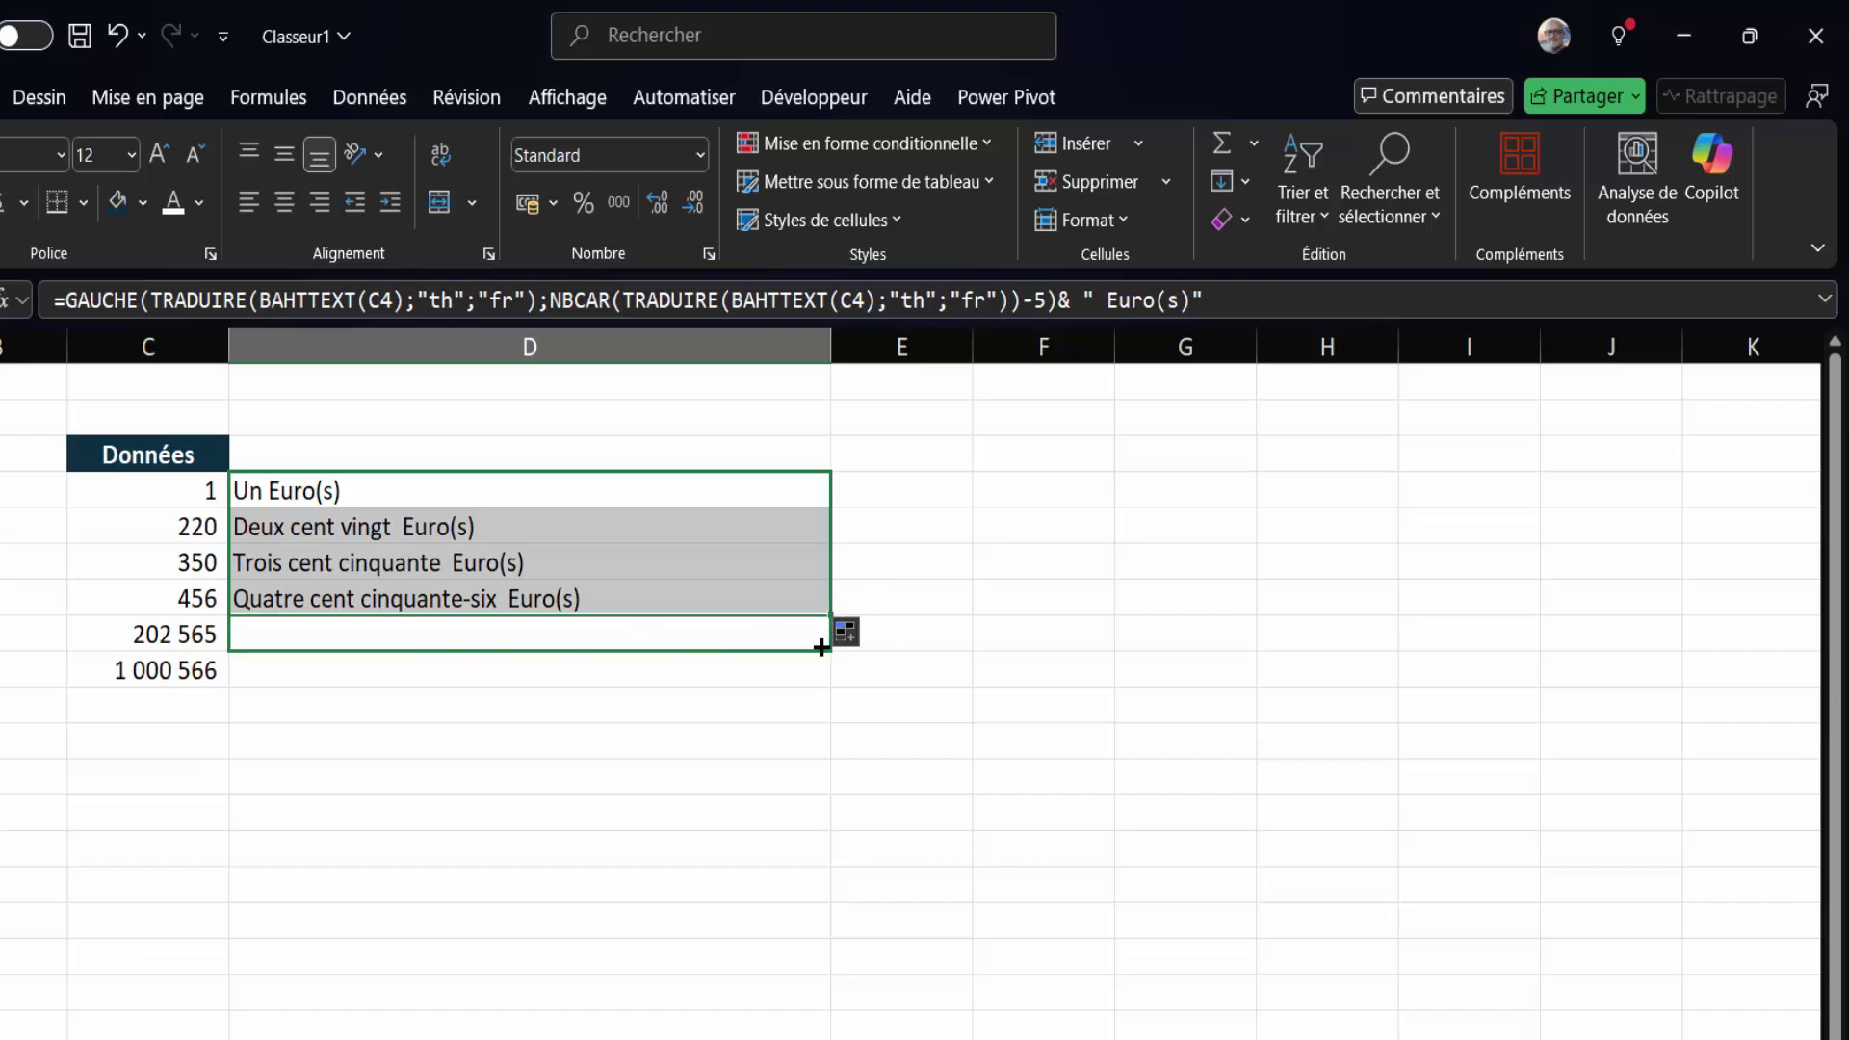
pyautogui.moveTo(832, 614); pyautogui.dragTo(812, 675)
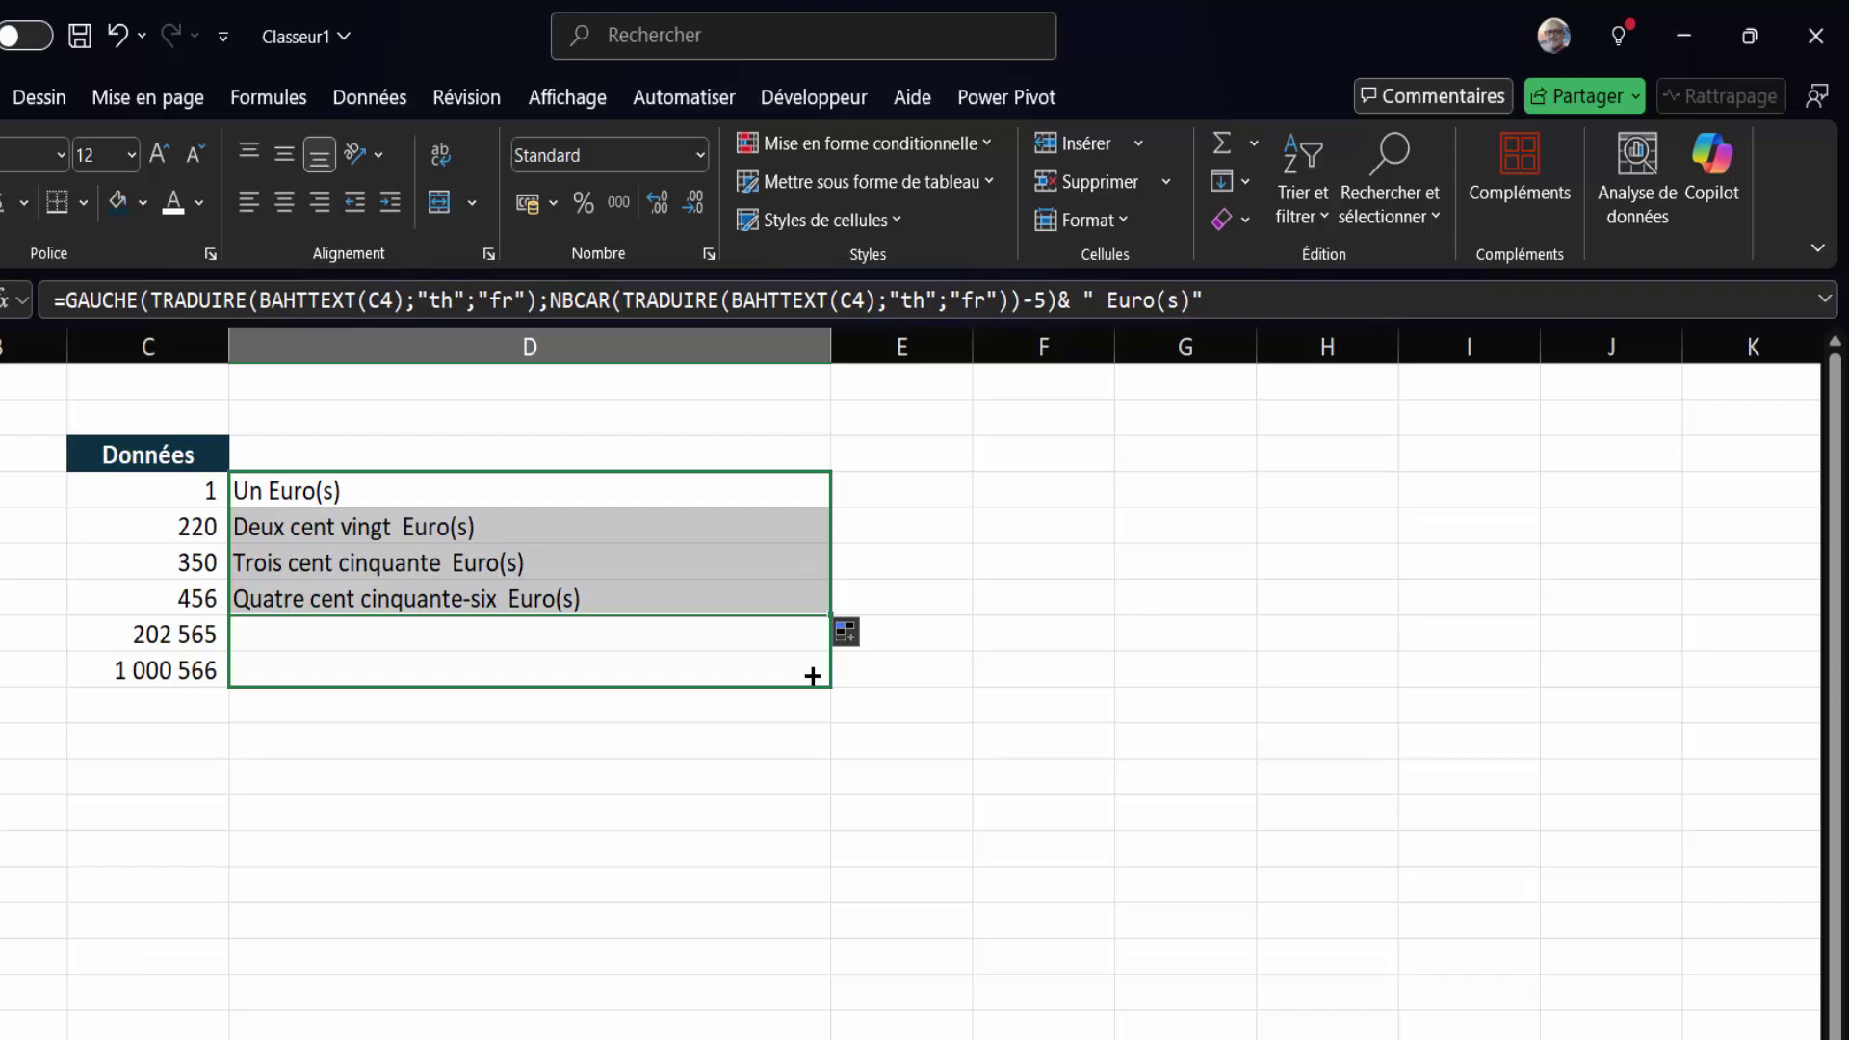
pyautogui.moveTo(812, 675); pyautogui.dragTo(812, 675)
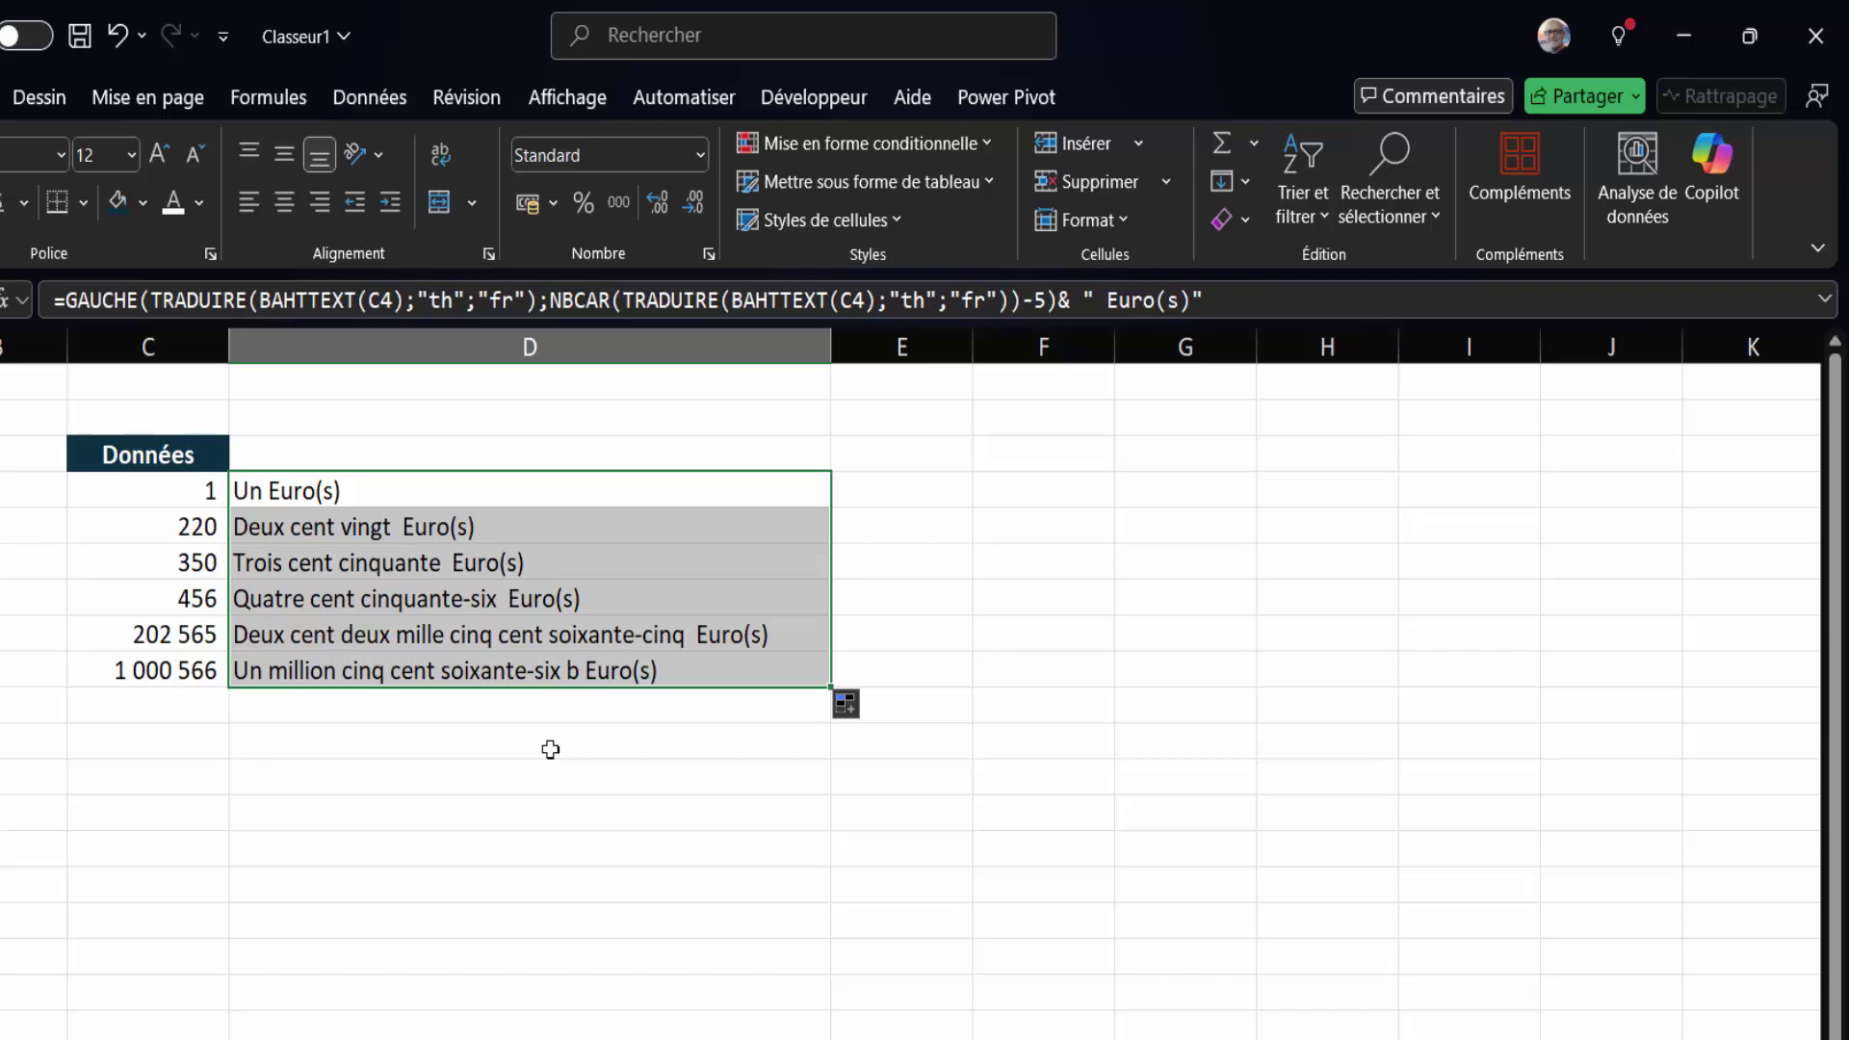
pyautogui.click(279, 633)
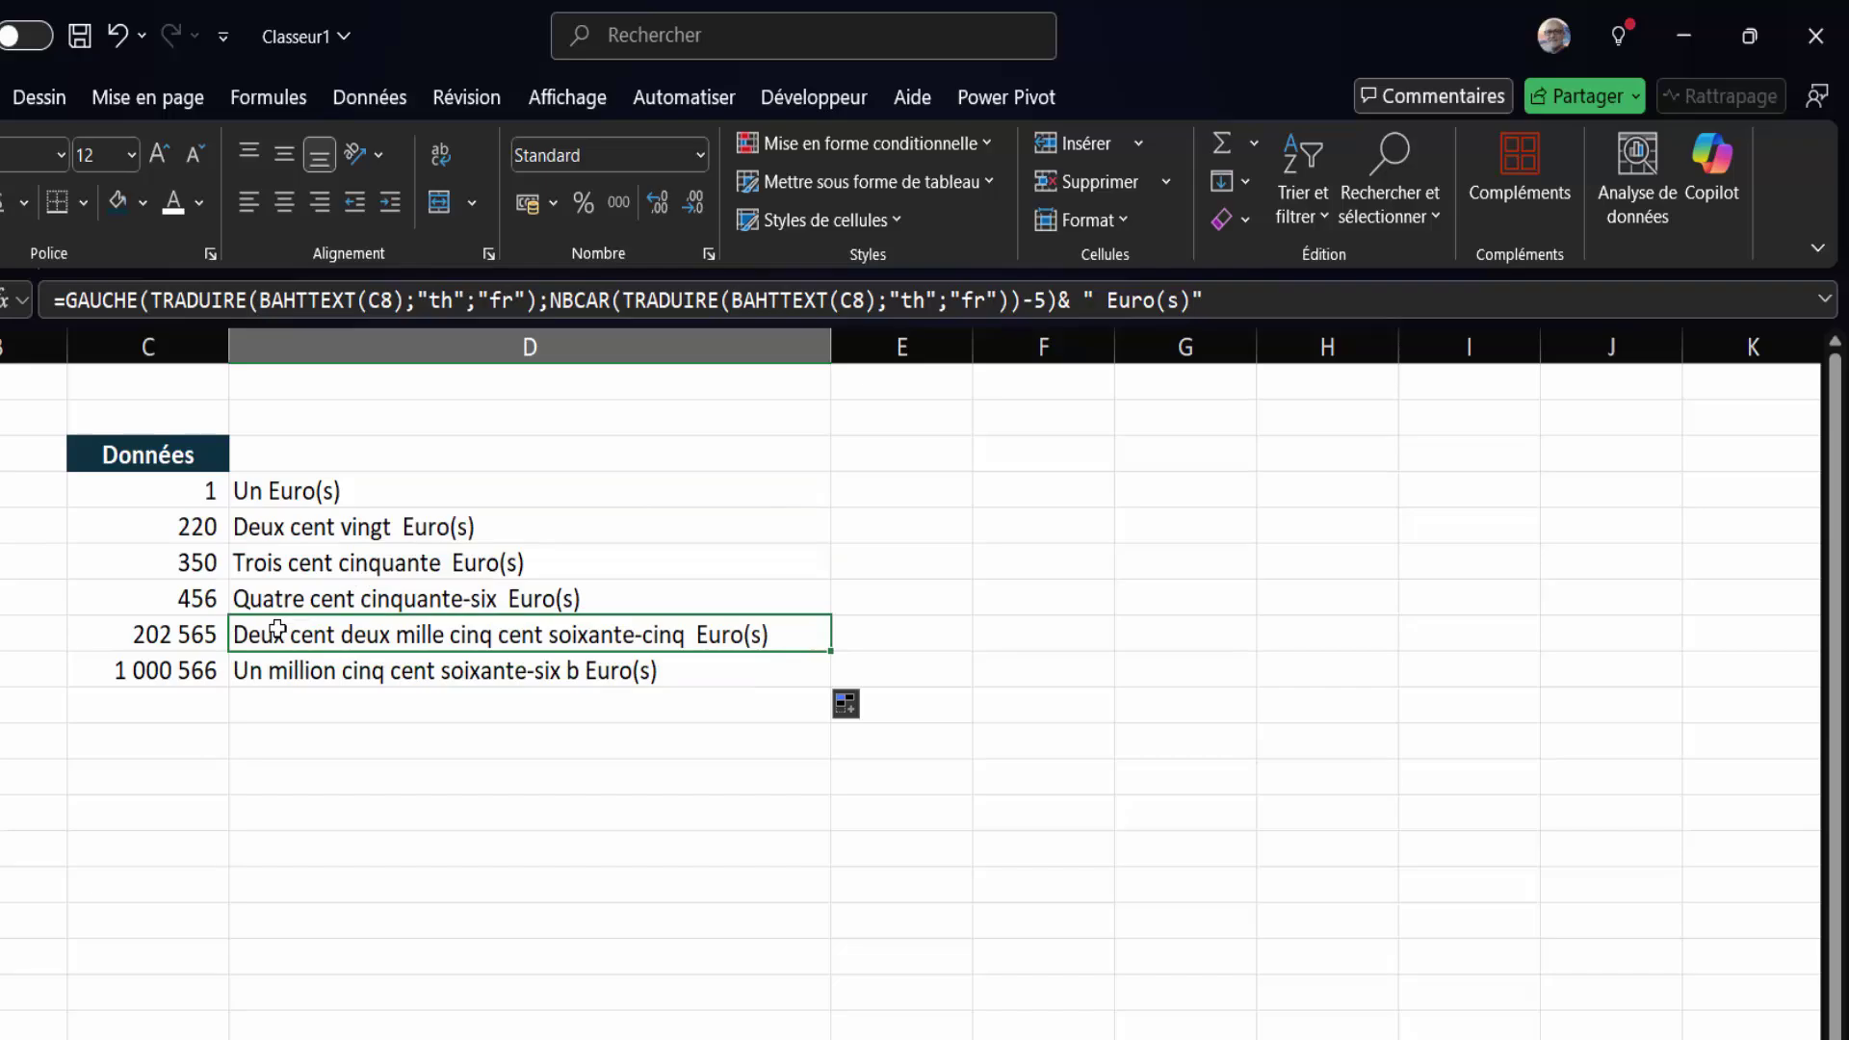
pyautogui.moveTo(290, 493); pyautogui.dragTo(289, 673)
# Paste the D4:D9 results as plain values into E4:E9.
pyautogui.hotkey('ctrl', 'c')
pyautogui.hotkey('ctrl', 'v')
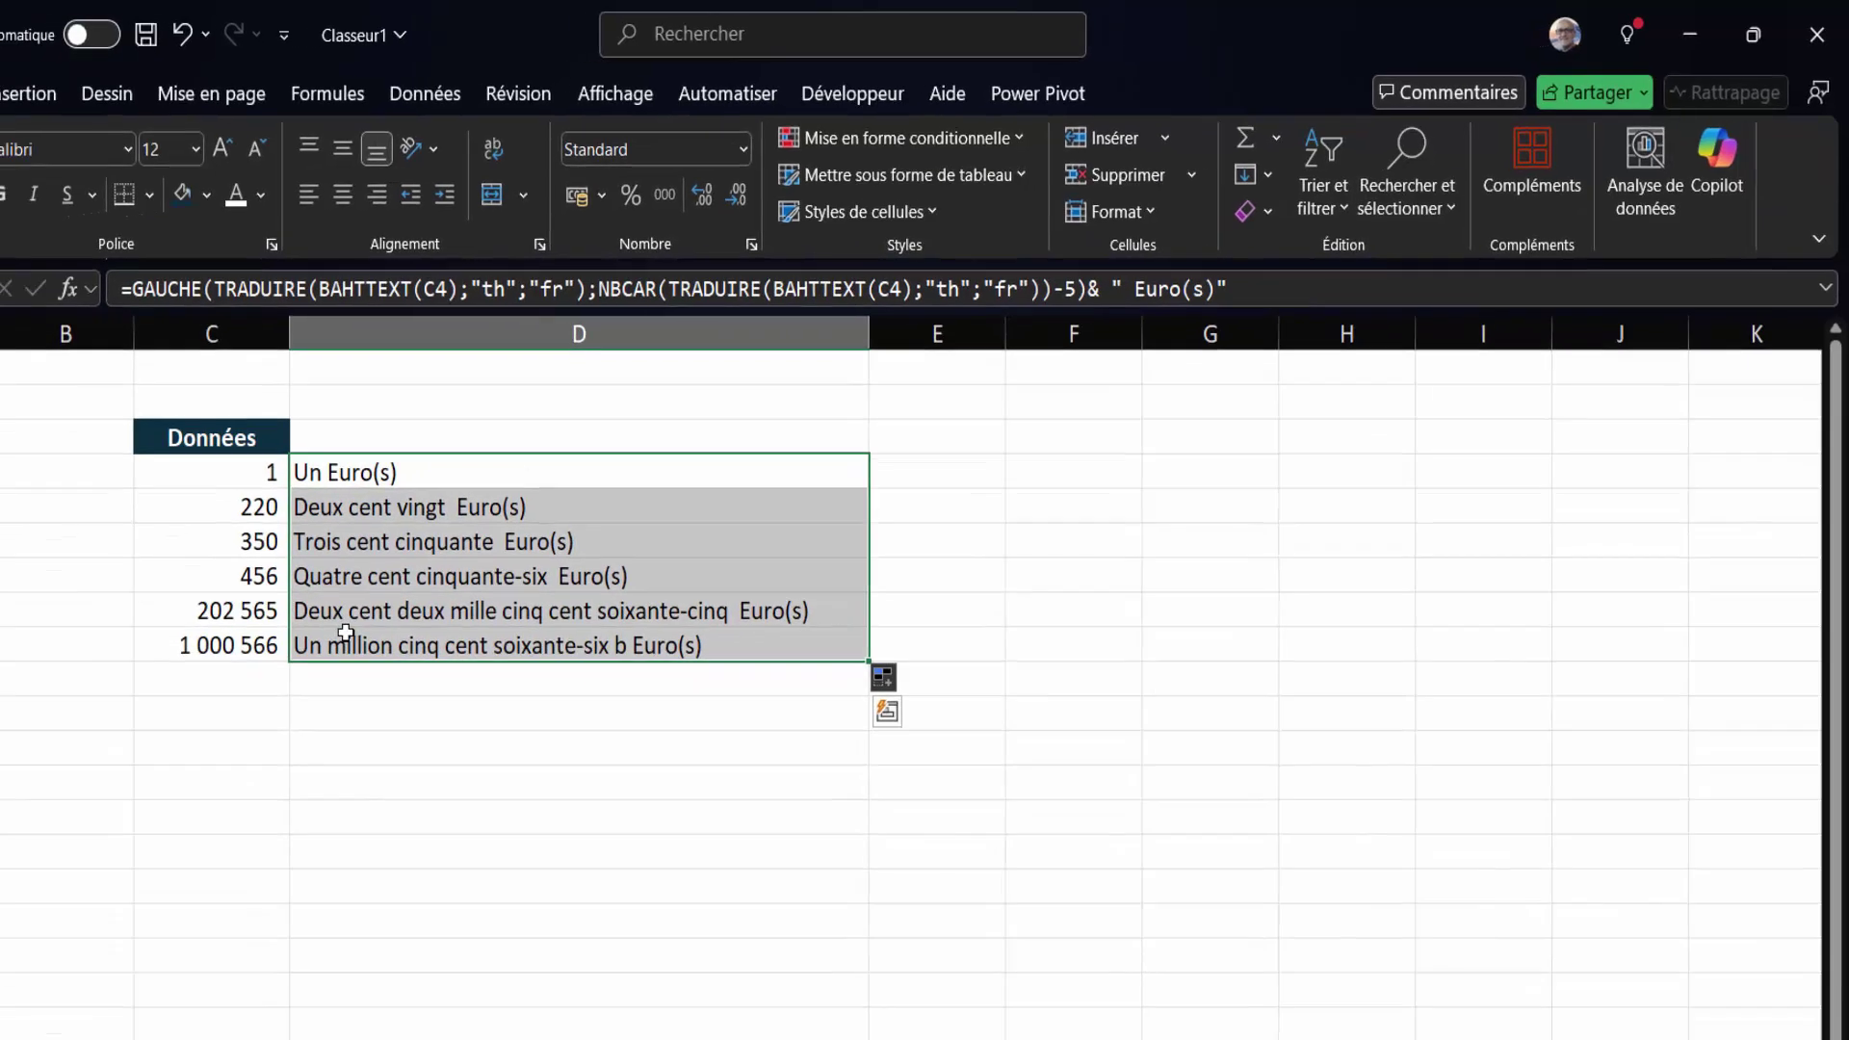
pyautogui.click(1052, 433)
pyautogui.click(48, 190)
pyautogui.click(47, 396)
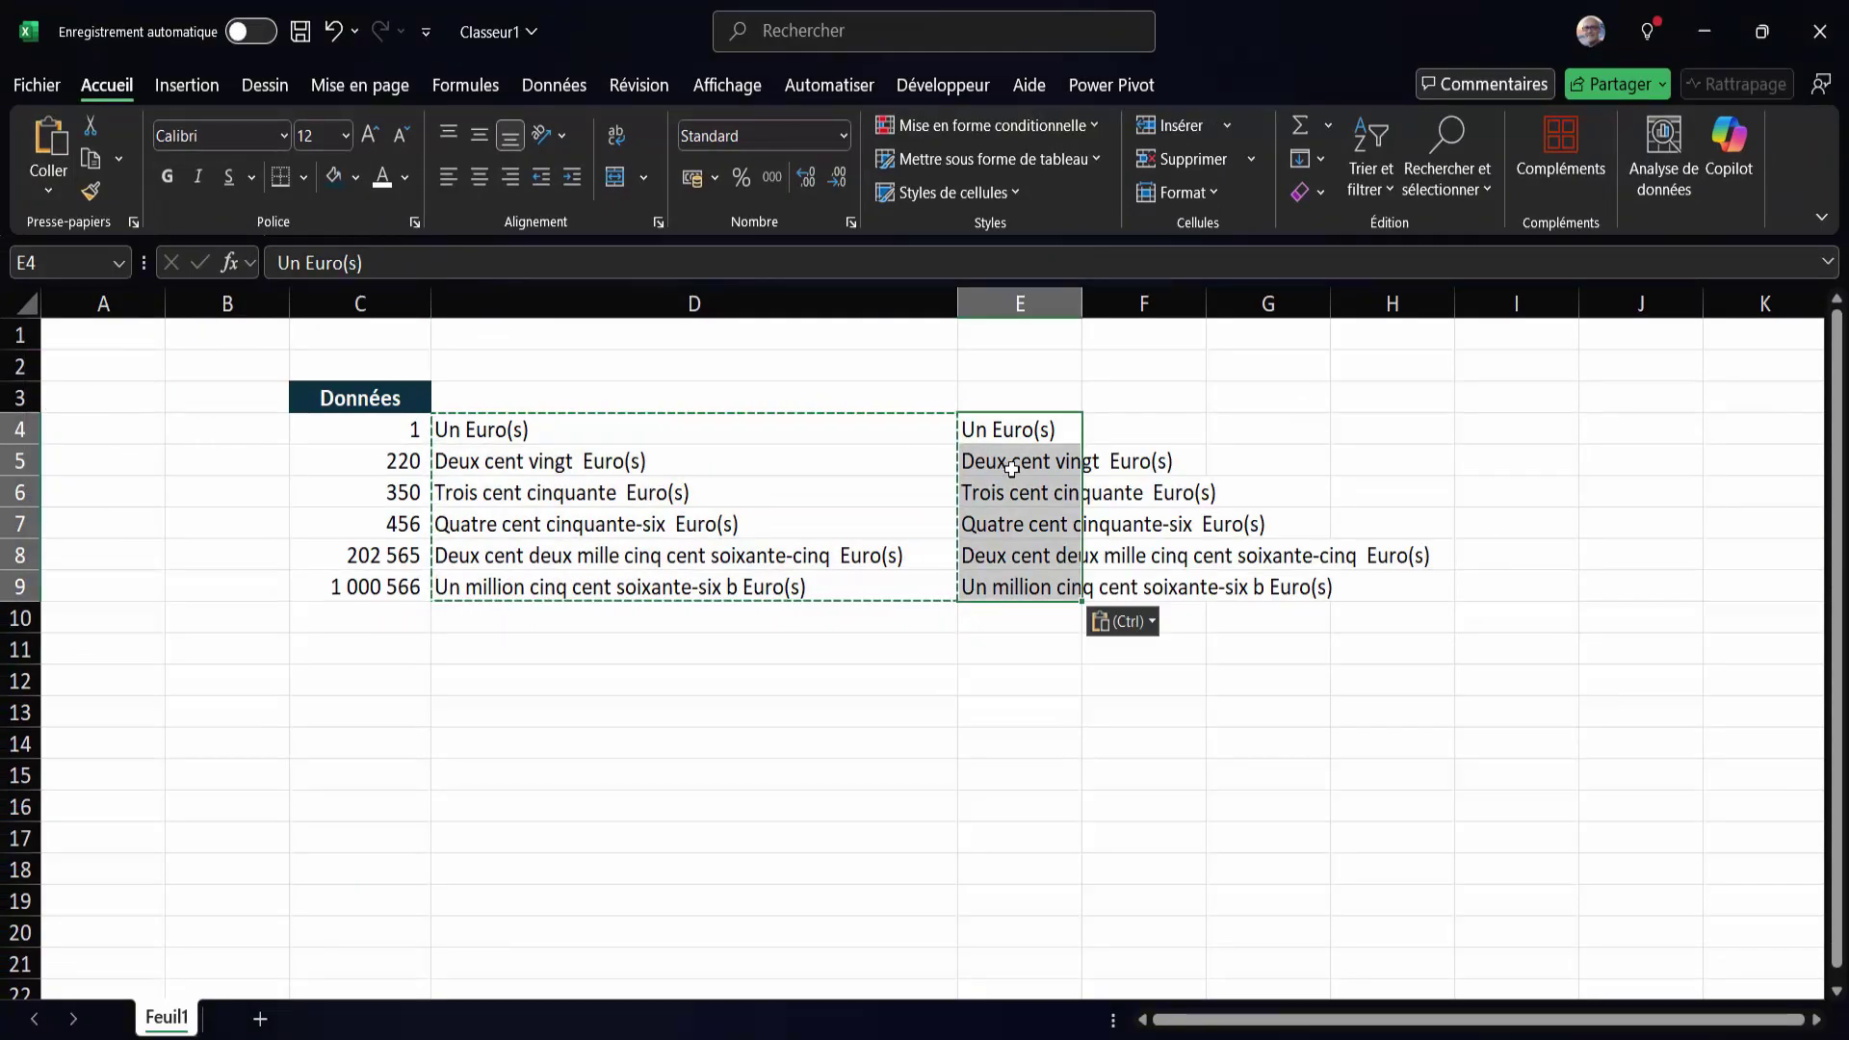
# Delete the stray 'b' from the text in E9.
pyautogui.click(1016, 524)
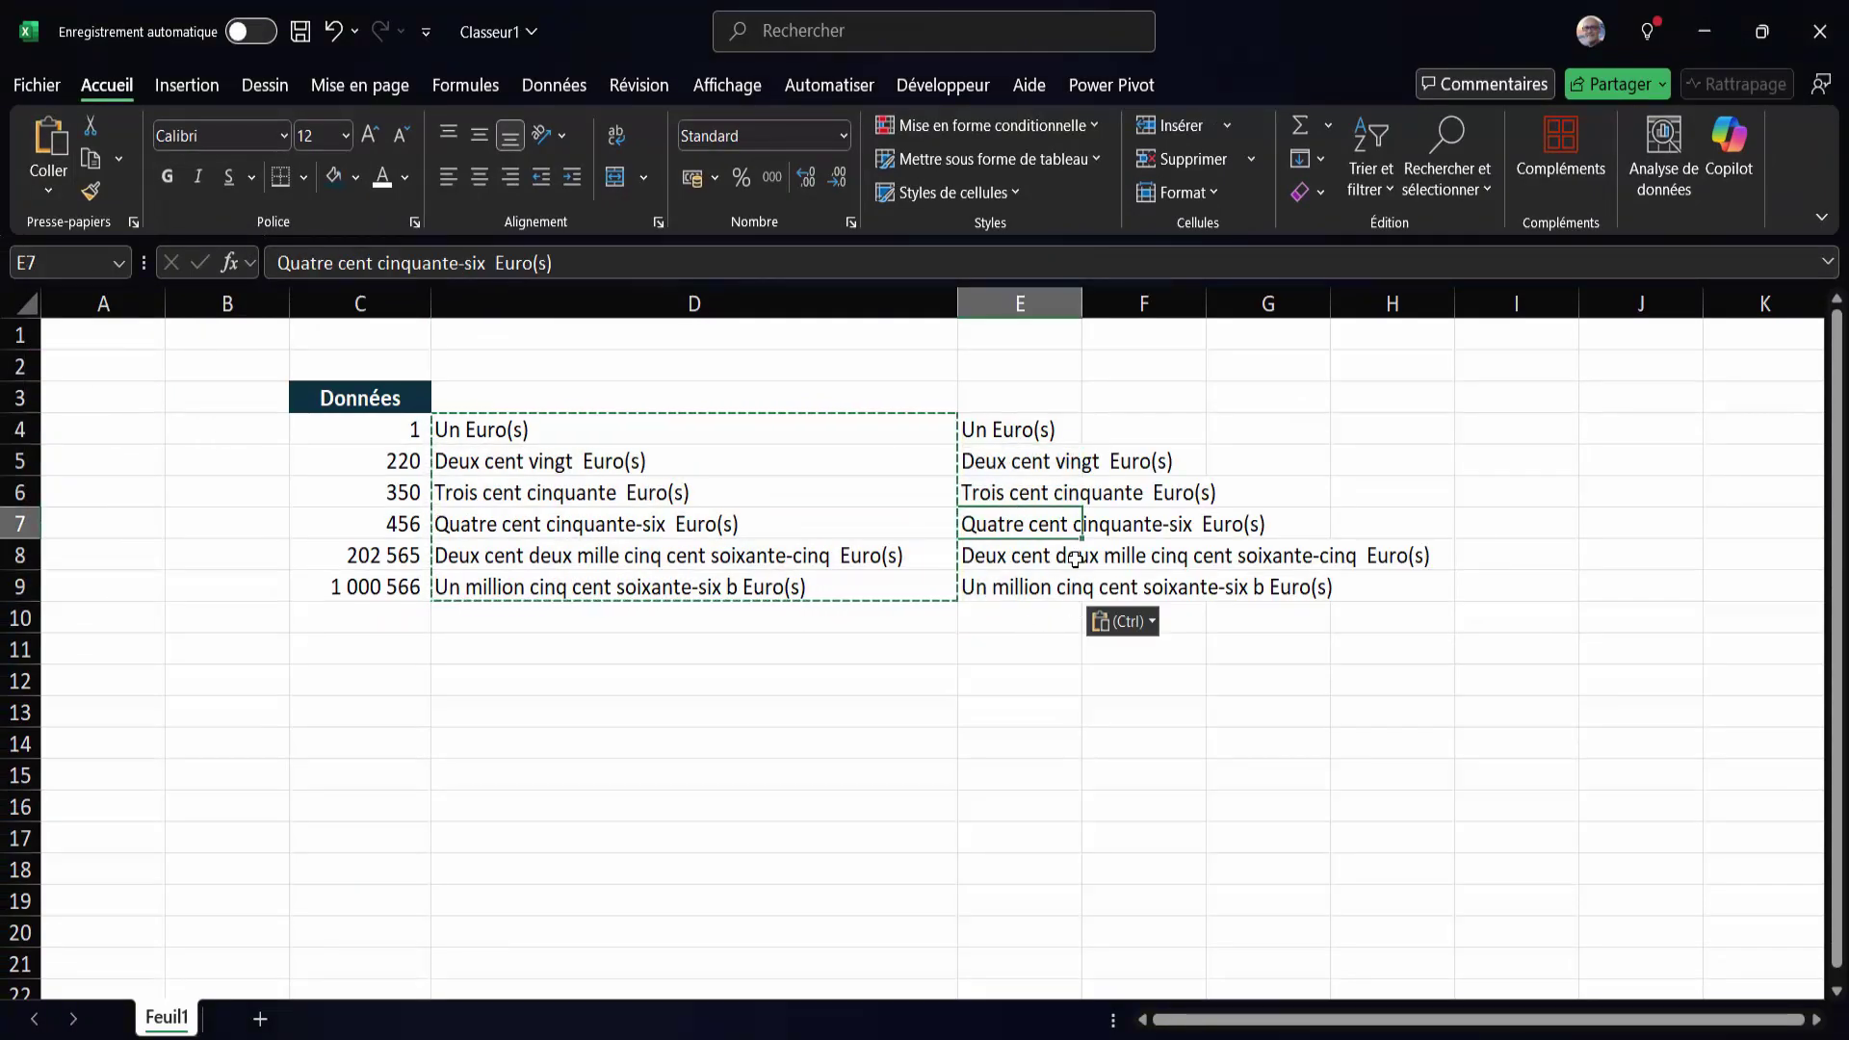
pyautogui.click(1061, 562)
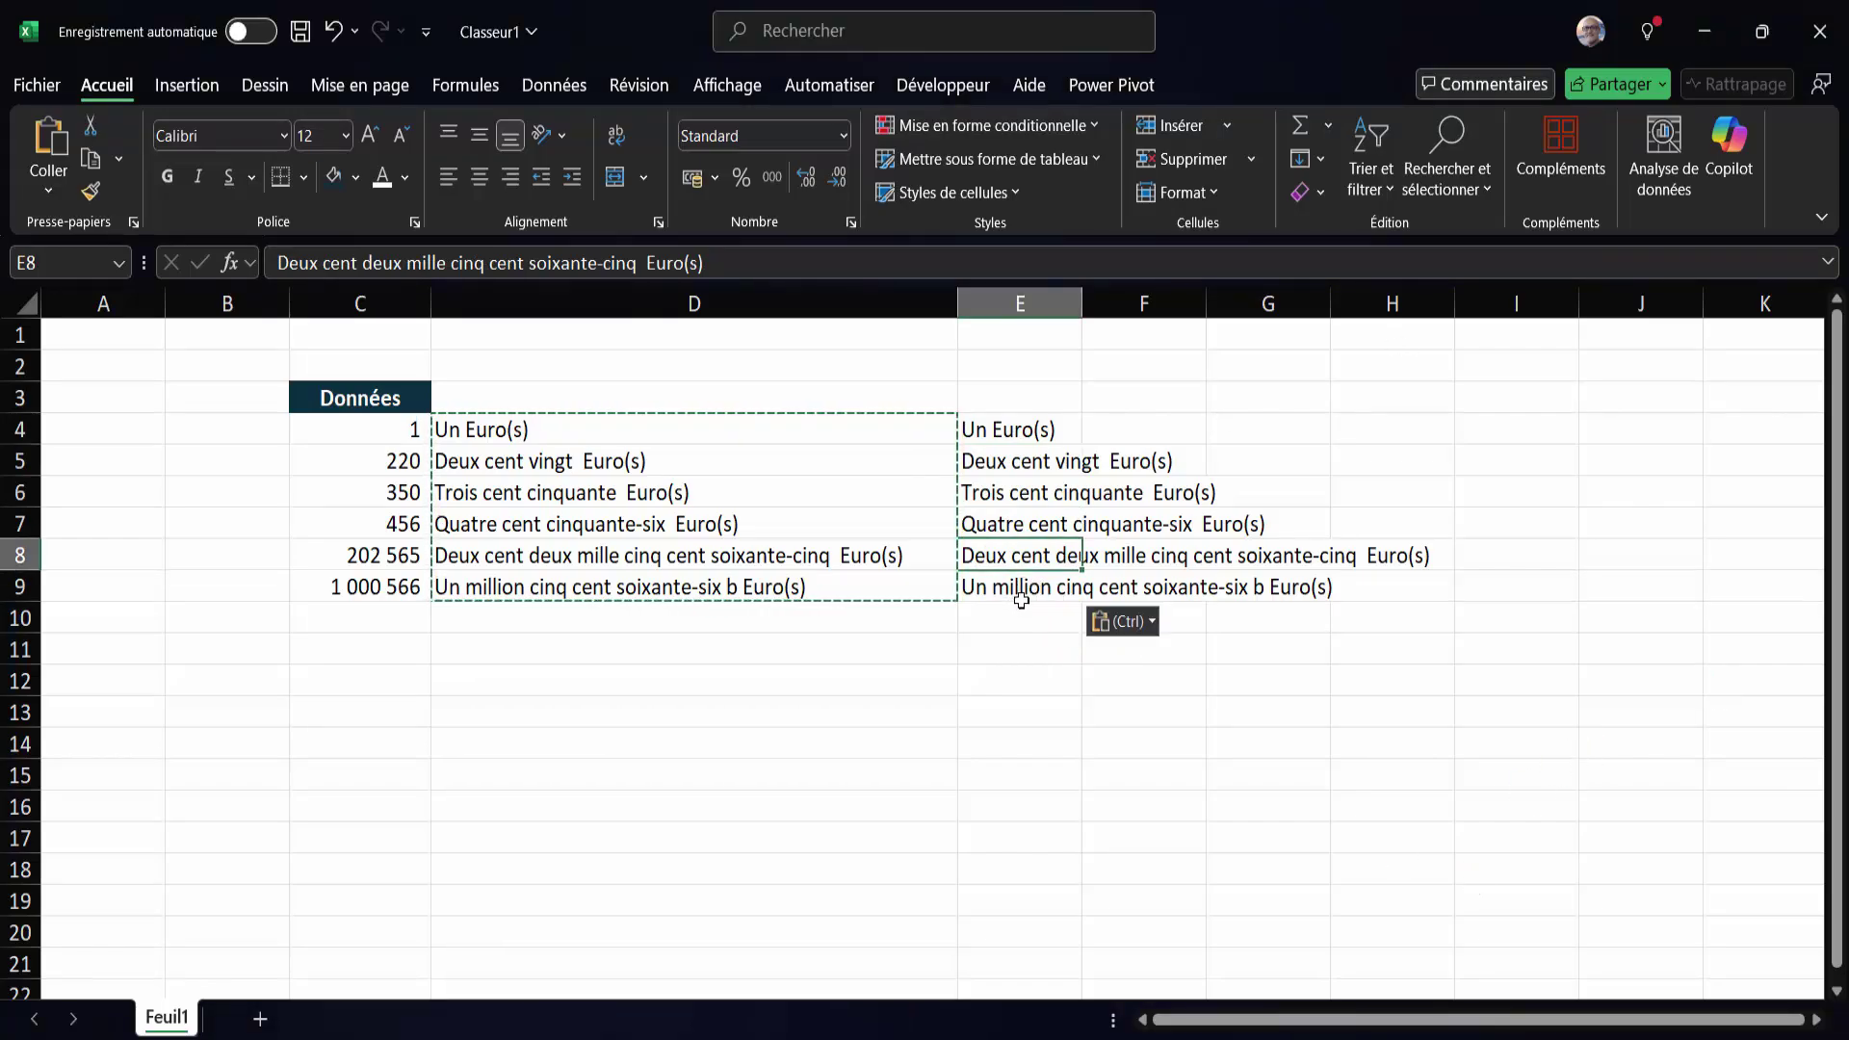
pyautogui.click(1052, 593)
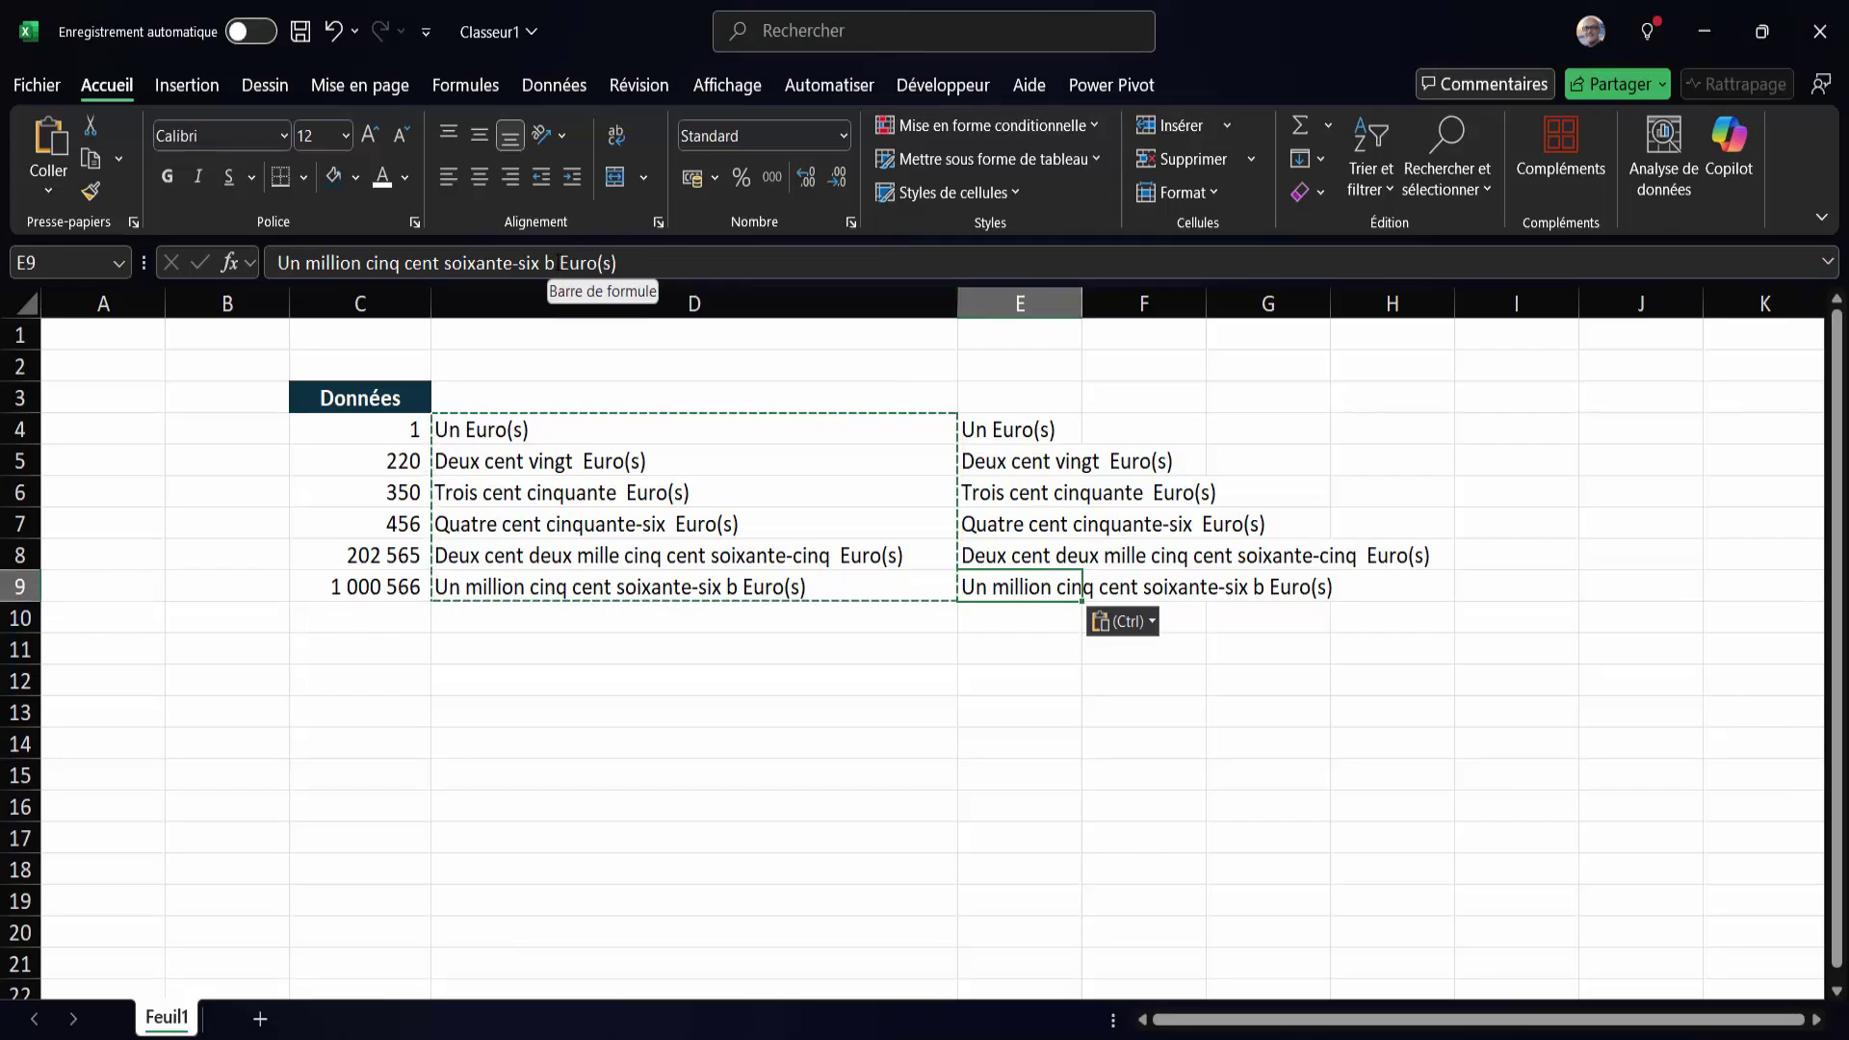
pyautogui.click(554, 262)
pyautogui.press('BackSpace')
pyautogui.press('Return')
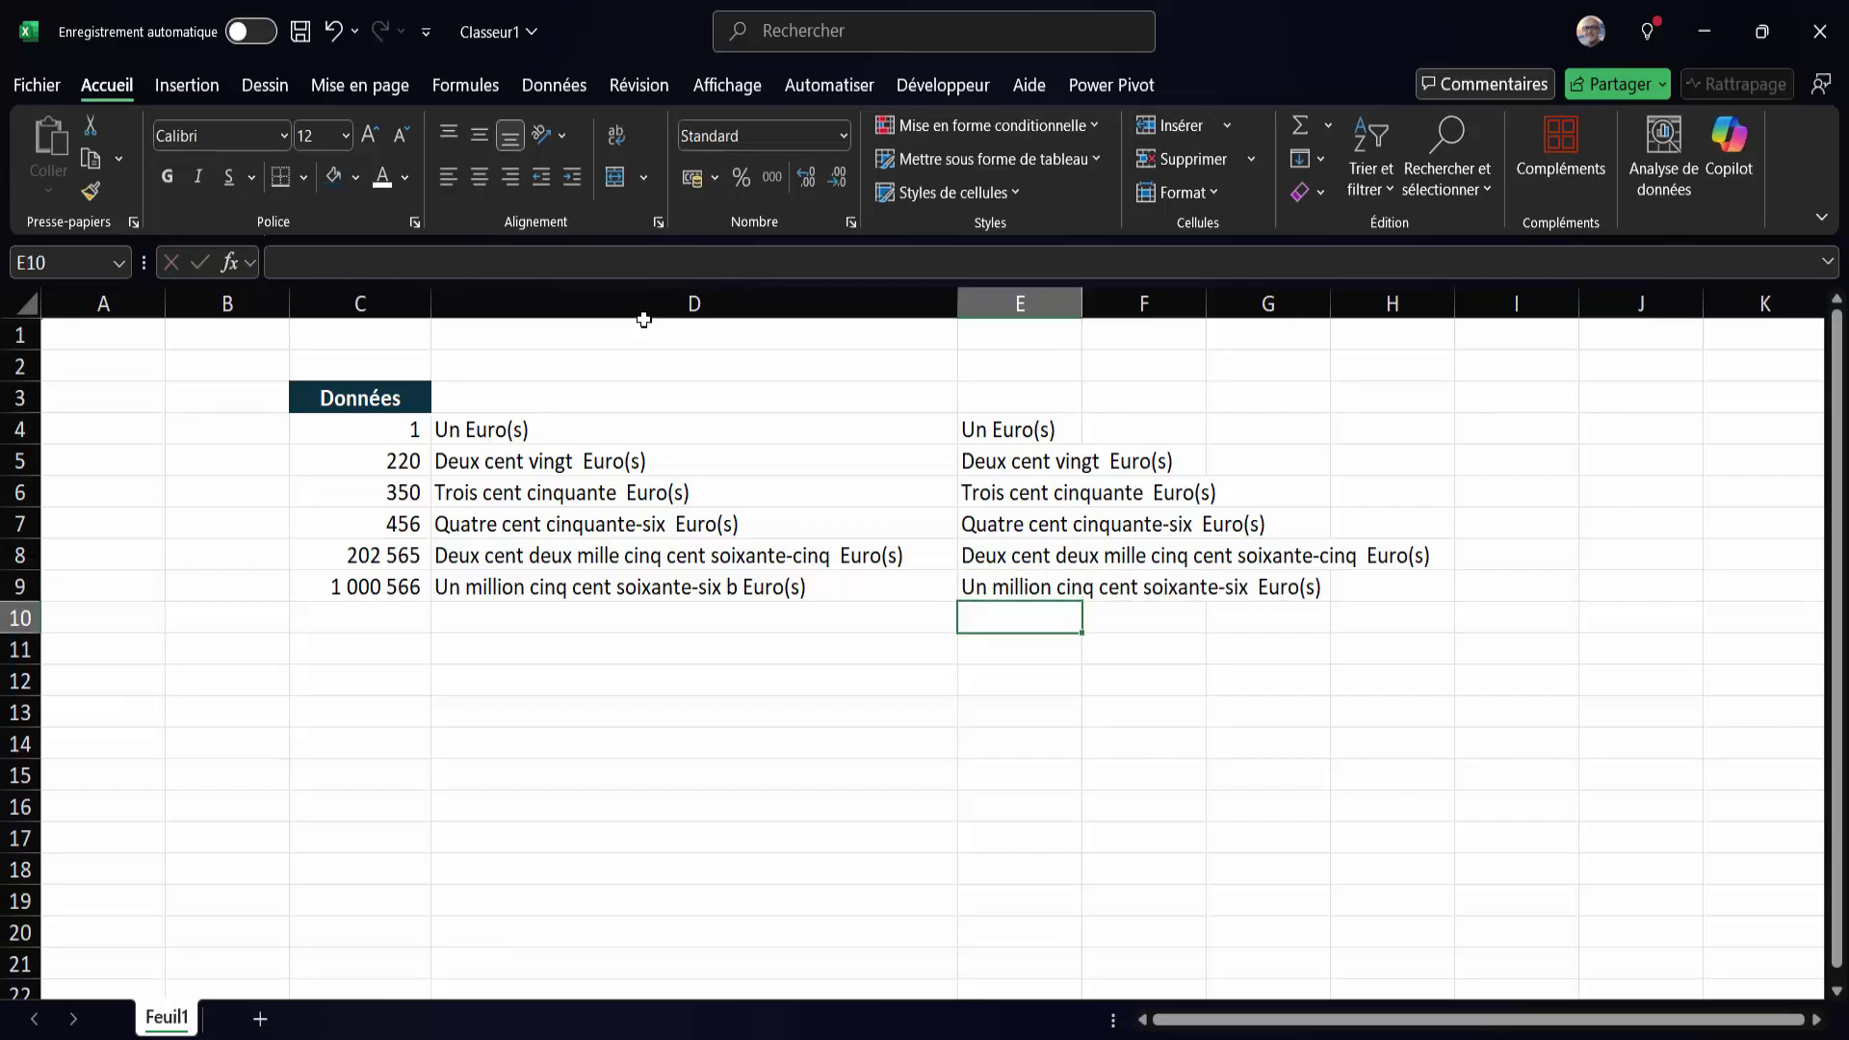
pyautogui.click(528, 433)
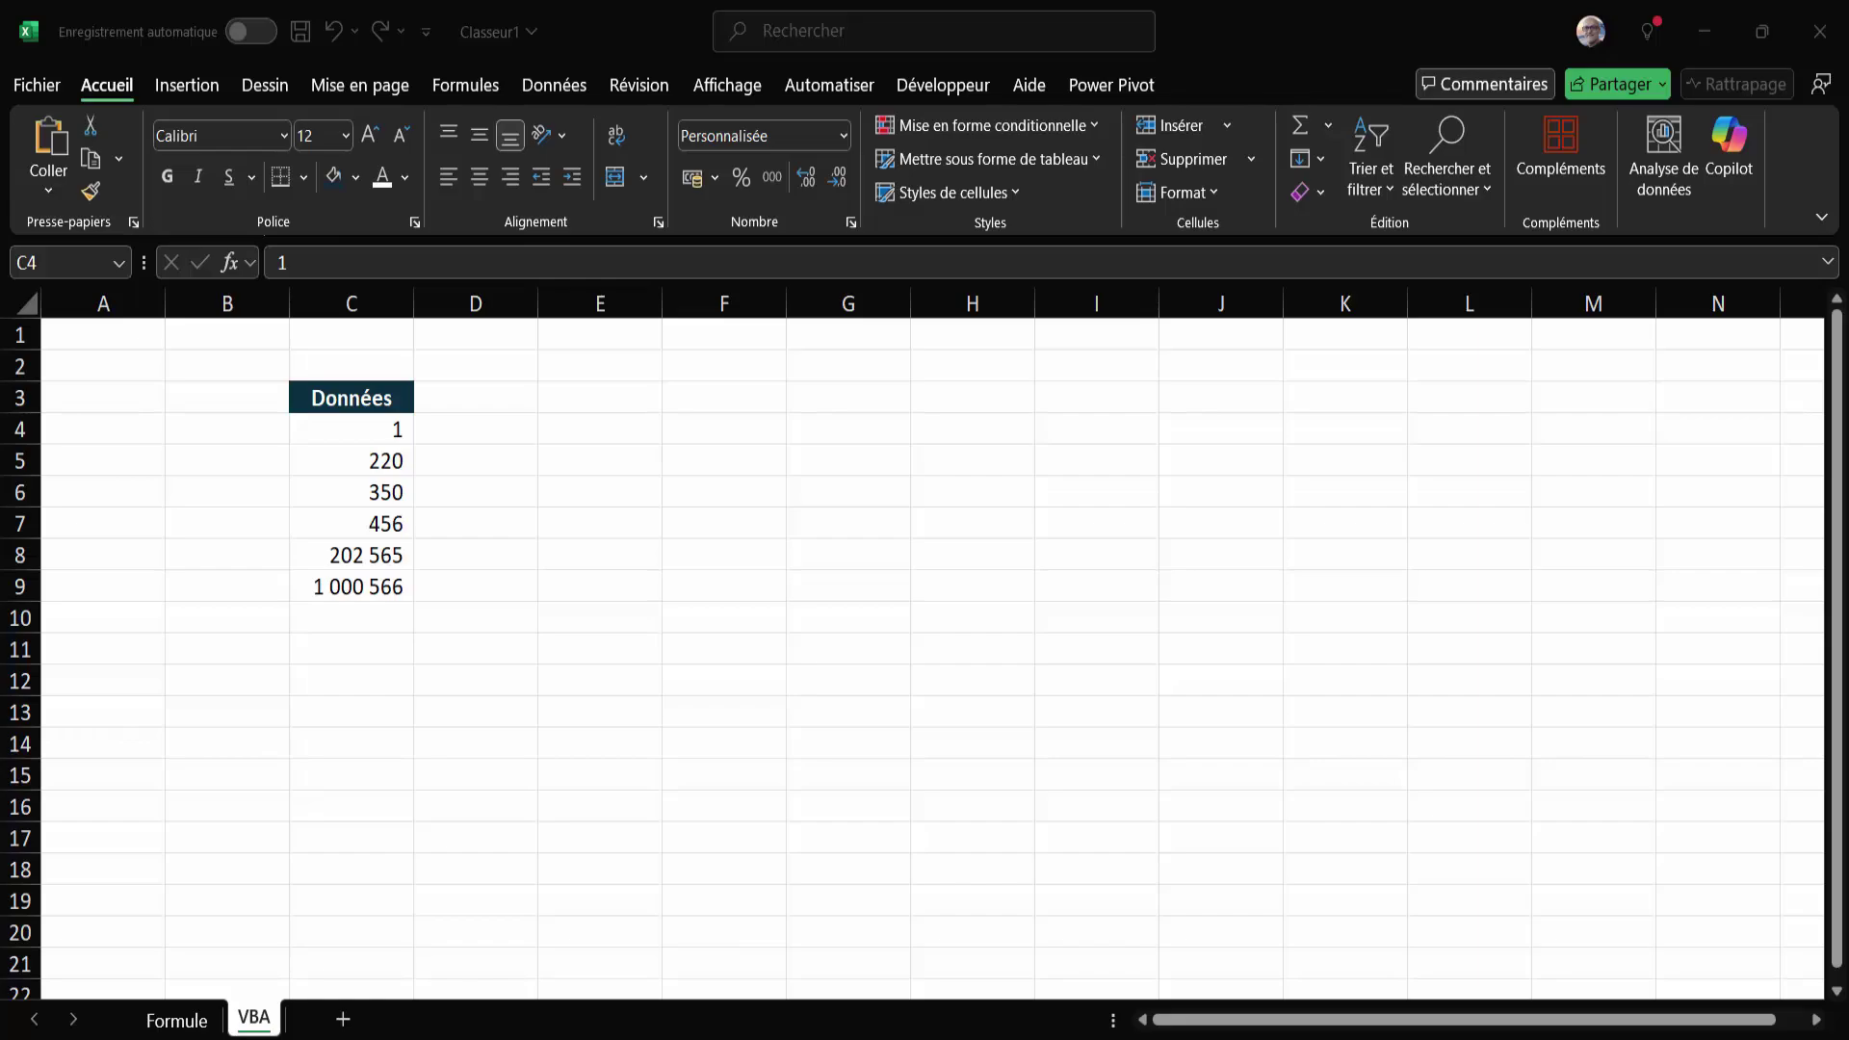
# Enable the Développeur tab under Customize Ribbon in Excel Options.
pyautogui.click(928, 495)
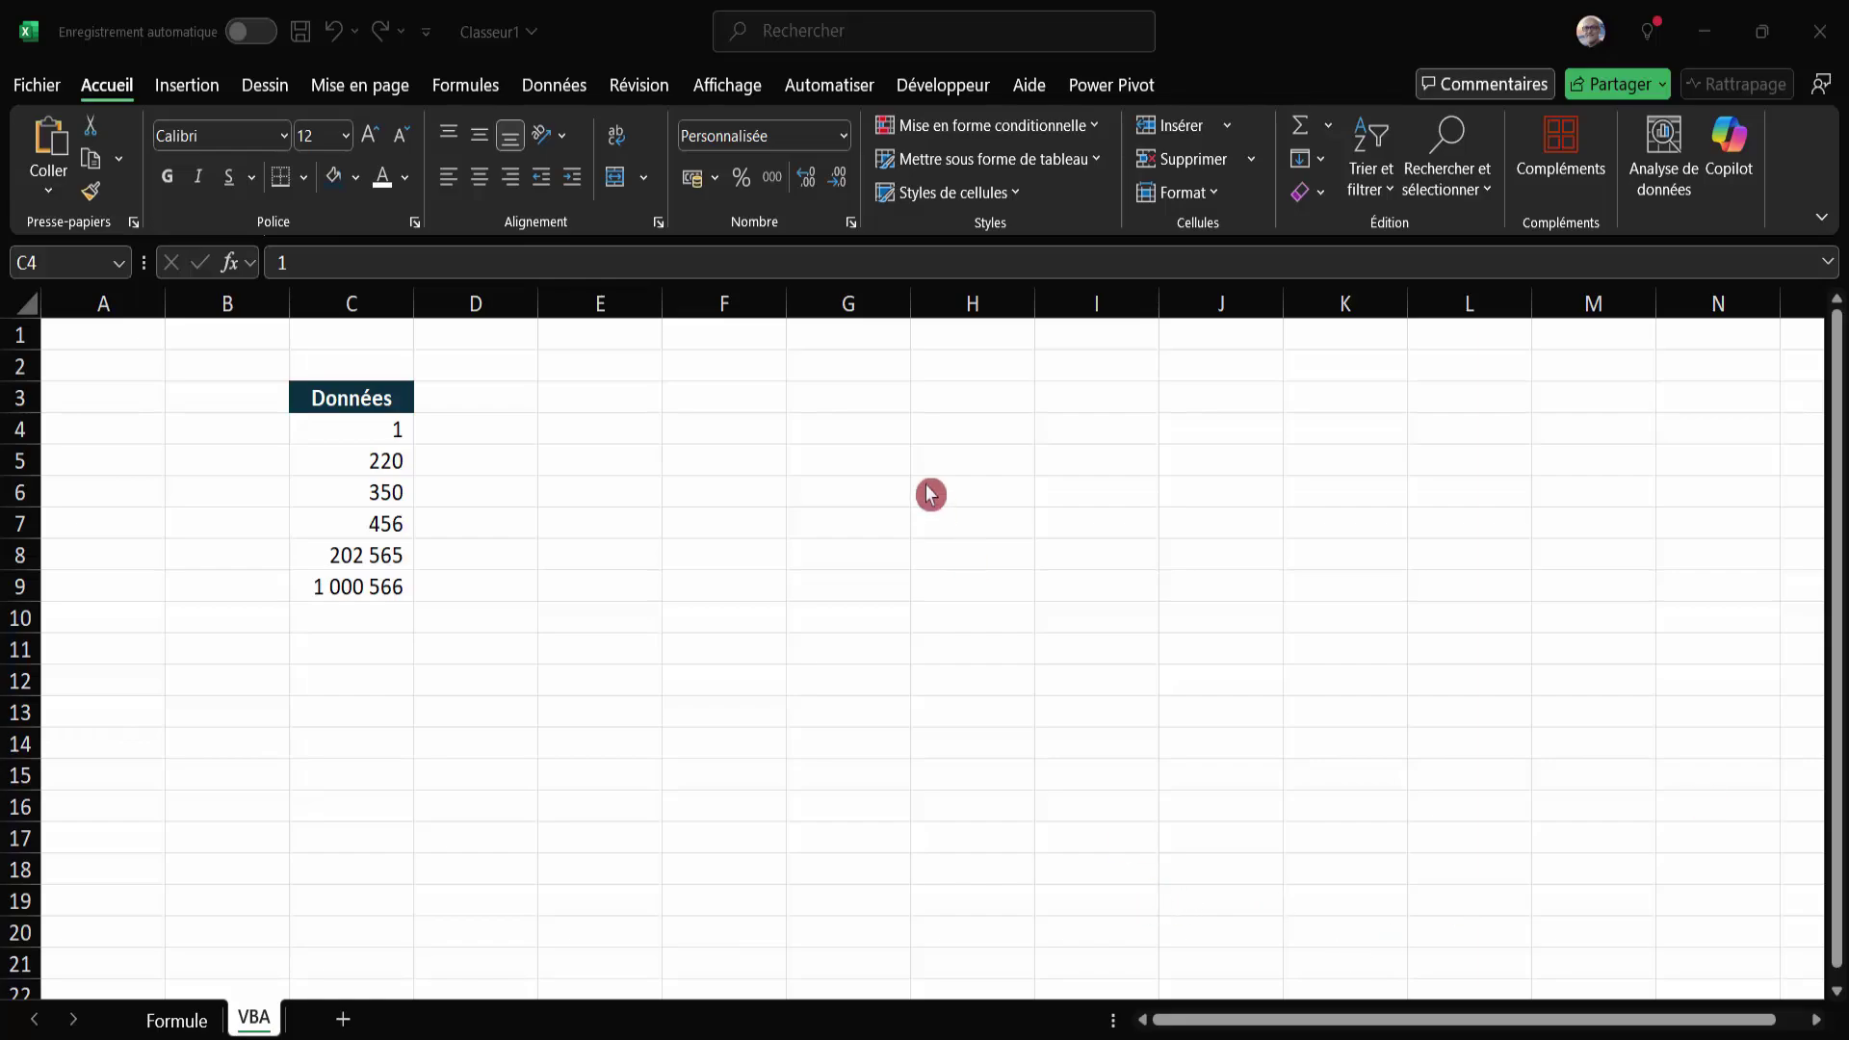
pyautogui.click(948, 90)
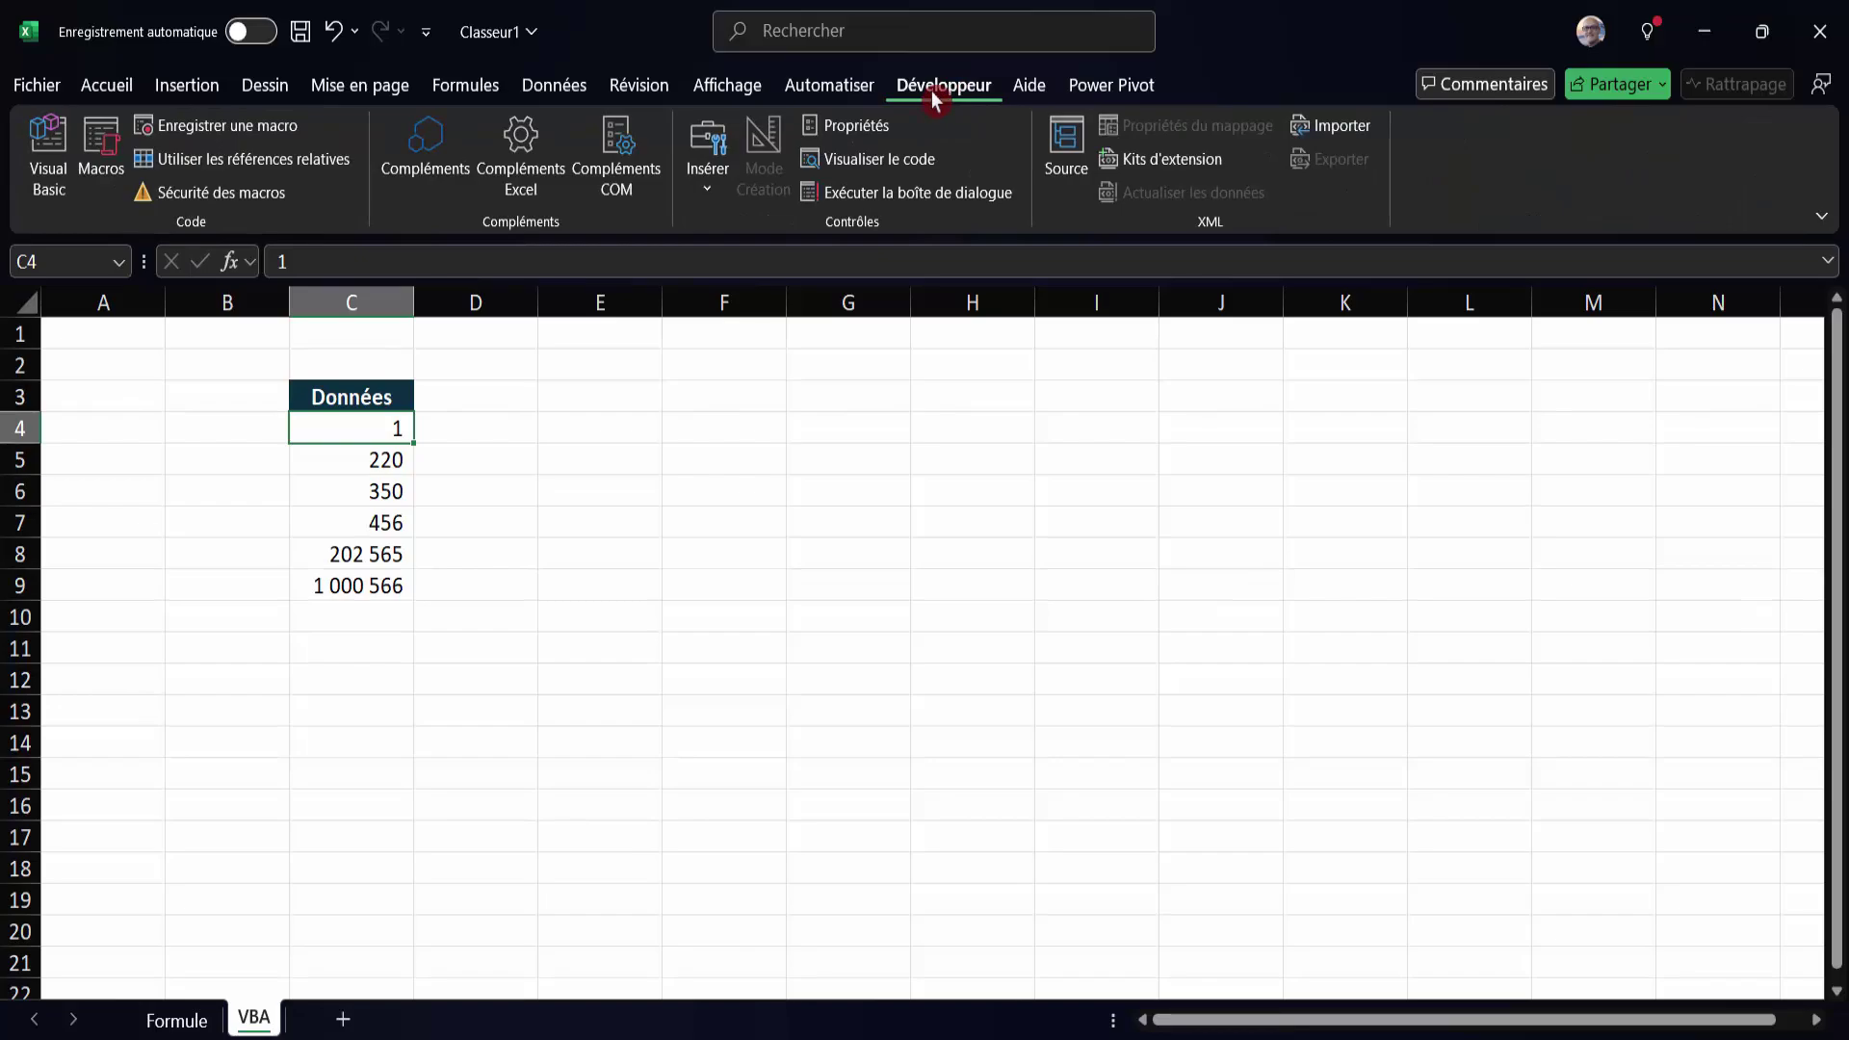
pyautogui.click(44, 95)
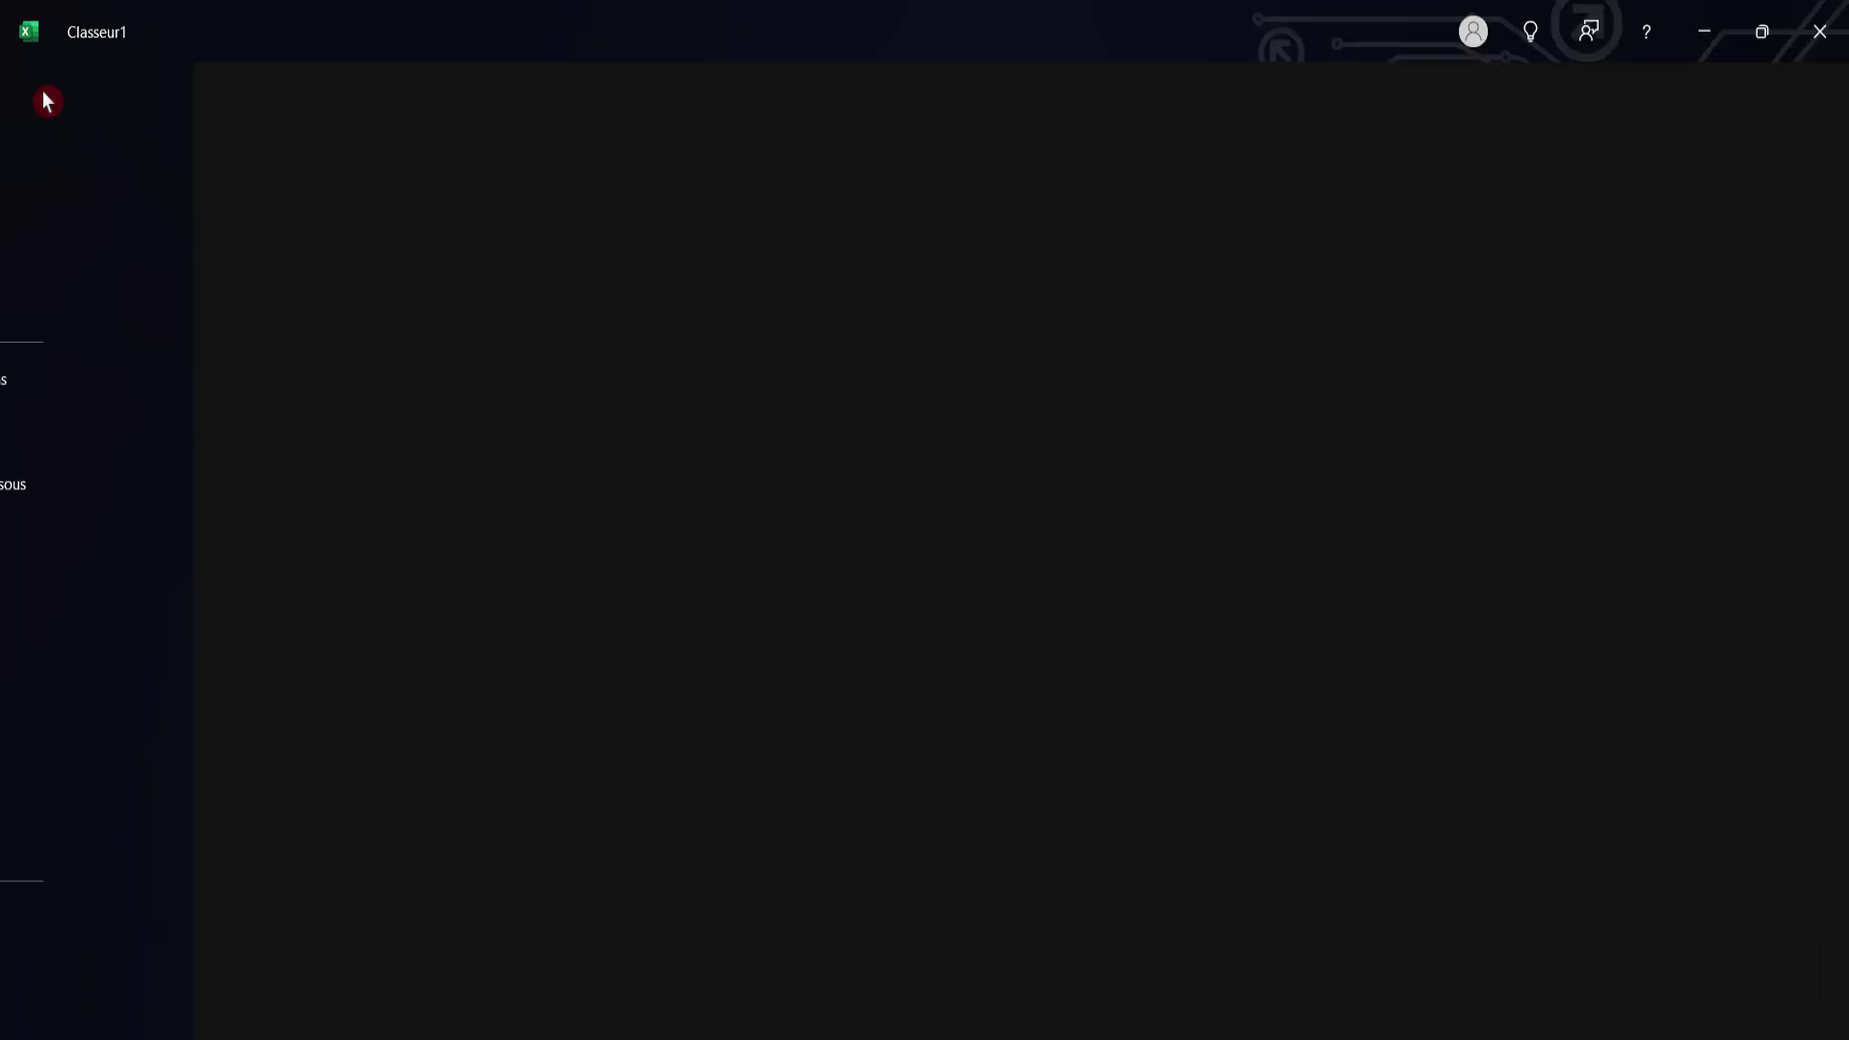
pyautogui.click(62, 1020)
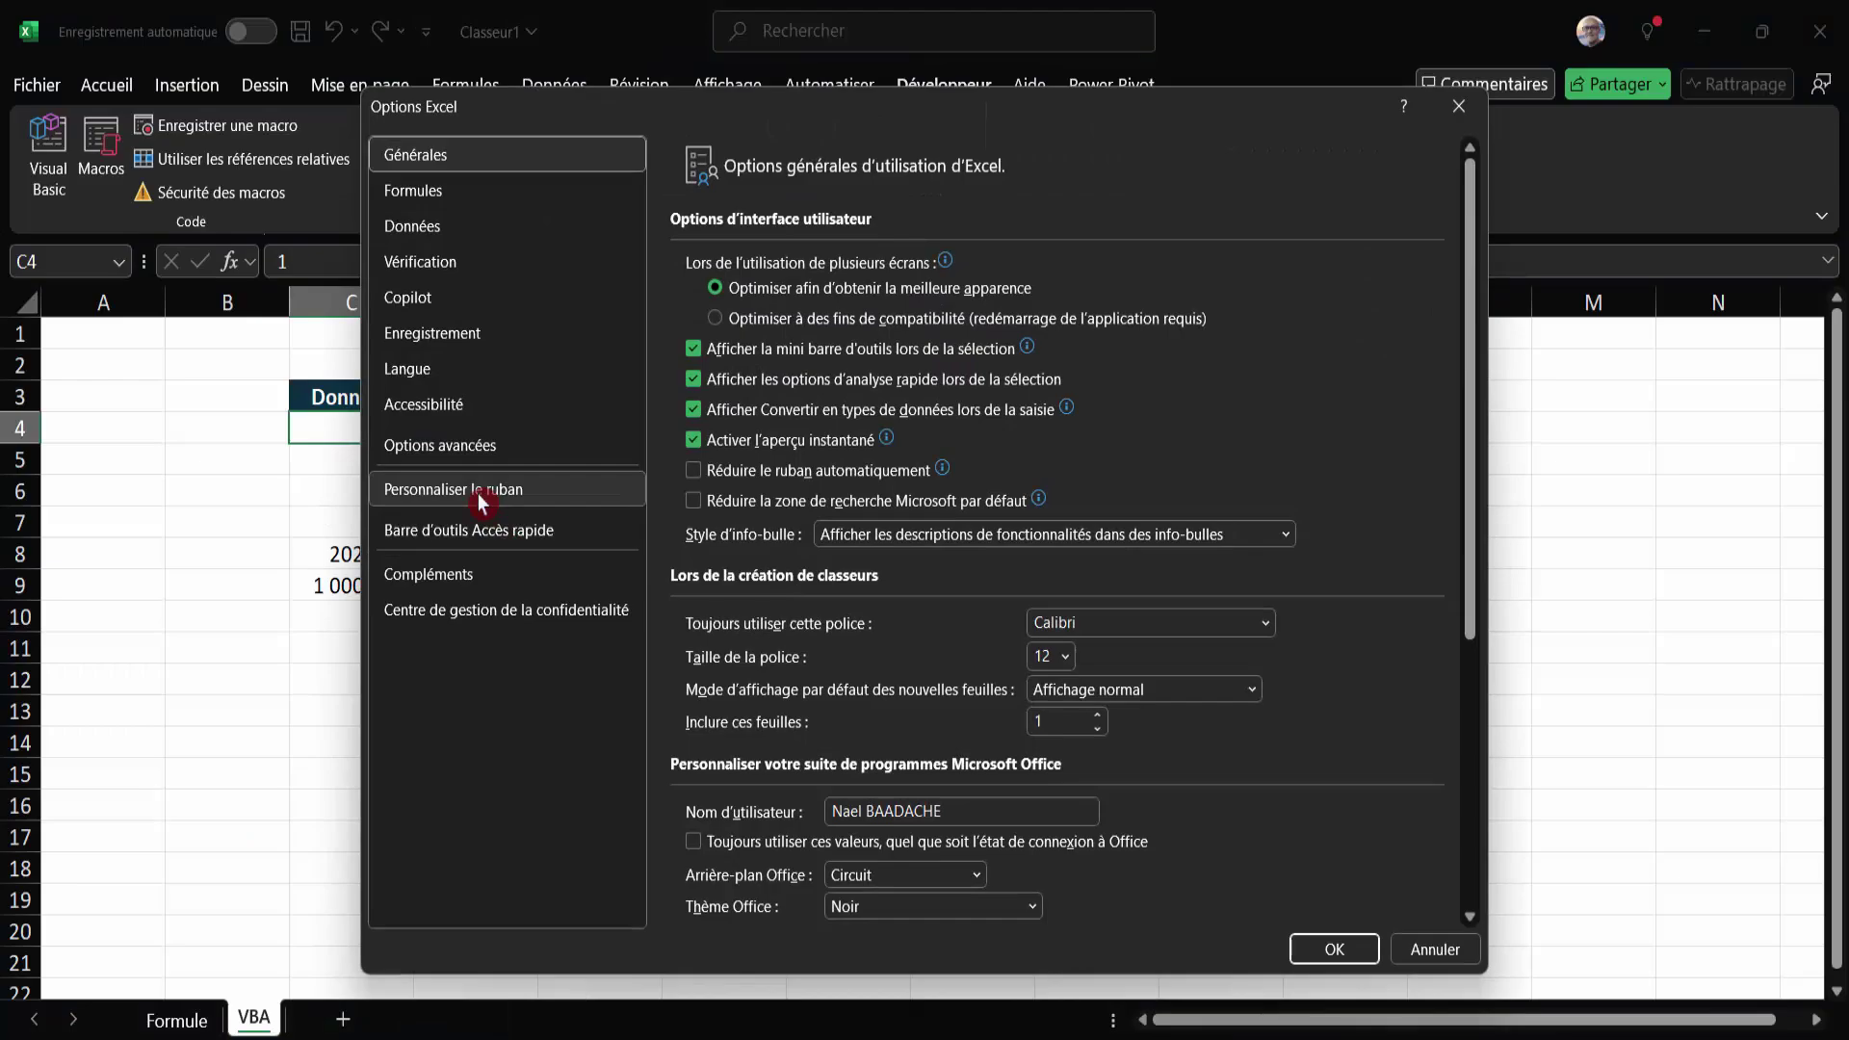
pyautogui.click(482, 501)
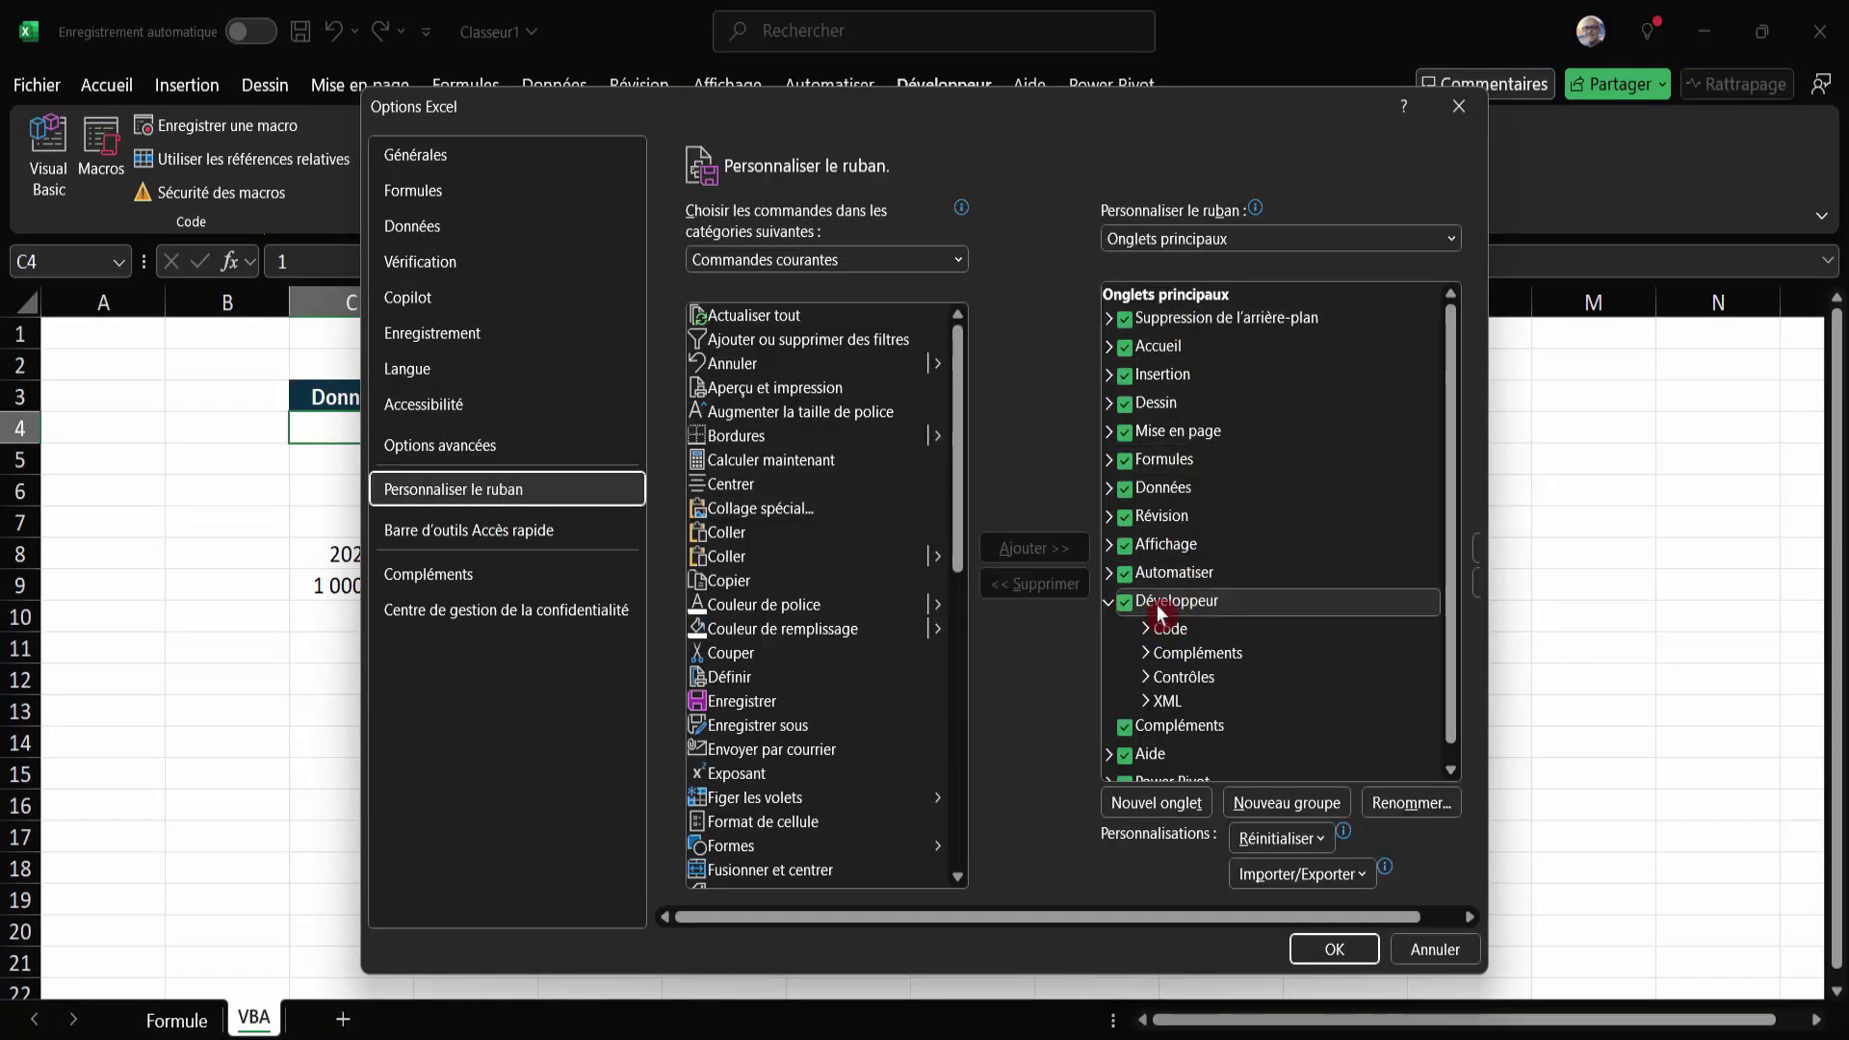
pyautogui.click(1331, 948)
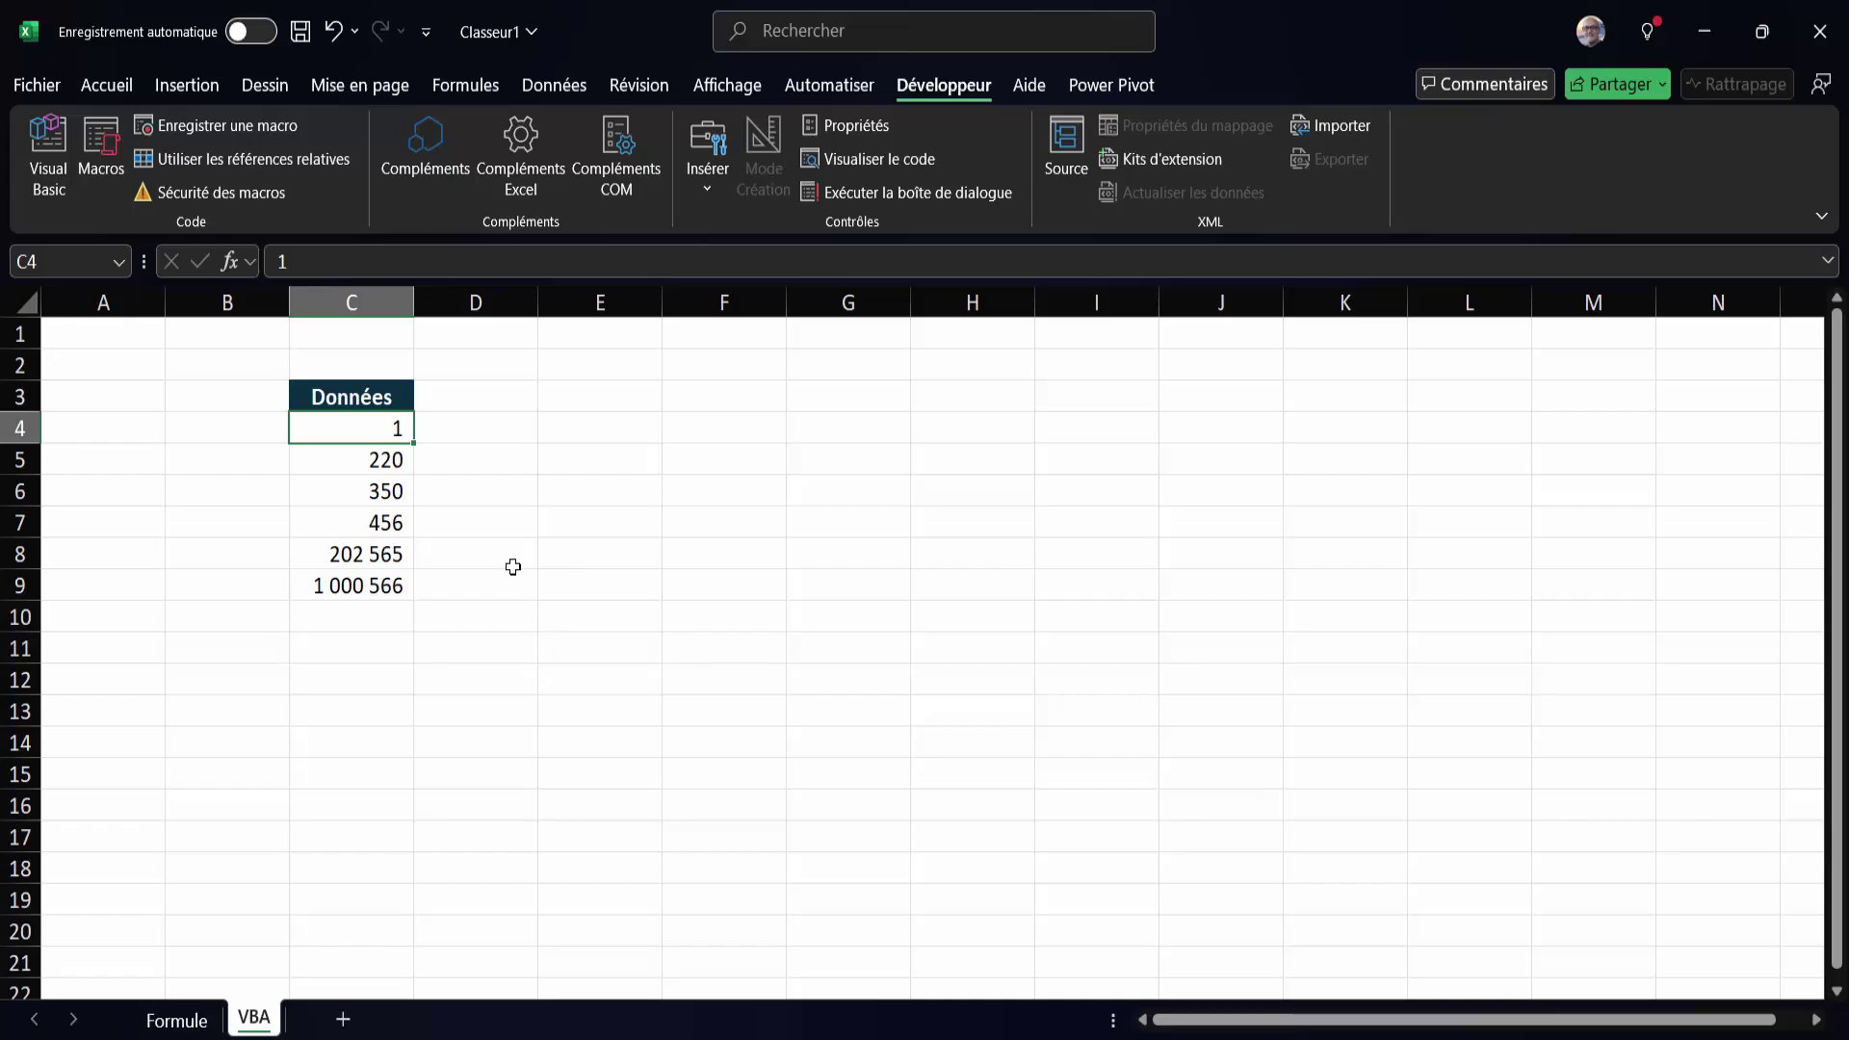
# Save the workbook to the Bureau as 'Convertir' in Excel Macro-Enabled Workbook format.
pyautogui.click(53, 90)
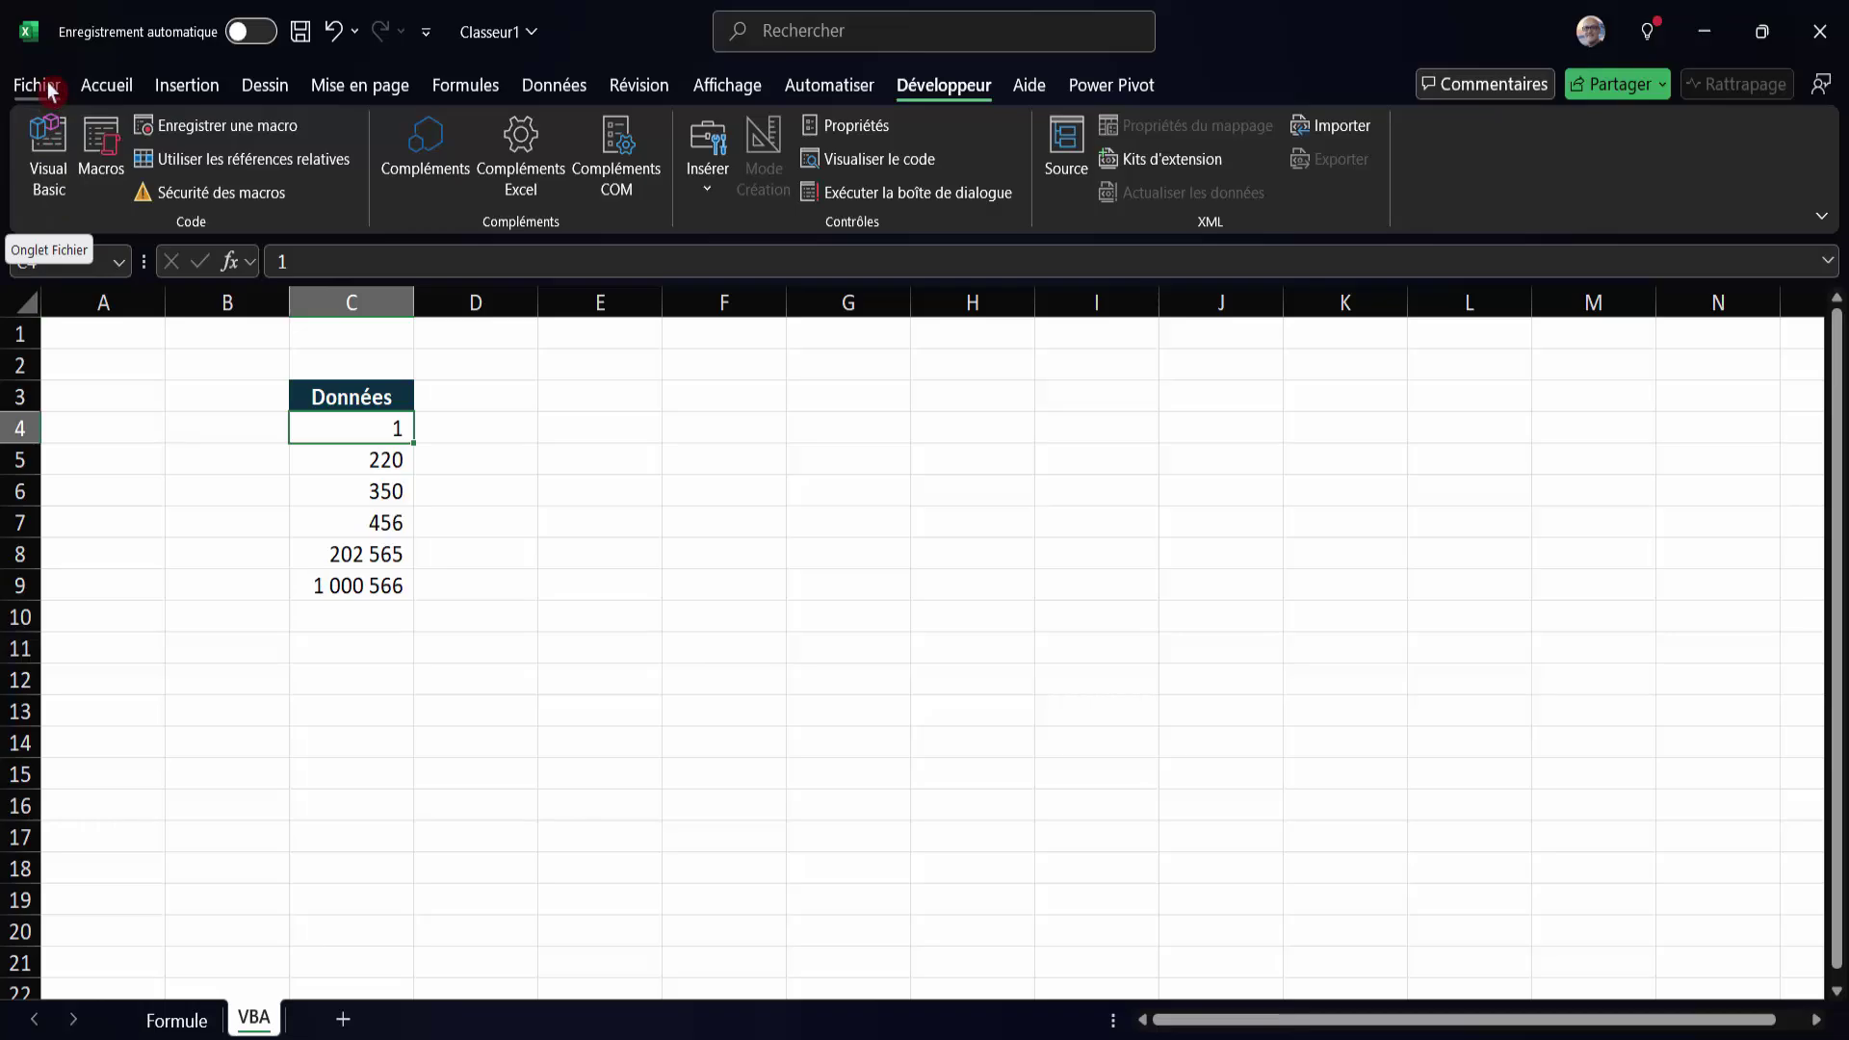
pyautogui.click(45, 91)
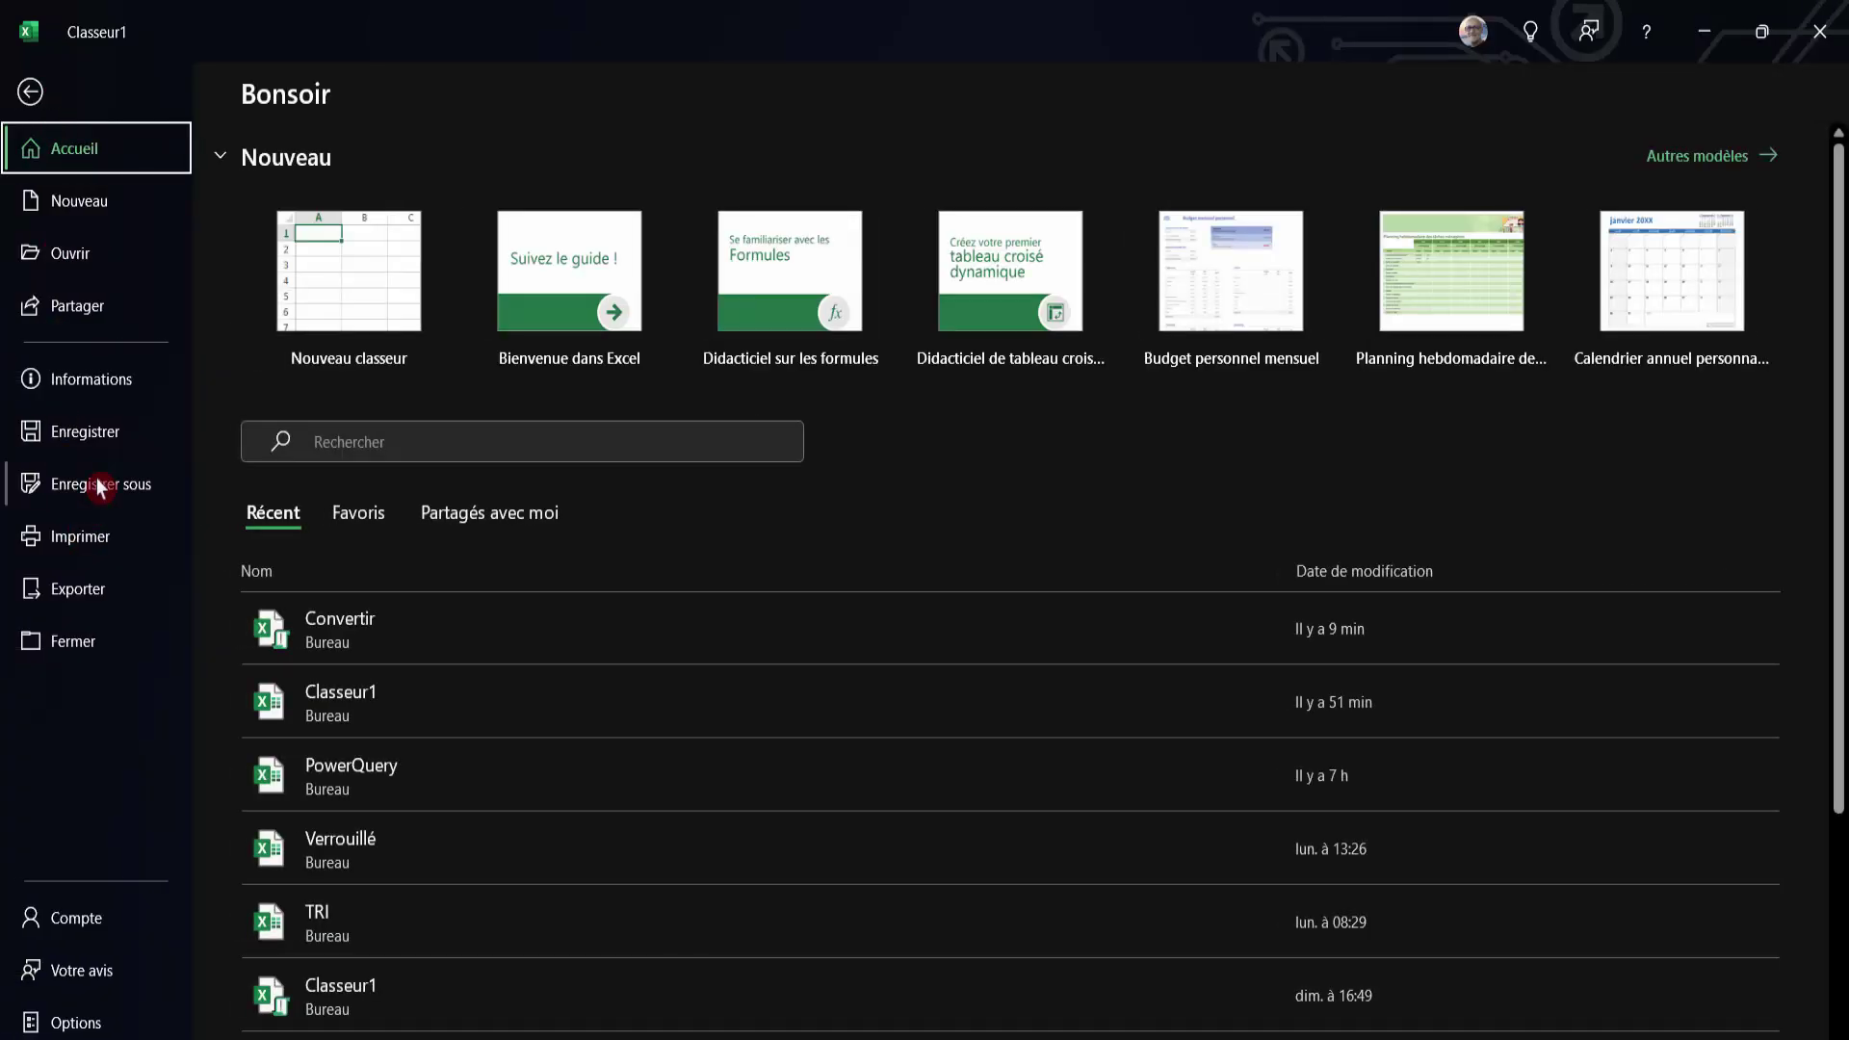
pyautogui.click(100, 484)
pyautogui.click(314, 506)
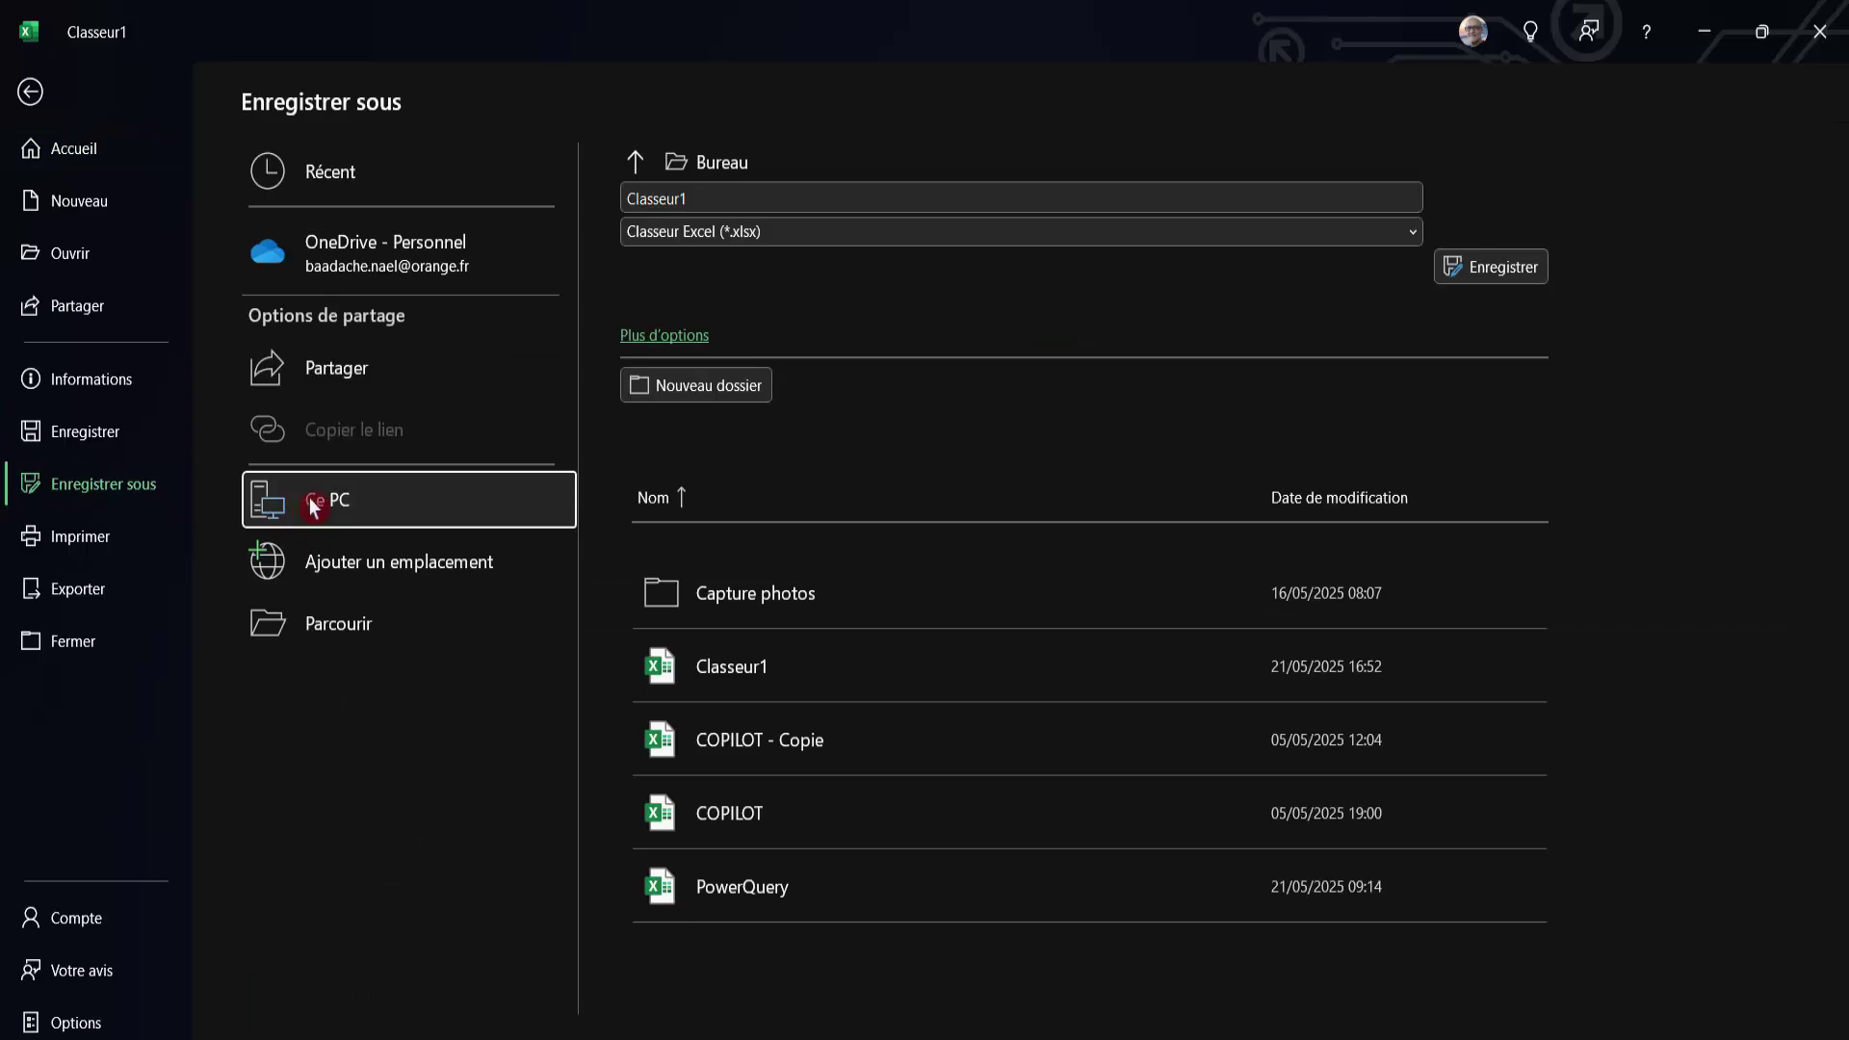
pyautogui.click(314, 505)
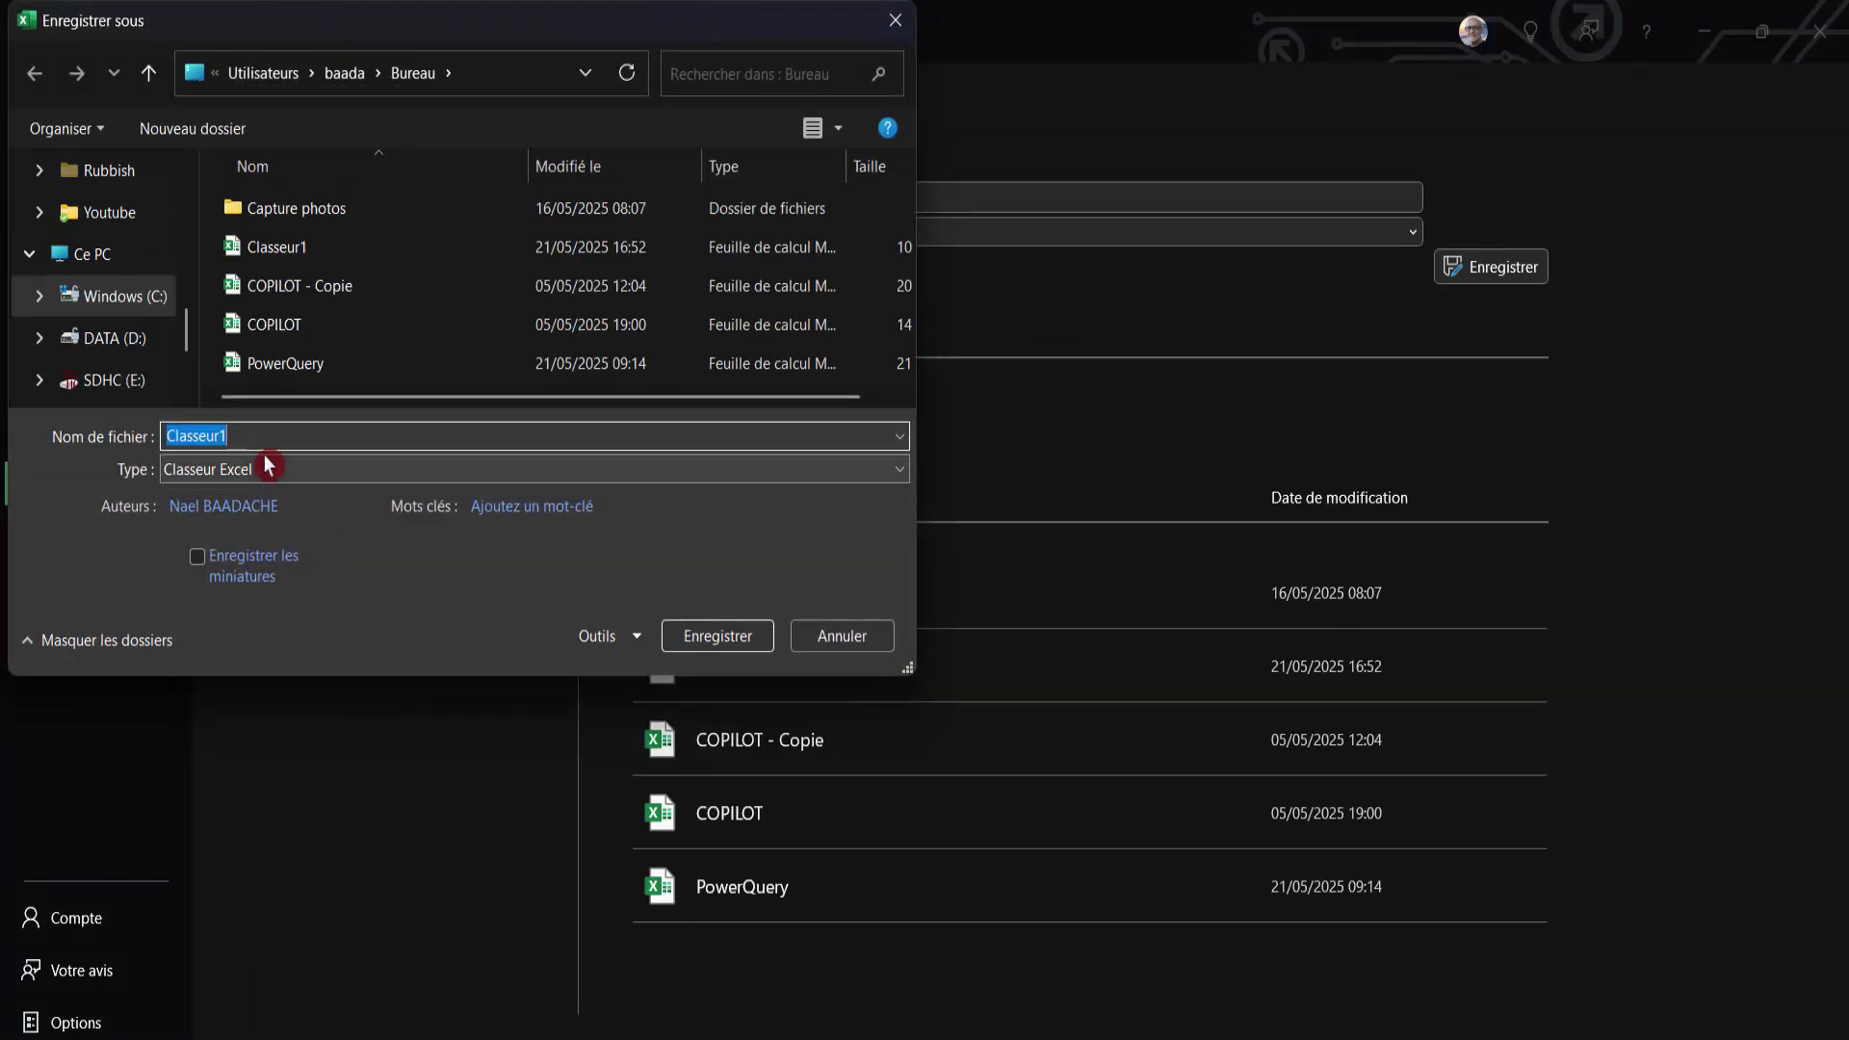
pyautogui.write('Conver')
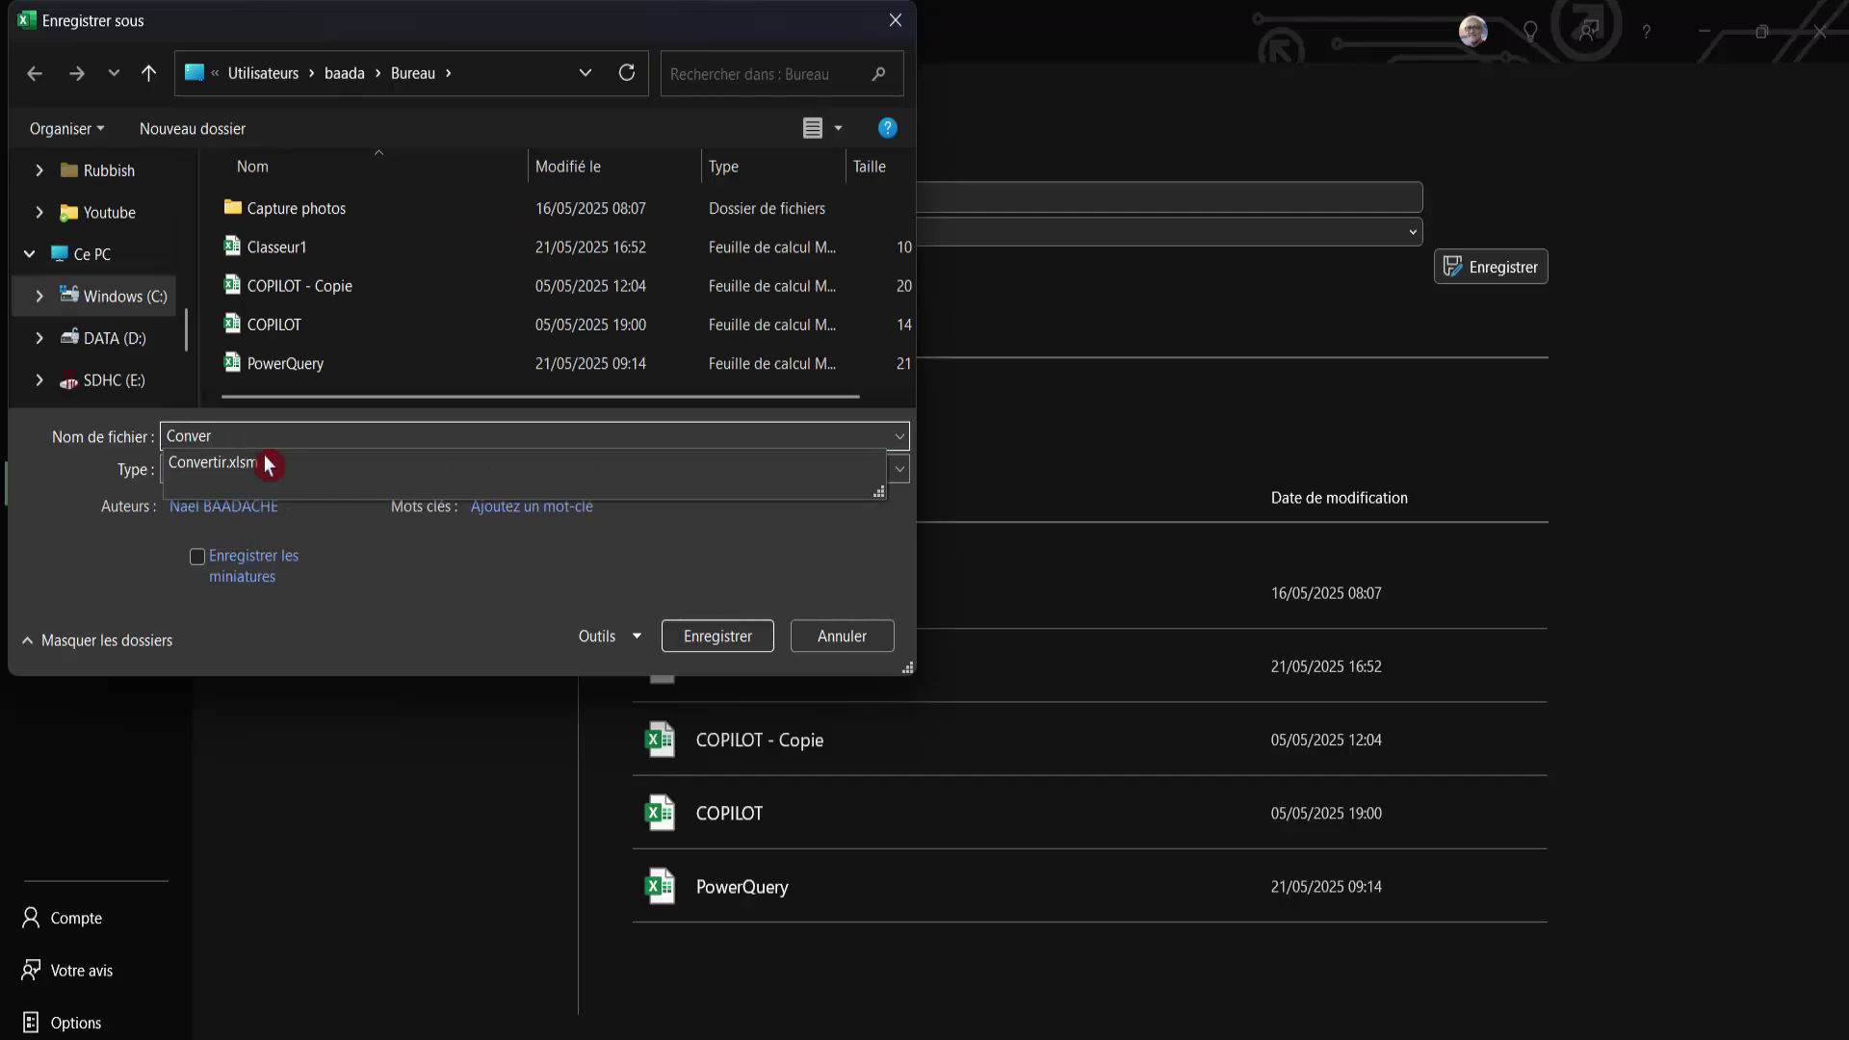
pyautogui.write('tir')
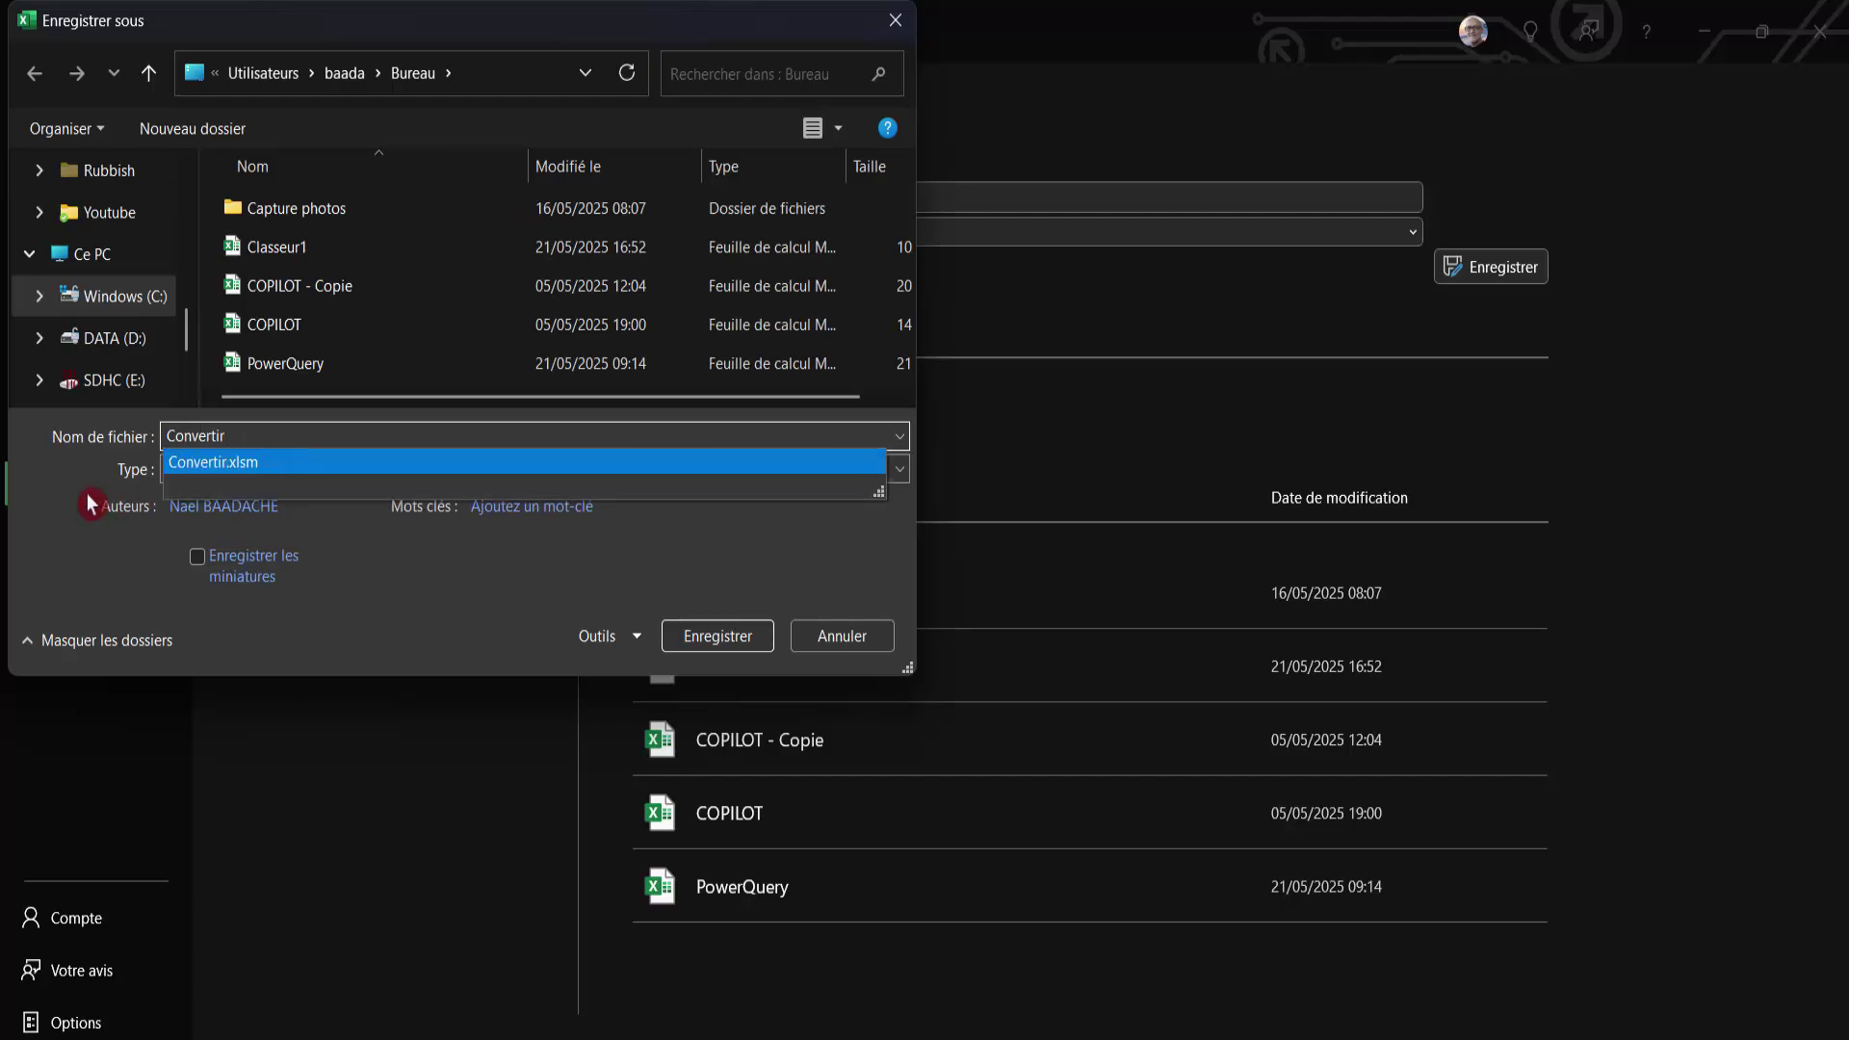
pyautogui.click(181, 472)
pyautogui.click(214, 469)
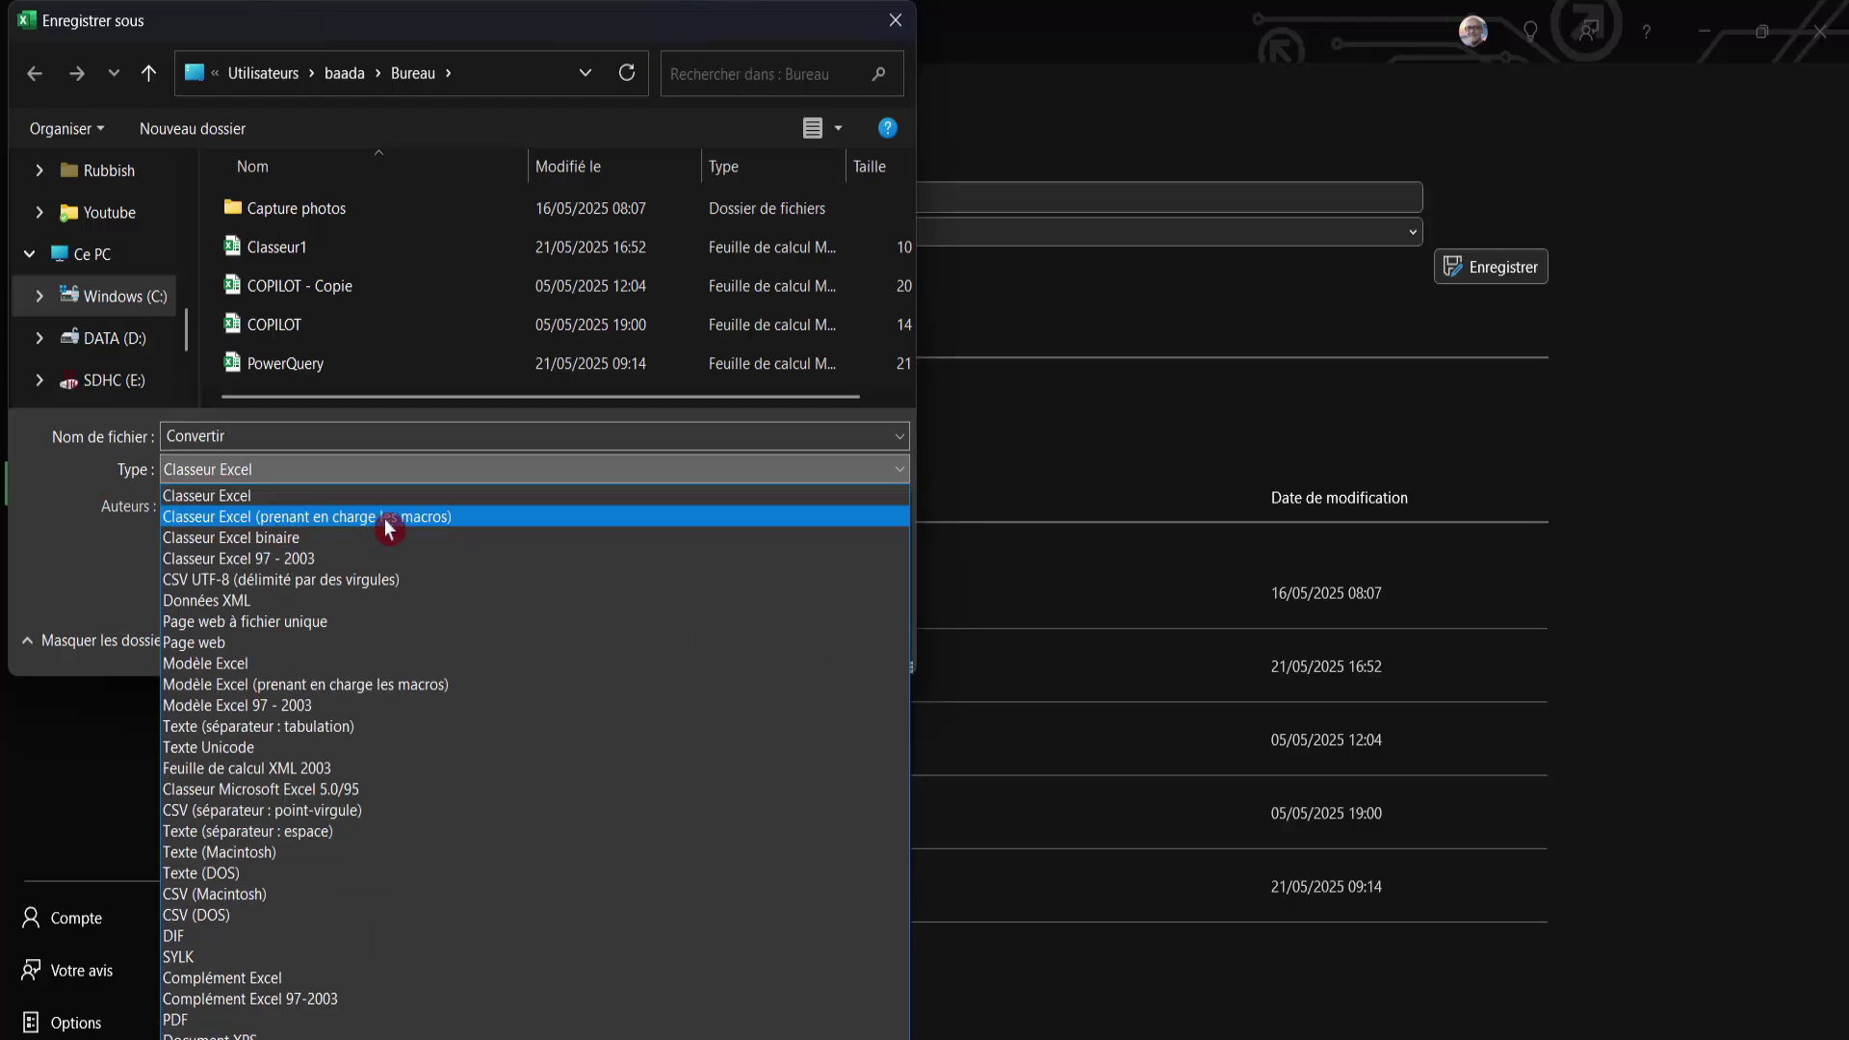
pyautogui.click(447, 520)
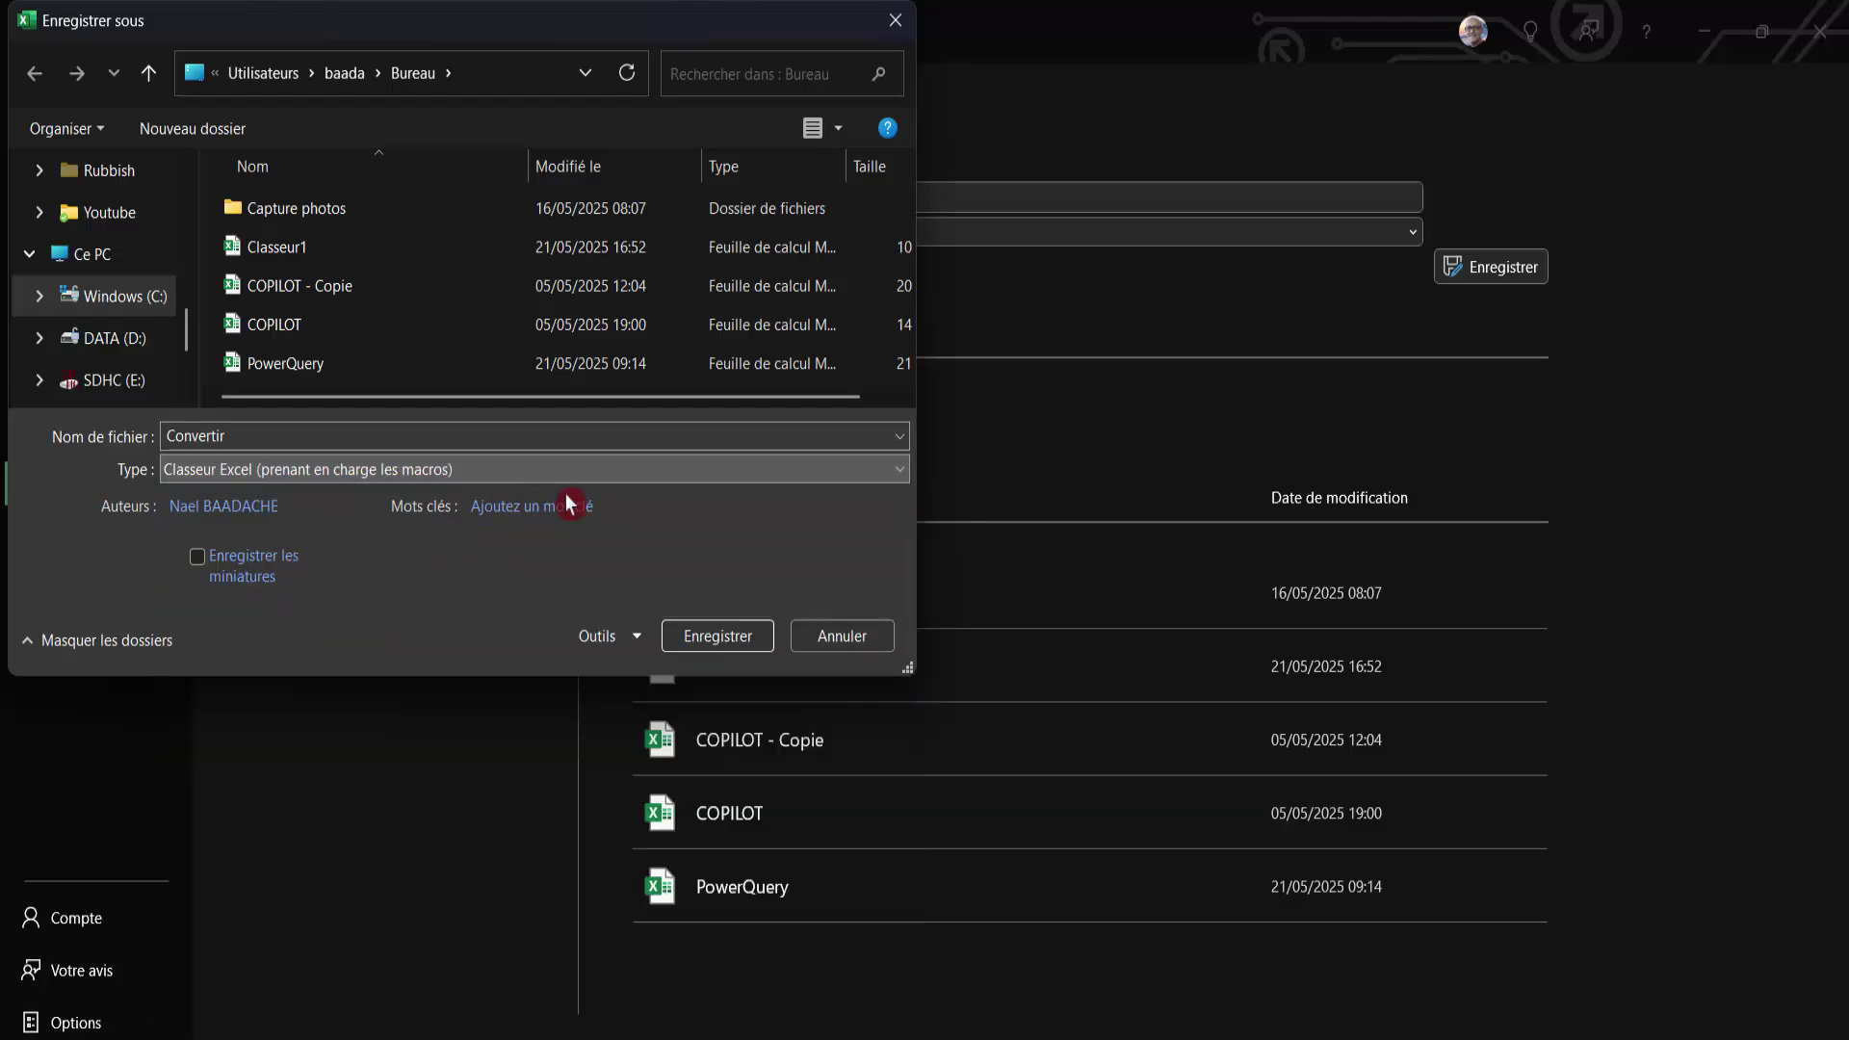
pyautogui.click(716, 639)
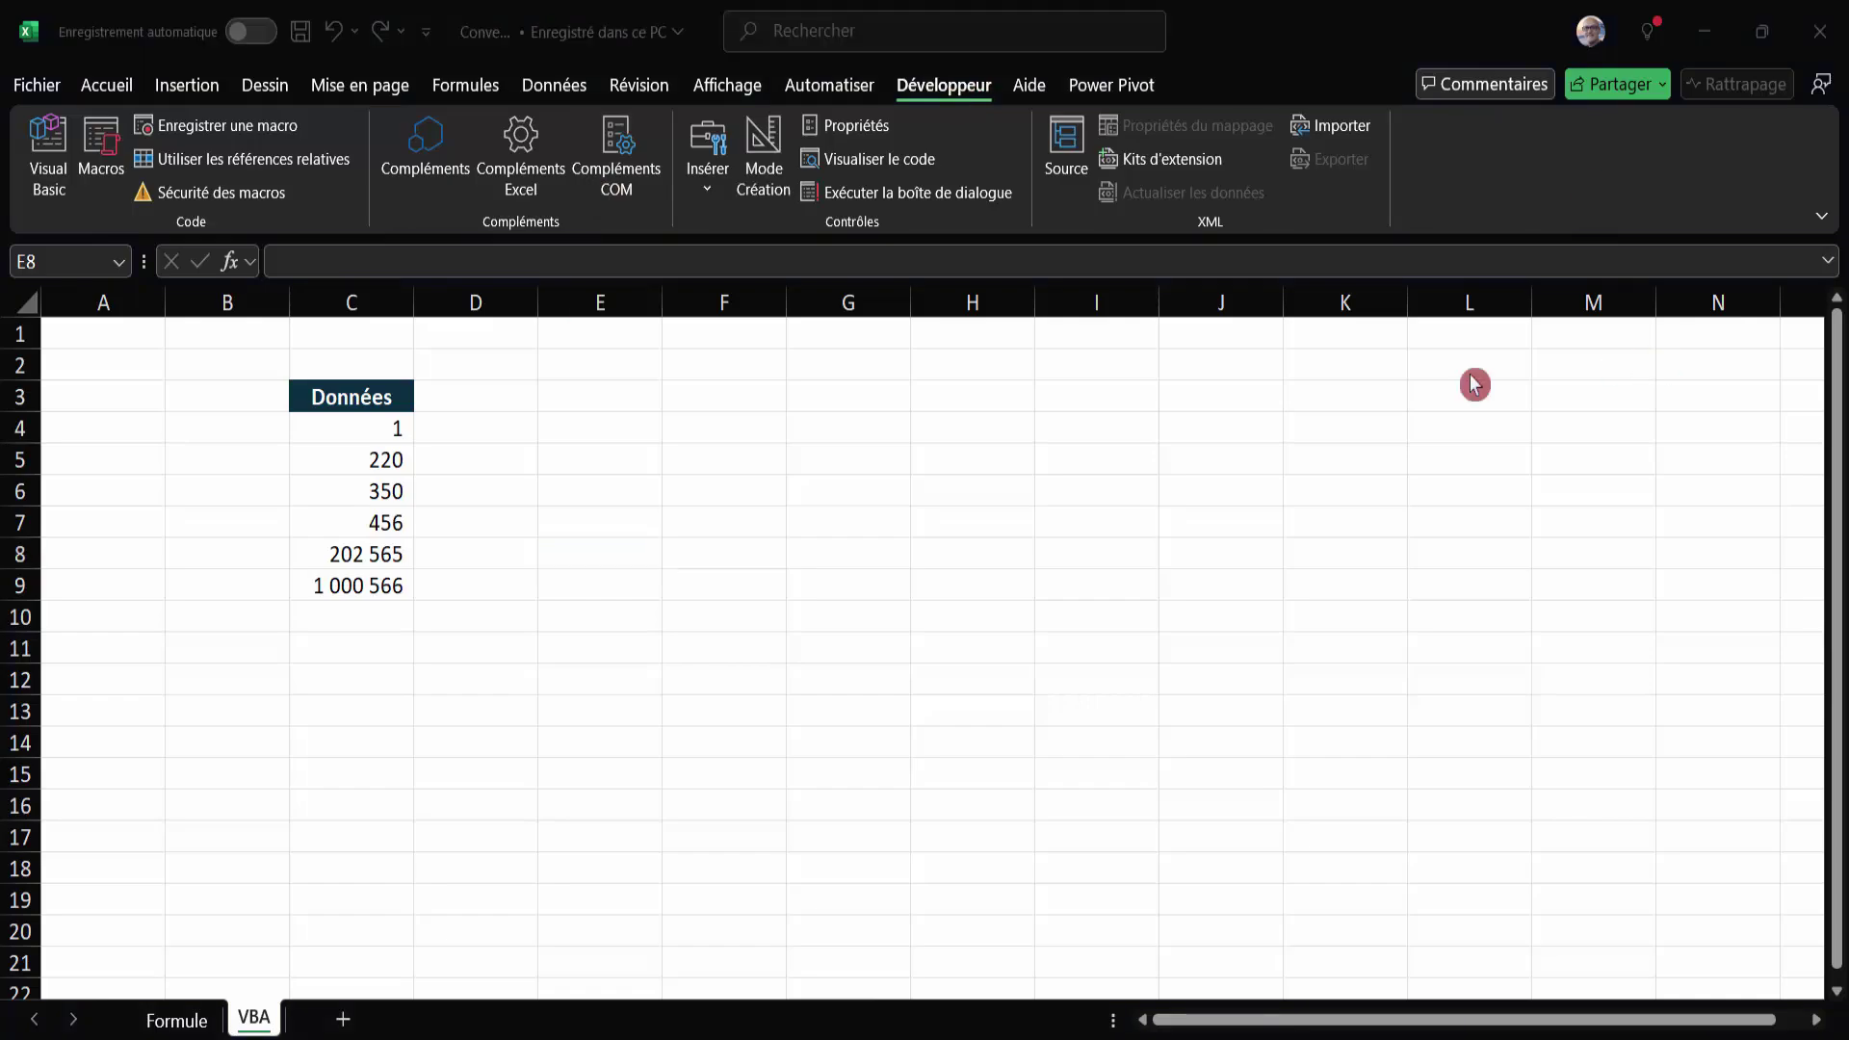
# Insert a new module in the VBA editor and paste the NombreEnLettres code into it.
pyautogui.click(44, 139)
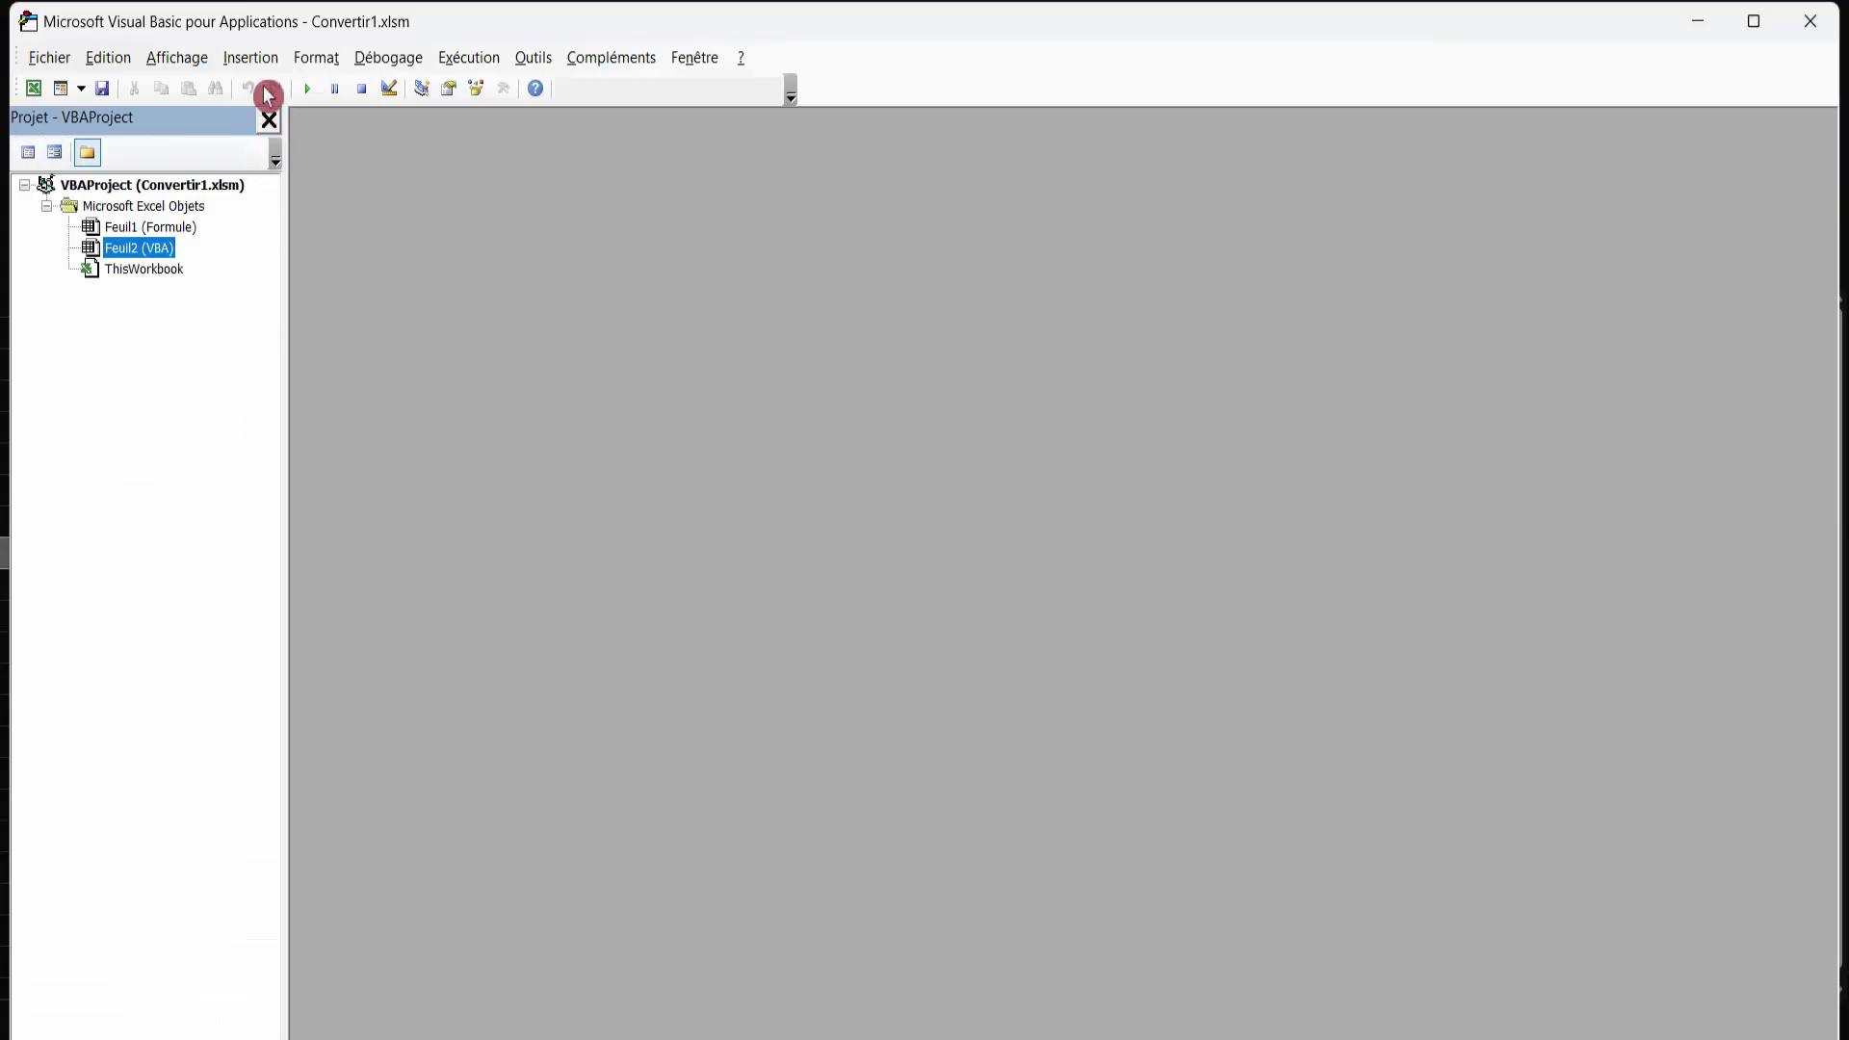
pyautogui.click(252, 60)
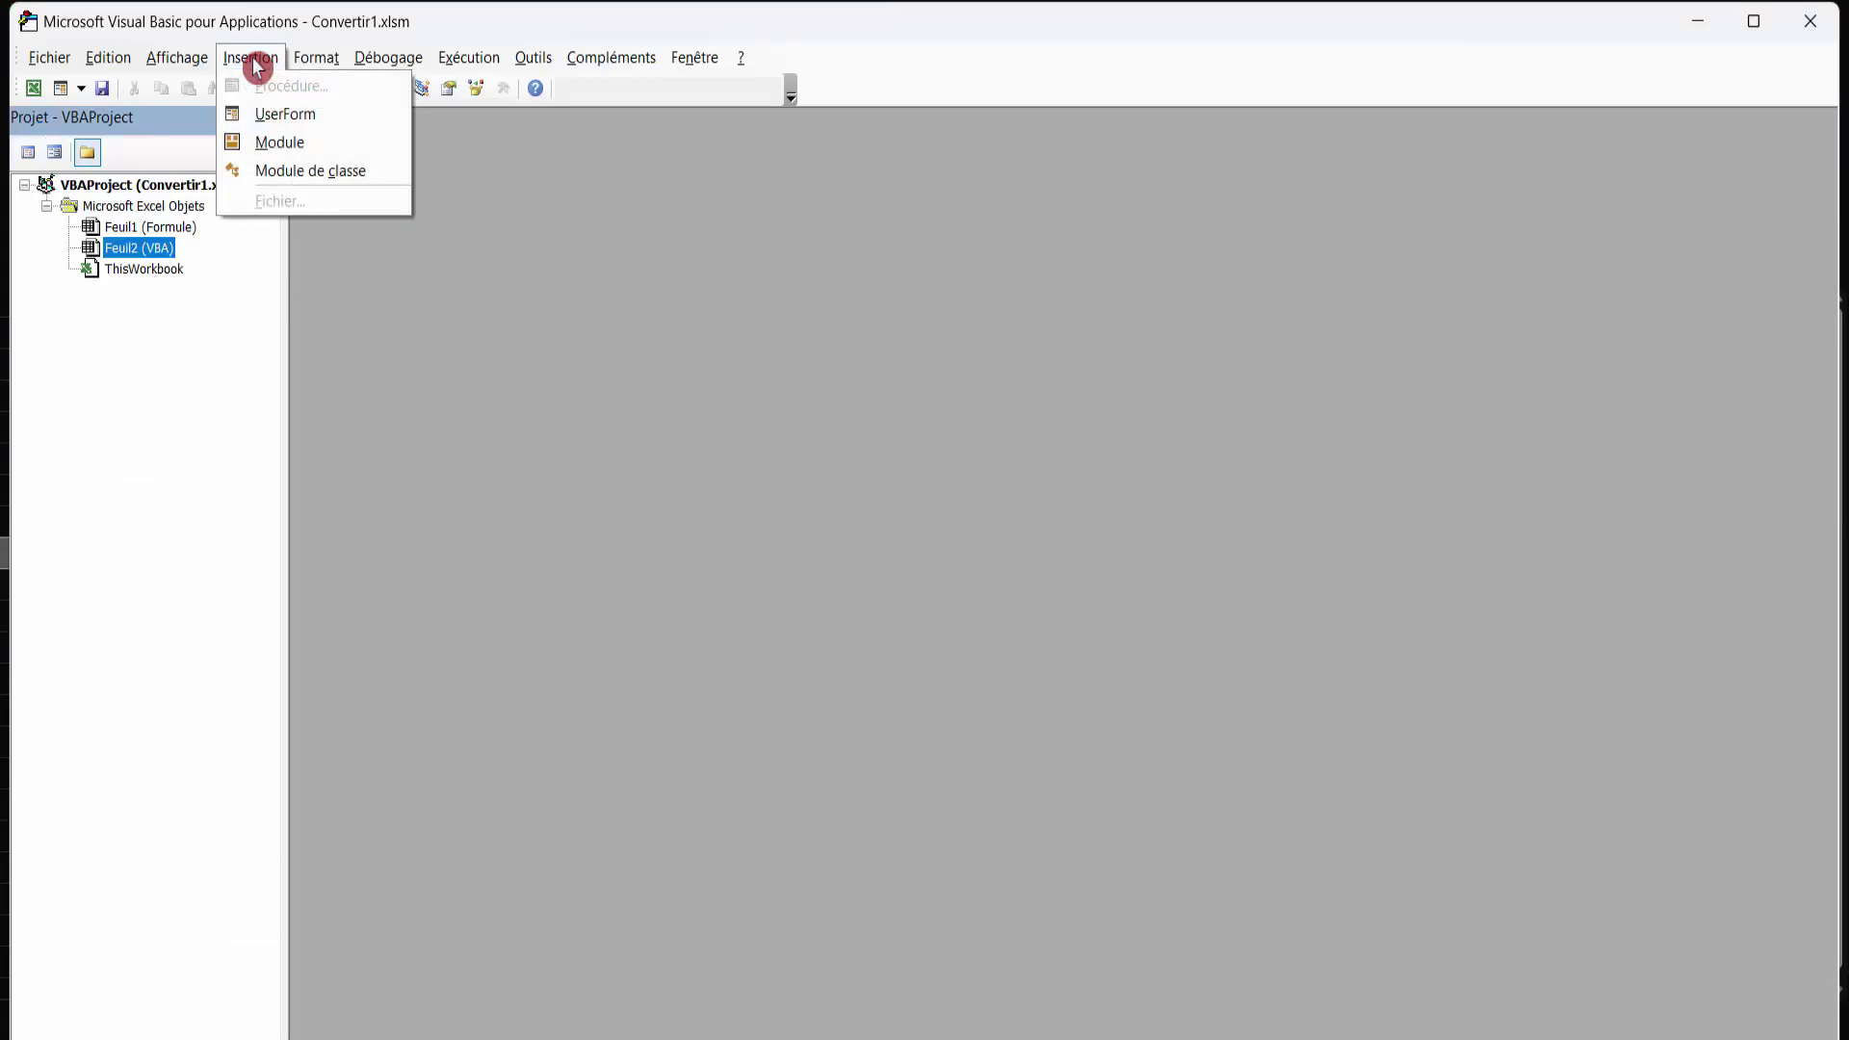
pyautogui.click(268, 144)
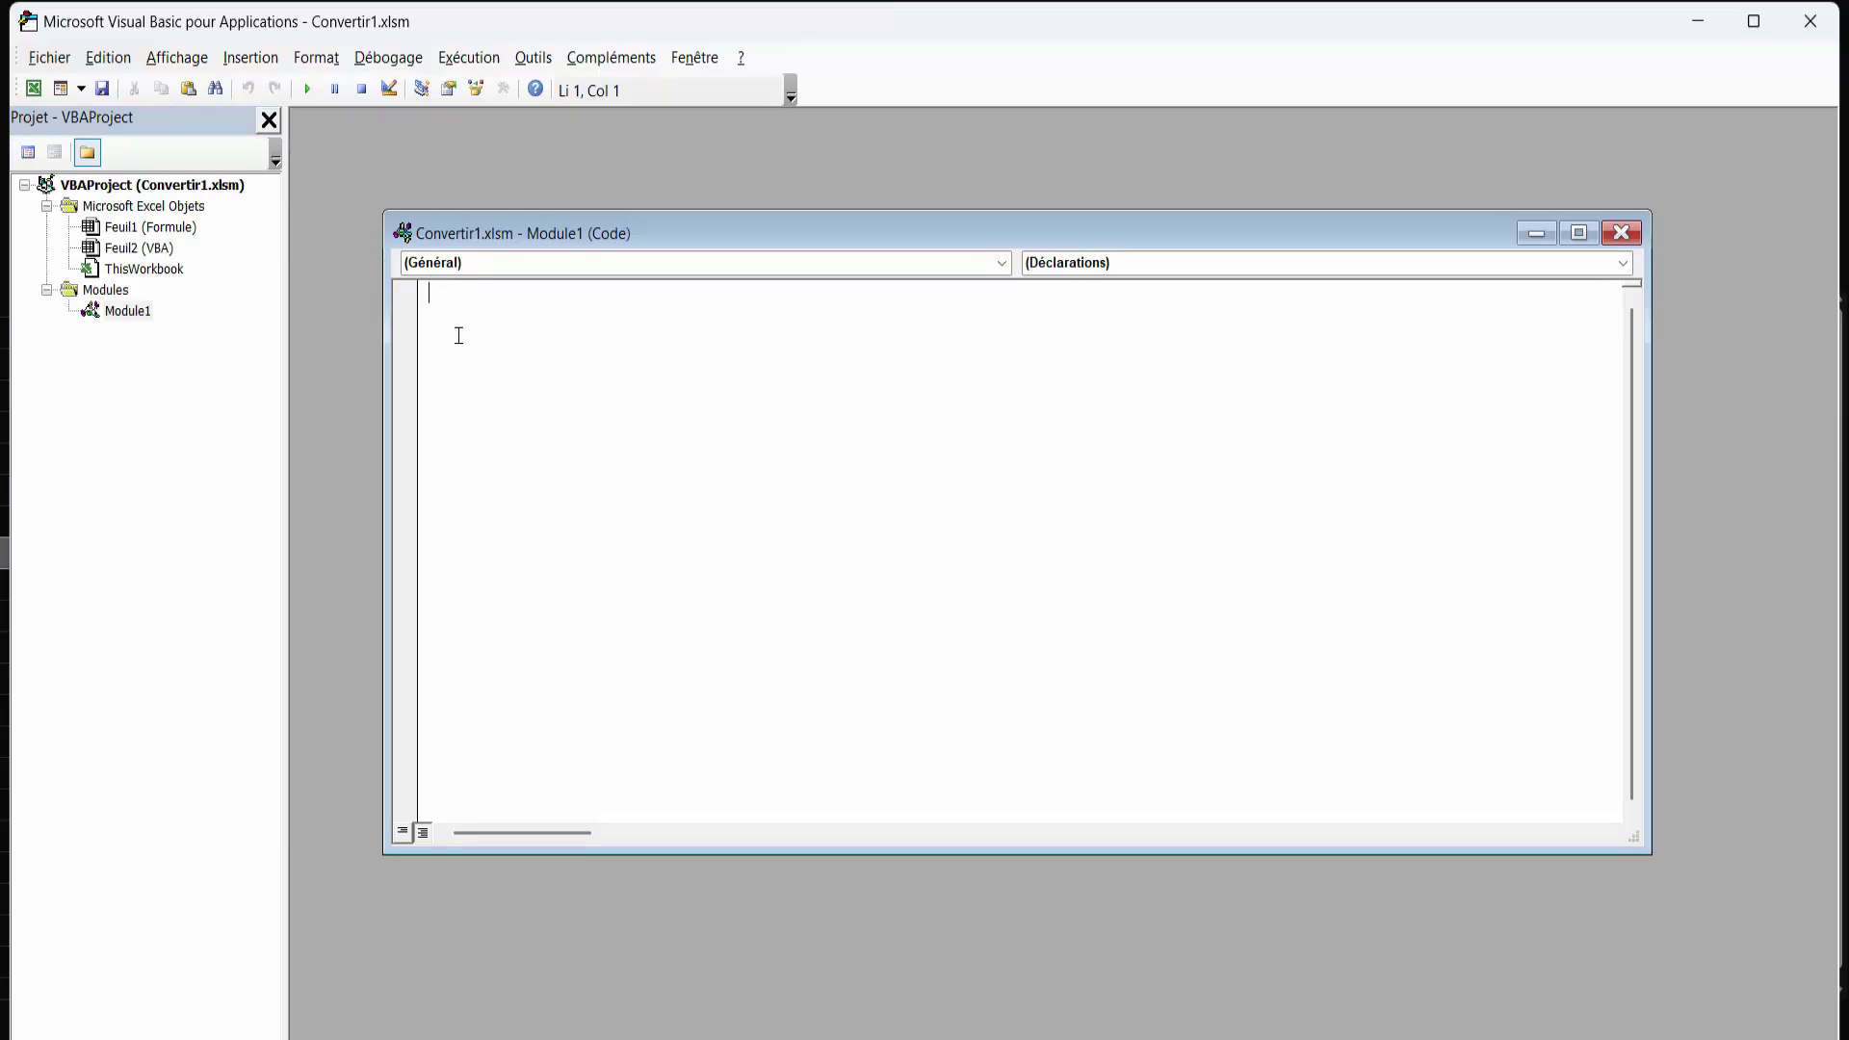
pyautogui.hotkey('ctrl', 'v')
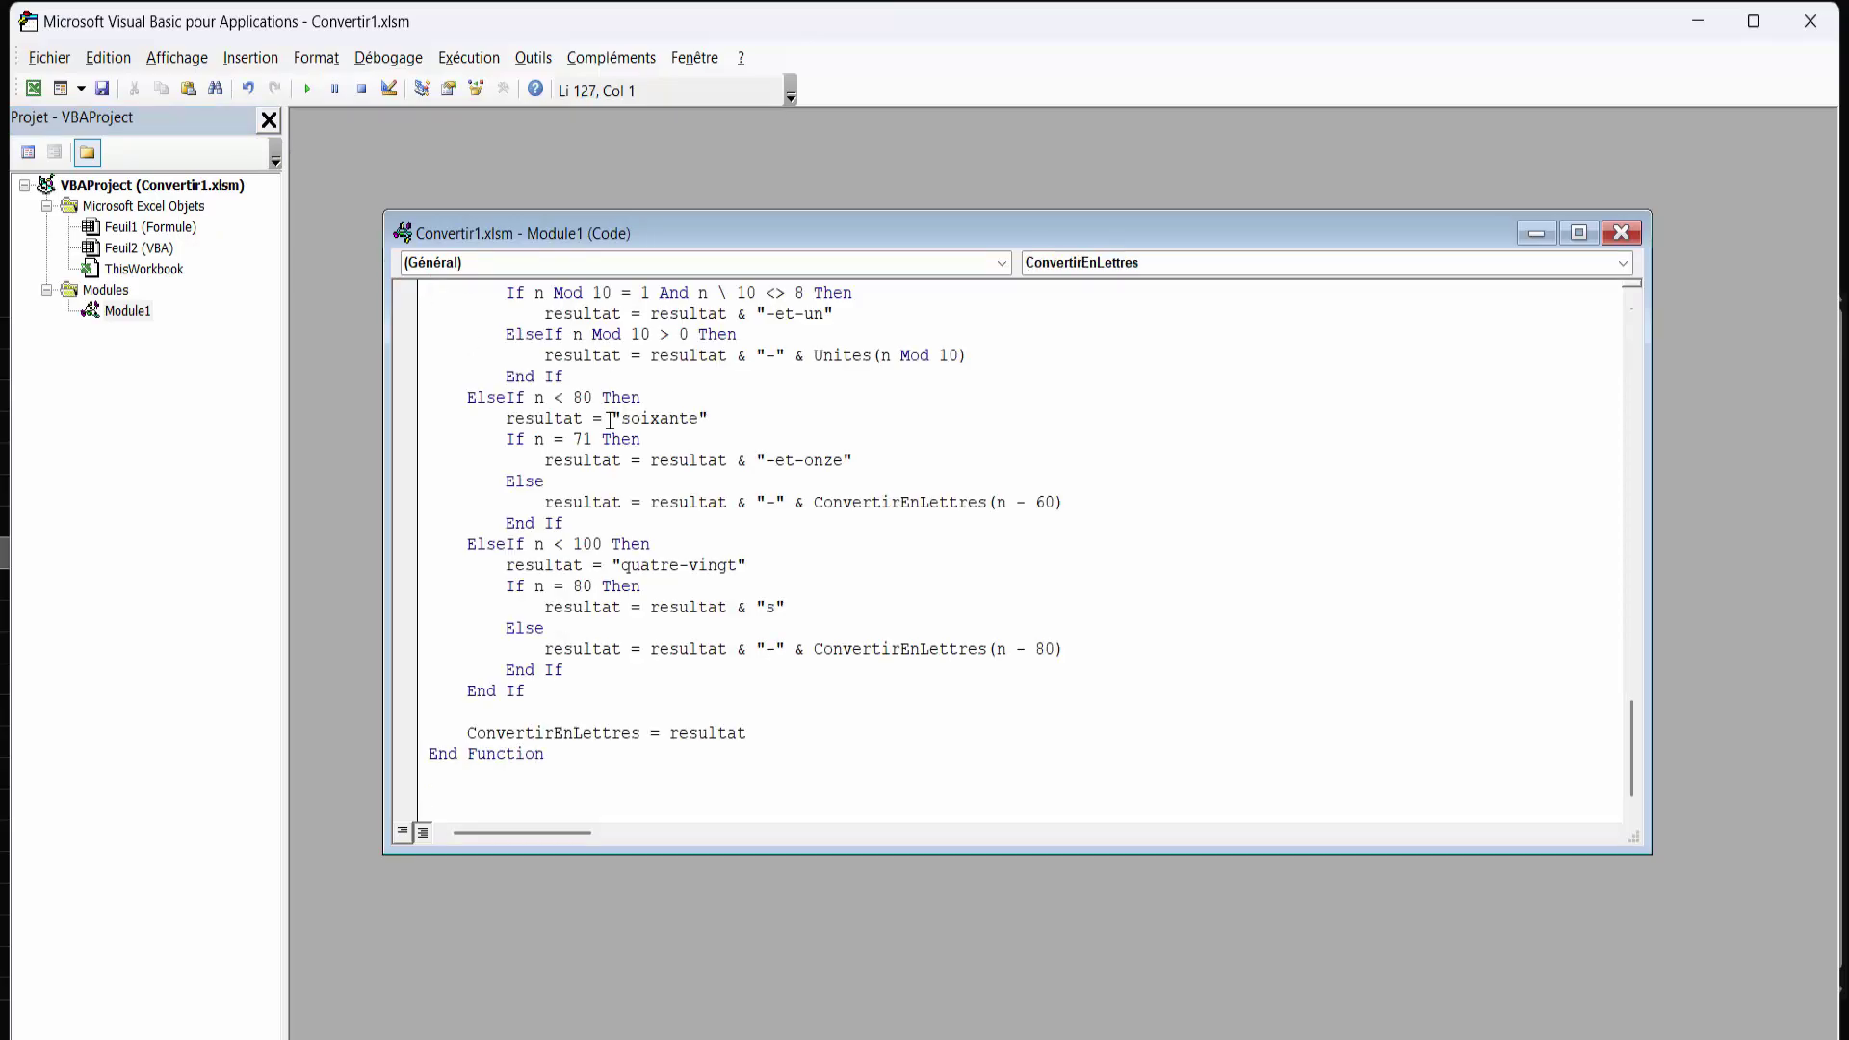
# Review the pasted NombreEnLettres and ConvertirEnLettres functions, then close the VBA editor.
pyautogui.scroll(8, 610, 421)
pyautogui.scroll(8, 607, 409)
pyautogui.scroll(8, 604, 400)
pyautogui.scroll(8, 600, 388)
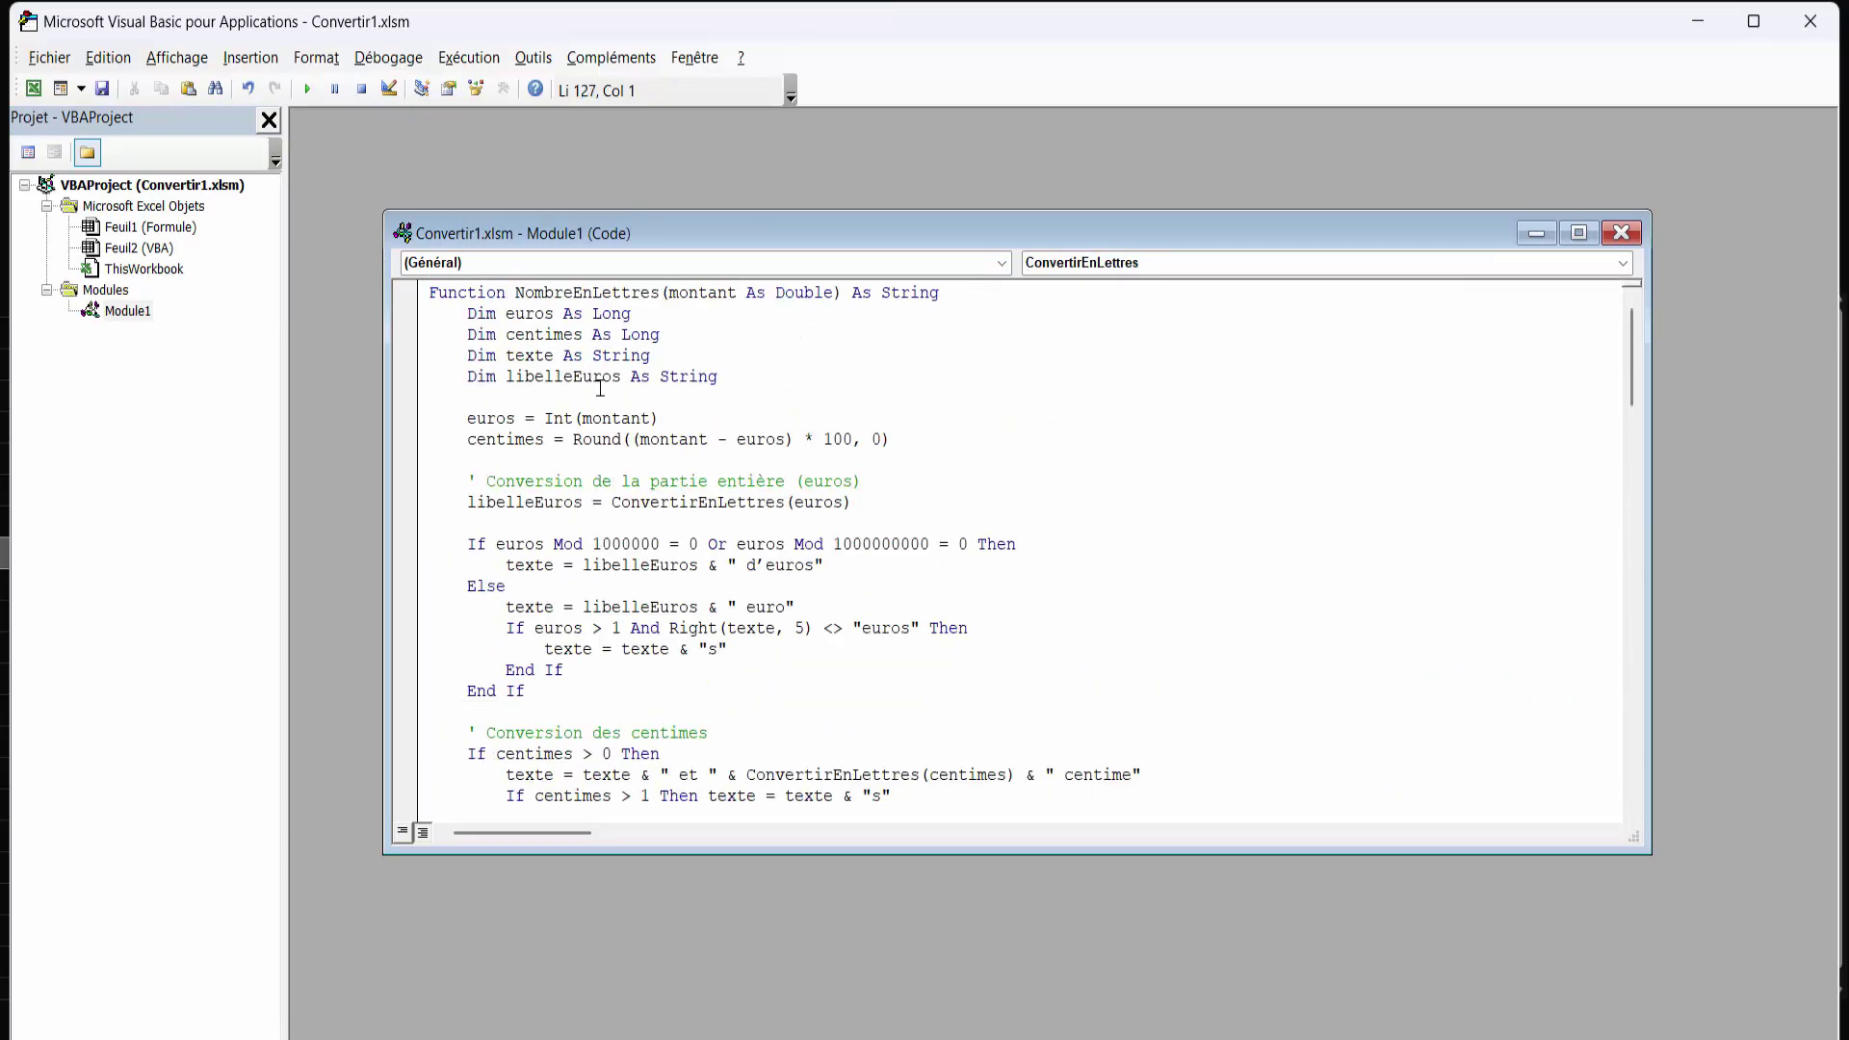
pyautogui.scroll(-3, 600, 389)
pyautogui.scroll(-6, 600, 388)
pyautogui.scroll(-6, 600, 389)
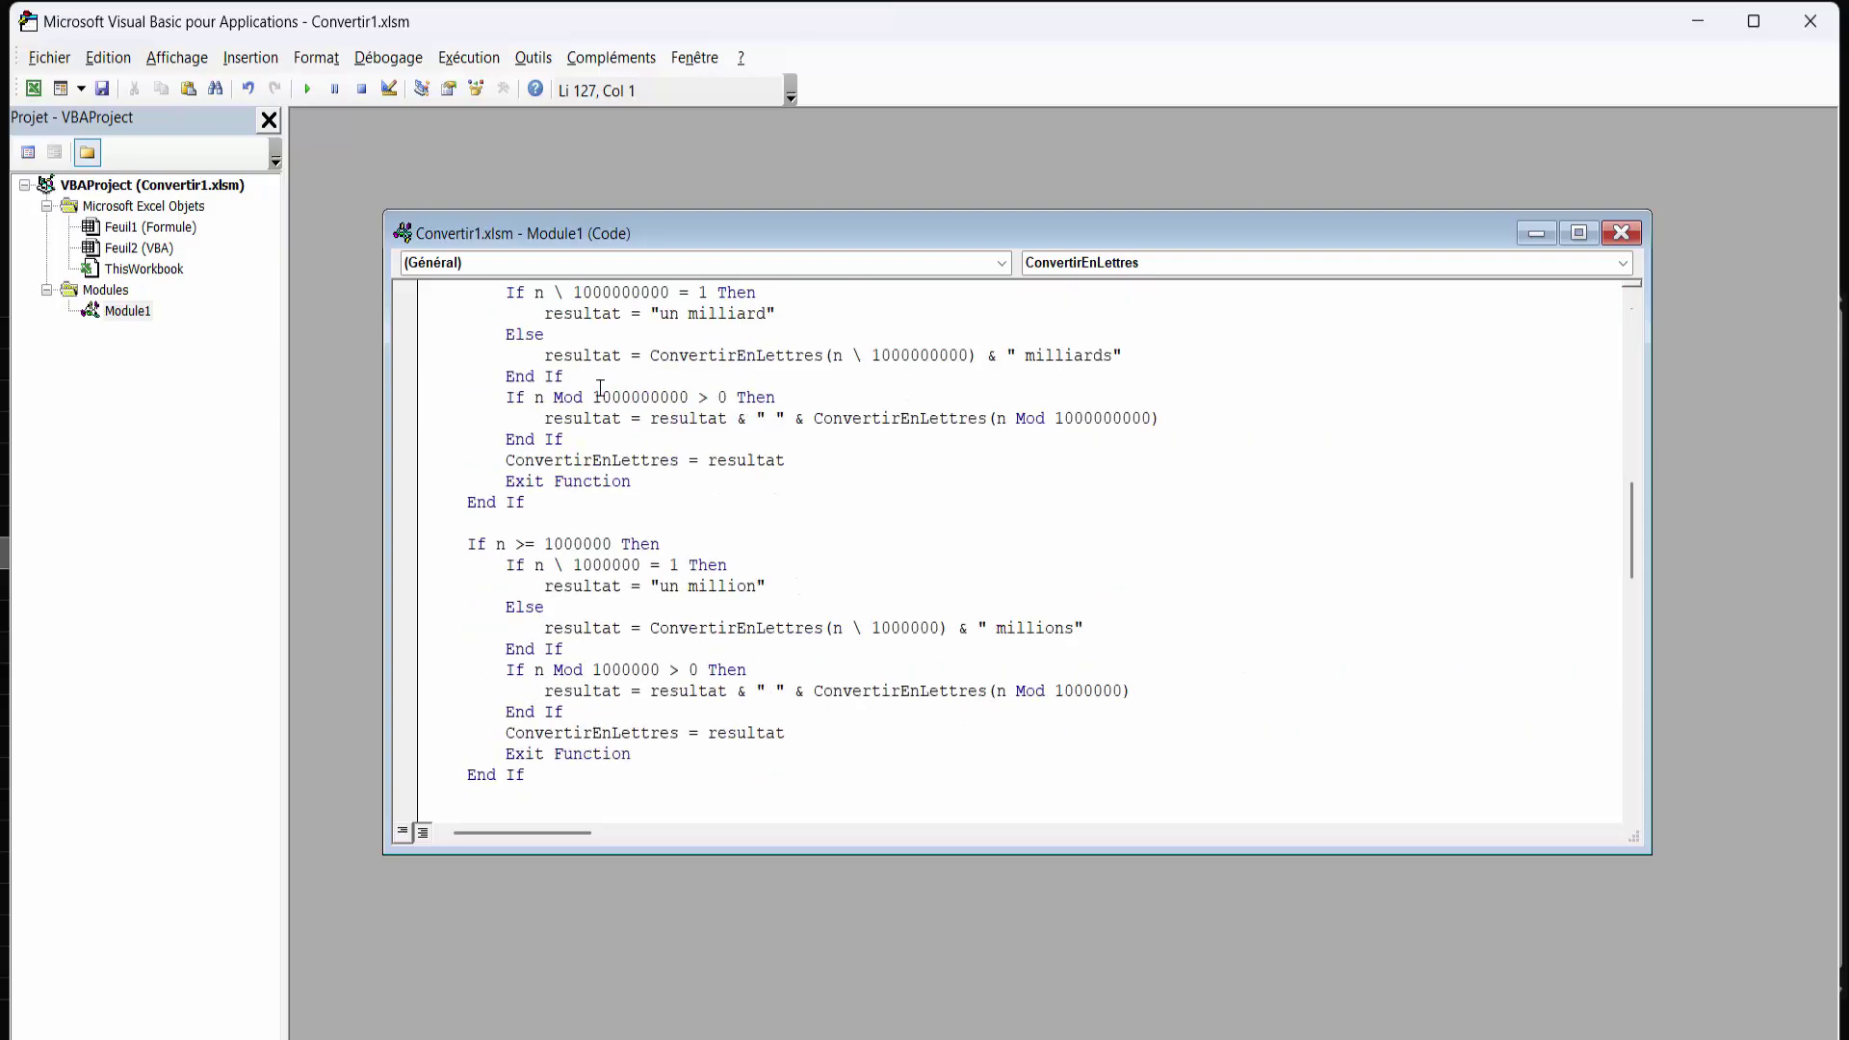
pyautogui.scroll(-6, 600, 388)
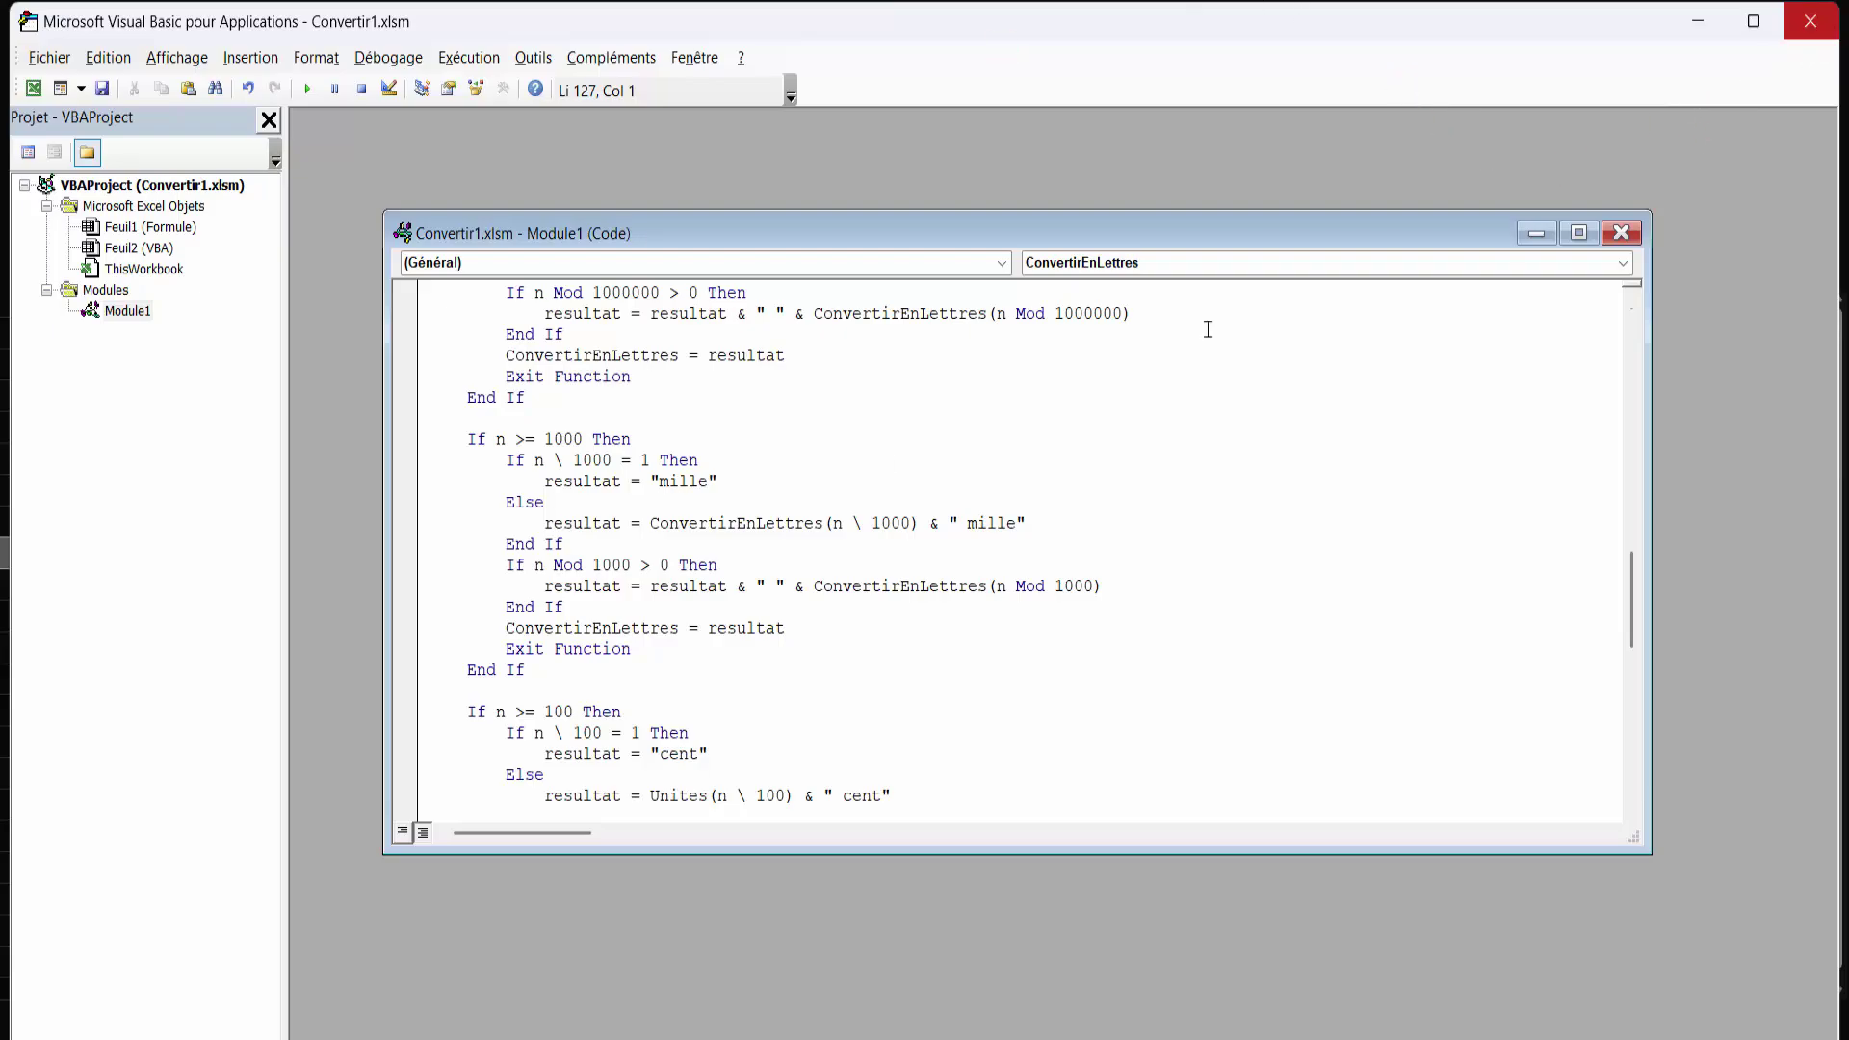
pyautogui.scroll(5, 836, 445)
pyautogui.scroll(10, 836, 445)
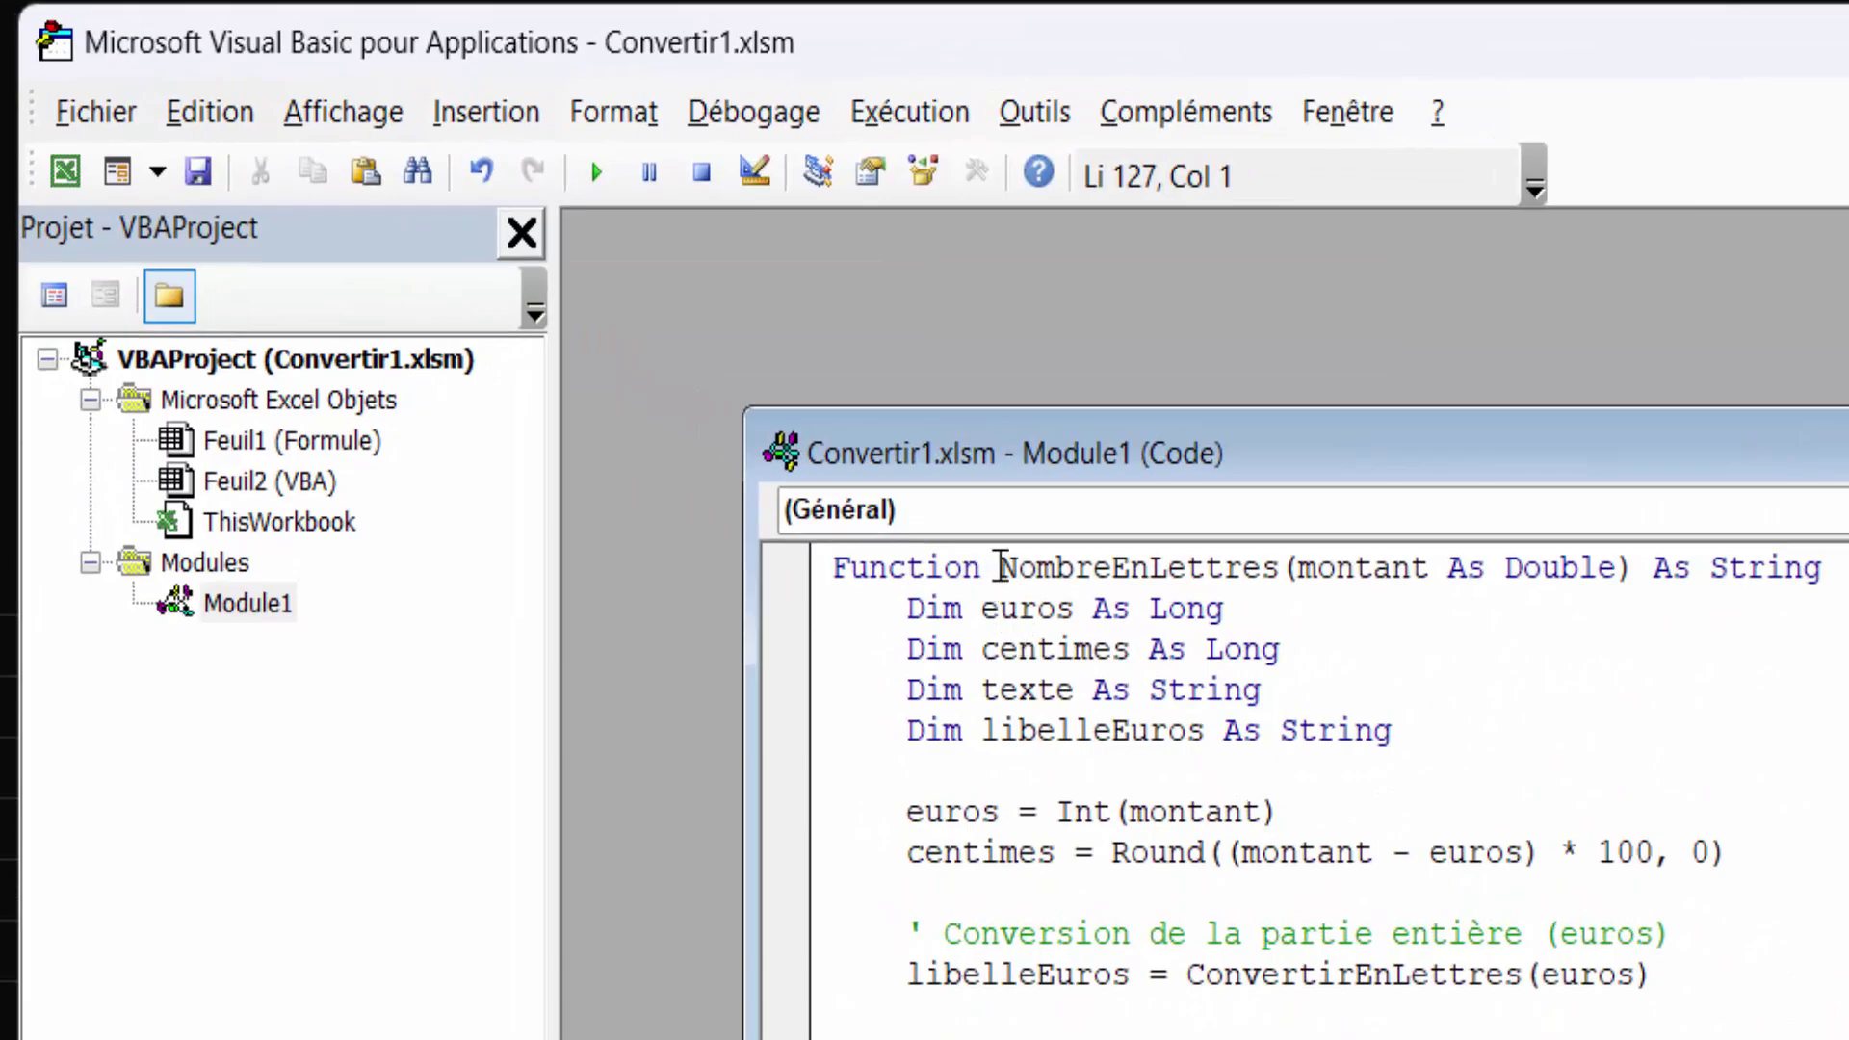
pyautogui.click(1000, 568)
pyautogui.moveTo(999, 566); pyautogui.dragTo(1278, 566)
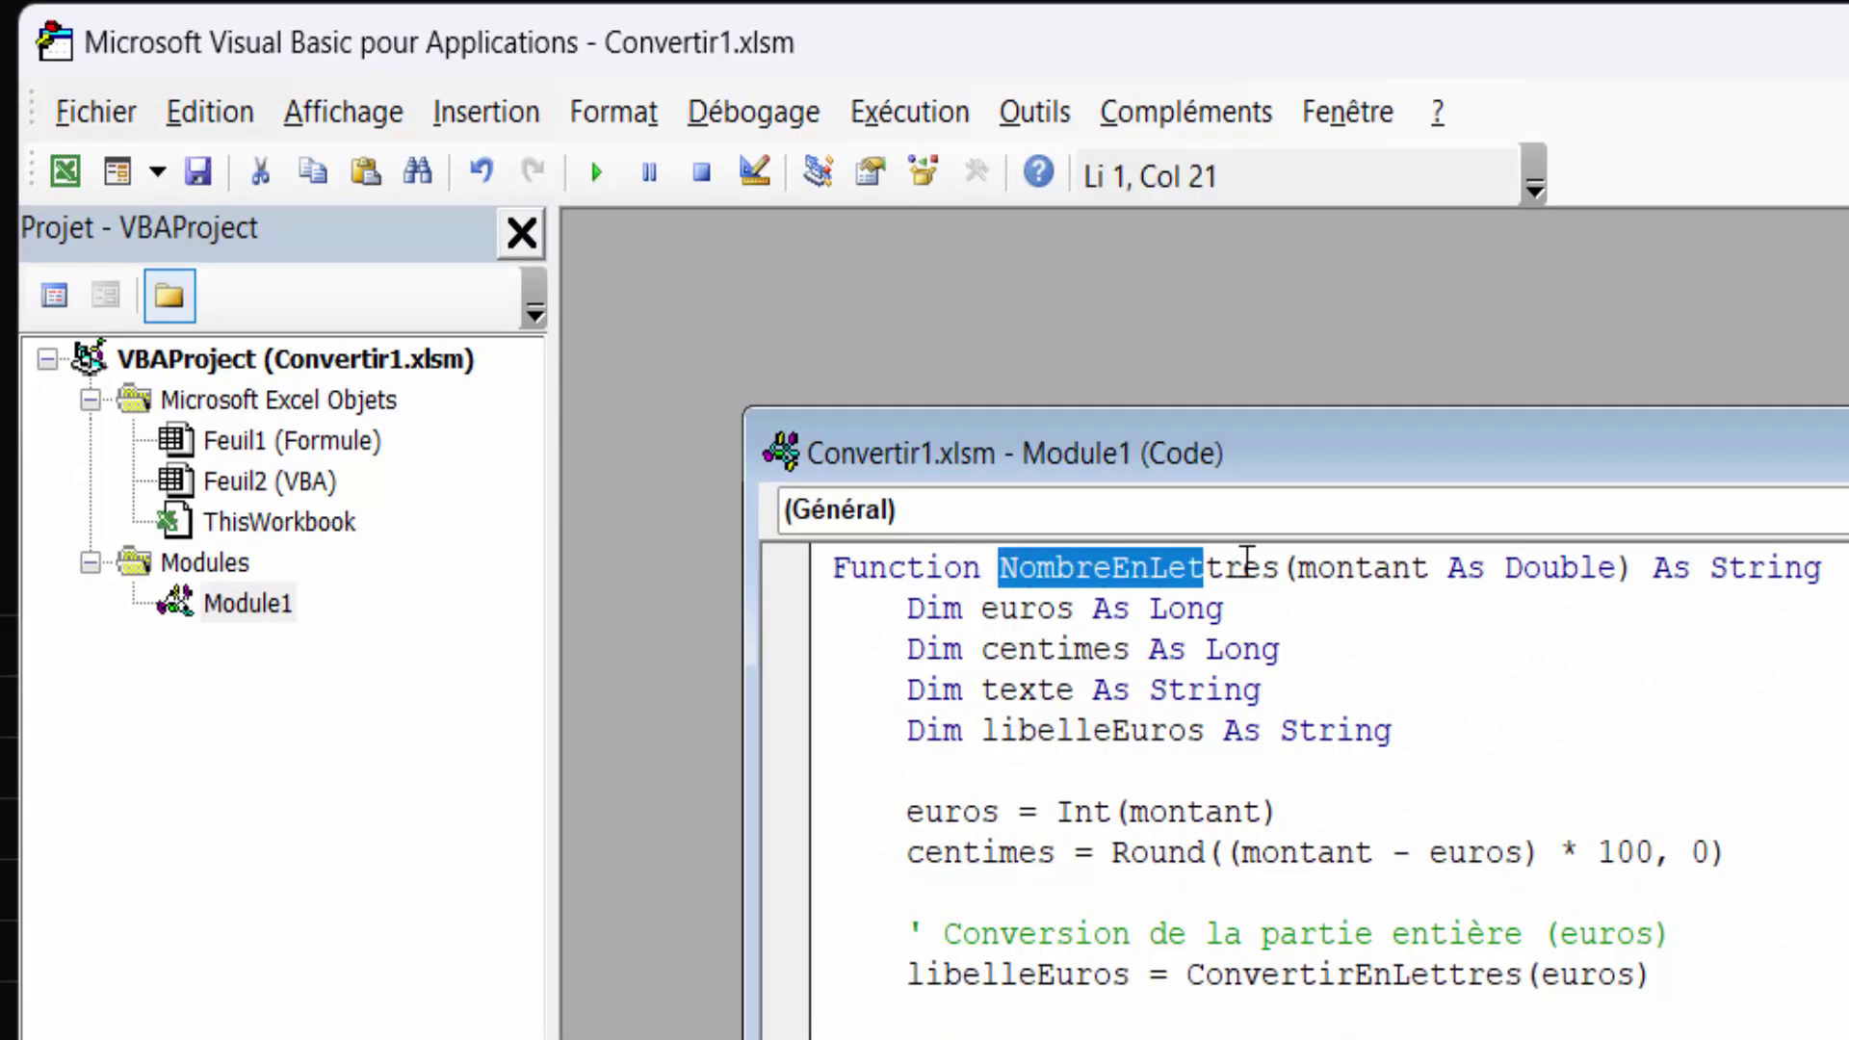
pyautogui.click(1291, 690)
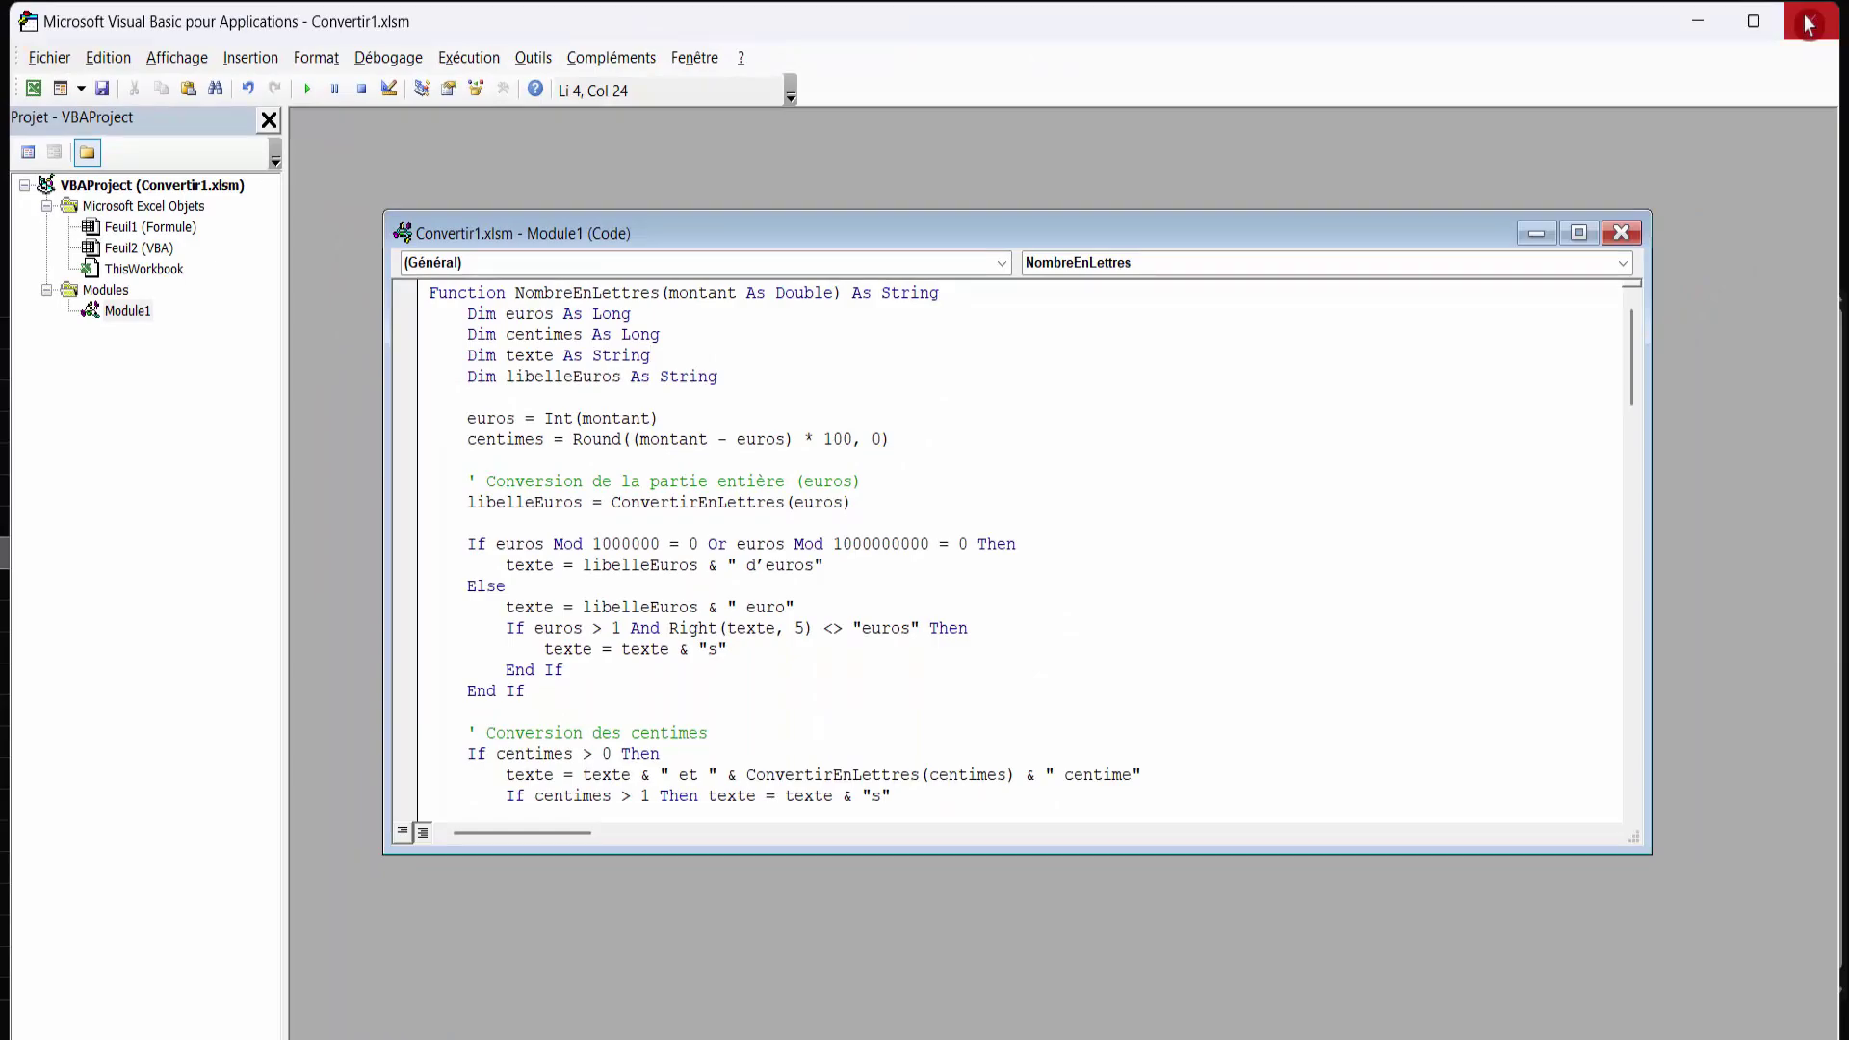
pyautogui.click(1807, 25)
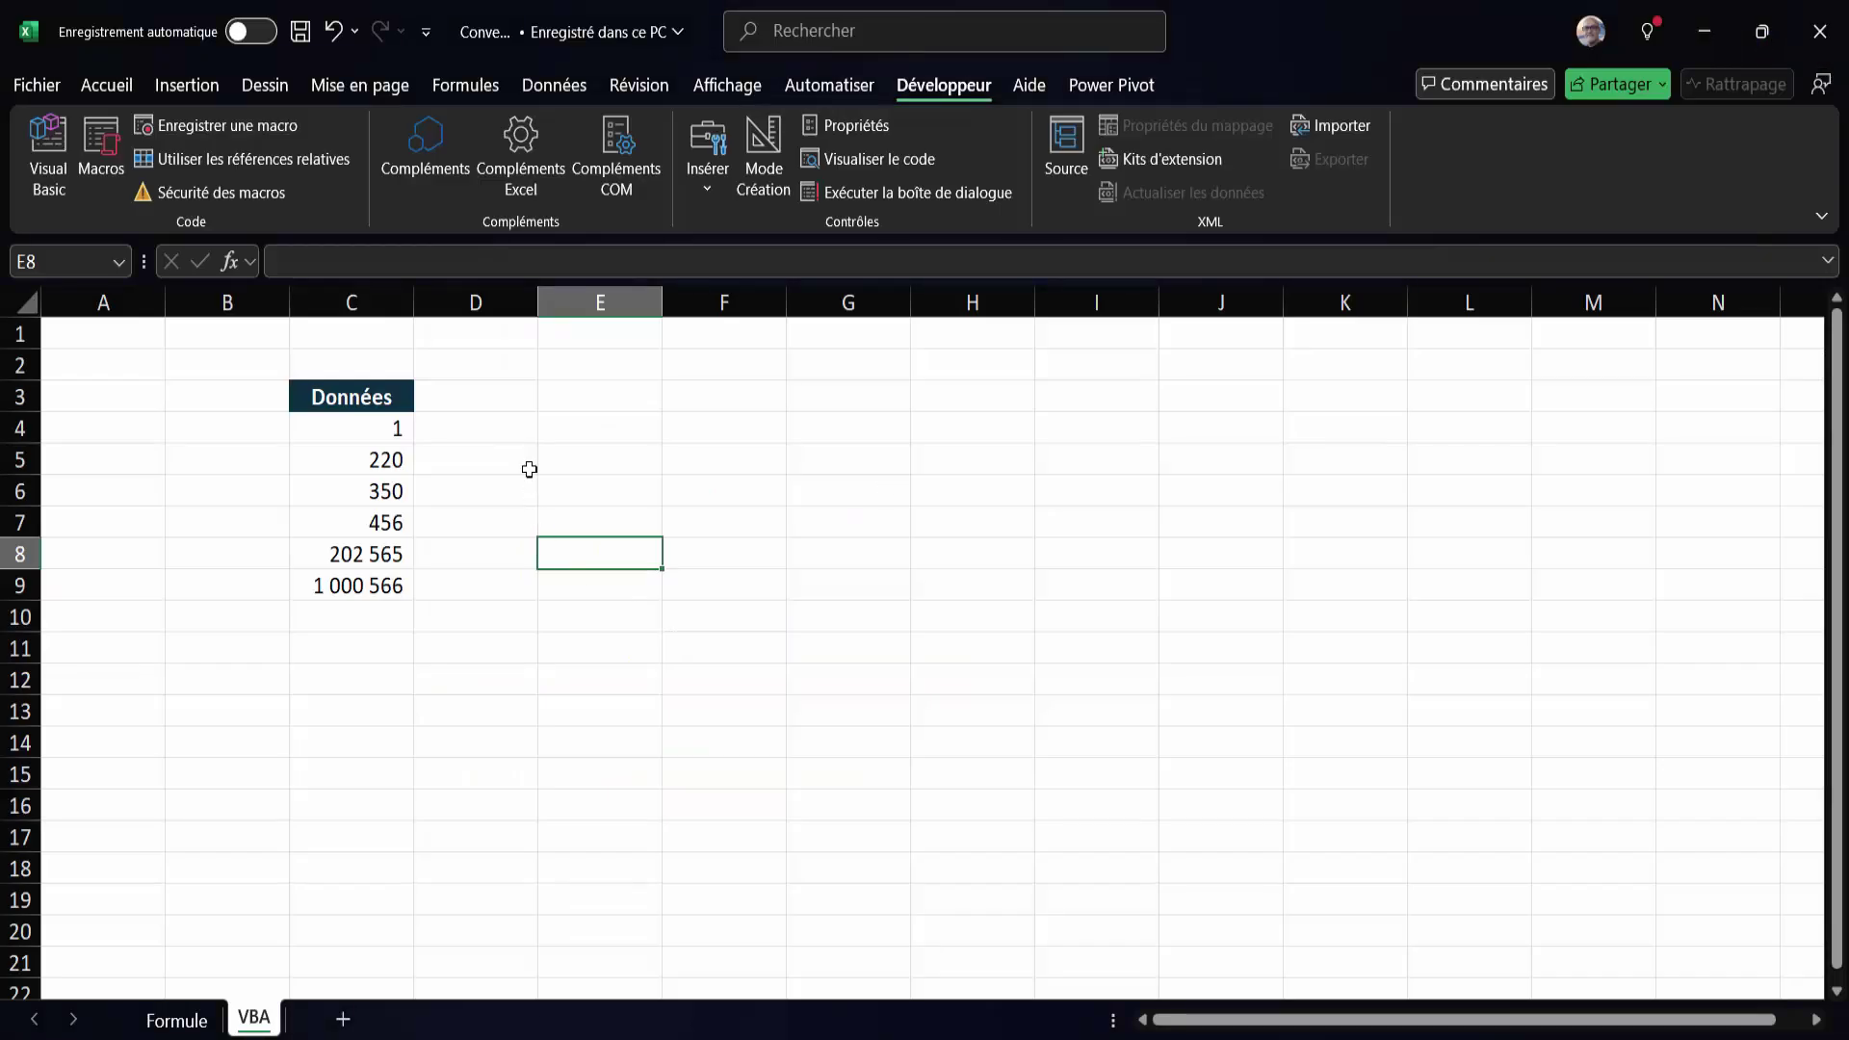
# Enter the formula =NombreEnLettres(C4) in cell D4.
pyautogui.click(495, 449)
pyautogui.click(495, 432)
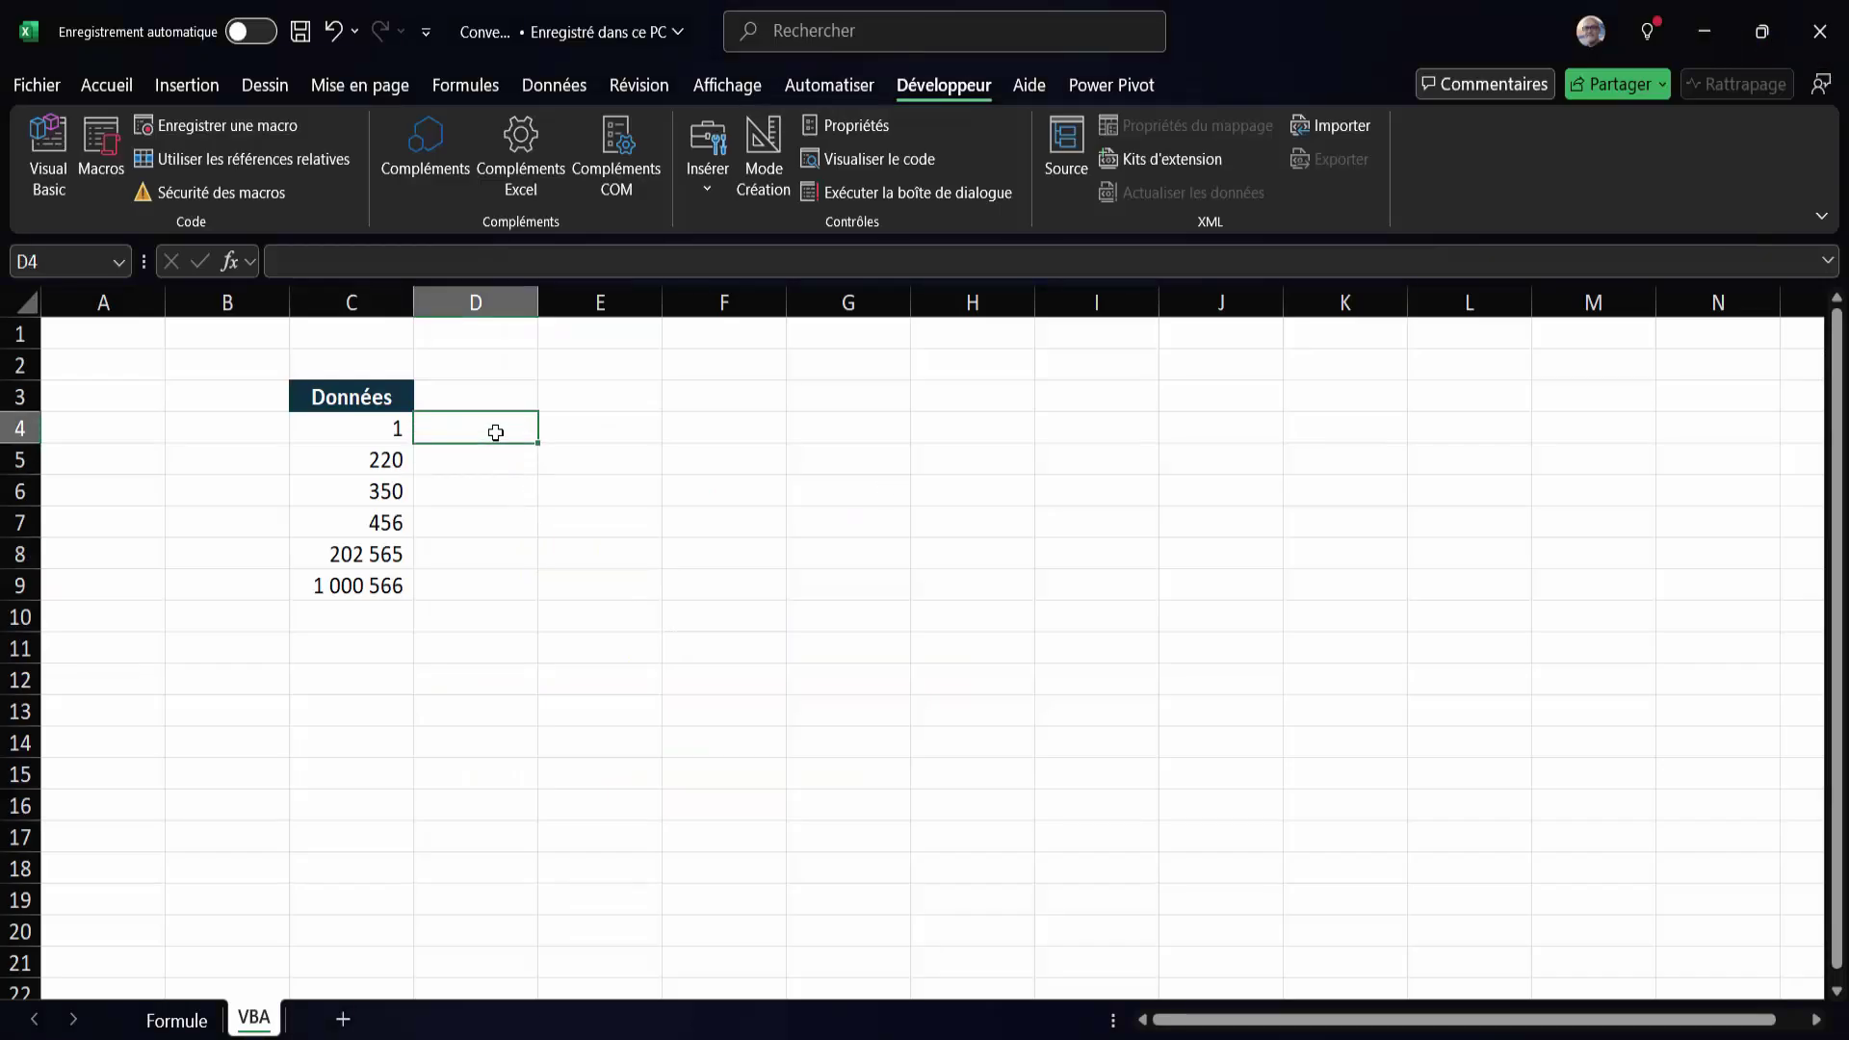
pyautogui.write('=nom')
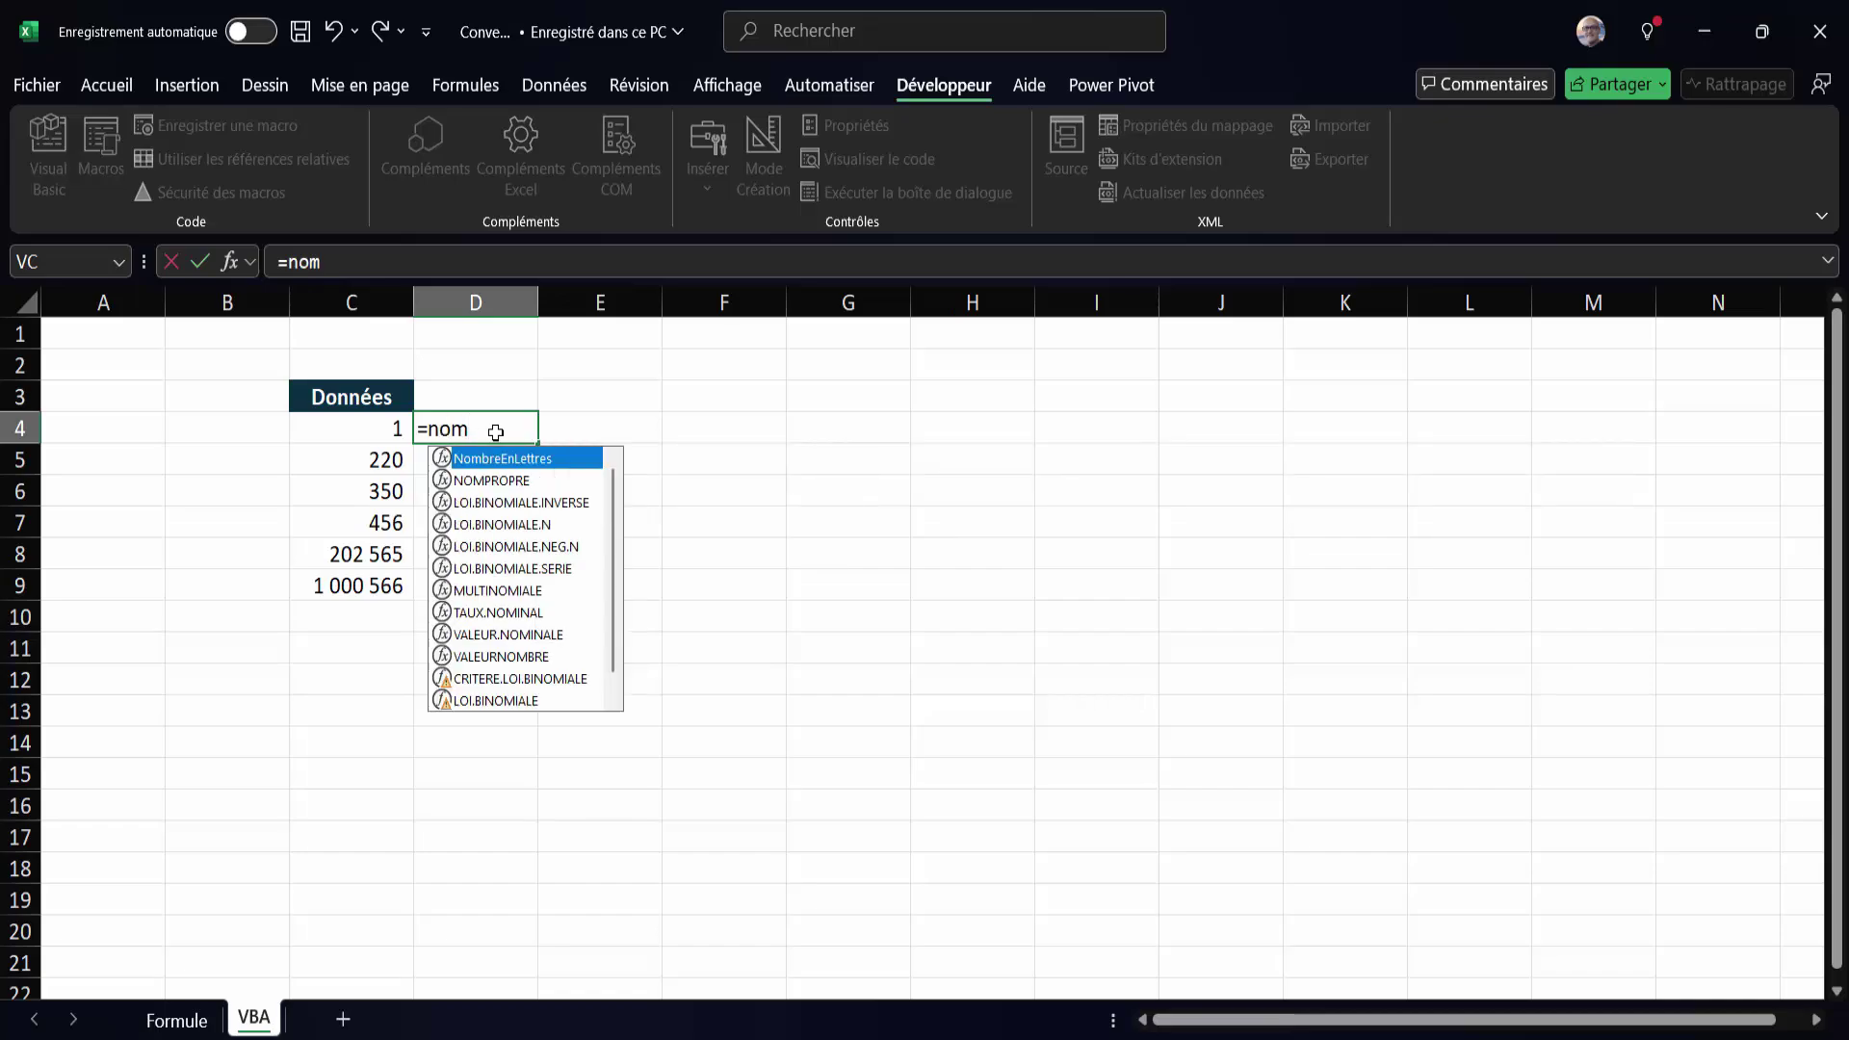
pyautogui.doubleClick(489, 460)
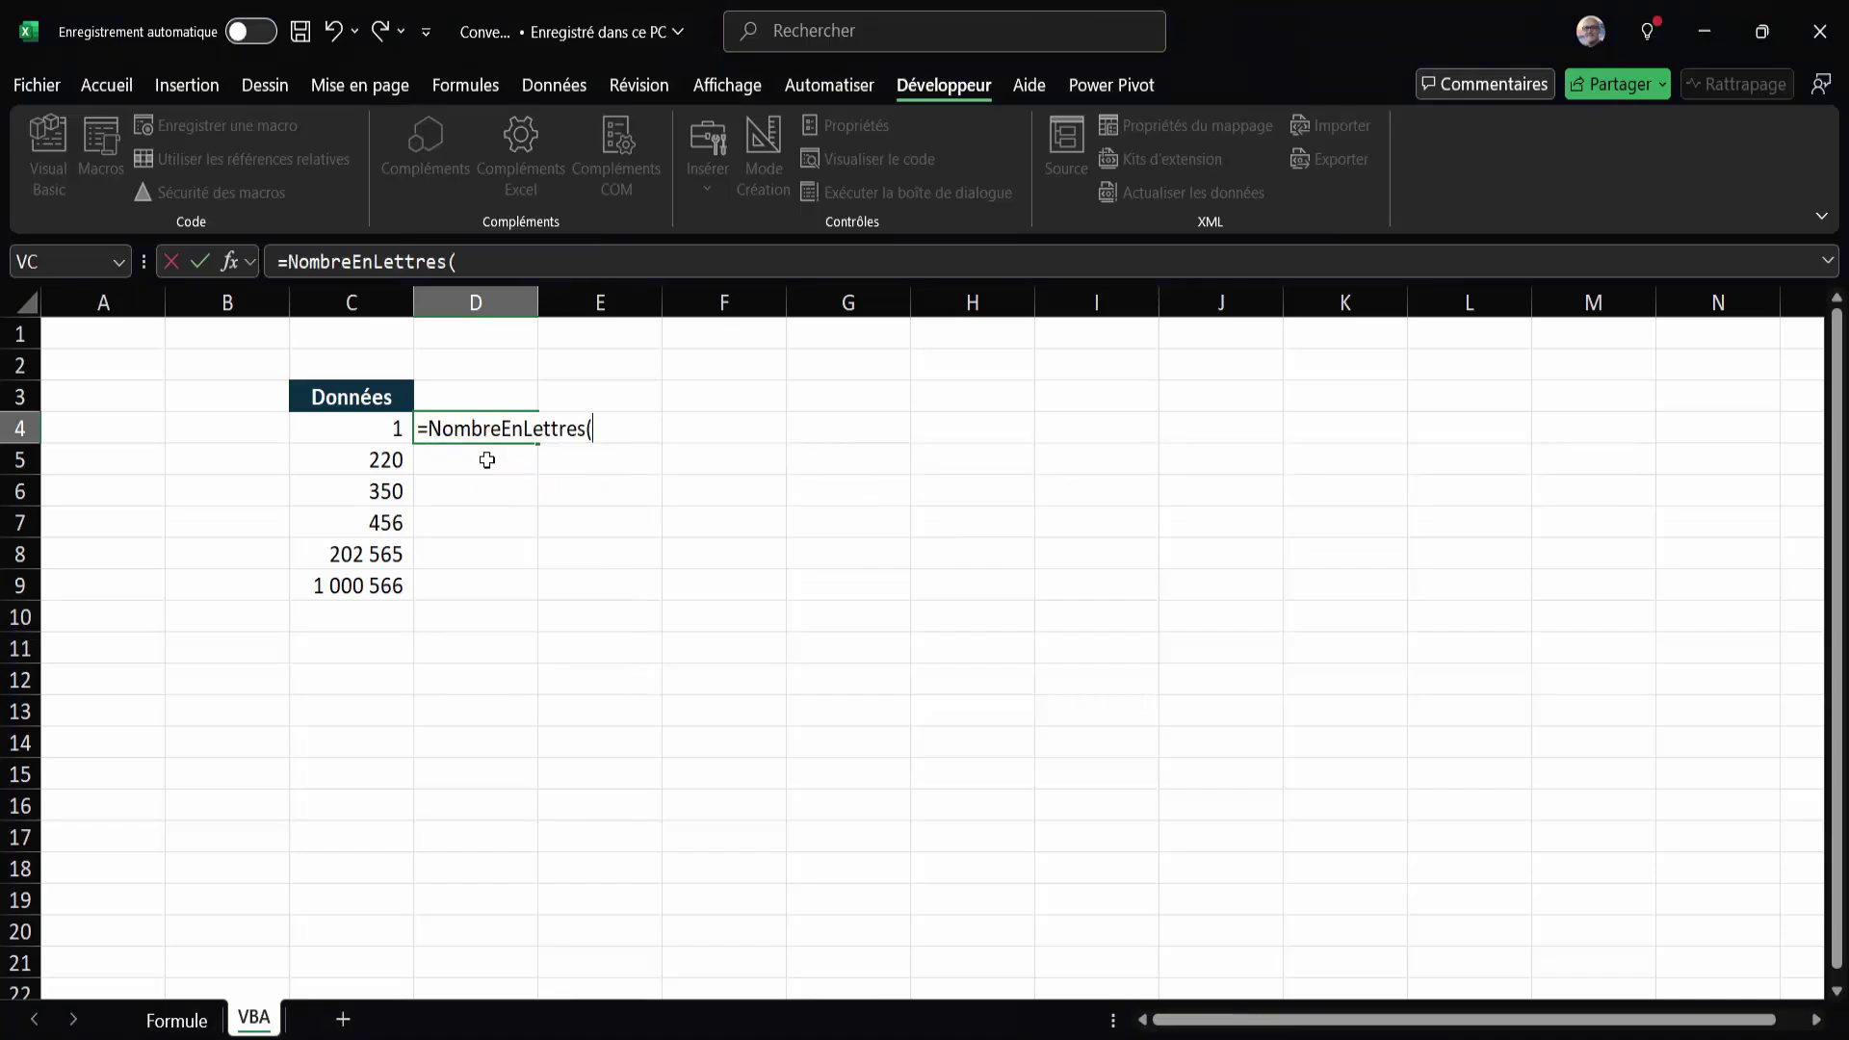
pyautogui.click(381, 424)
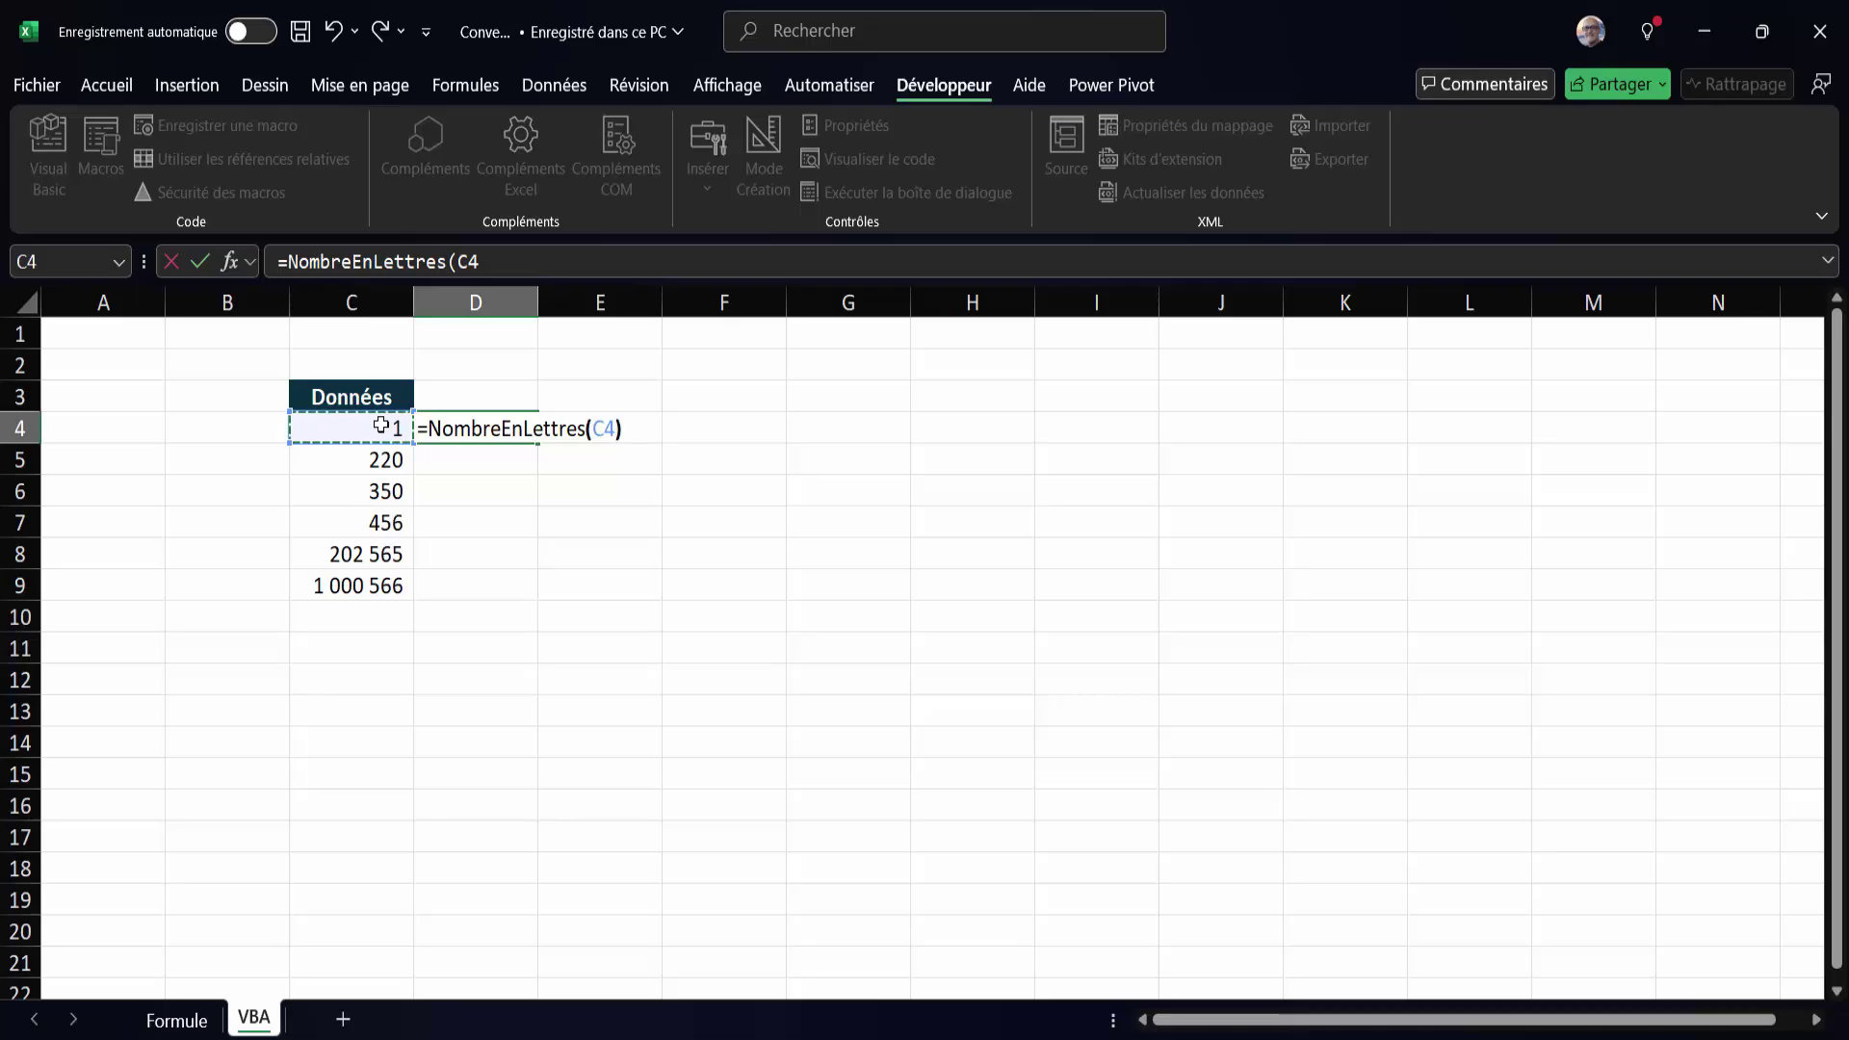
pyautogui.press('Return')
# Fill the formula down to D9 and autofit column D to the longest wording.
pyautogui.click(421, 429)
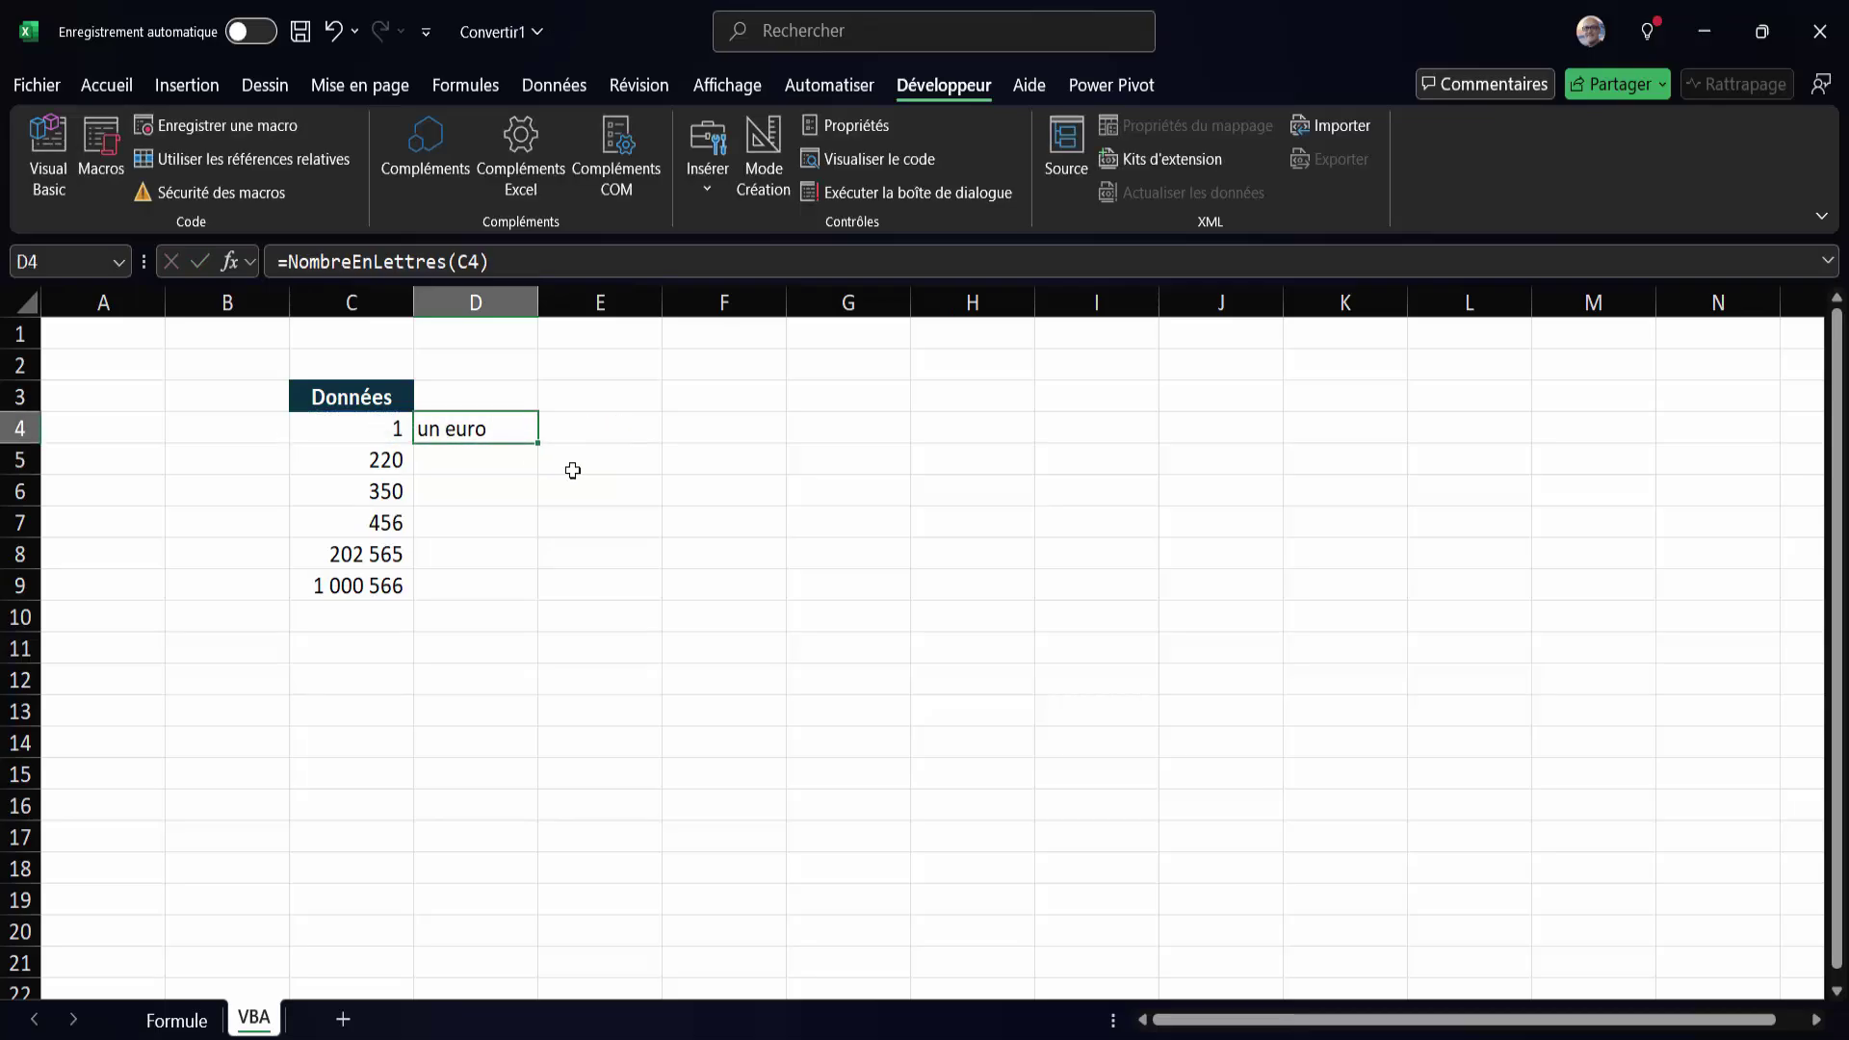
pyautogui.moveTo(538, 443); pyautogui.dragTo(538, 602)
pyautogui.doubleClick(540, 302)
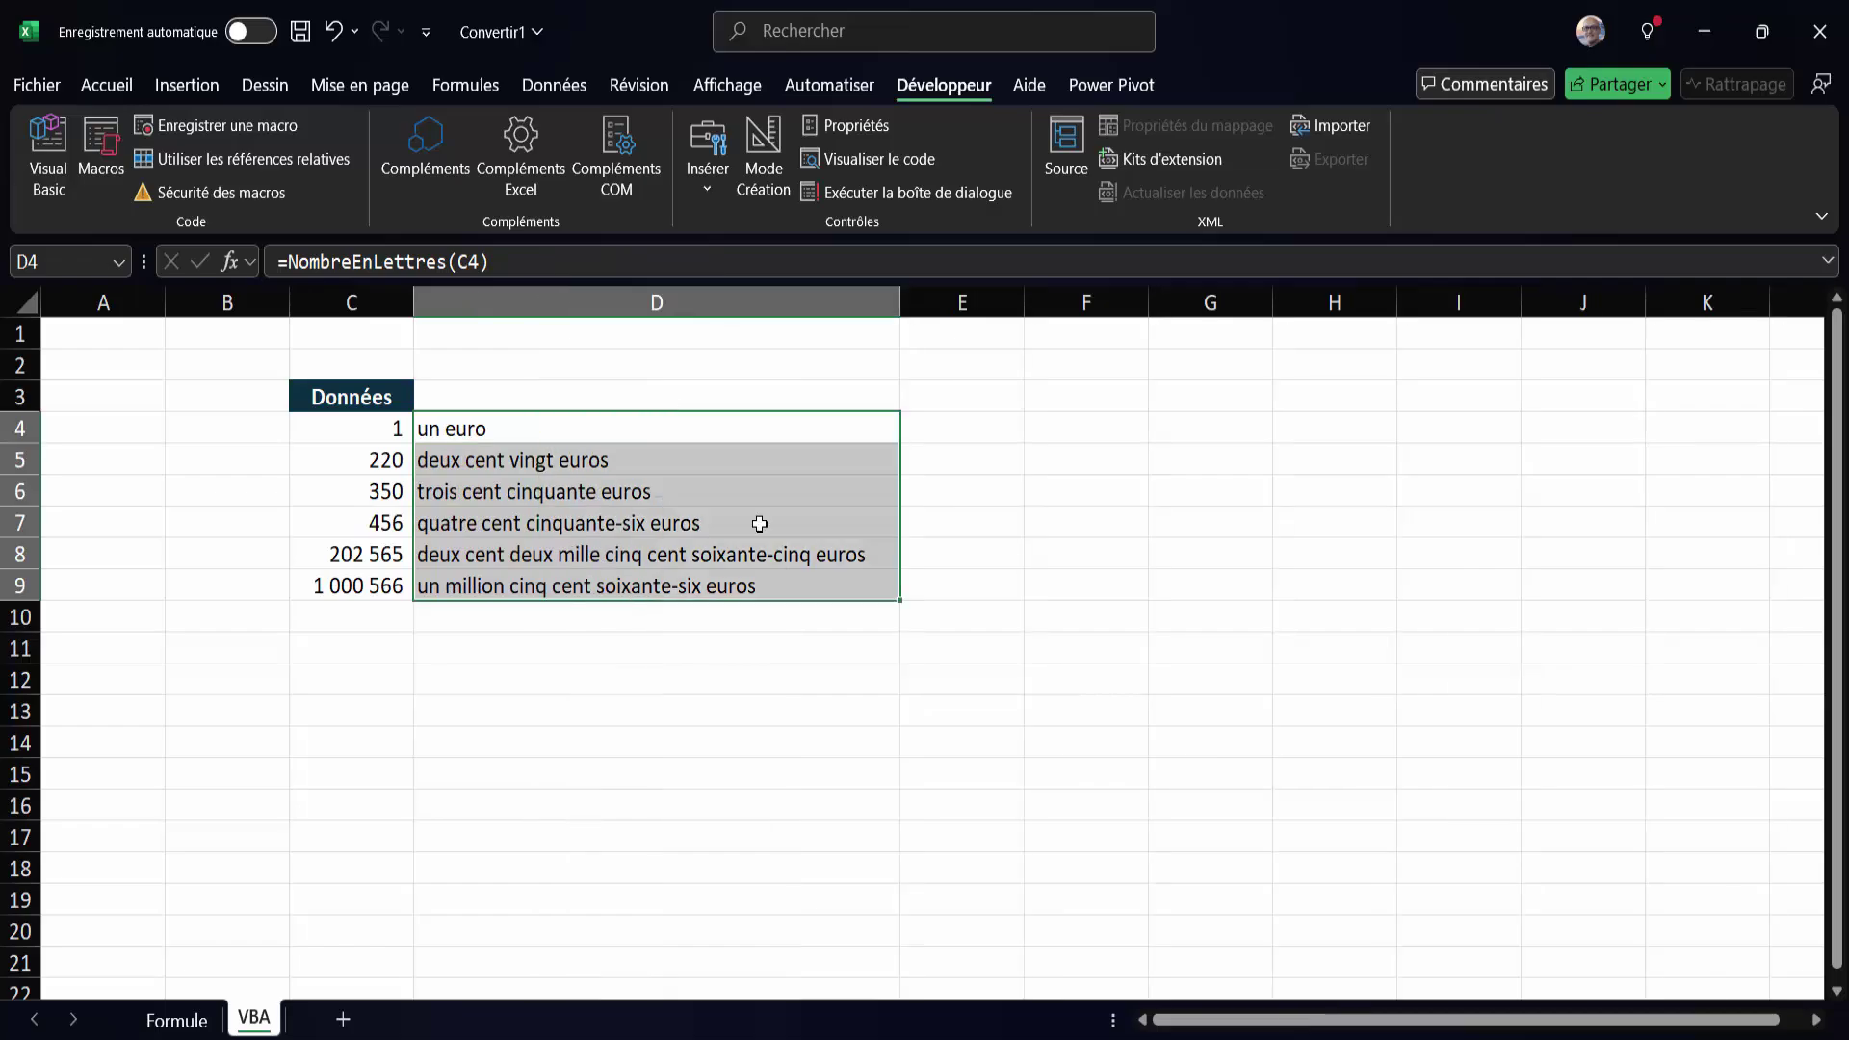
pyautogui.click(743, 643)
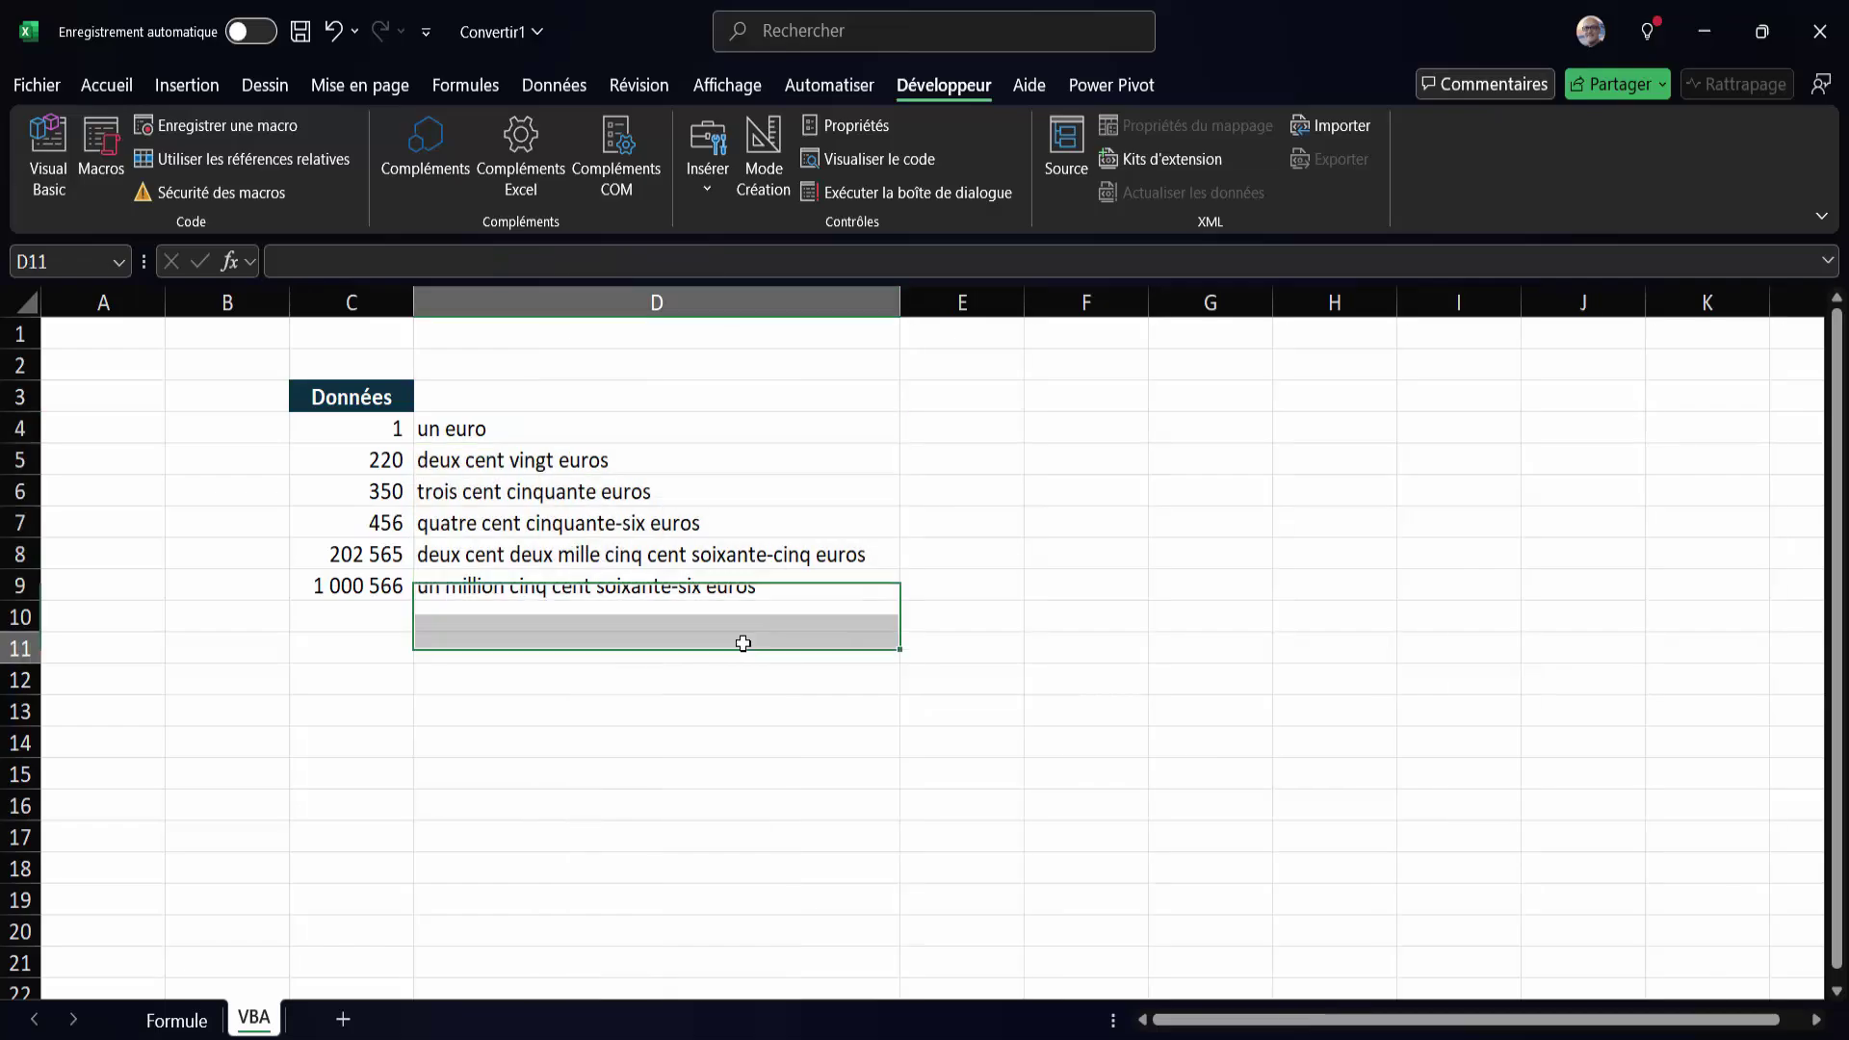
pyautogui.click(352, 595)
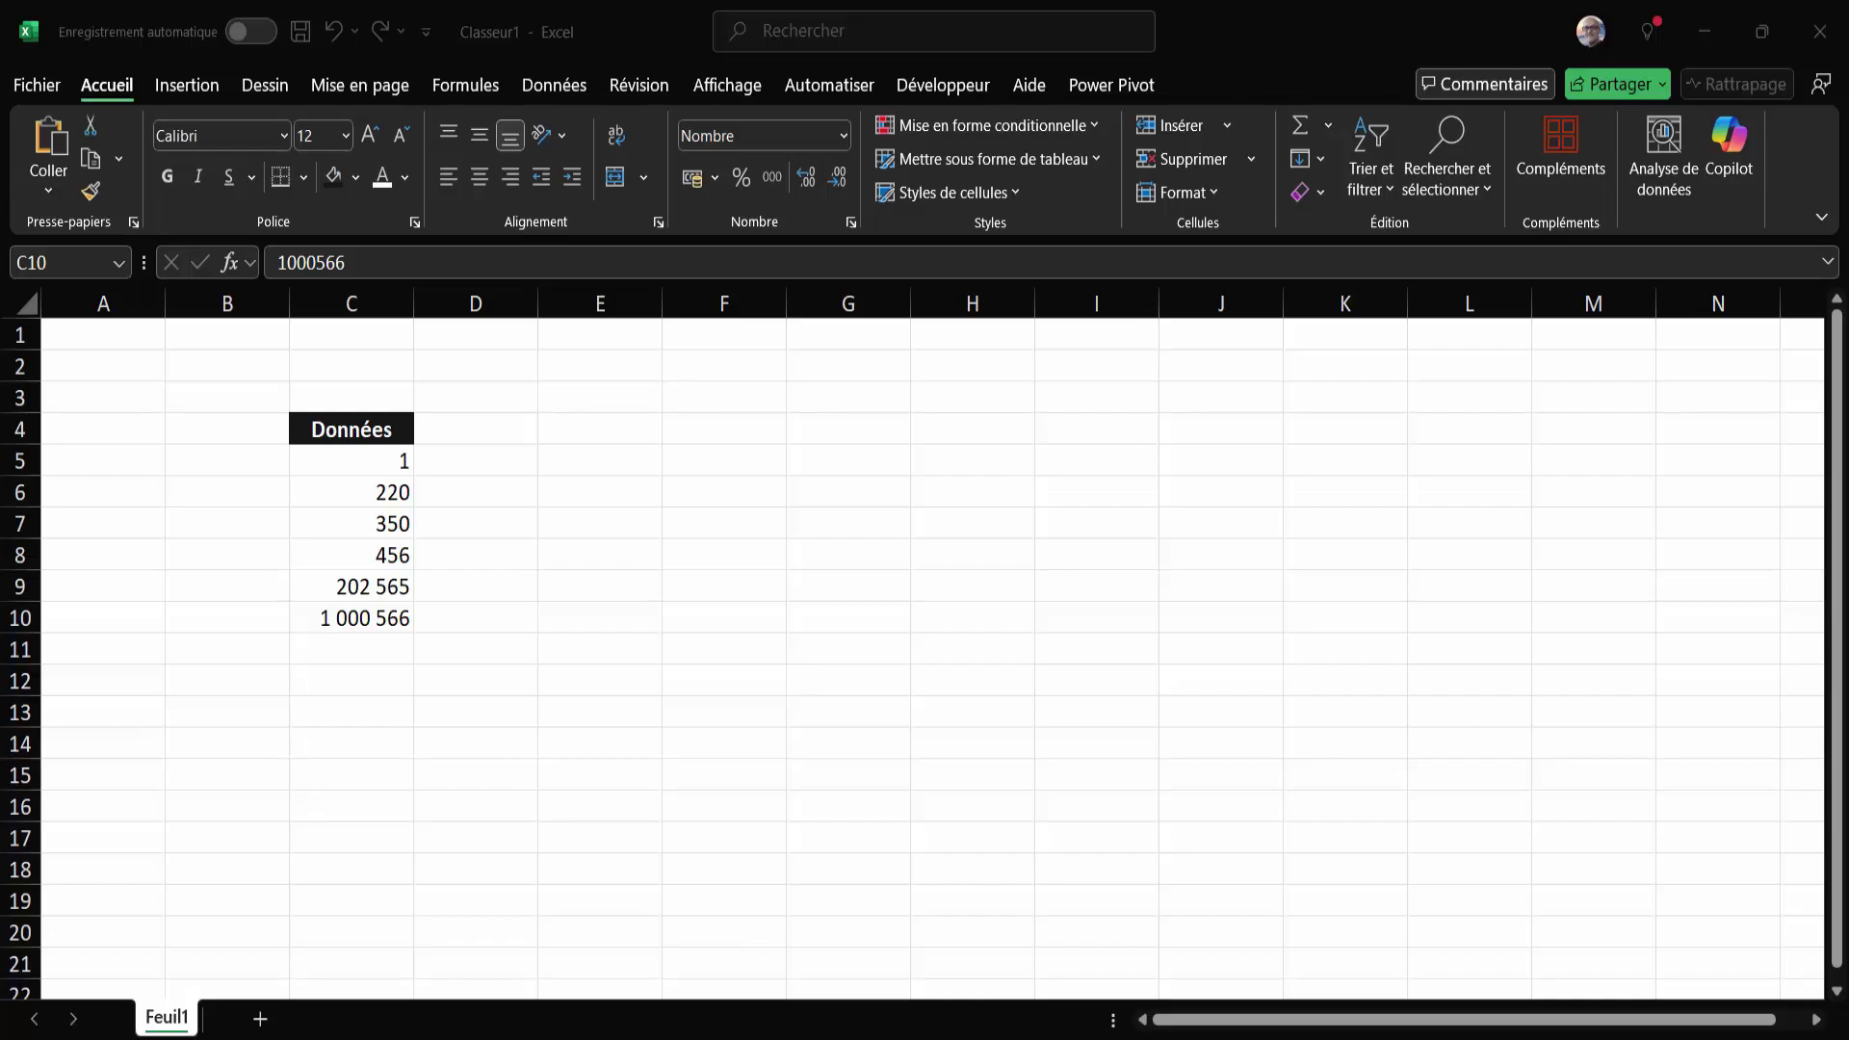
# Show the Données ribbon tab and select a cell within the Données numbers in column C.
pyautogui.click(569, 467)
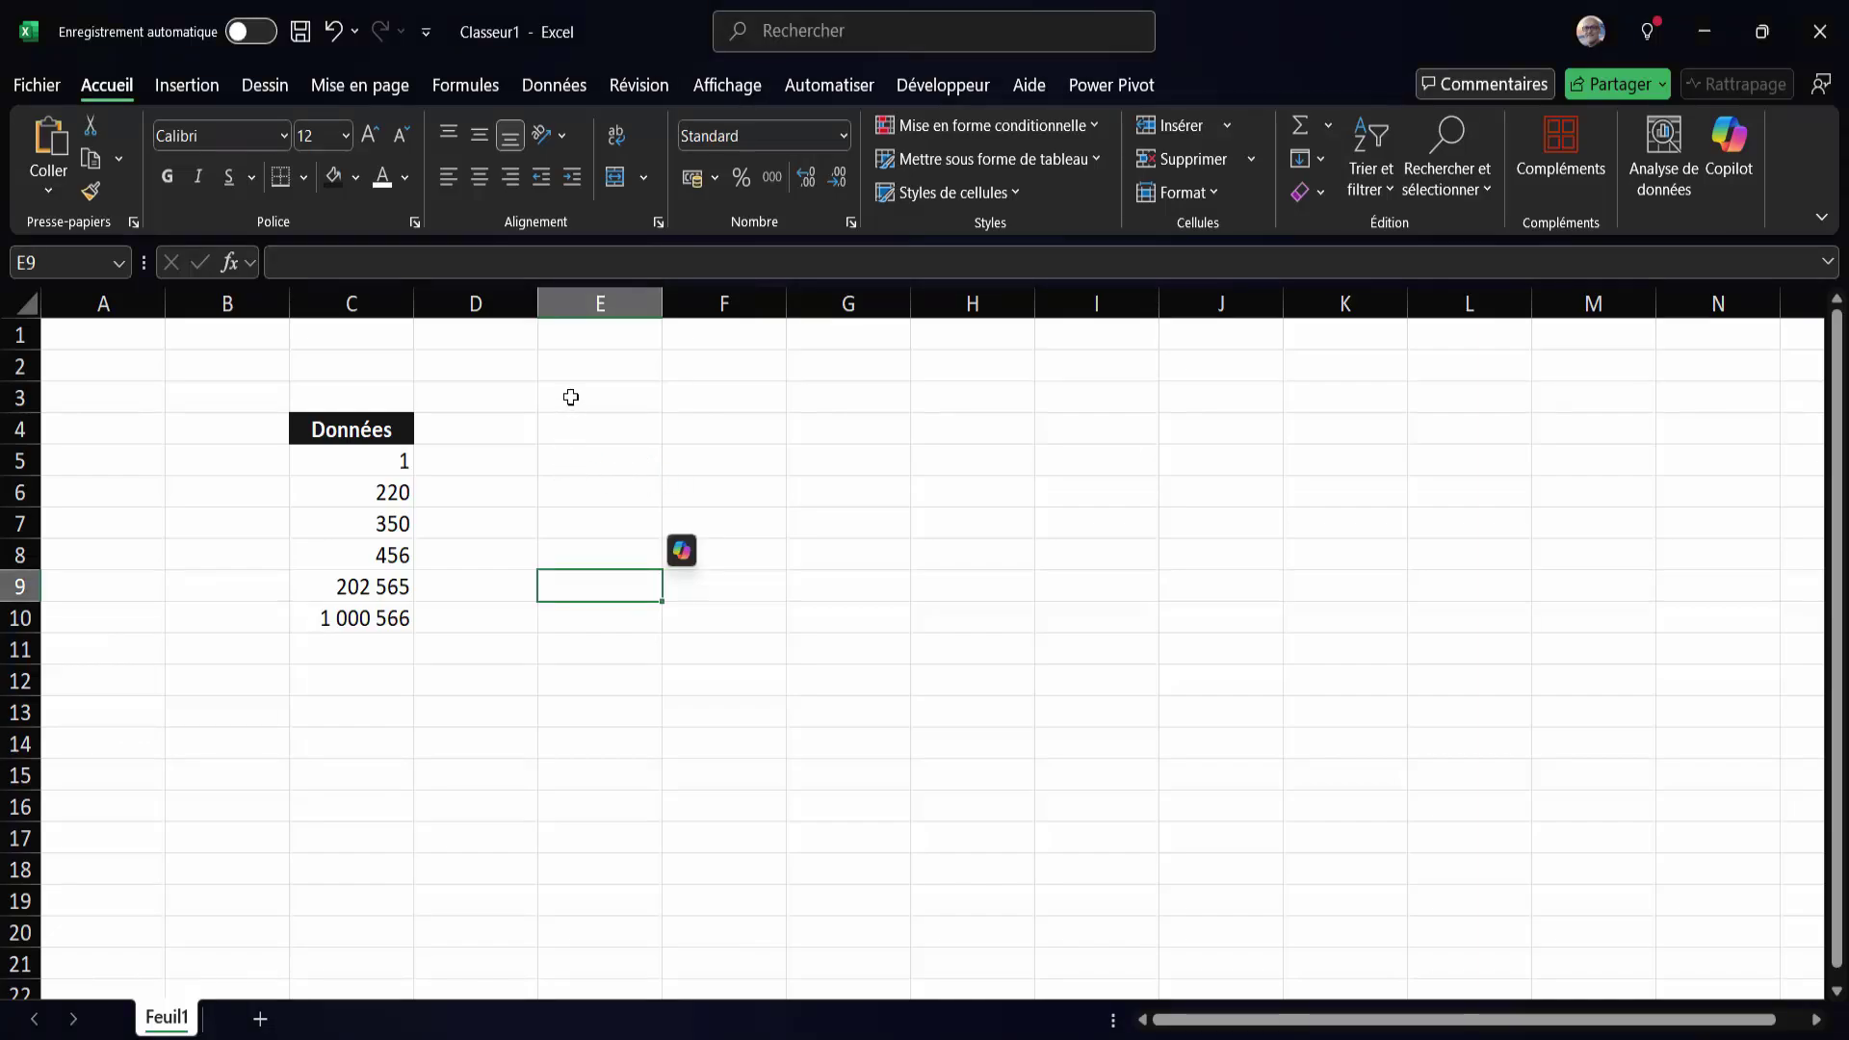
pyautogui.click(566, 87)
pyautogui.click(567, 87)
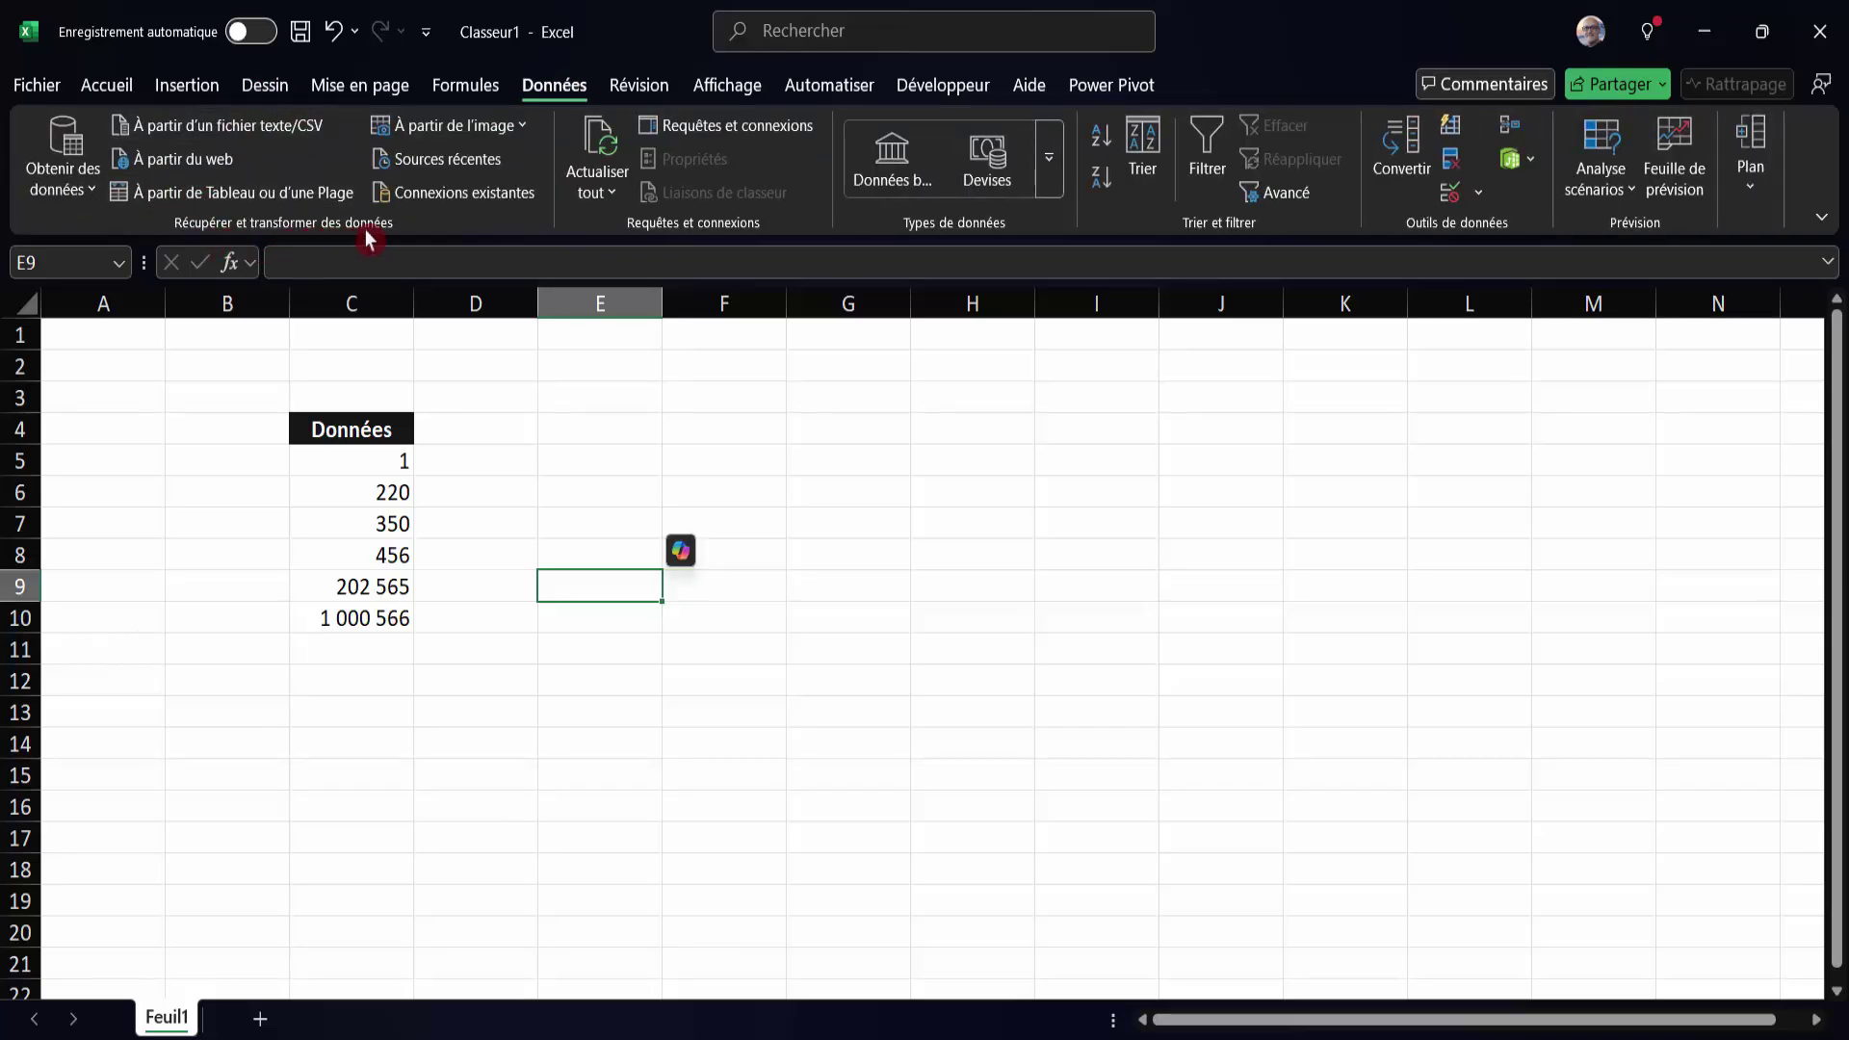
pyautogui.click(330, 501)
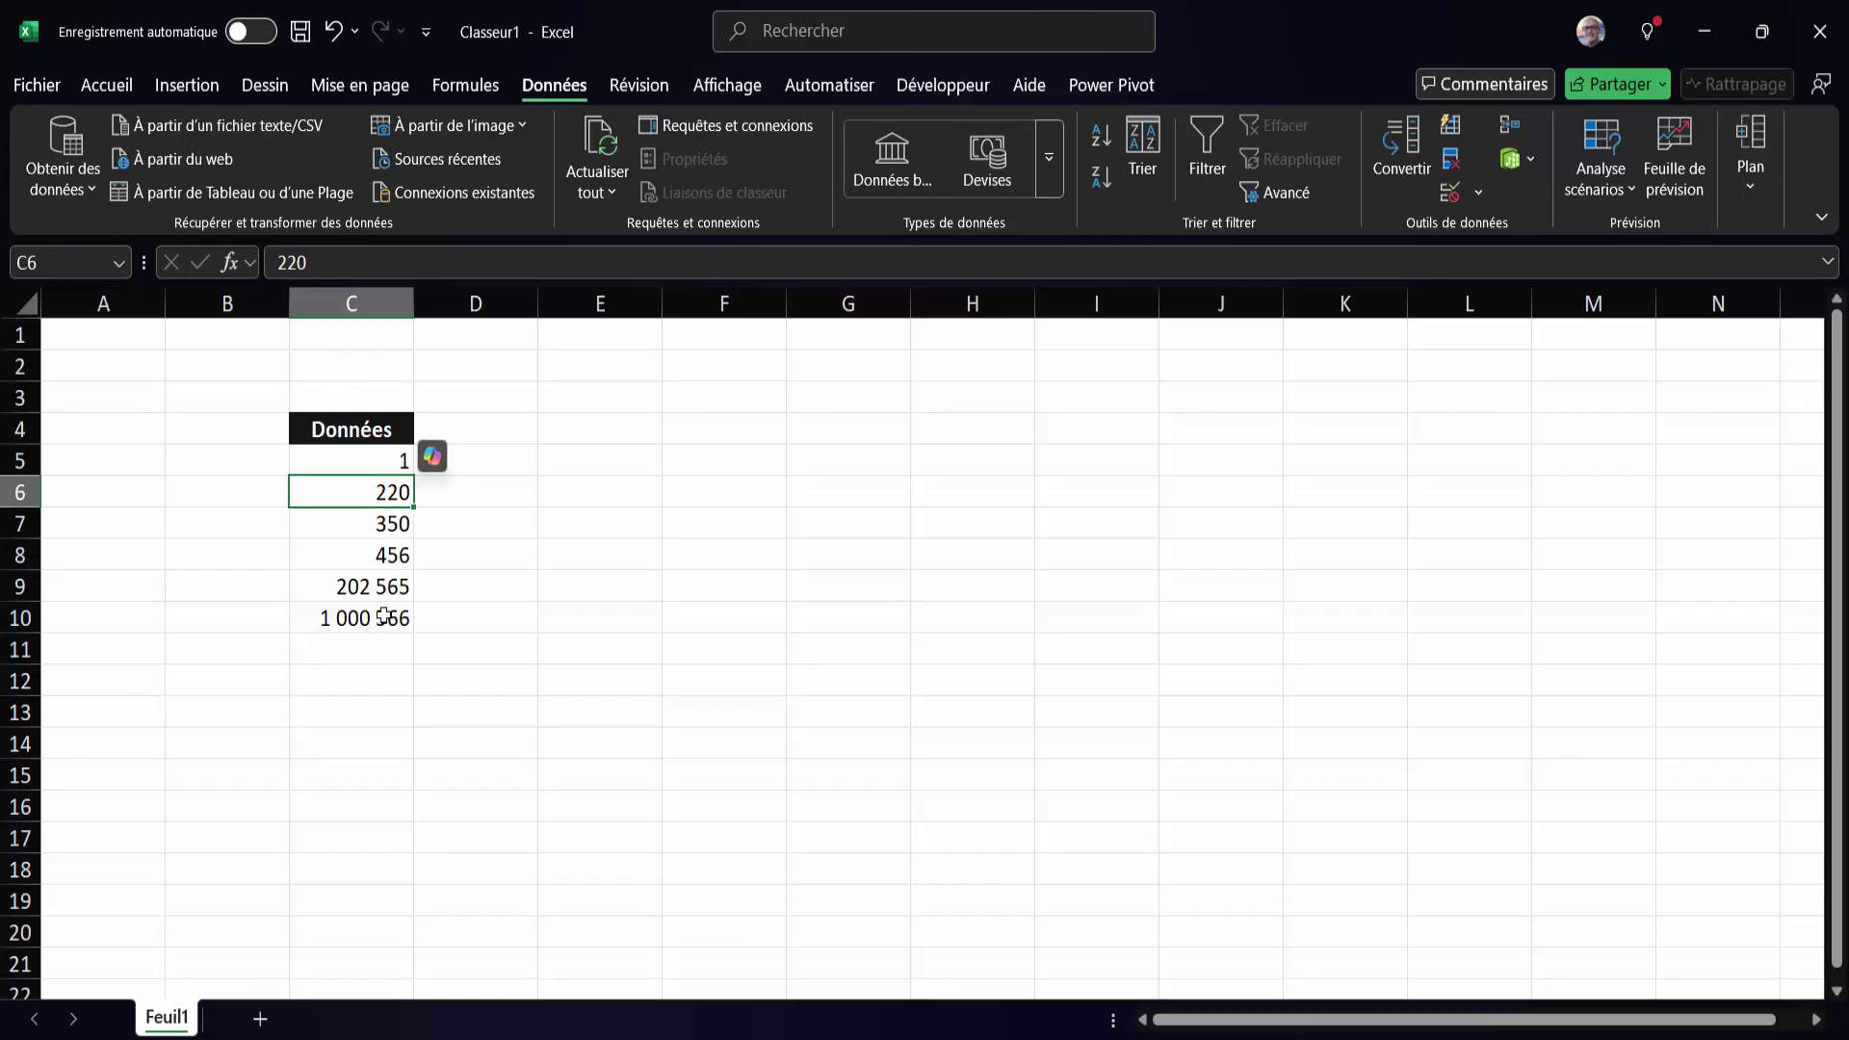
# Turn C4:C10 into a table with headers via À partir de Tableau ou d'une Plage.
pyautogui.click(154, 200)
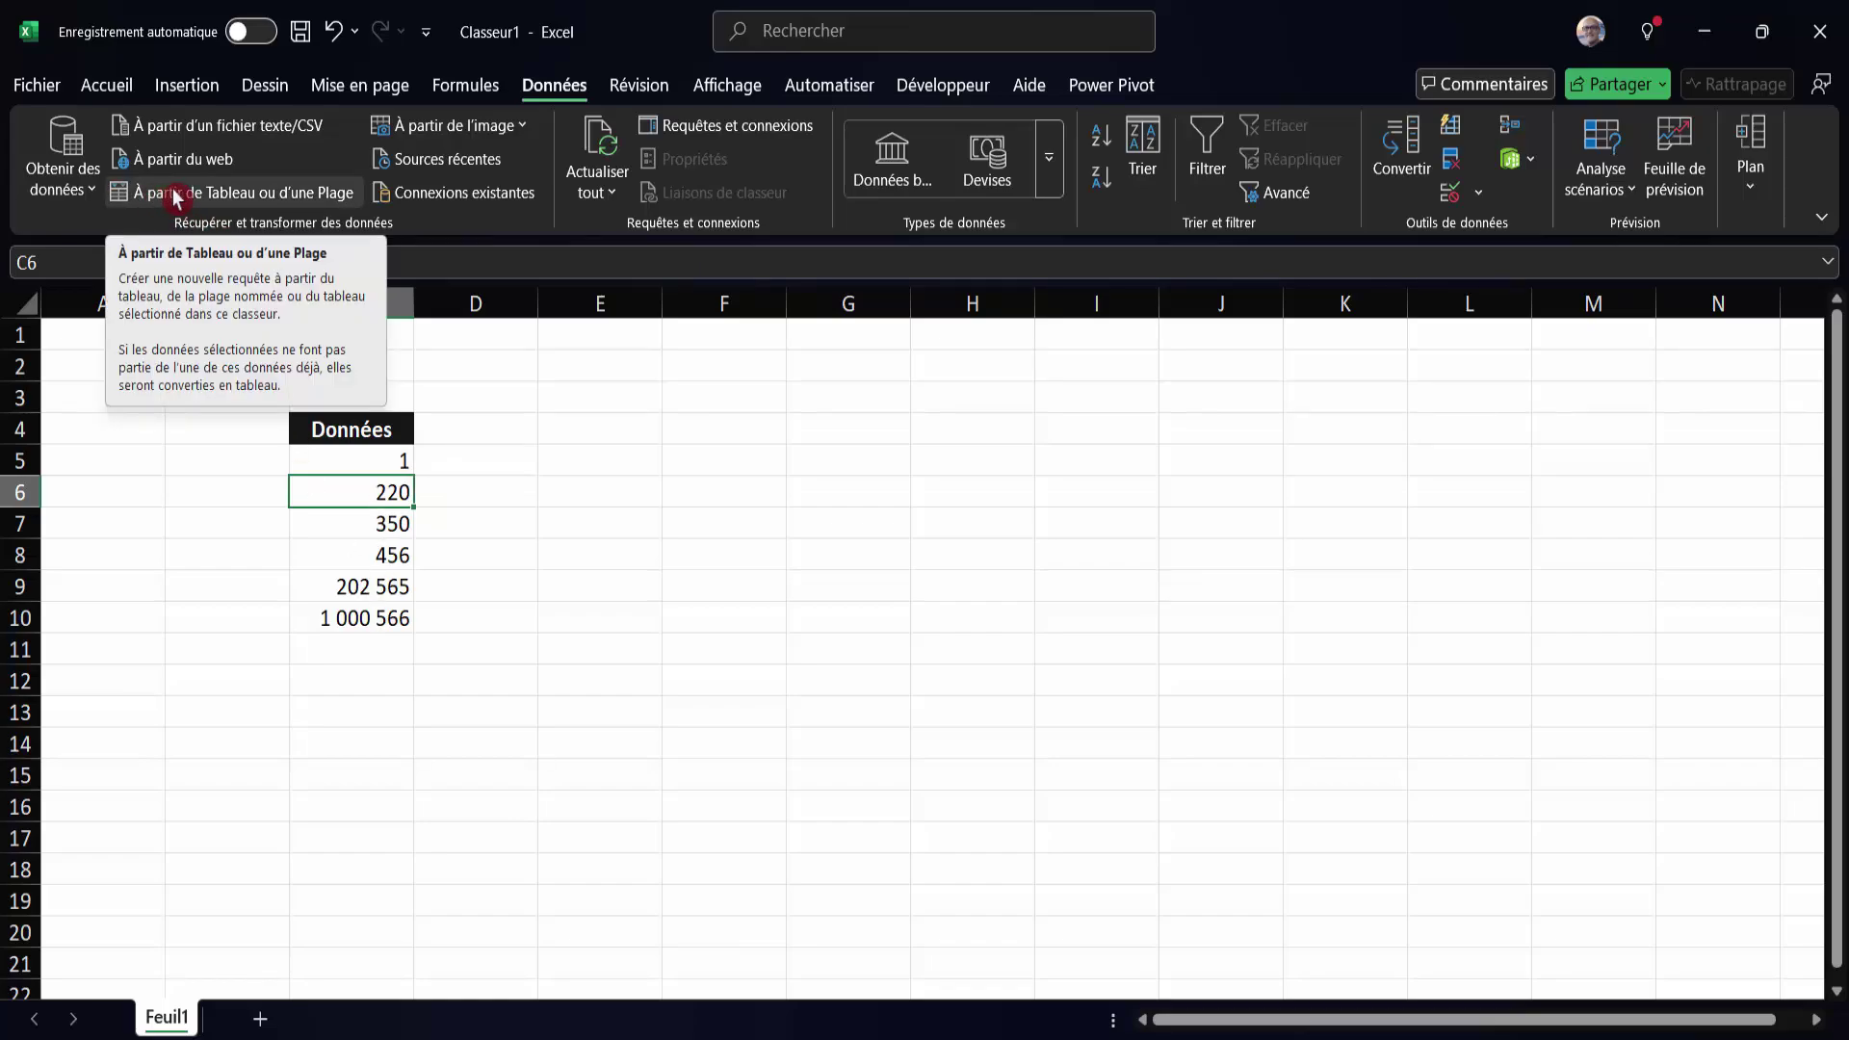
pyautogui.click(176, 199)
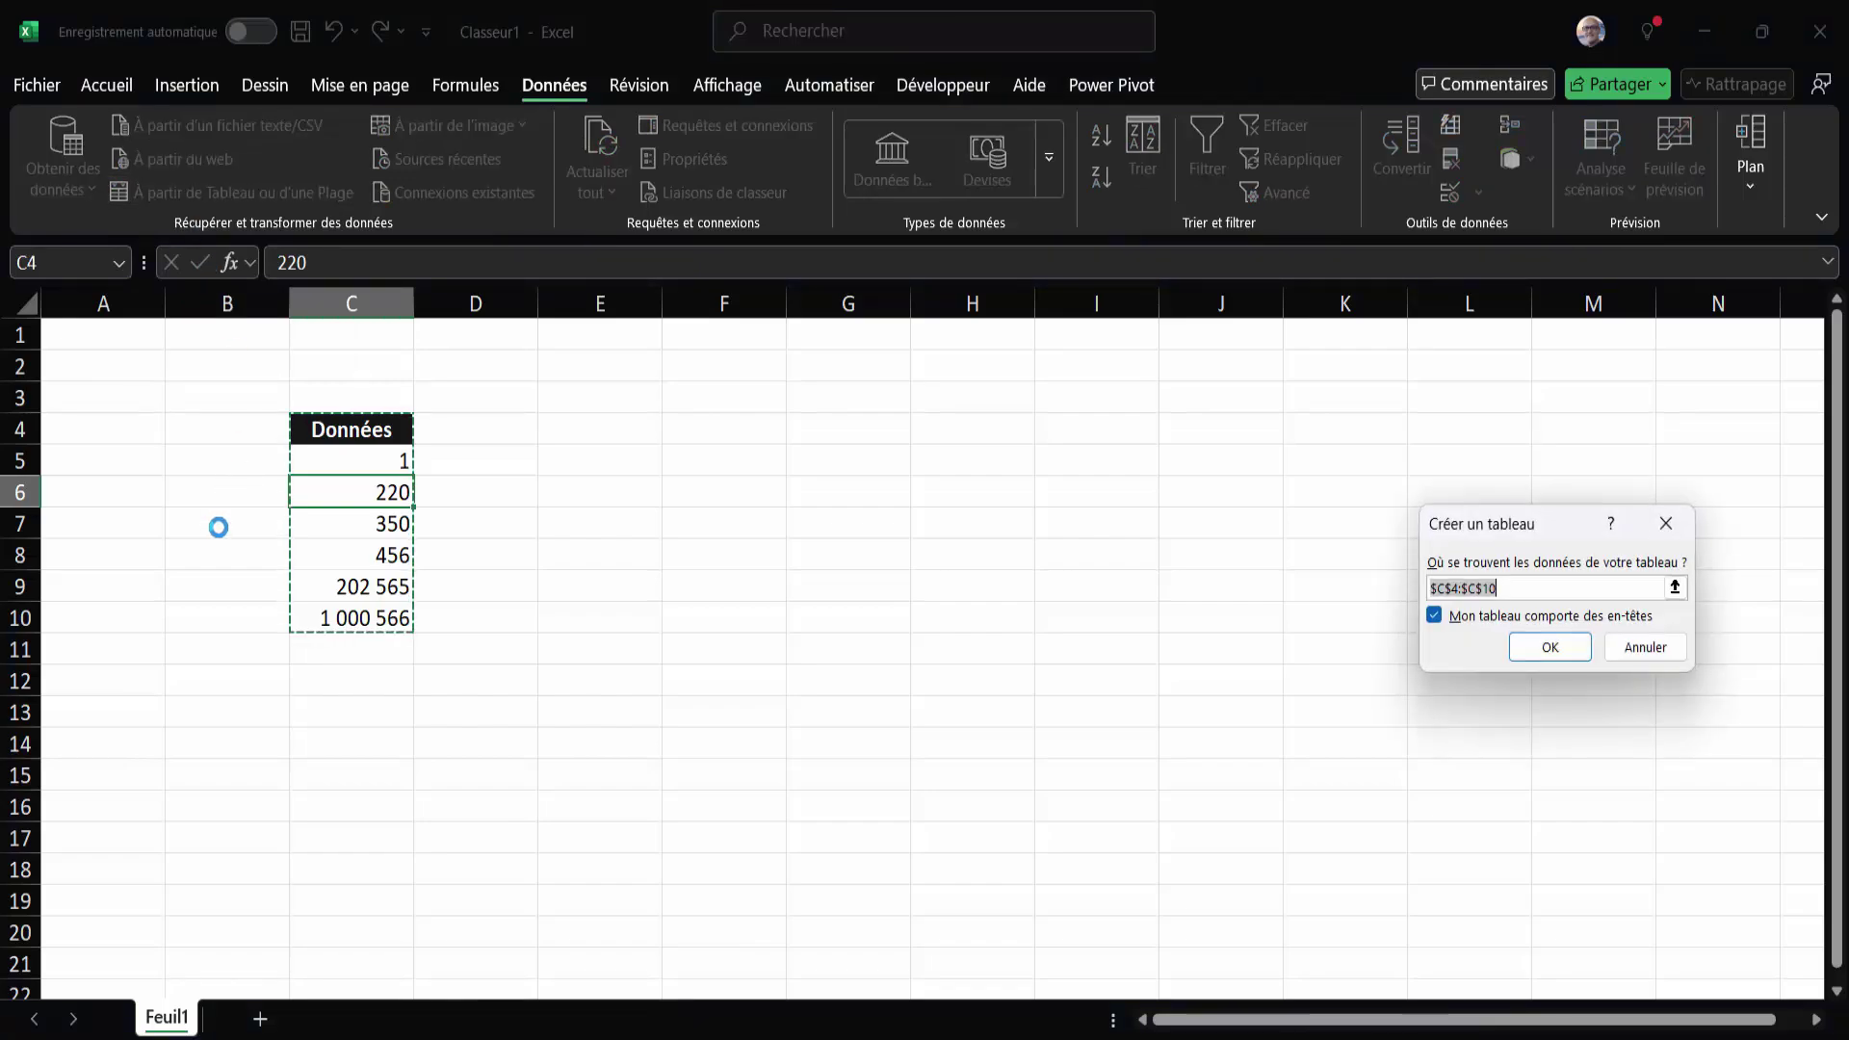
pyautogui.moveTo(1569, 525); pyautogui.dragTo(1092, 466)
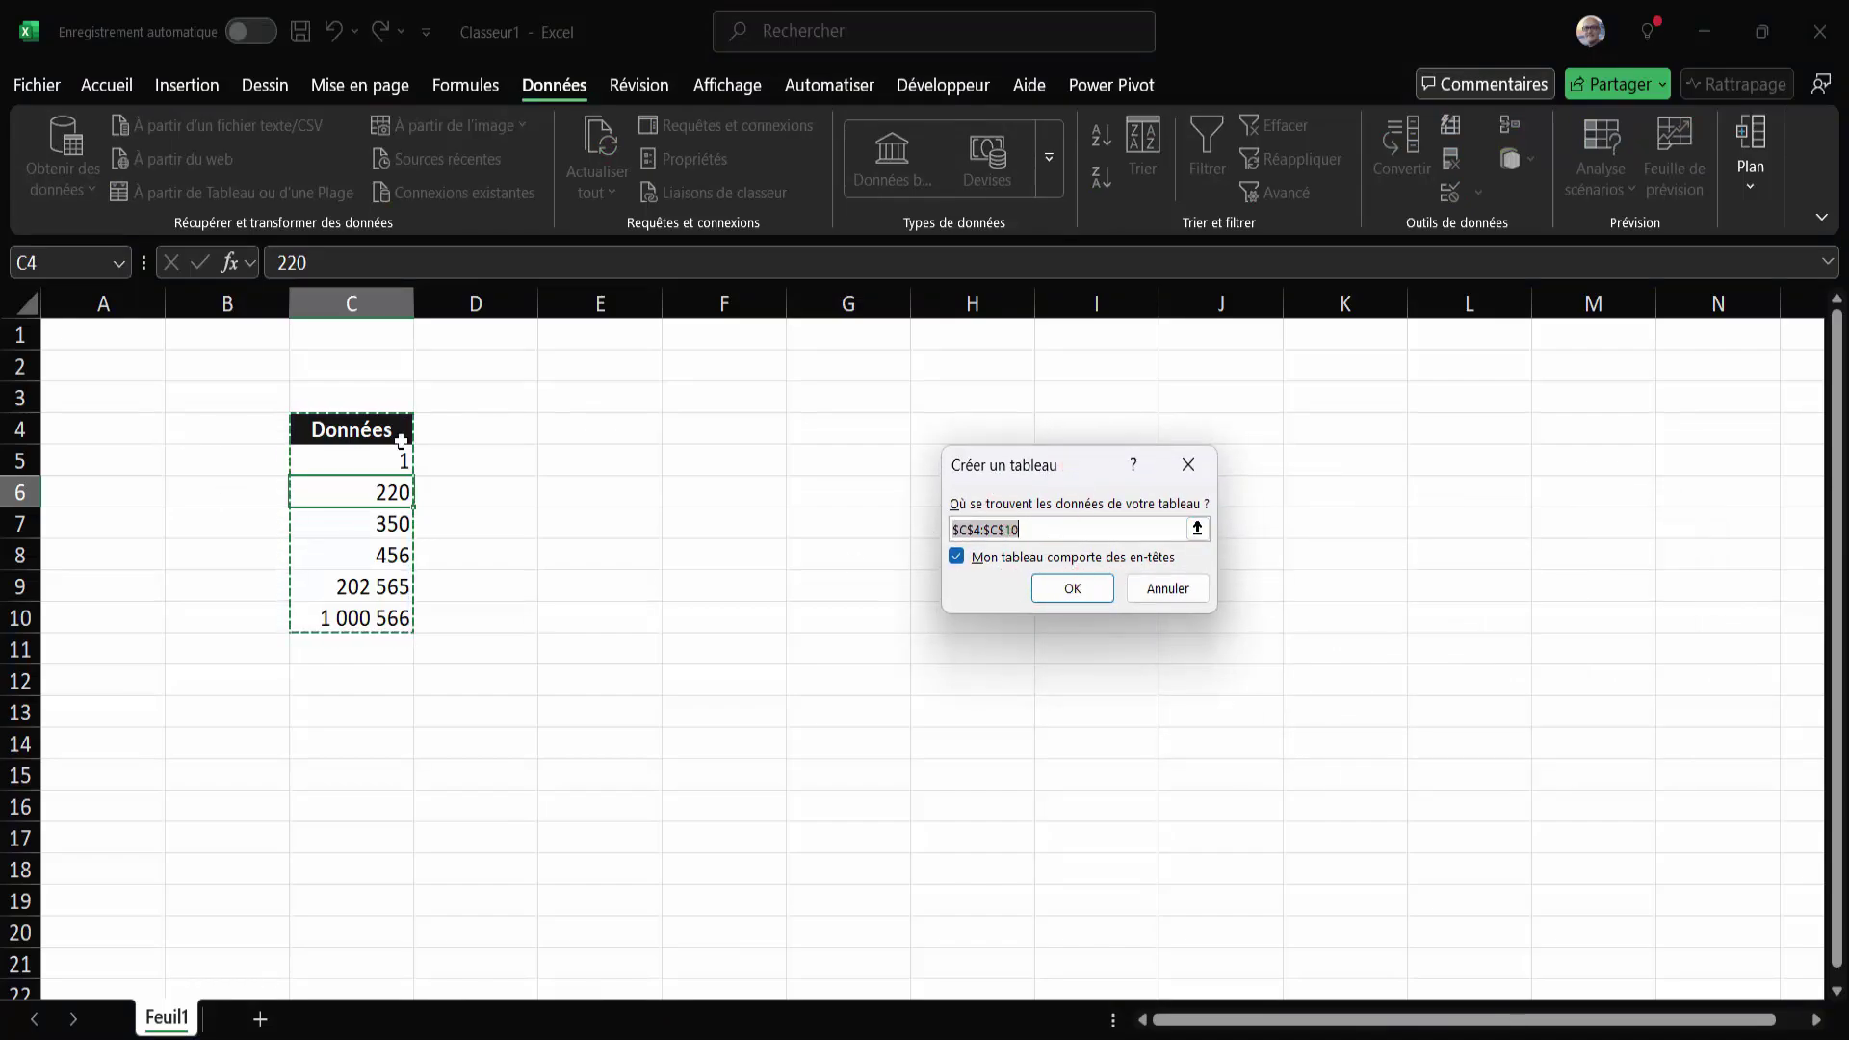
pyautogui.click(1079, 592)
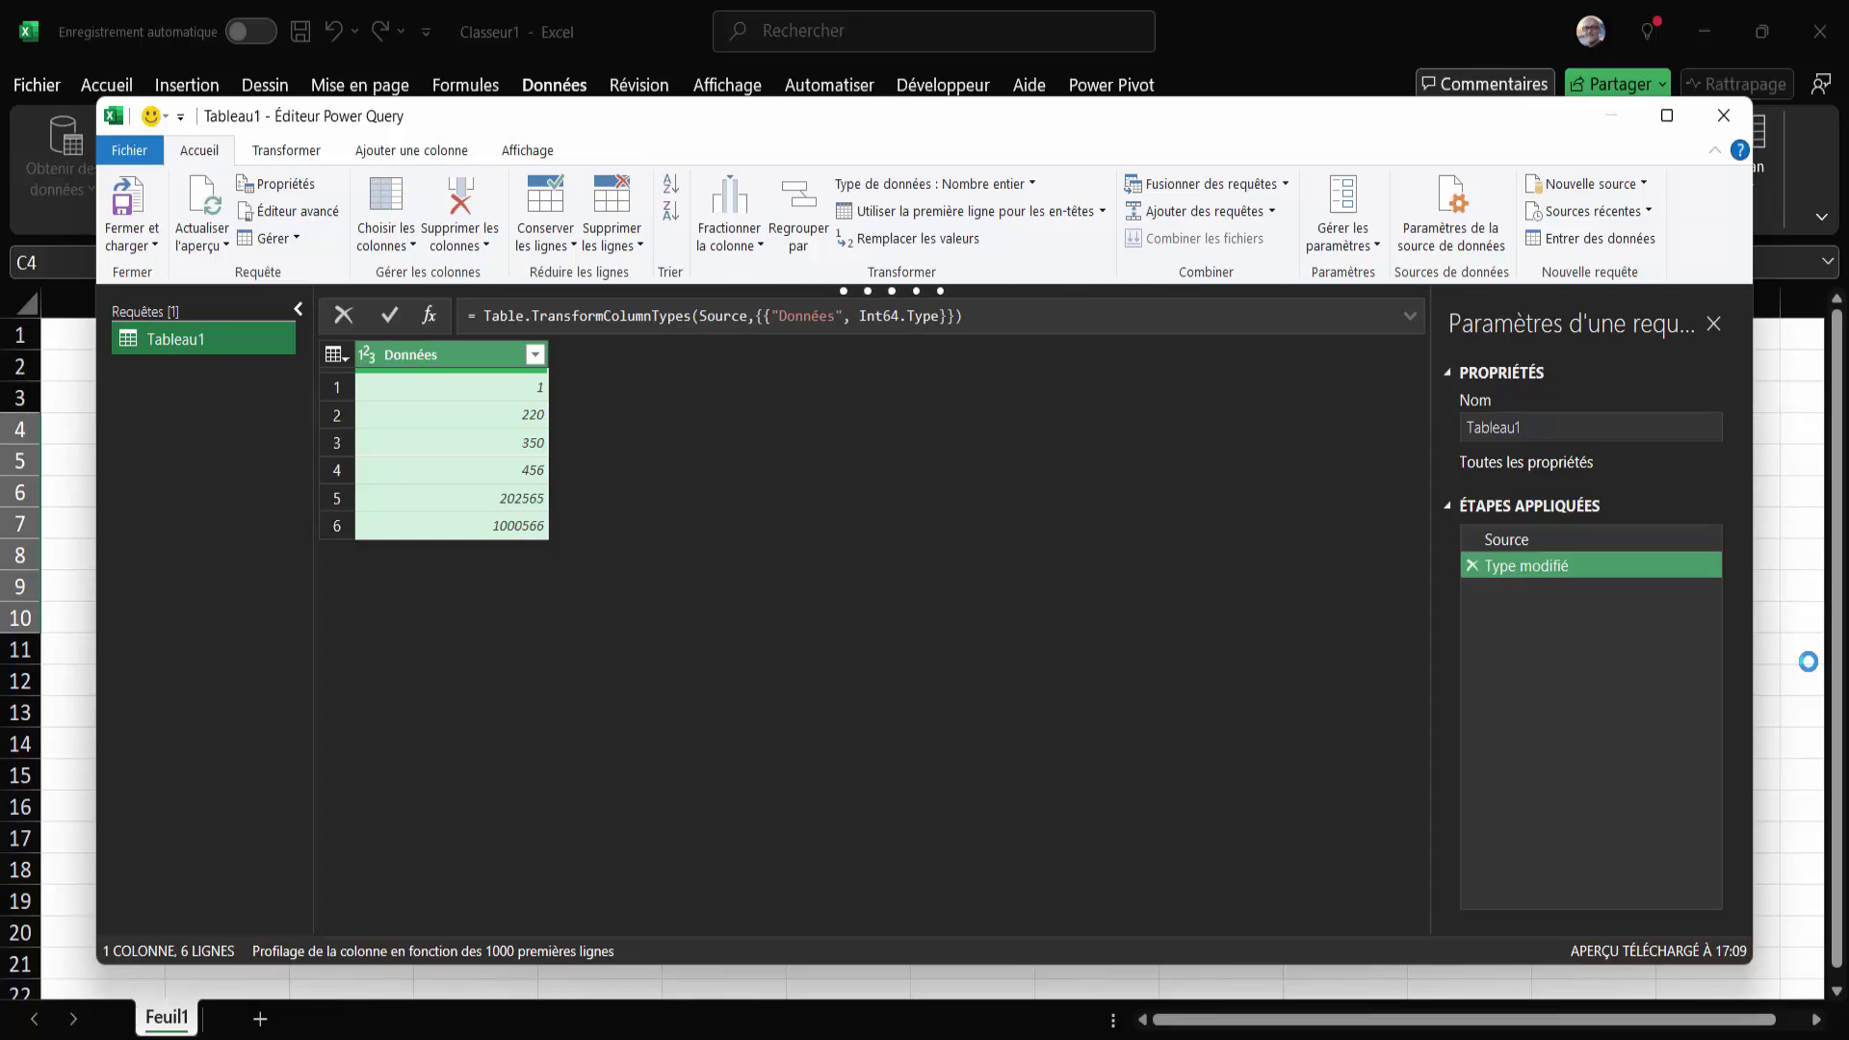
# Maximize Power Query and add a blank query (Requête vide) from Autres sources.
pyautogui.click(1669, 123)
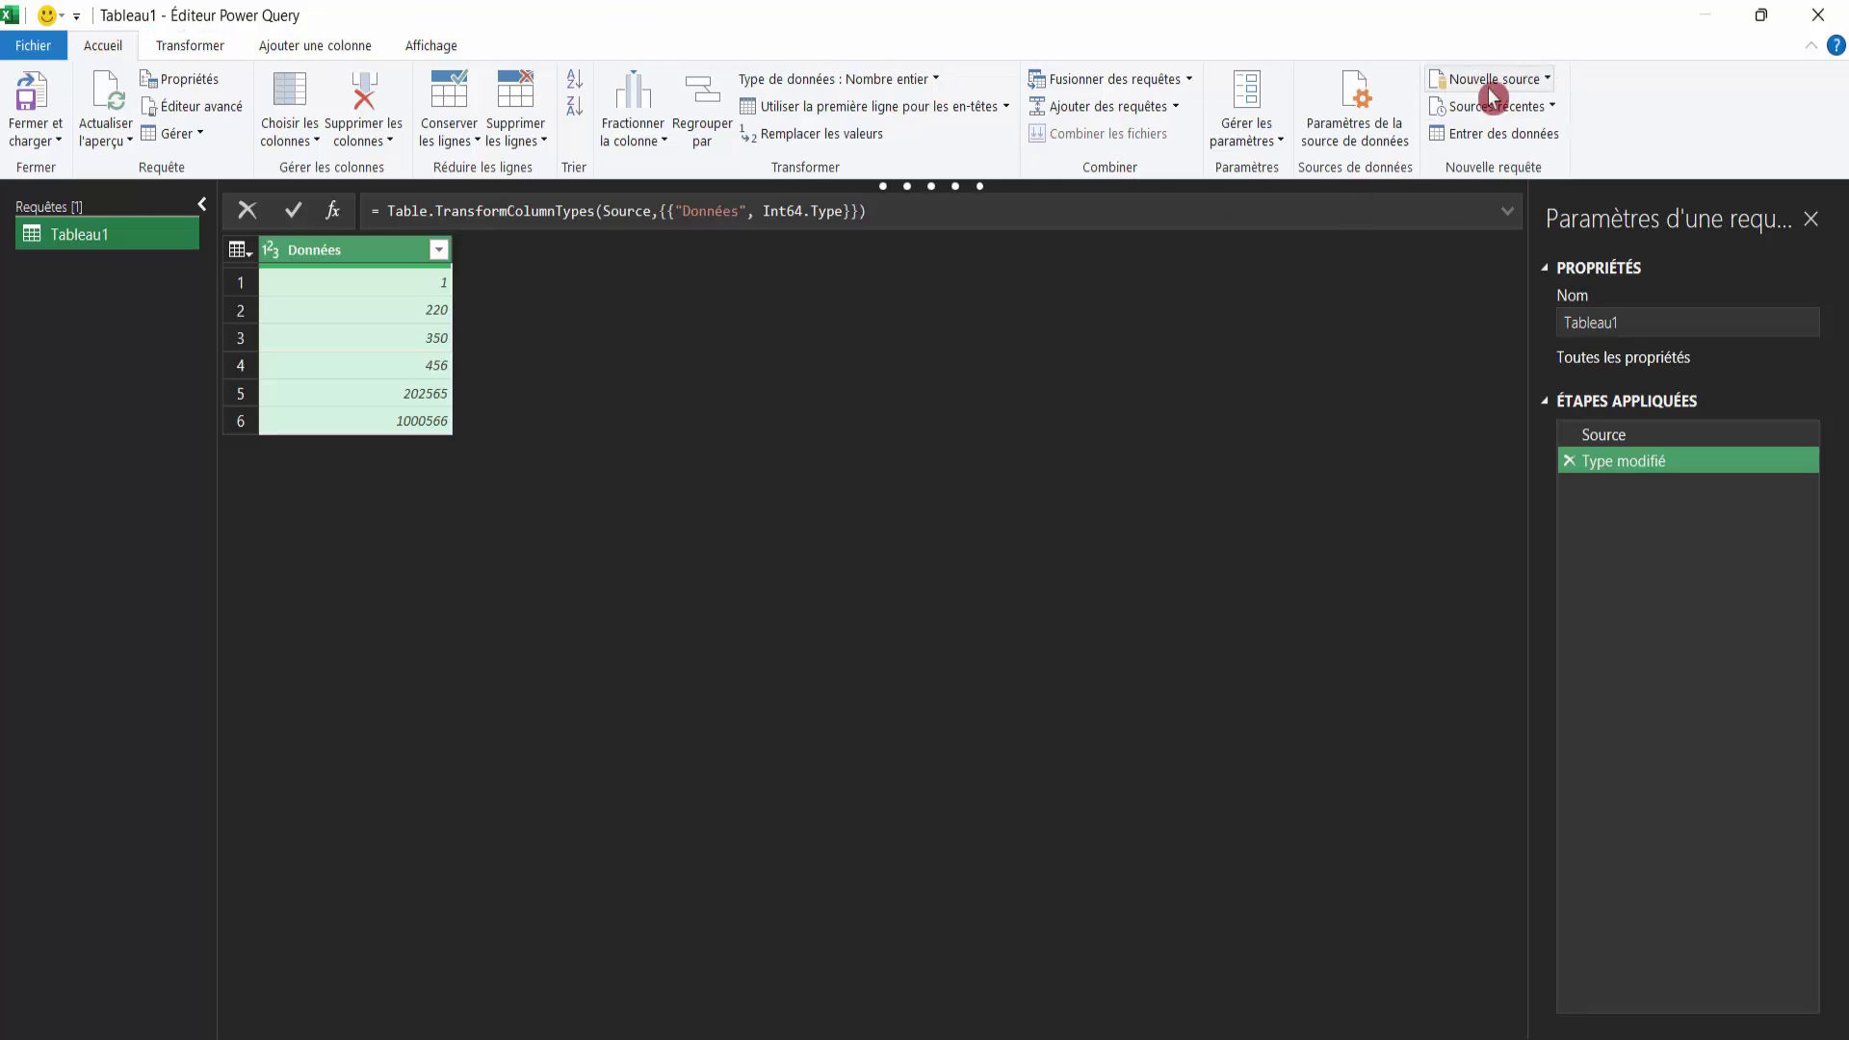
pyautogui.click(1544, 81)
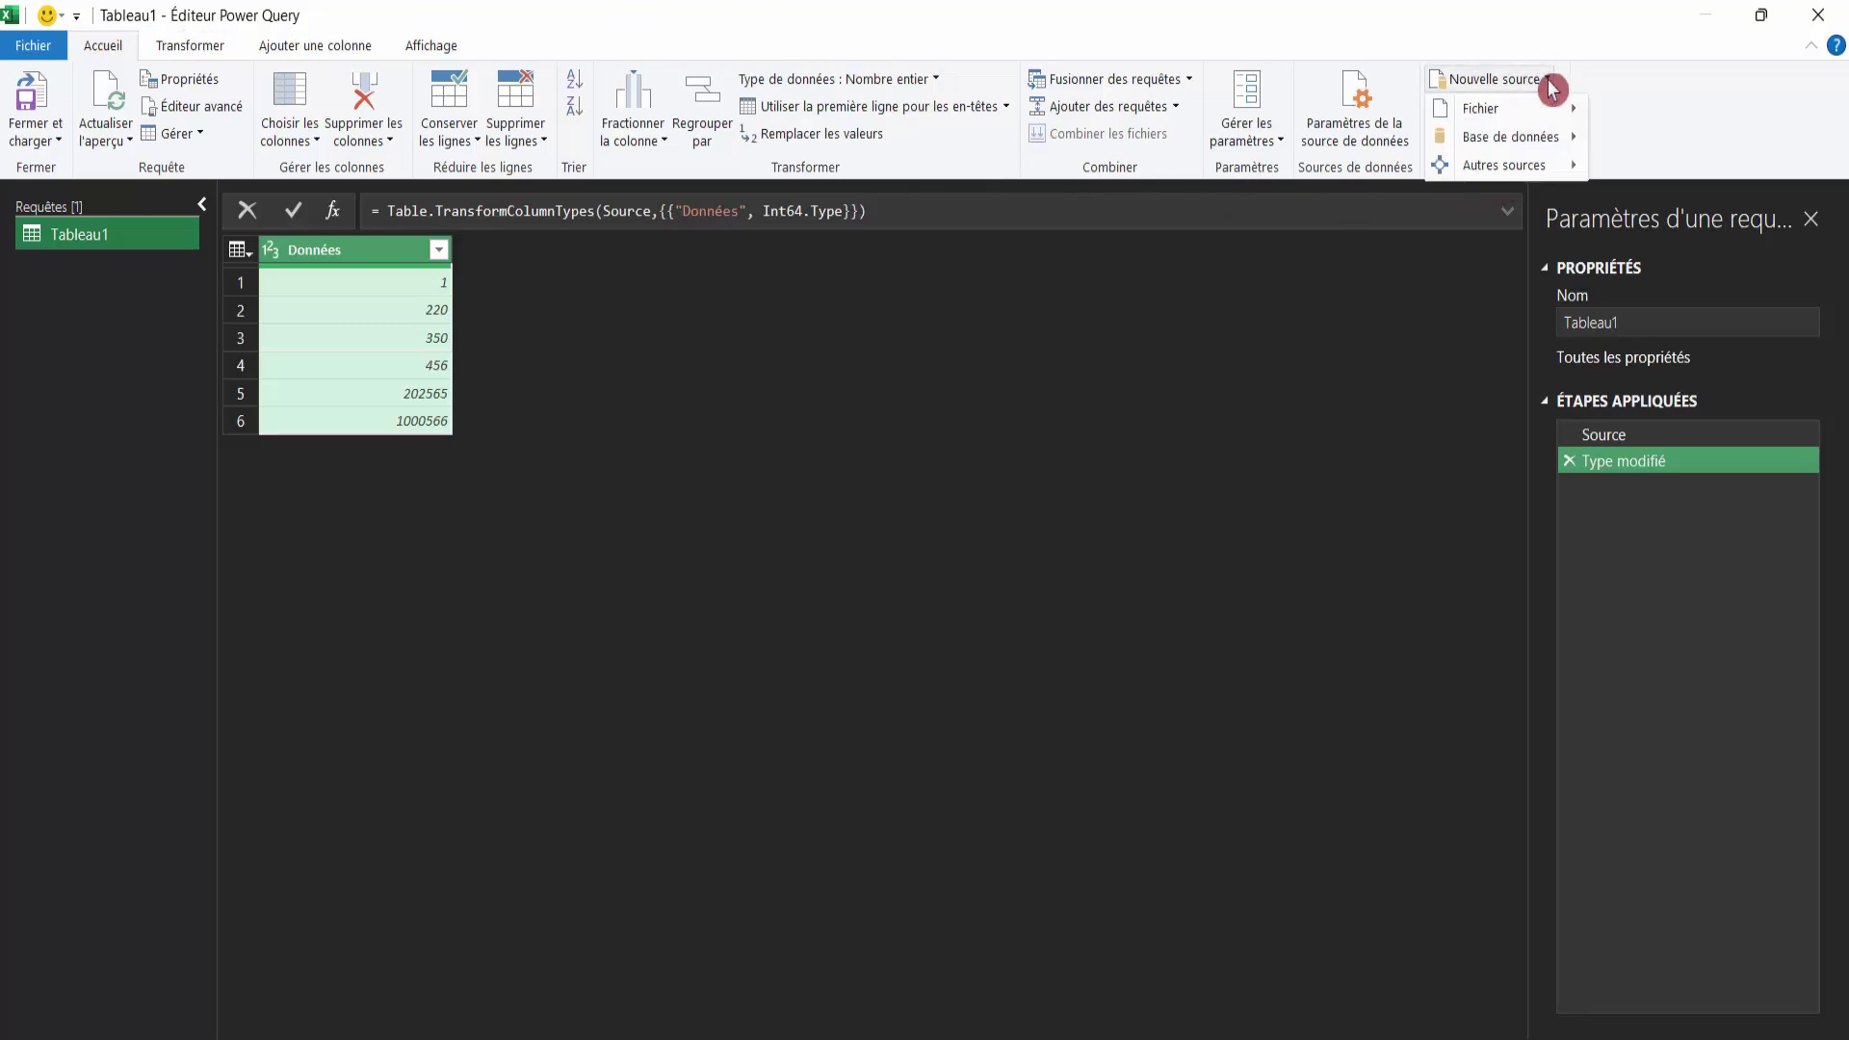
pyautogui.click(1493, 172)
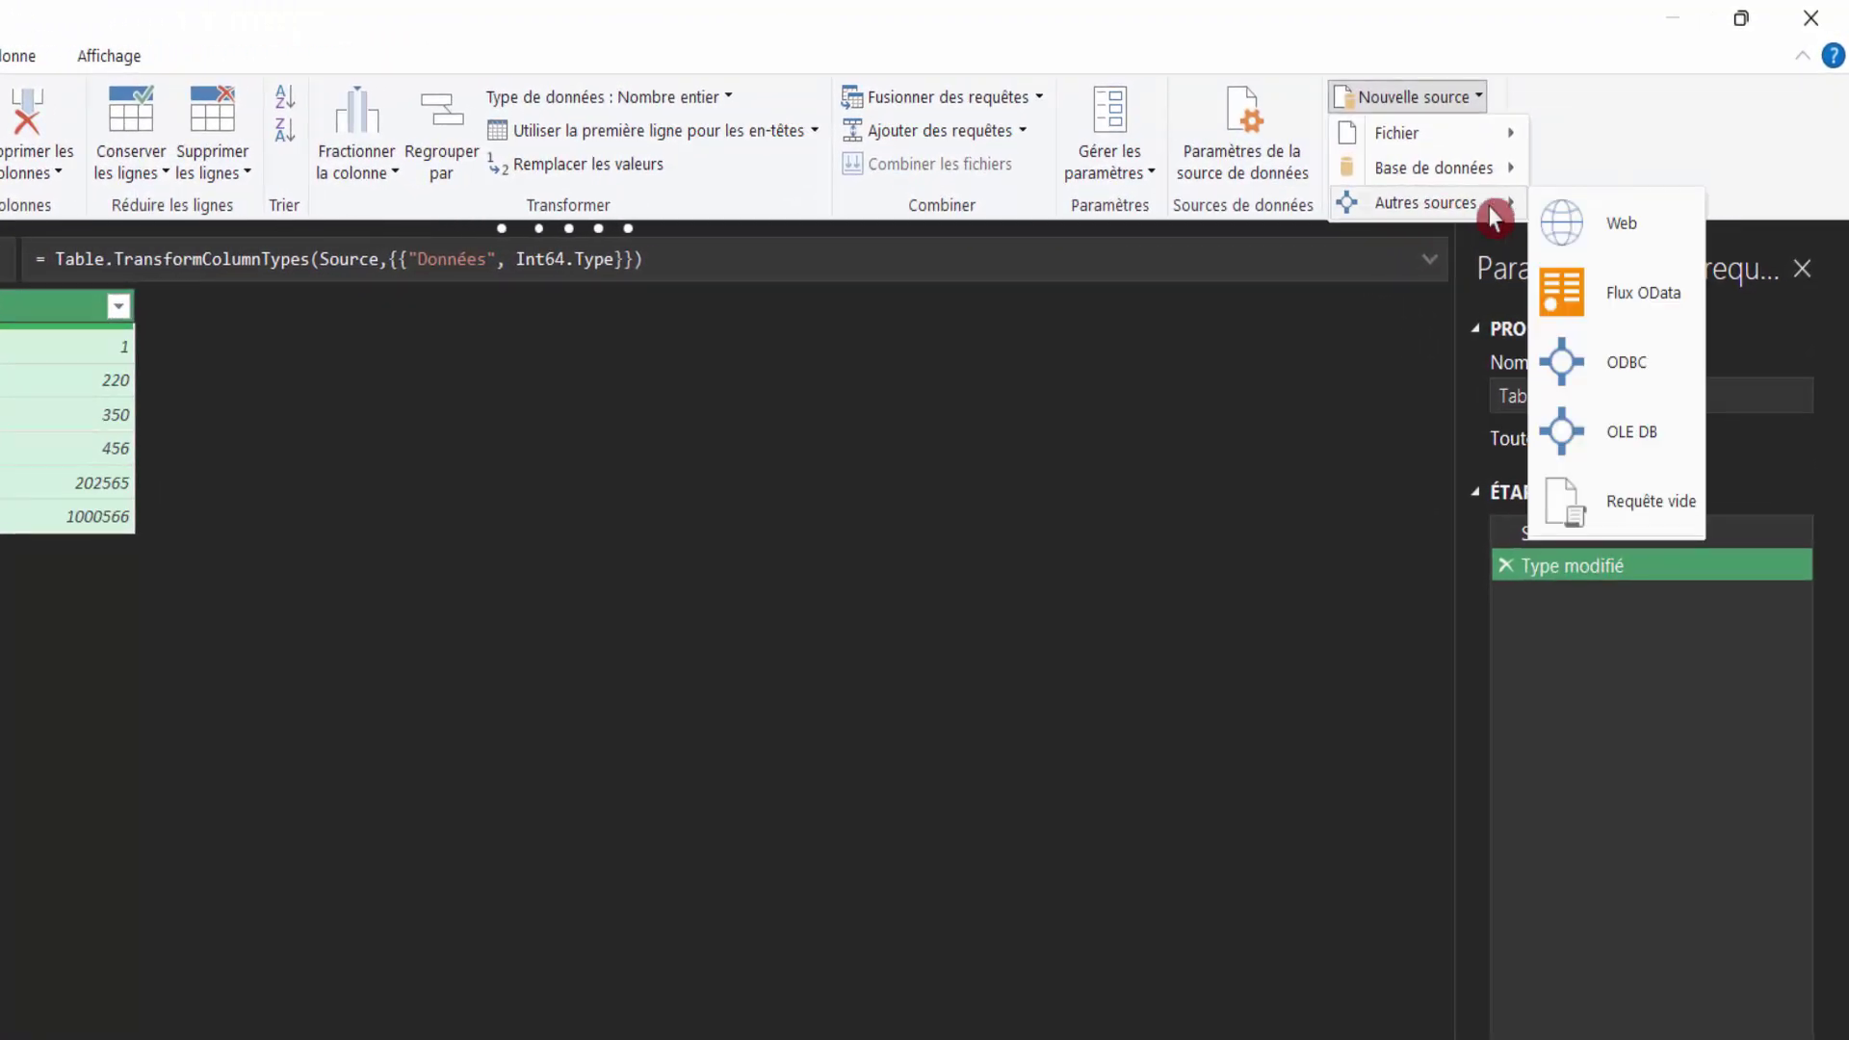
pyautogui.click(1654, 500)
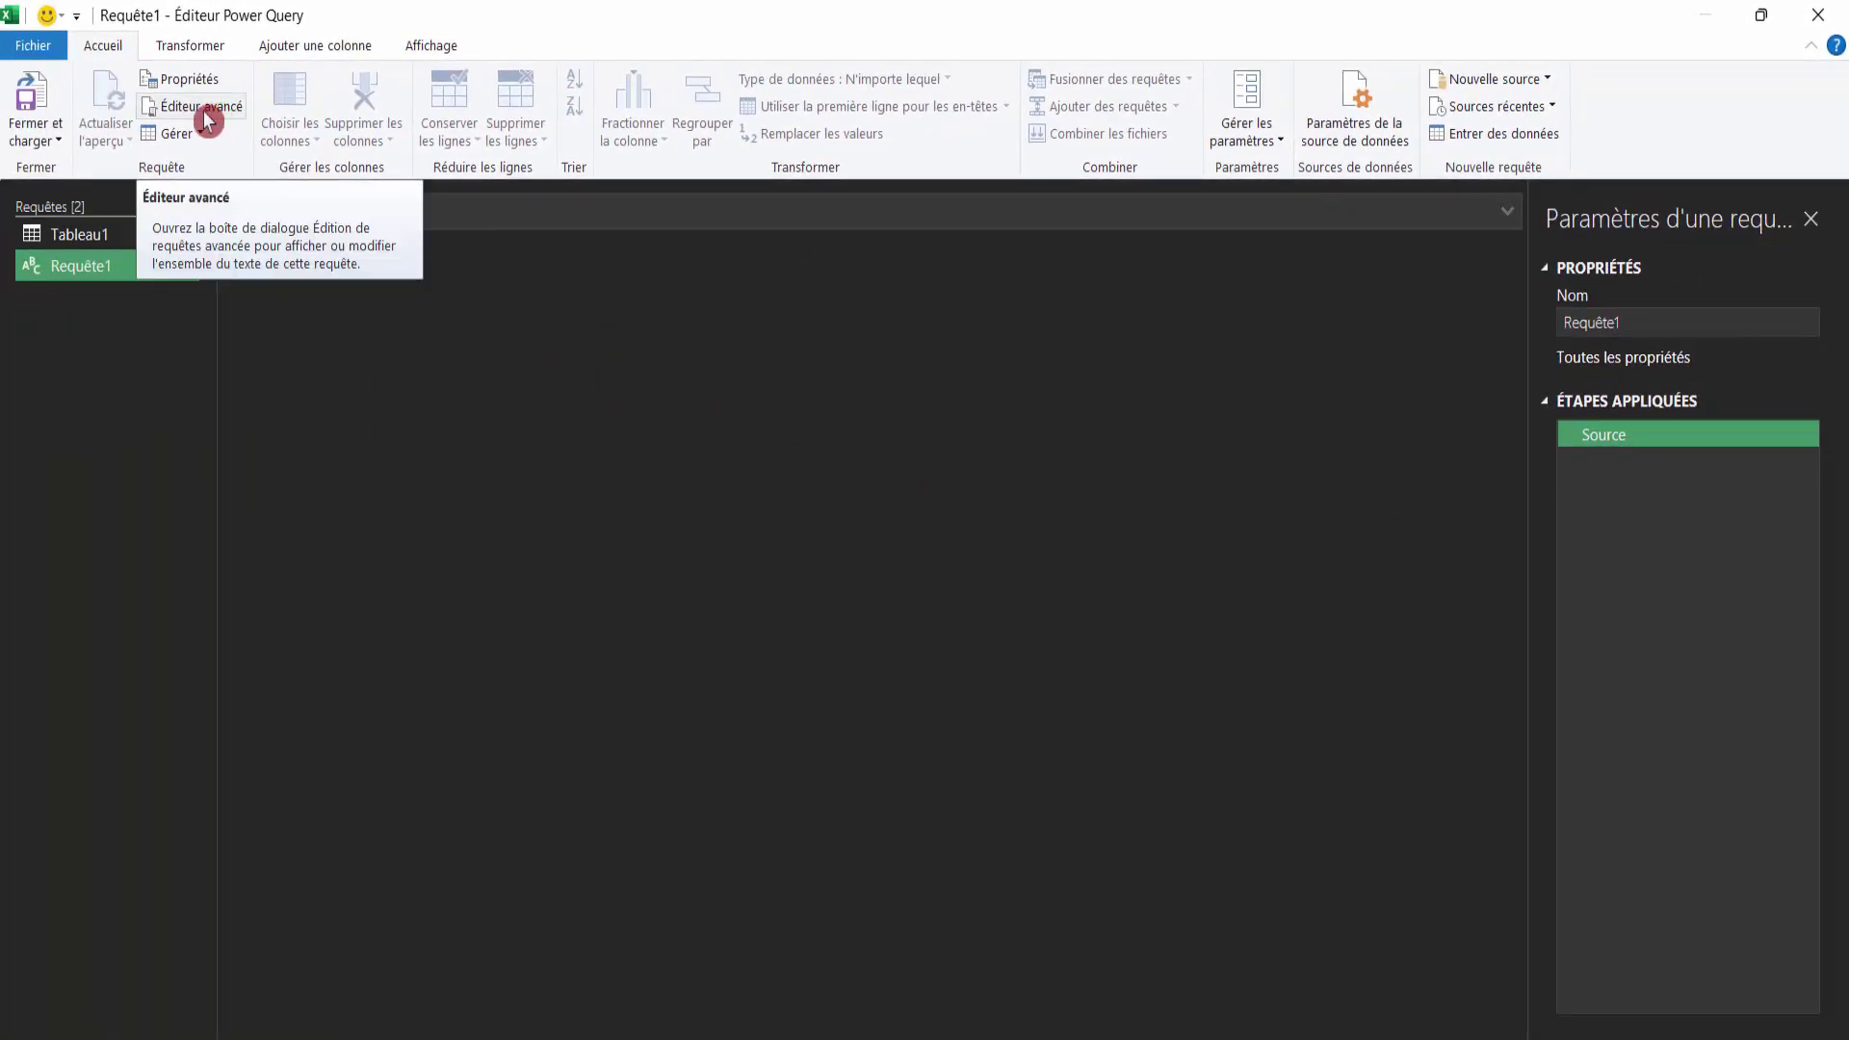
# Replace Requête1's code in the Éditeur avancé with the NombreEnLettresAvecEuroCentimes M function.
pyautogui.click(208, 121)
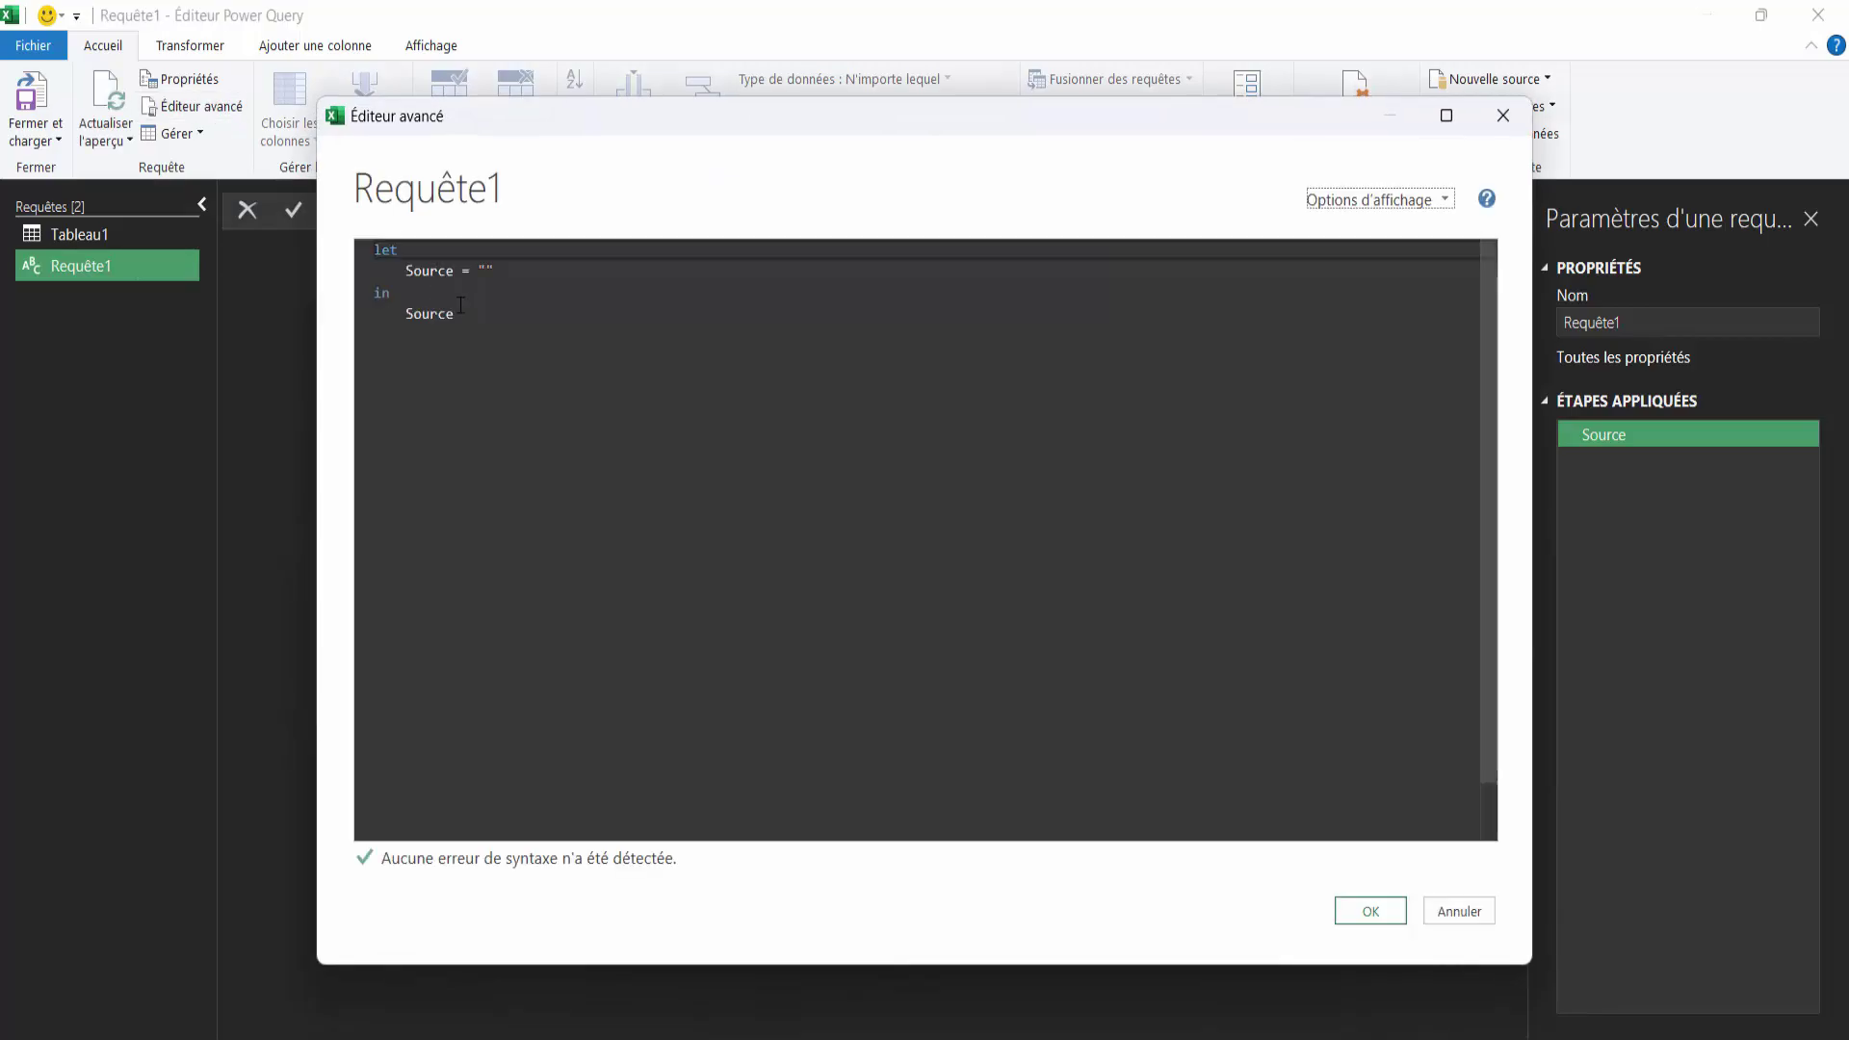
pyautogui.moveTo(481, 309); pyautogui.dragTo(370, 253)
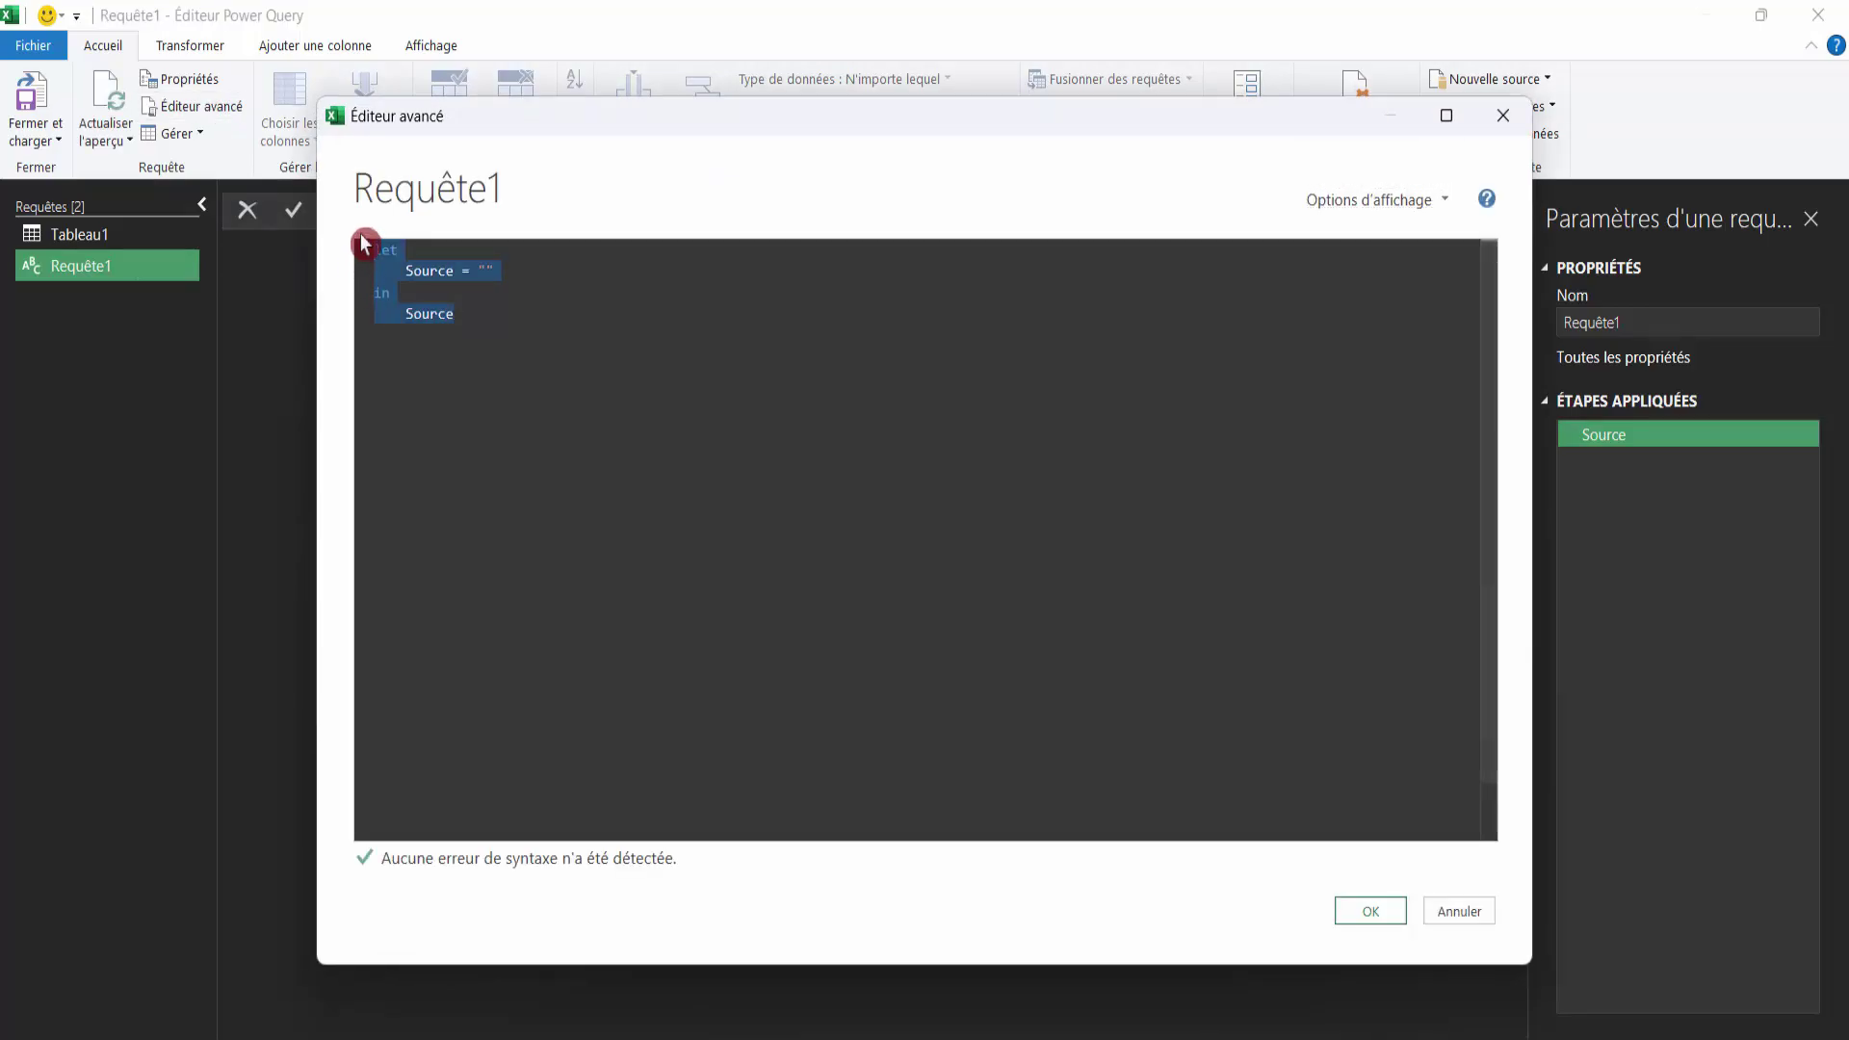
pyautogui.press('Delete')
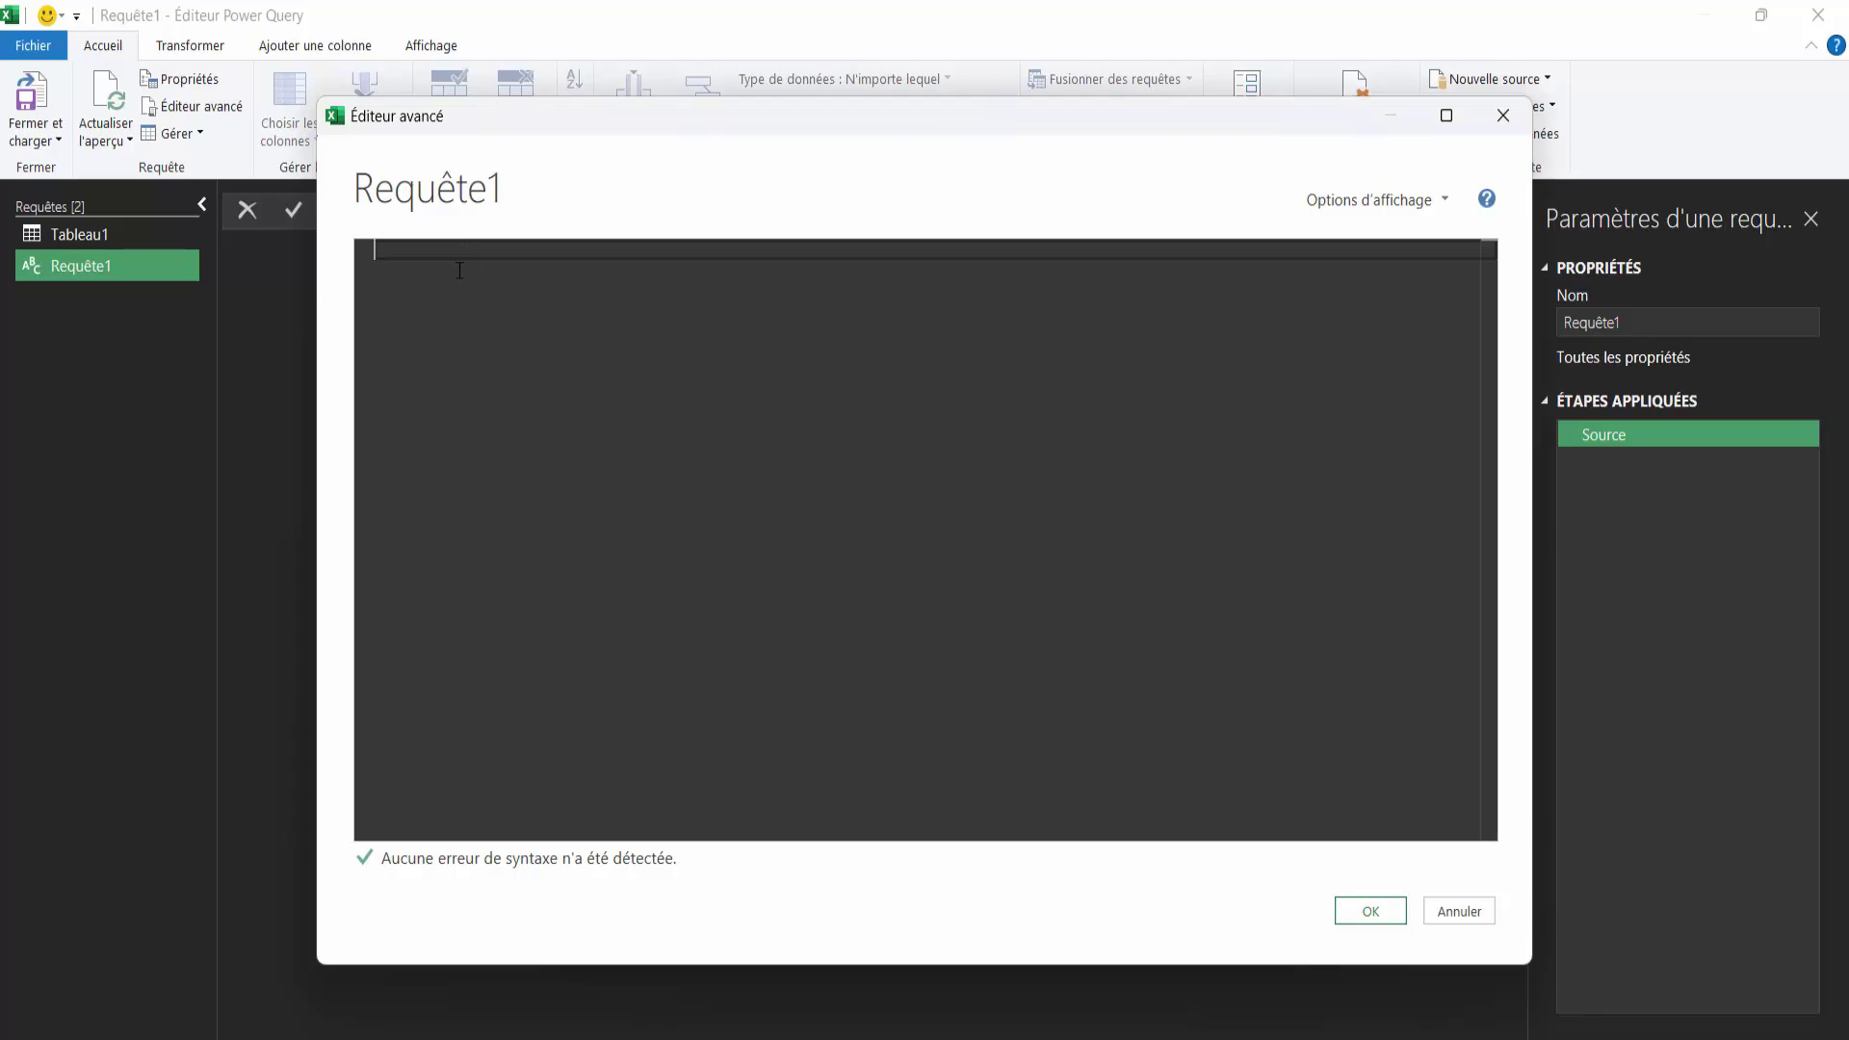
pyautogui.hotkey('ctrl', 'v')
pyautogui.scroll(-5, 645, 471)
pyautogui.scroll(3, 645, 472)
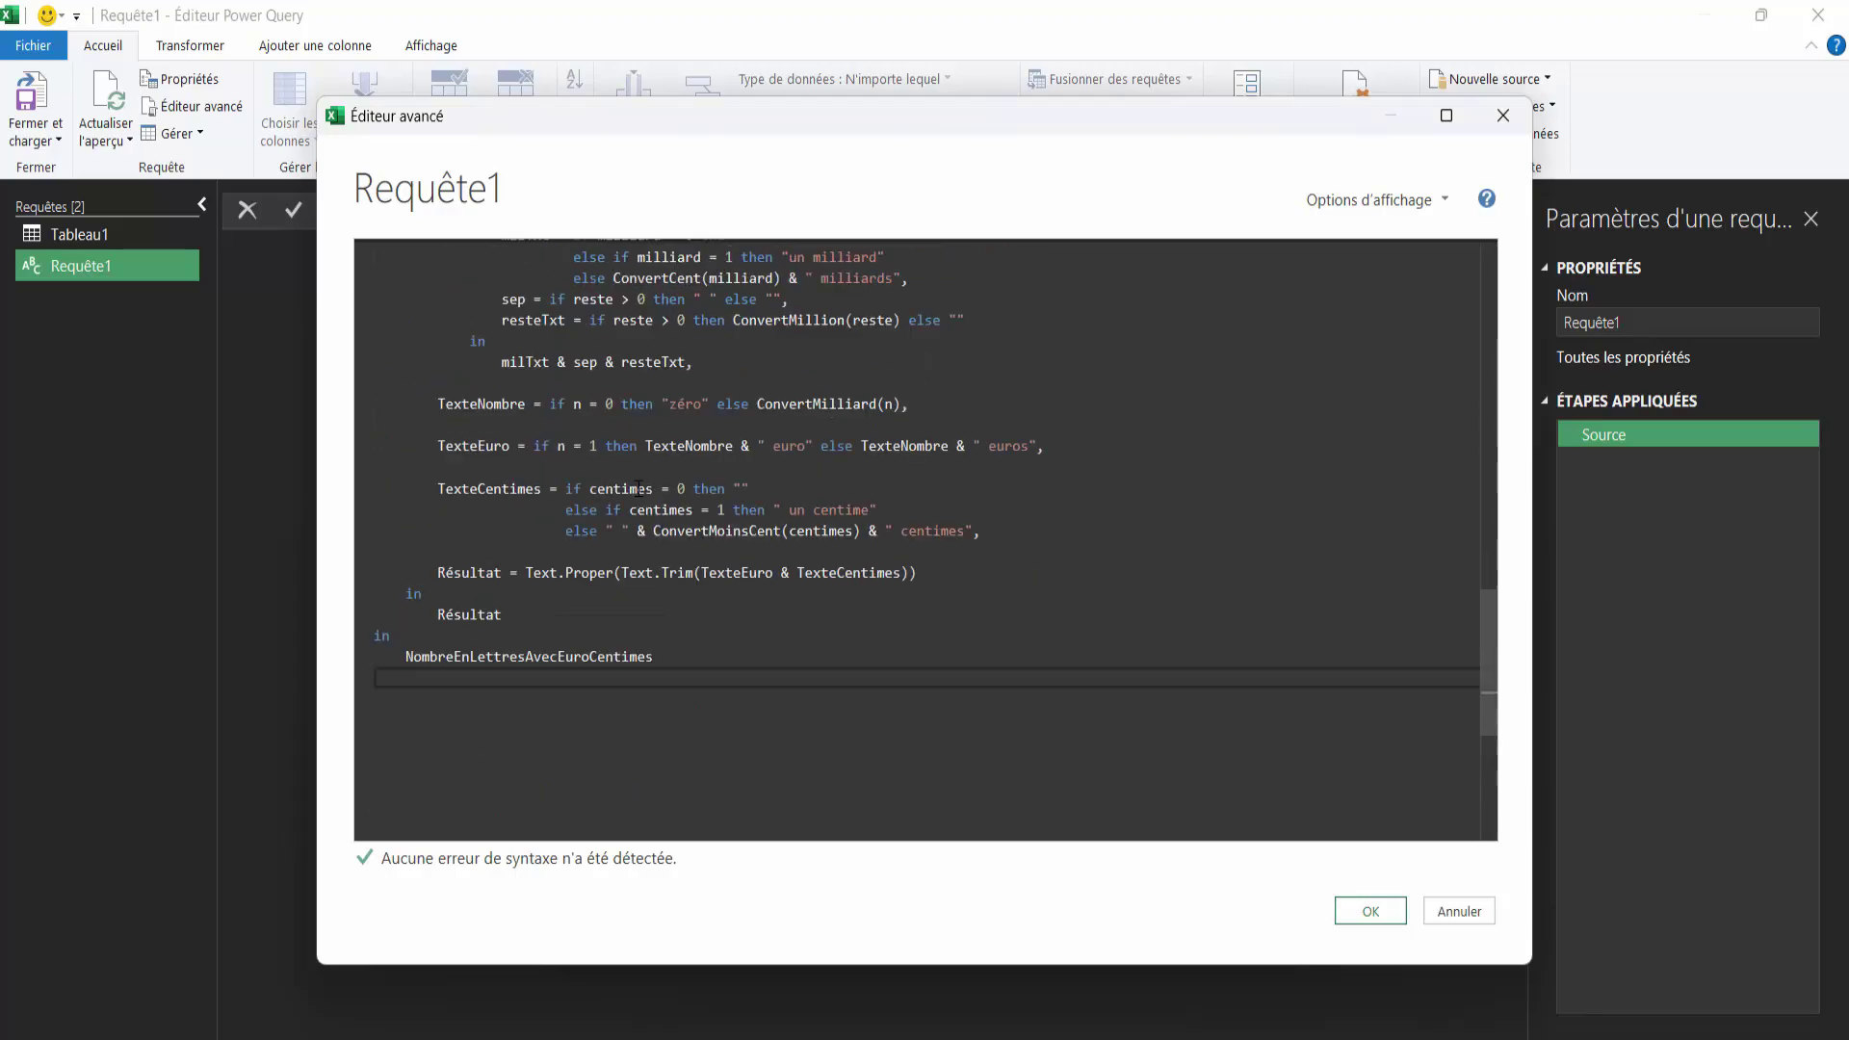
pyautogui.scroll(10, 640, 489)
pyautogui.scroll(8, 639, 488)
pyautogui.scroll(6, 639, 488)
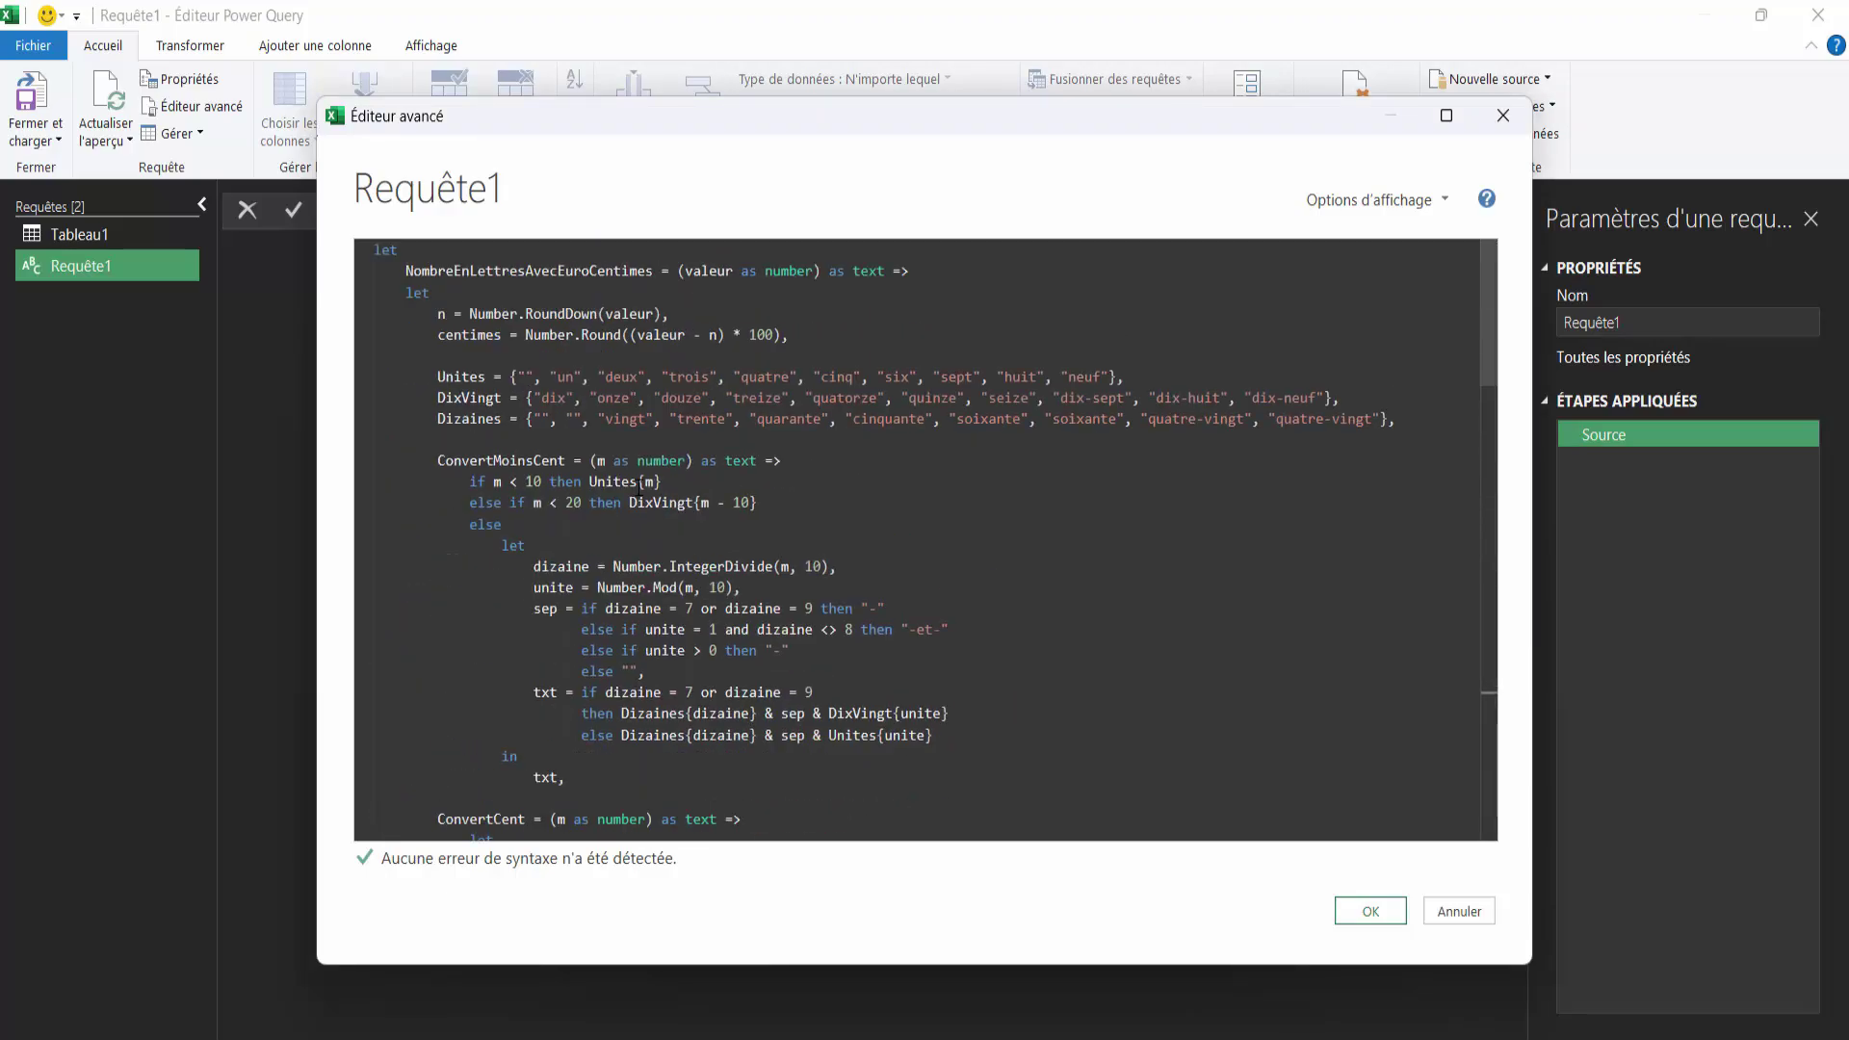
pyautogui.scroll(-1, 640, 488)
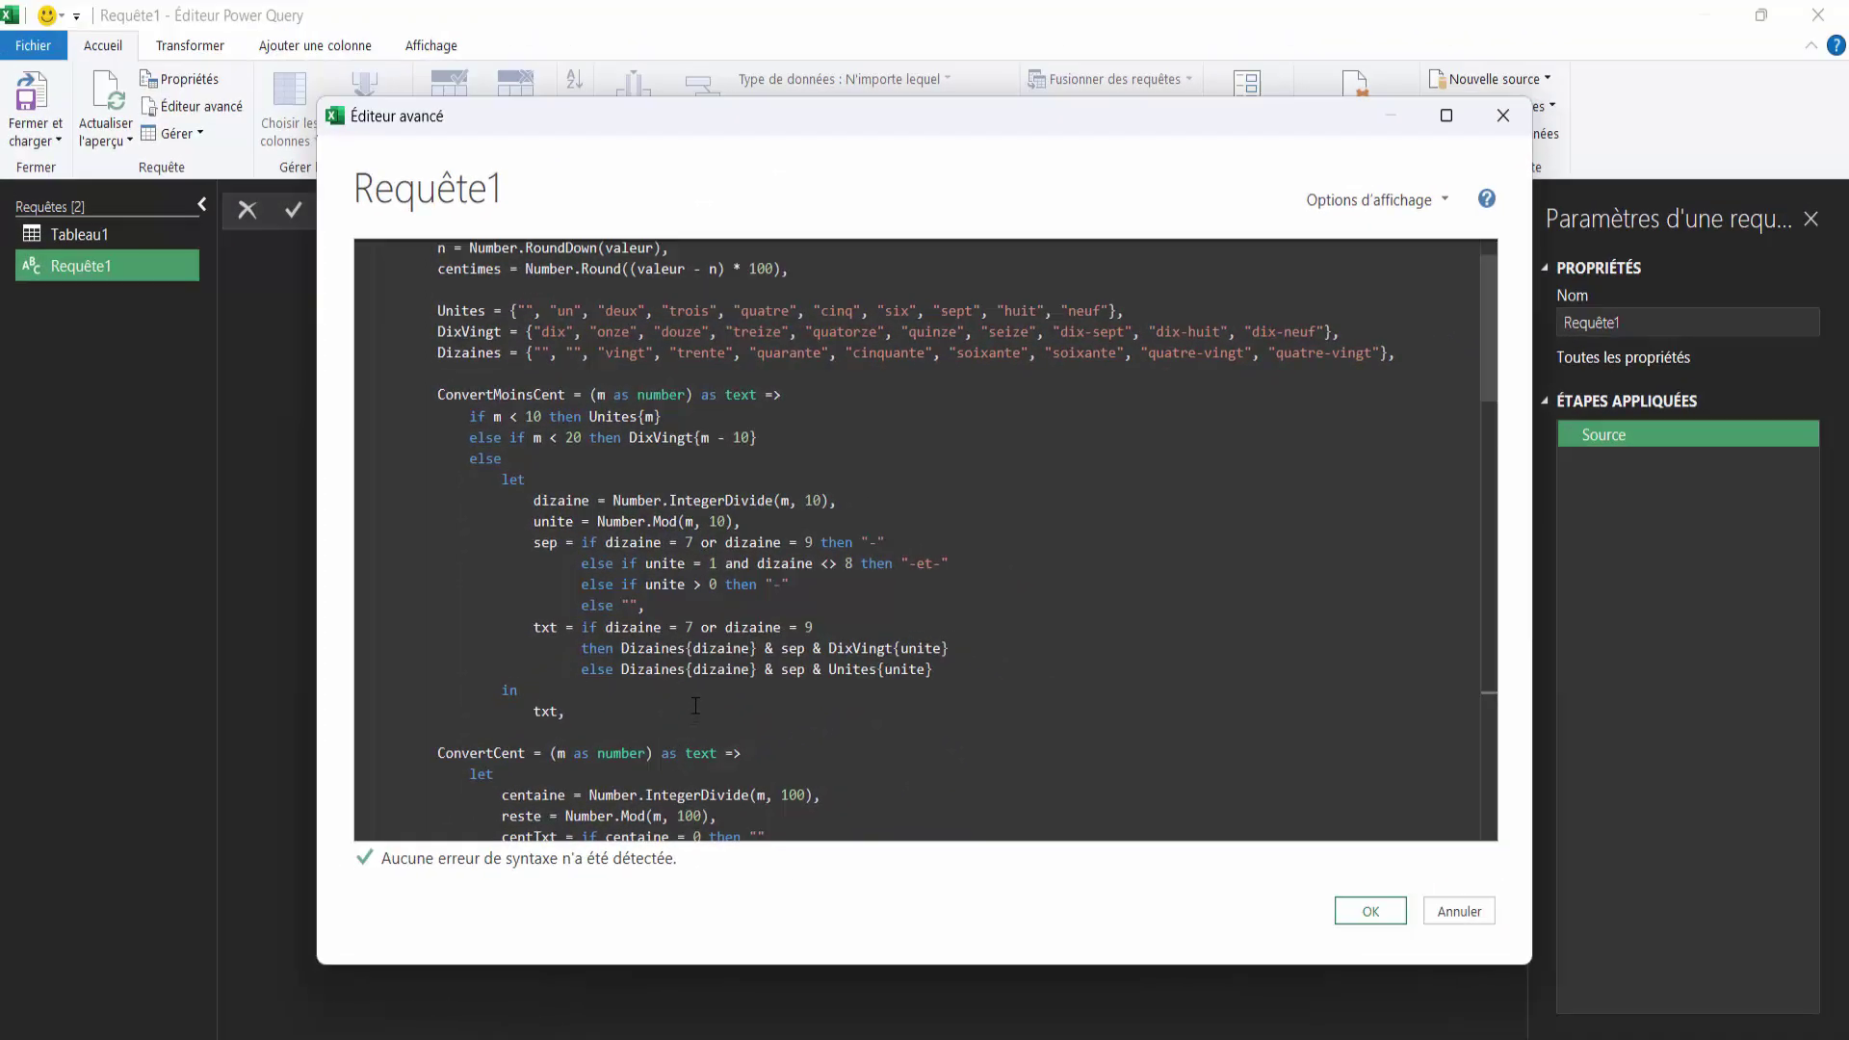
pyautogui.click(1372, 915)
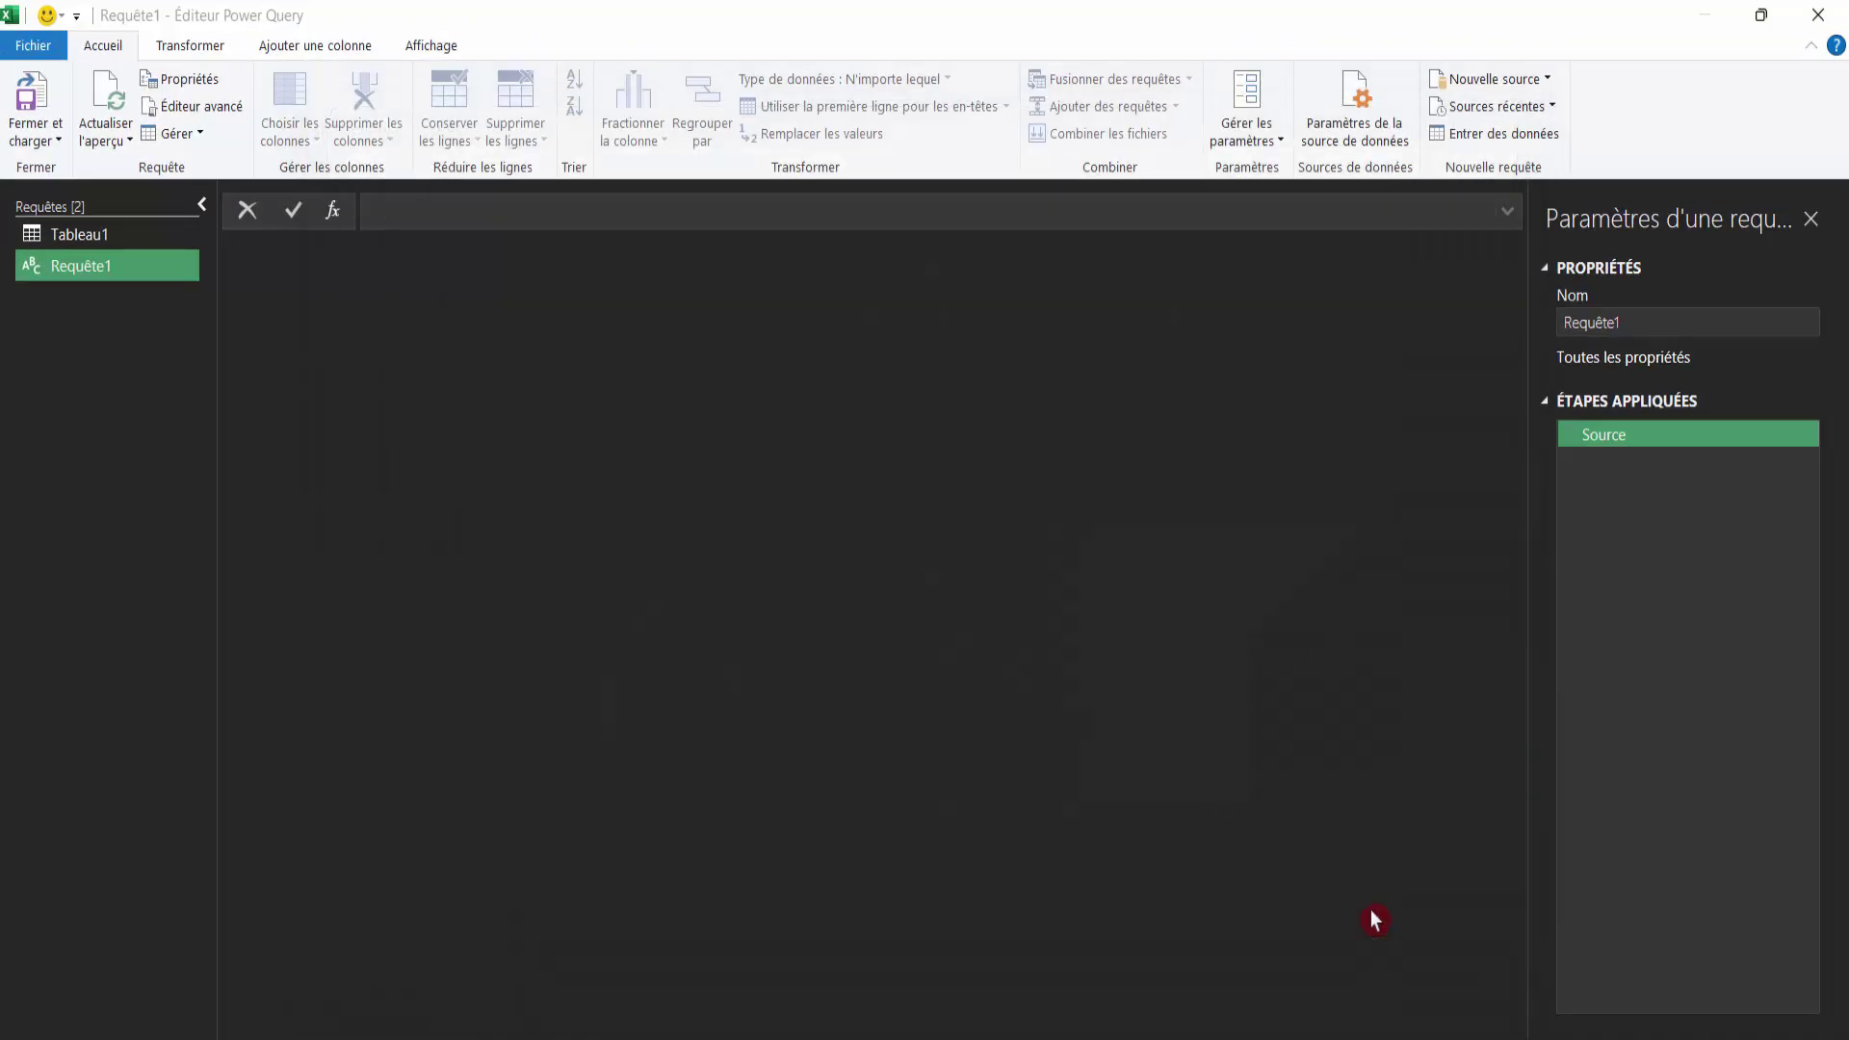
# Look over Requête1 and Tableau1, ending on Tableau1 with the Ajouter une colonne commands shown.
pyautogui.click(78, 236)
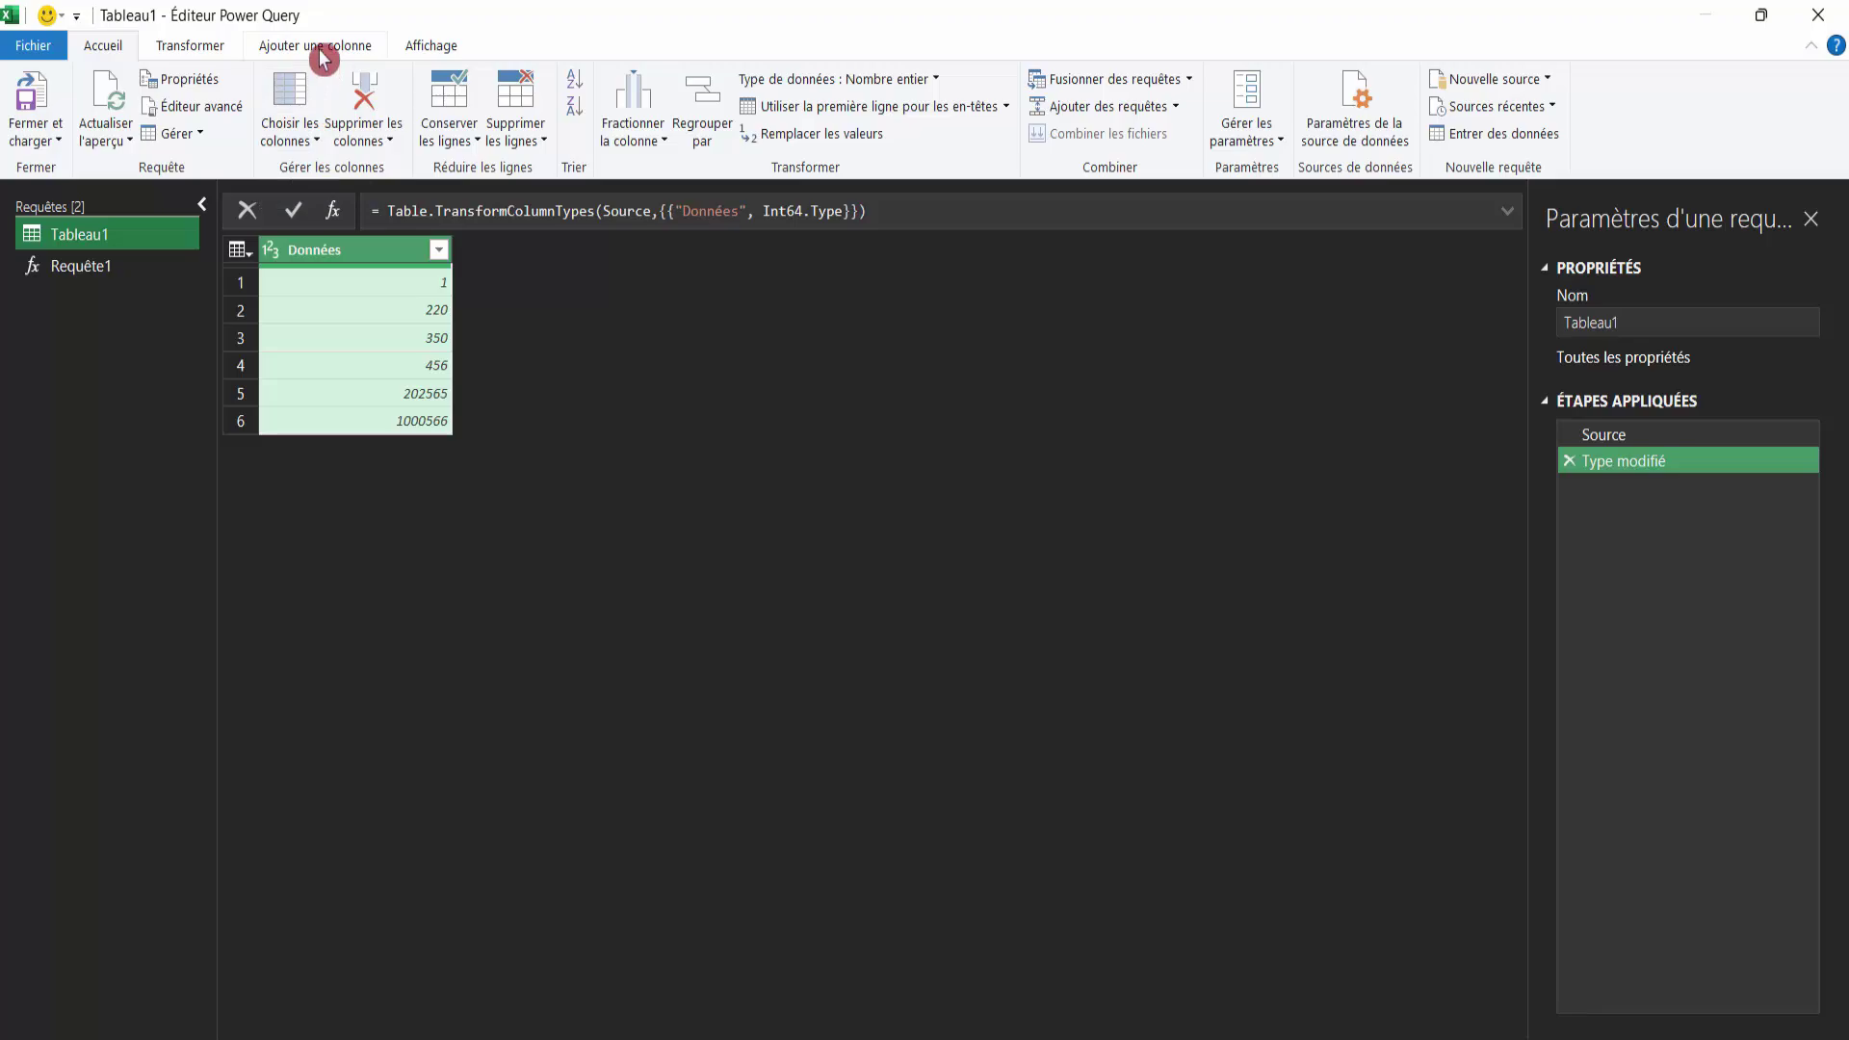
pyautogui.click(72, 266)
pyautogui.click(109, 240)
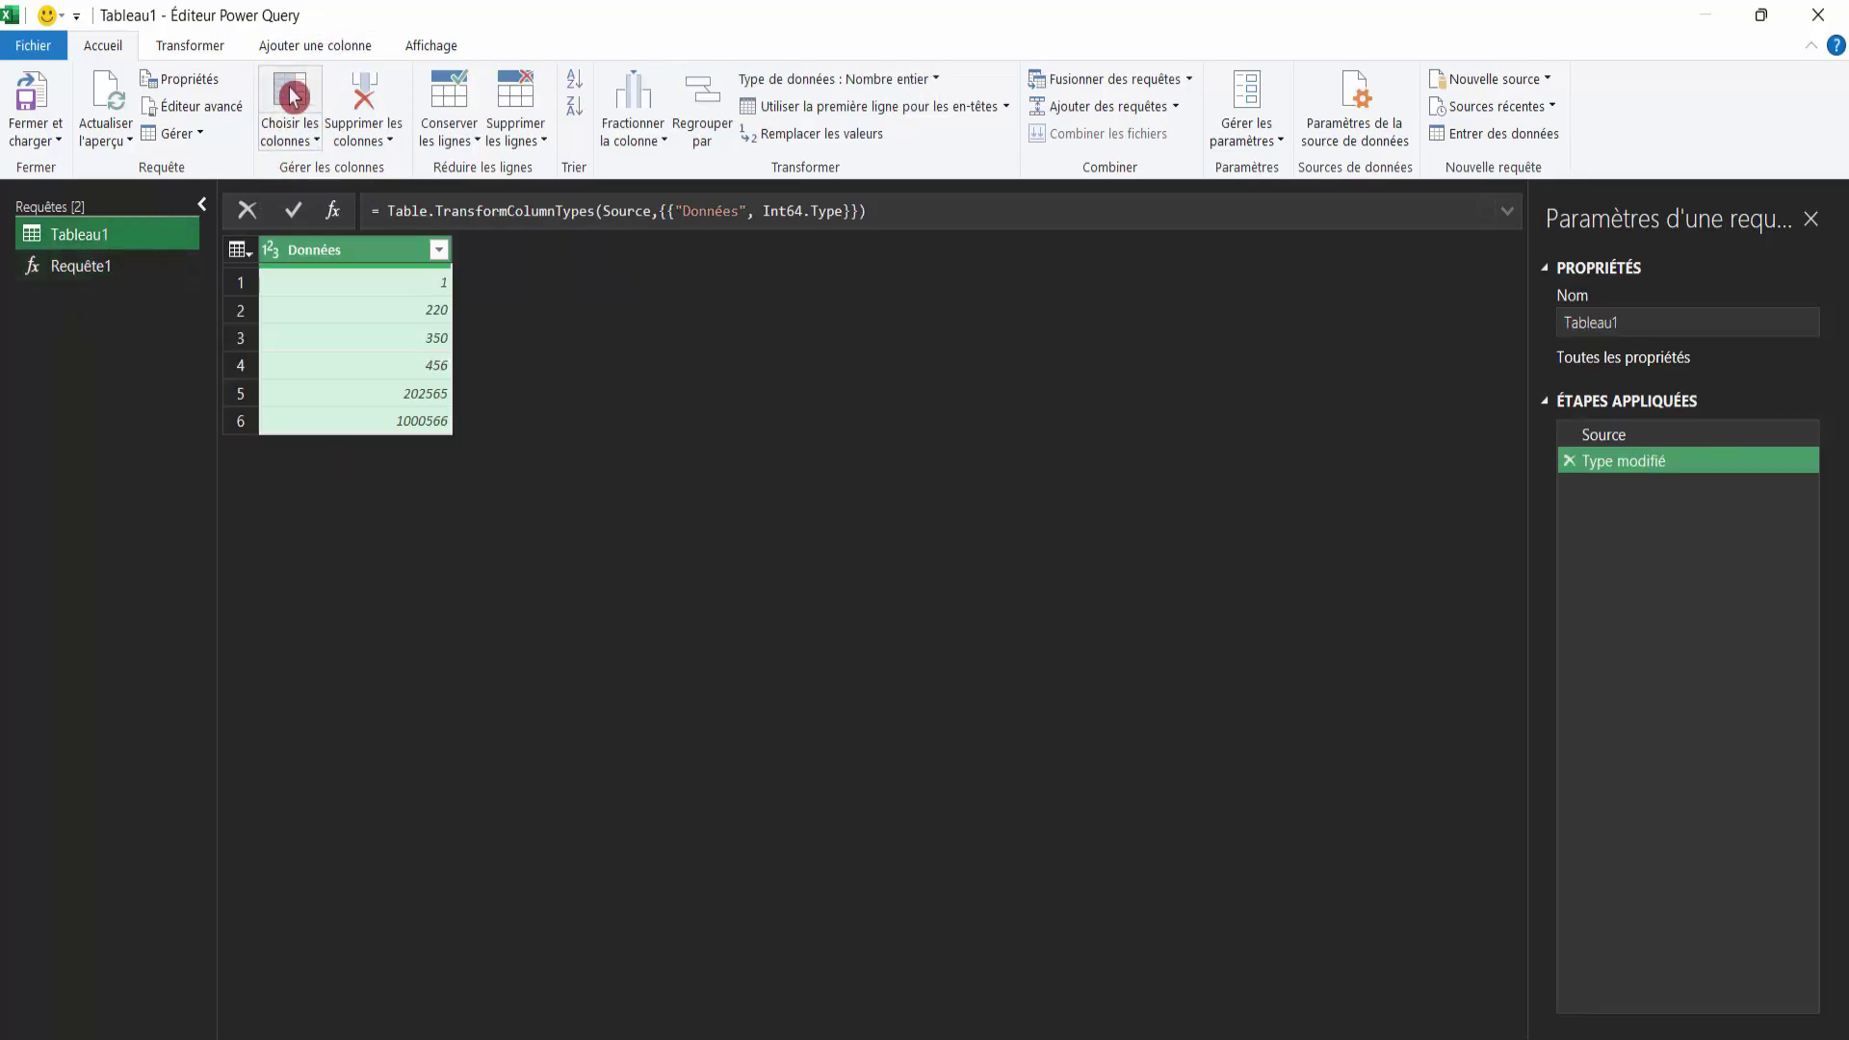
pyautogui.click(79, 279)
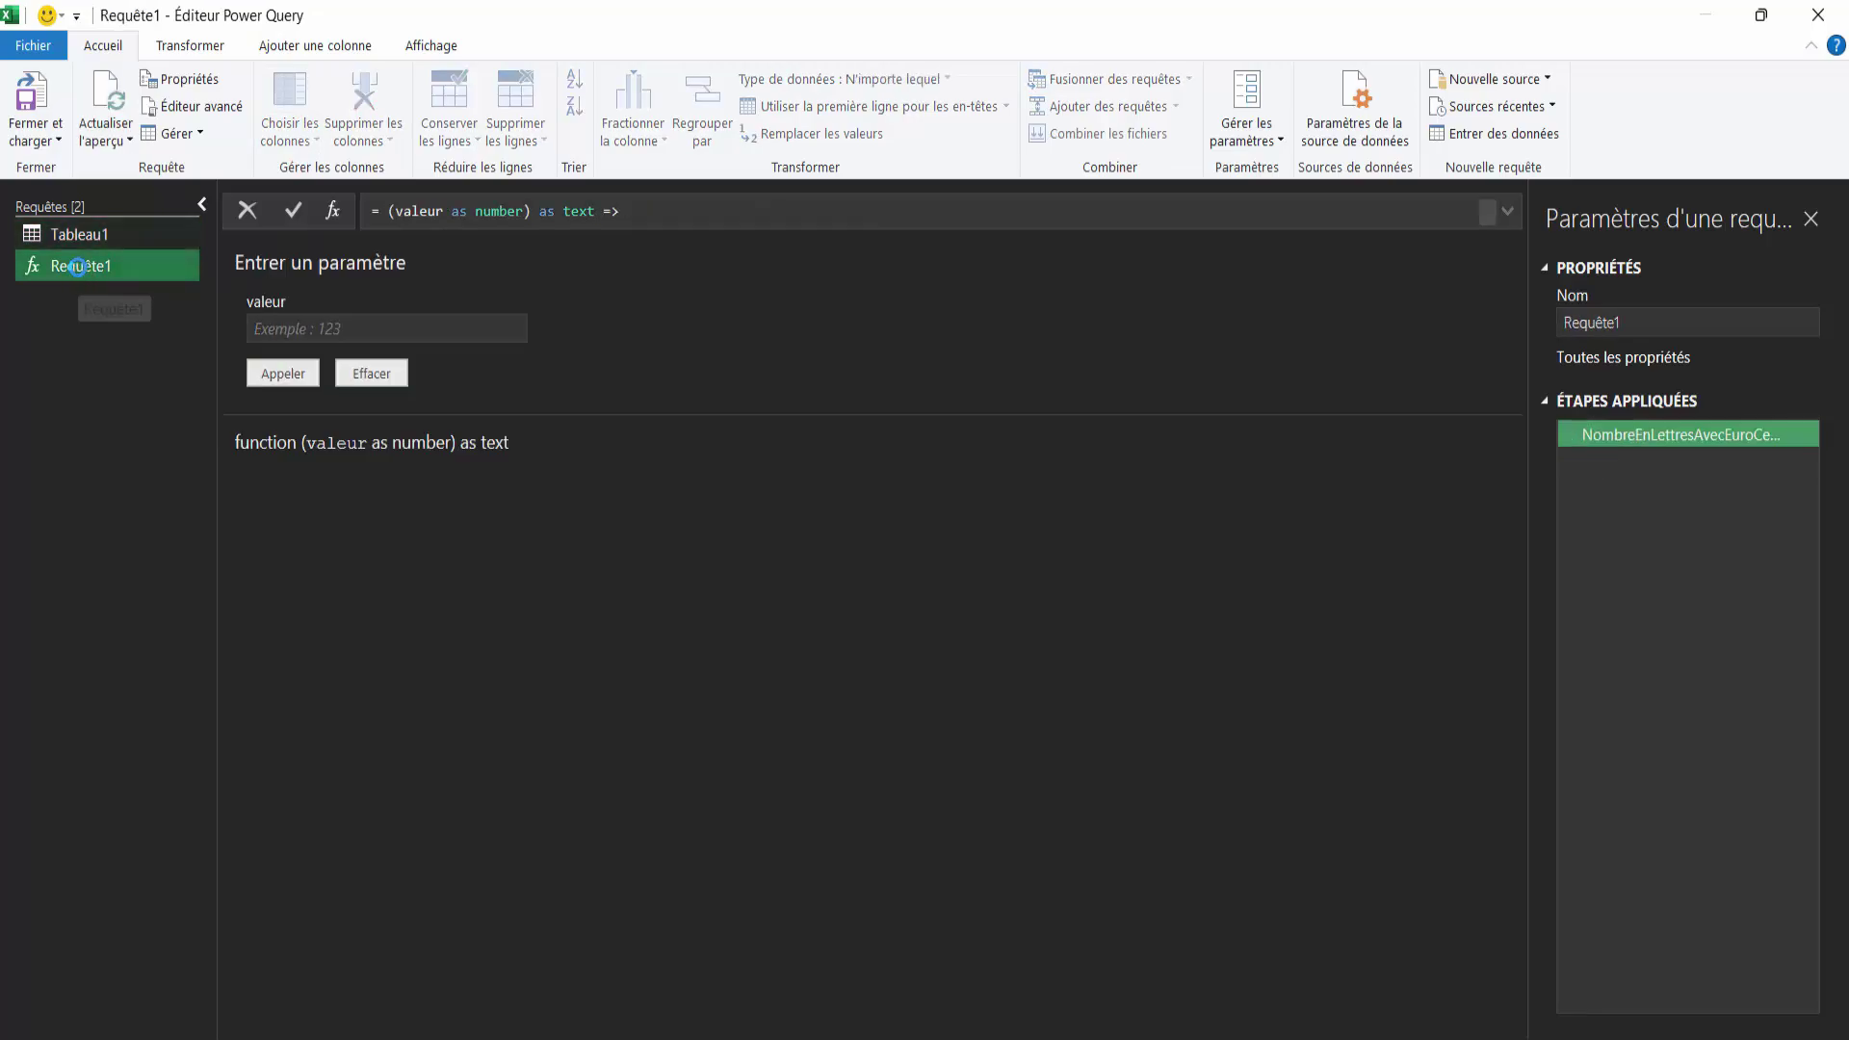
pyautogui.rightClick(81, 278)
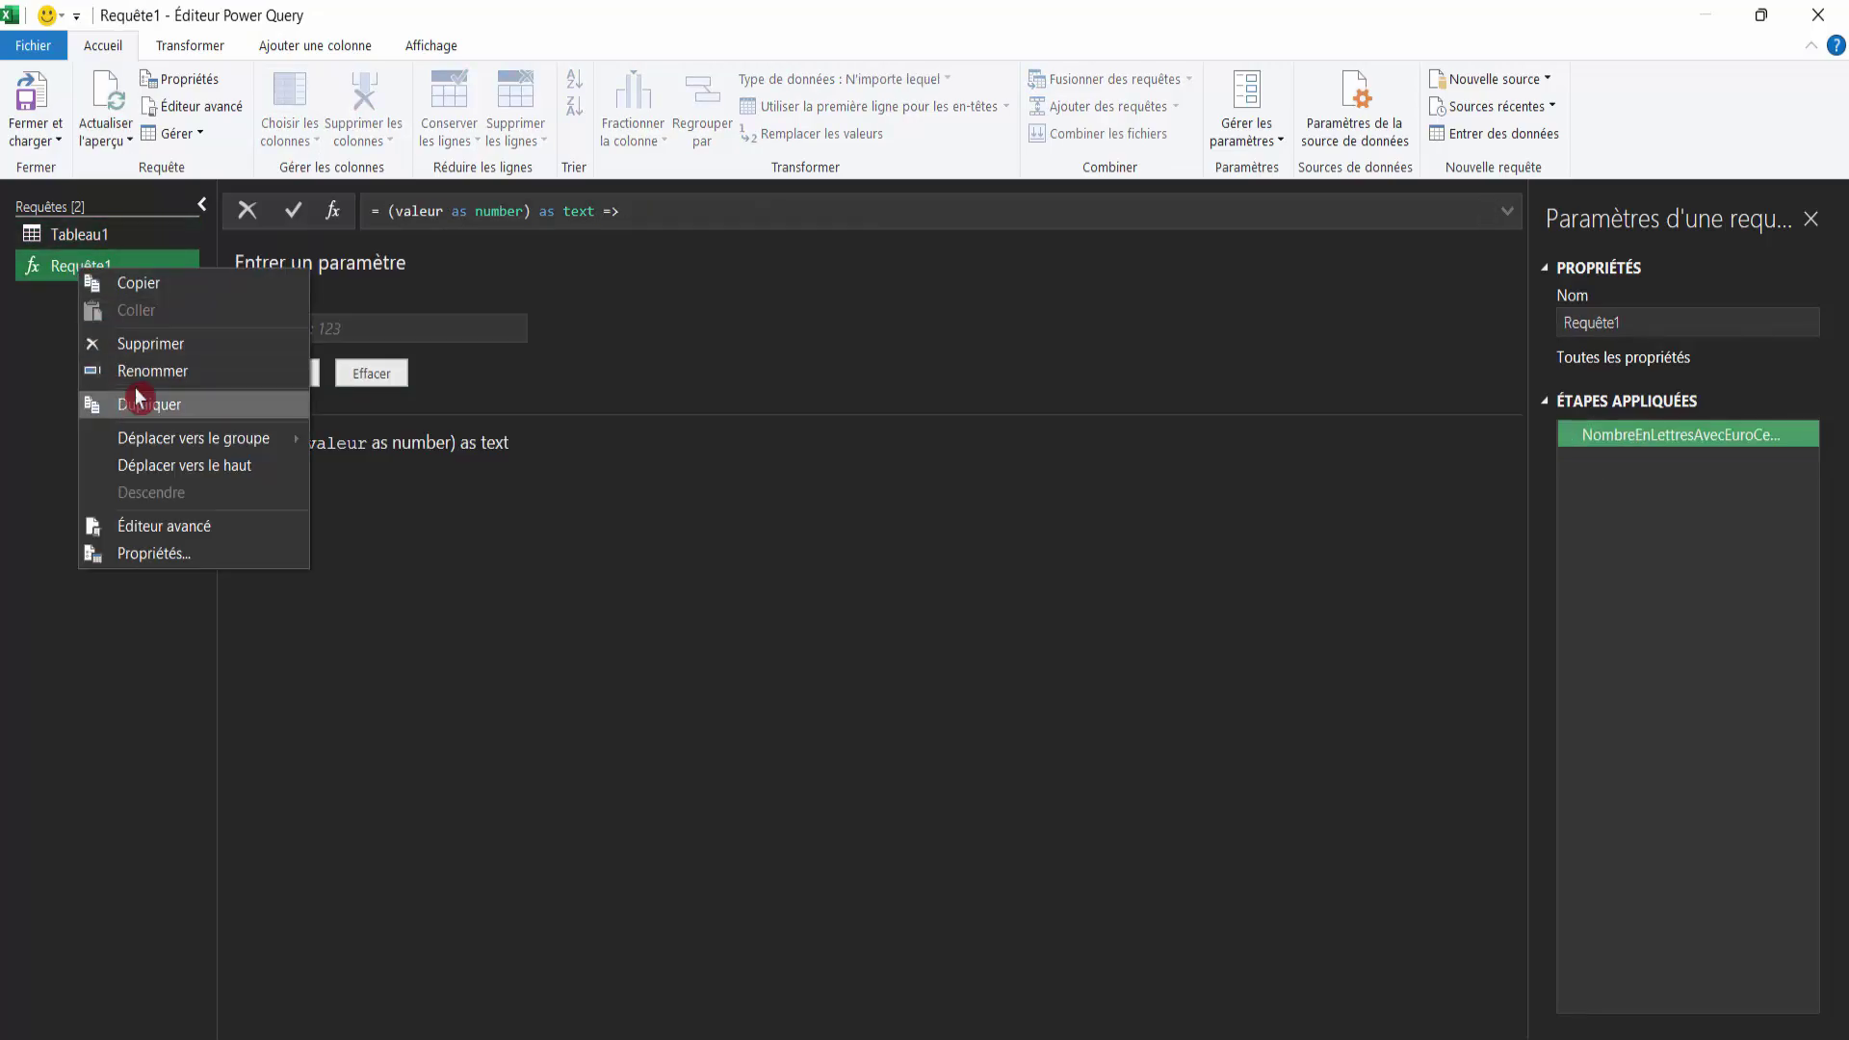
pyautogui.click(96, 238)
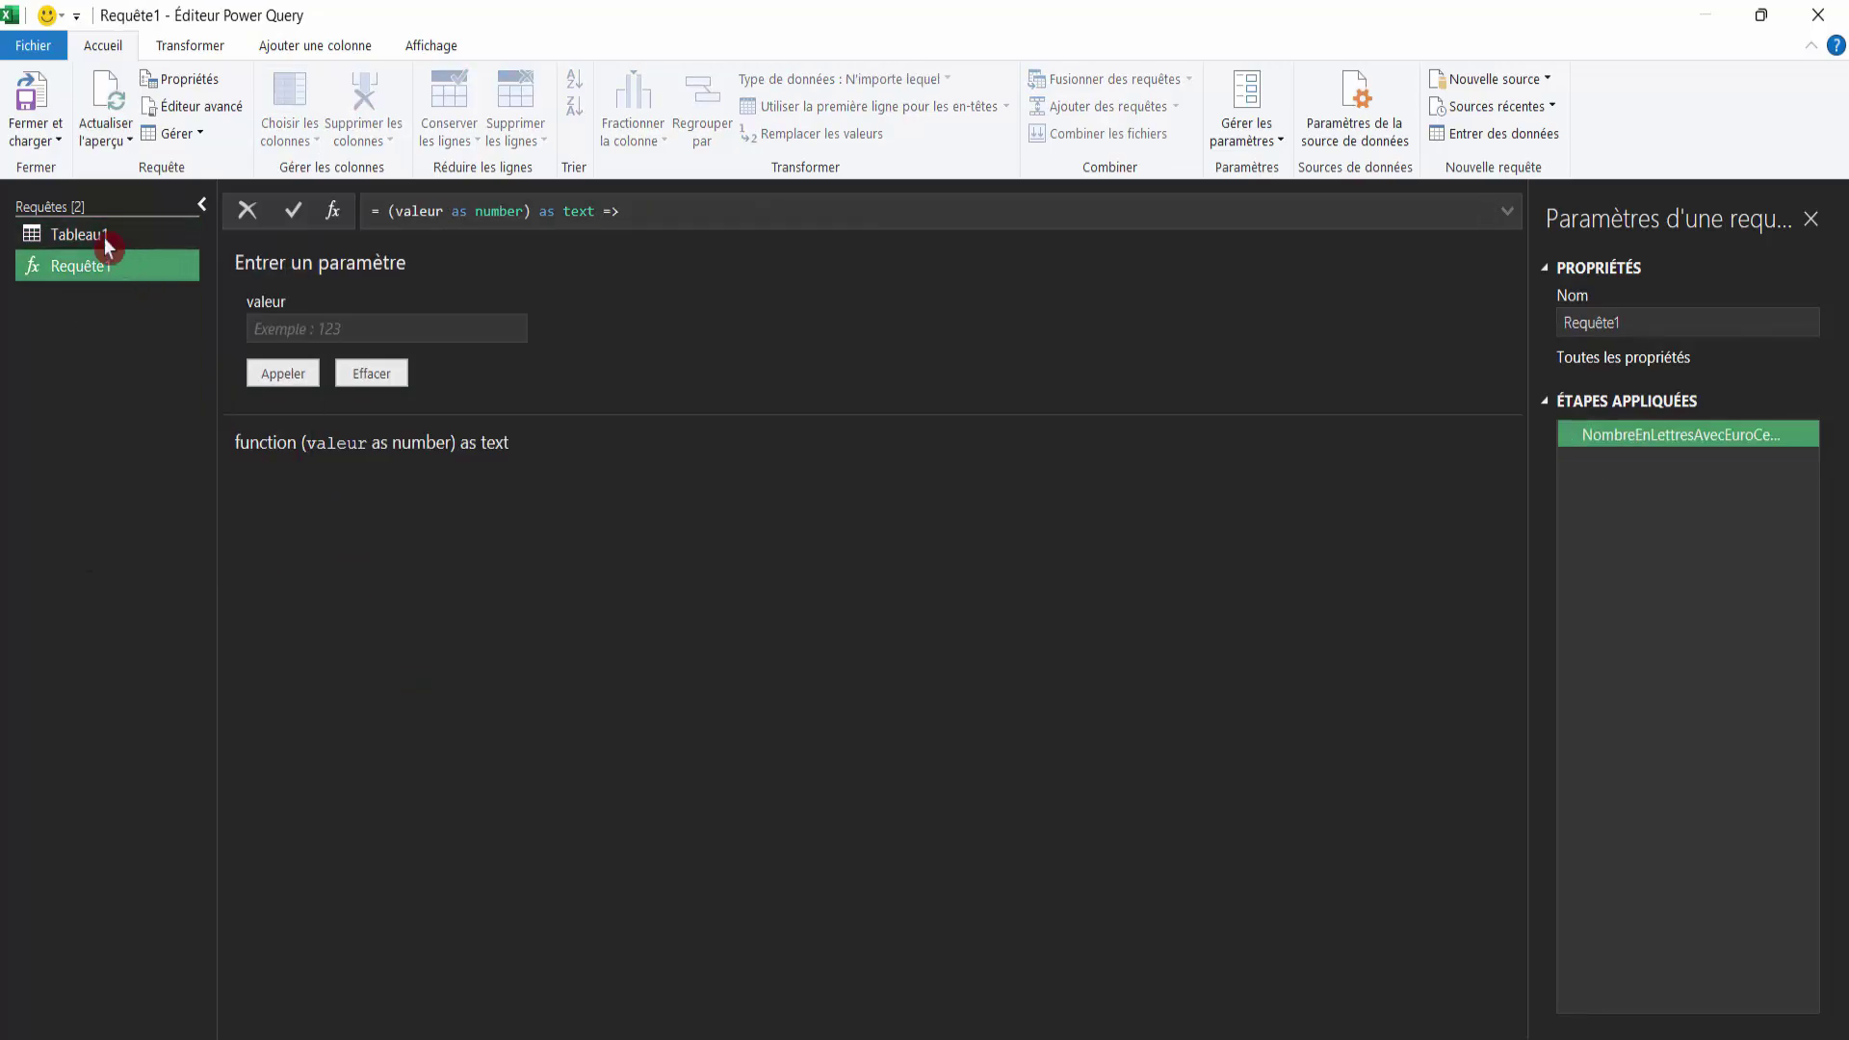
pyautogui.click(97, 239)
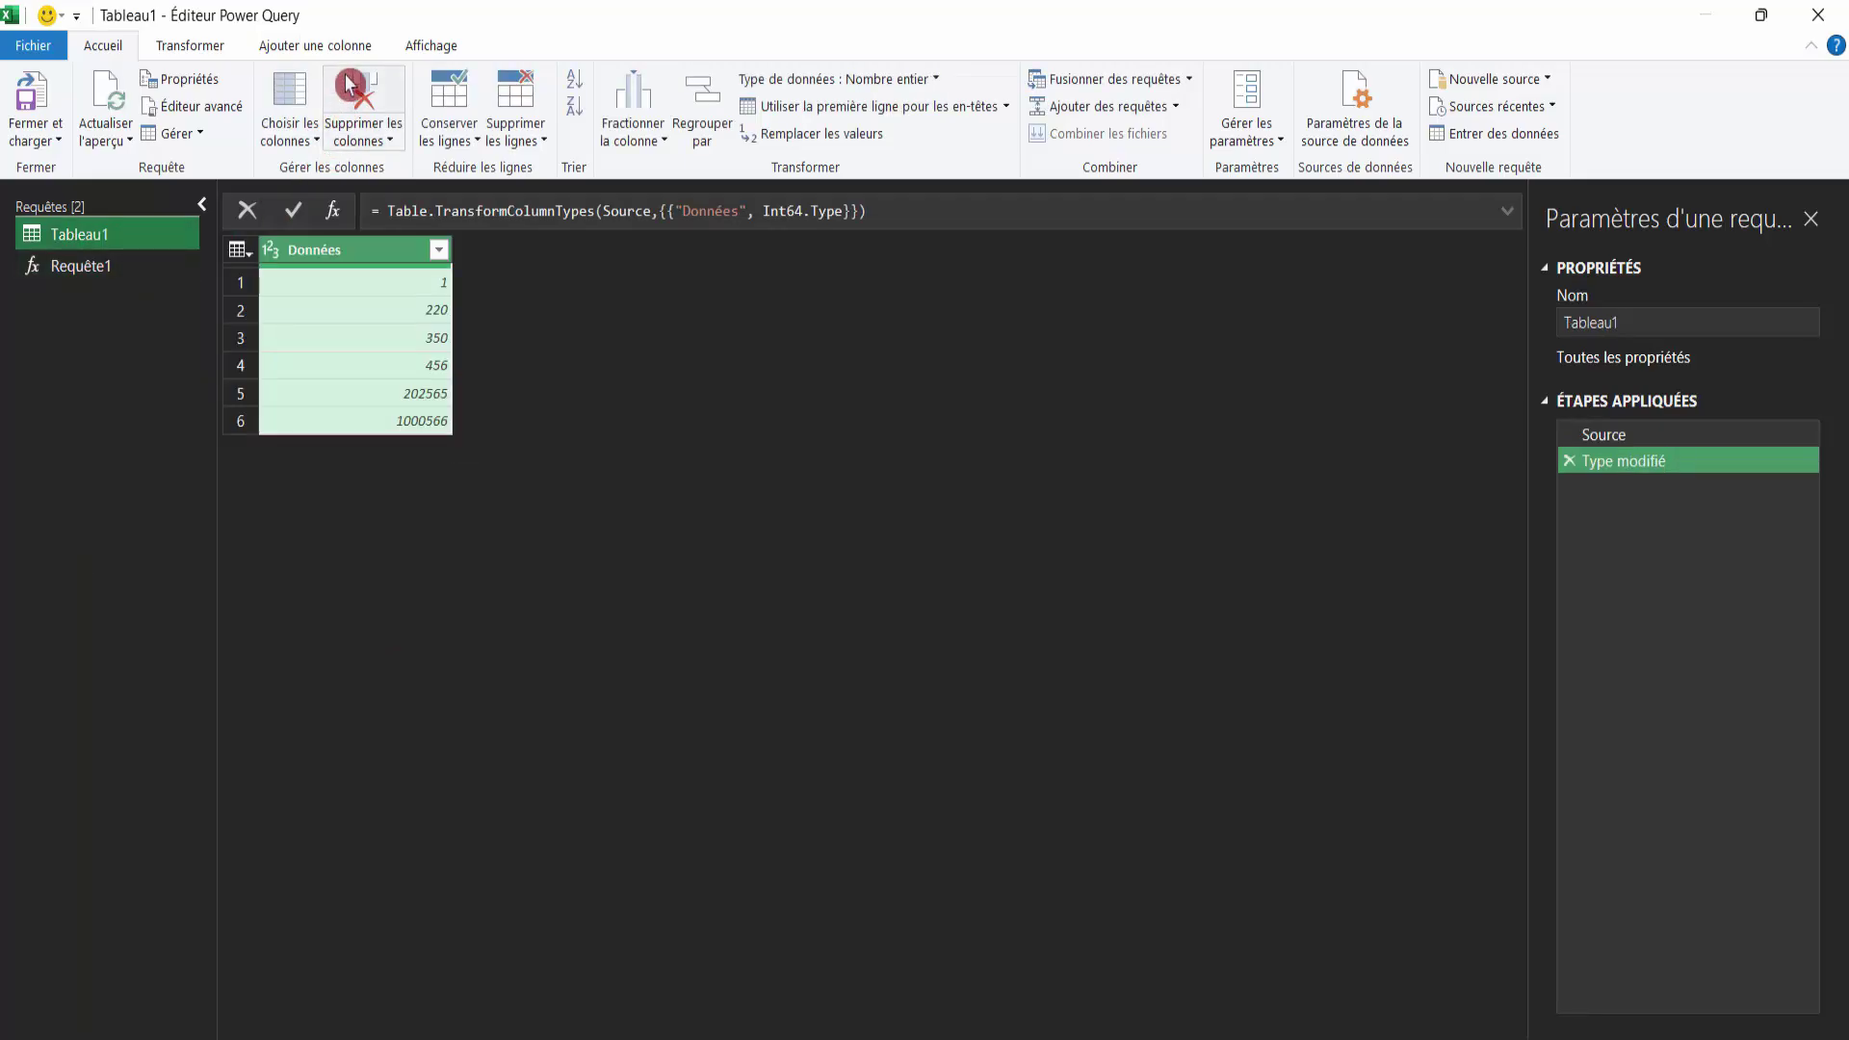
pyautogui.click(323, 48)
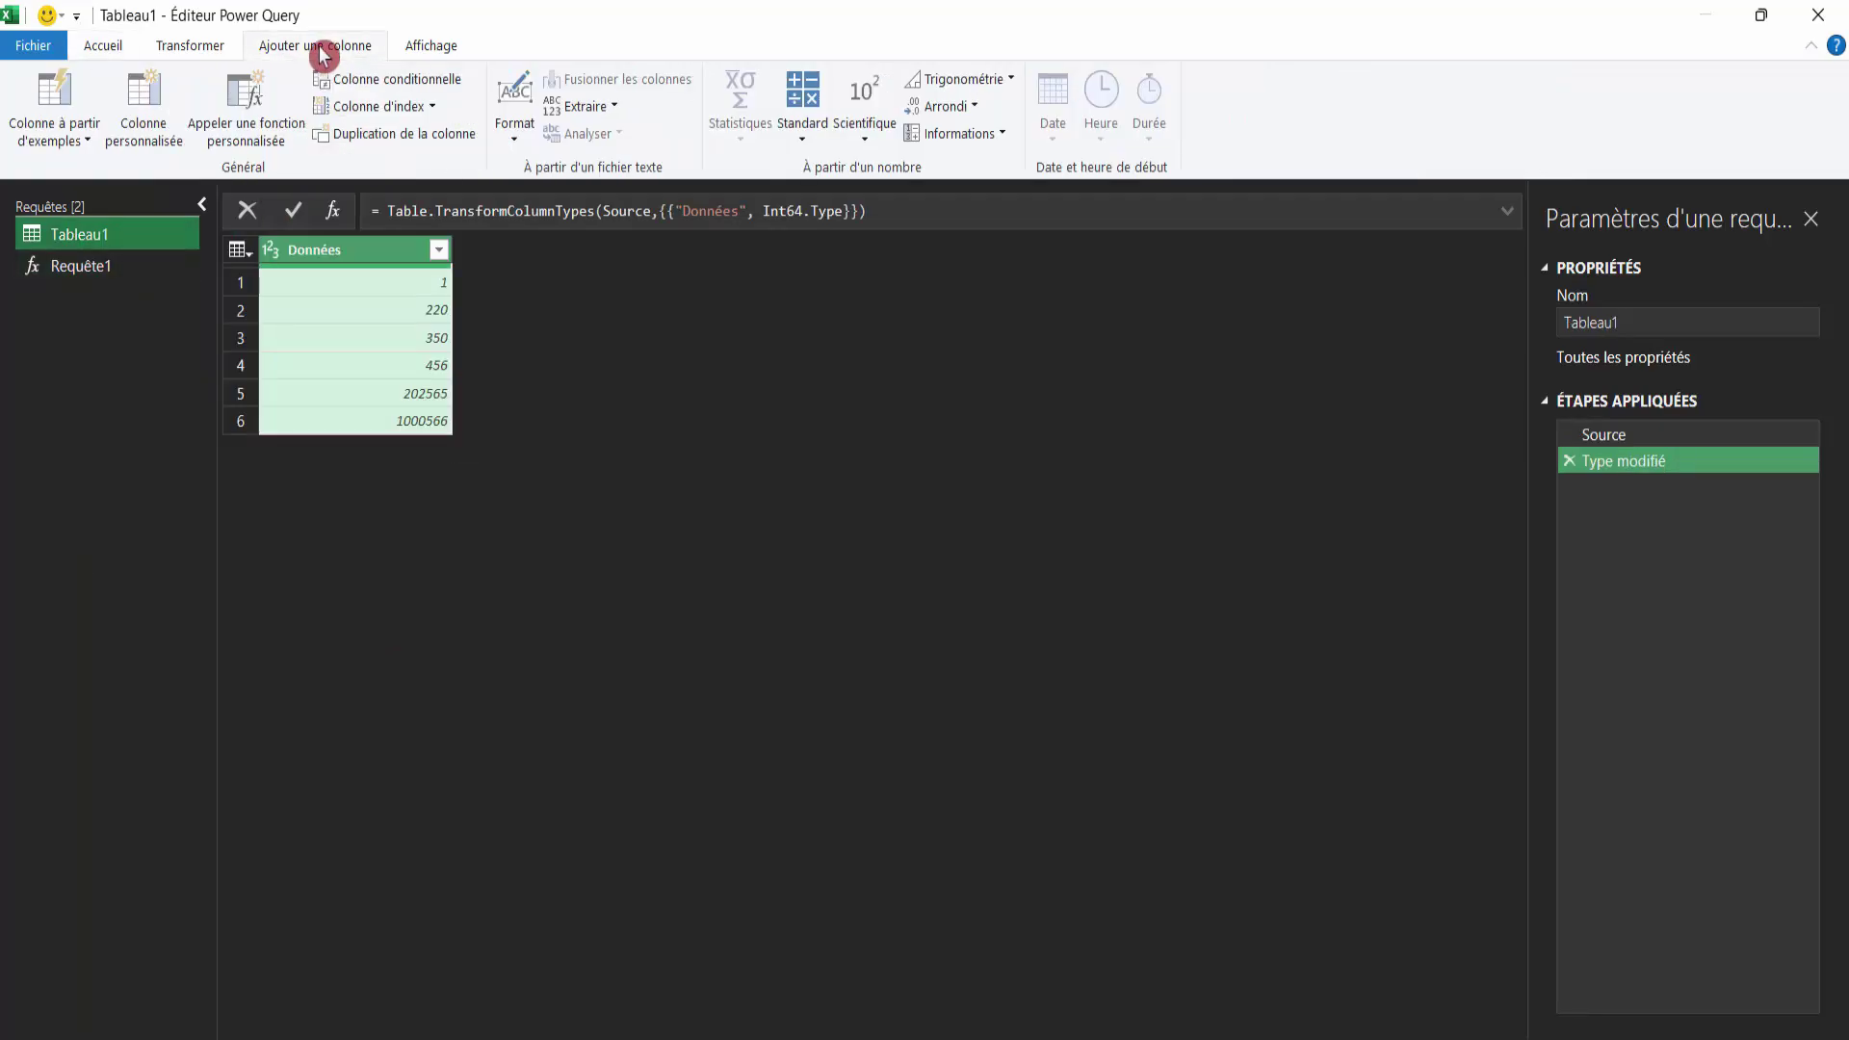
# Add a ConvertirChiffres column invoking the Requête1 function on each Données value.
pyautogui.click(240, 114)
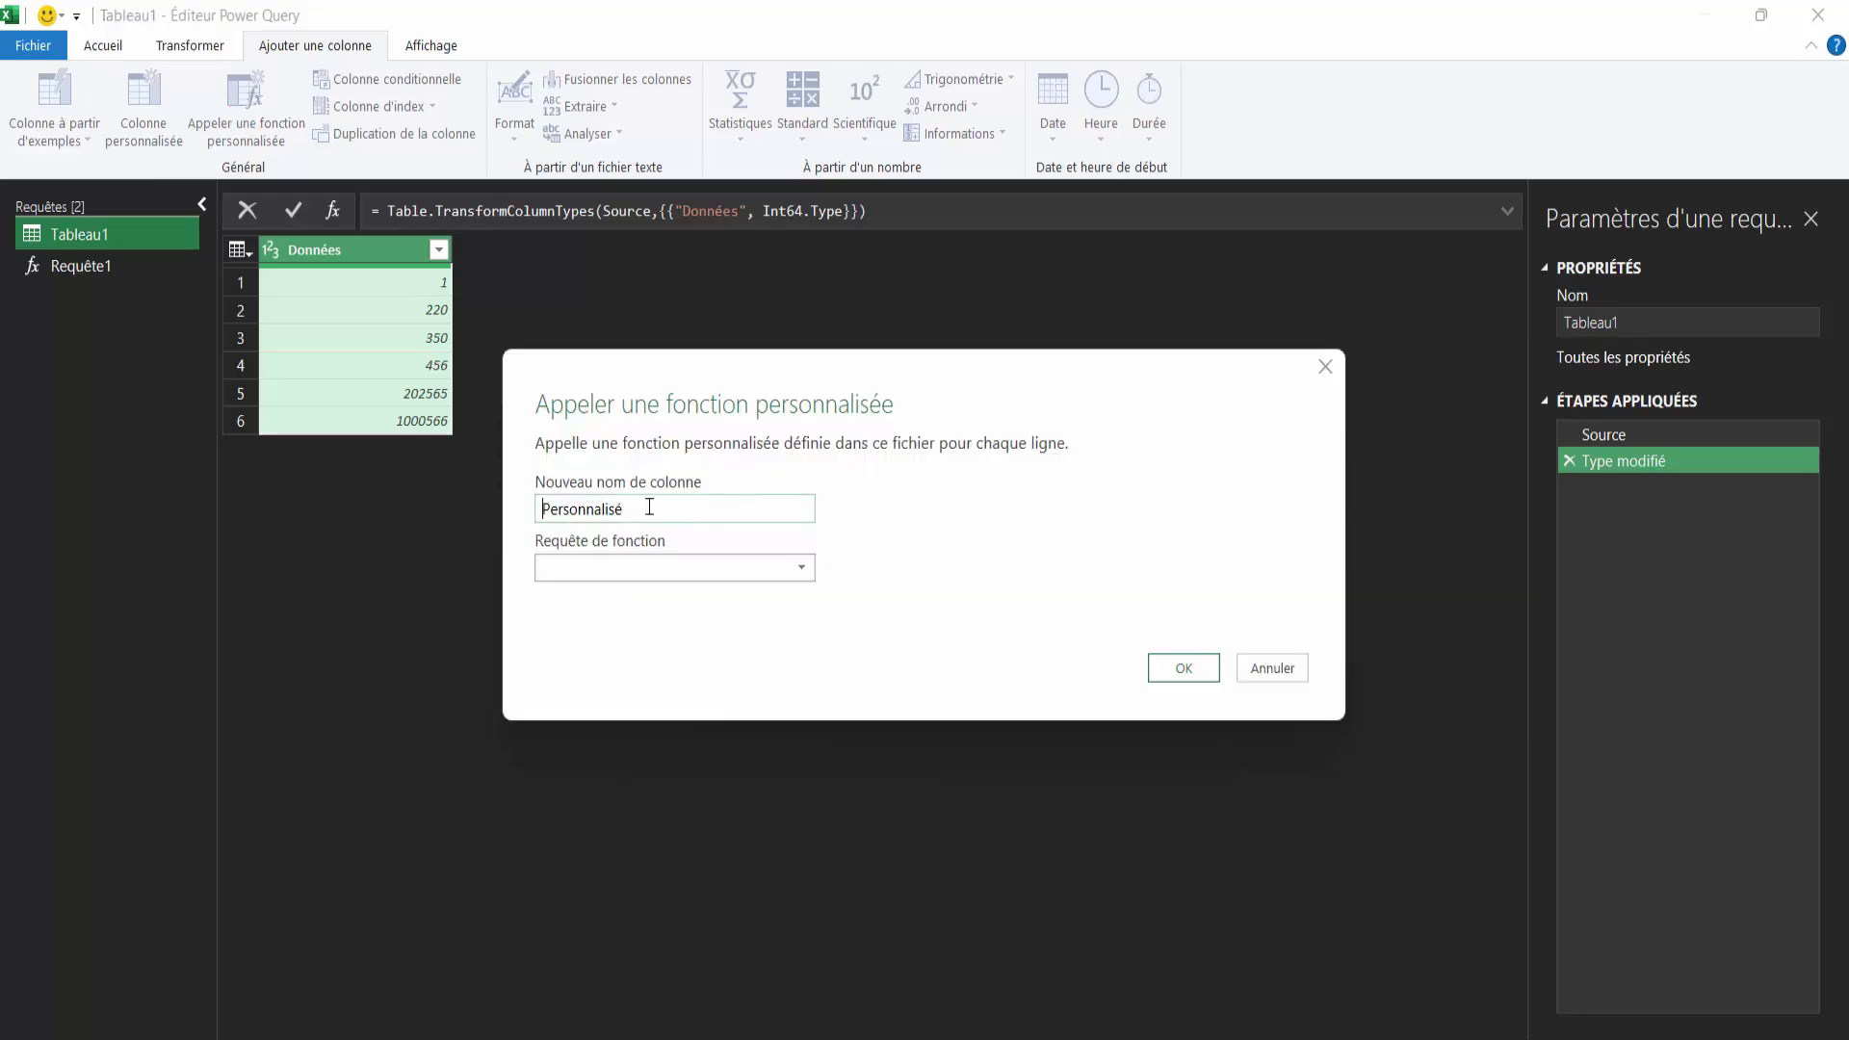
pyautogui.moveTo(649, 507); pyautogui.dragTo(516, 513)
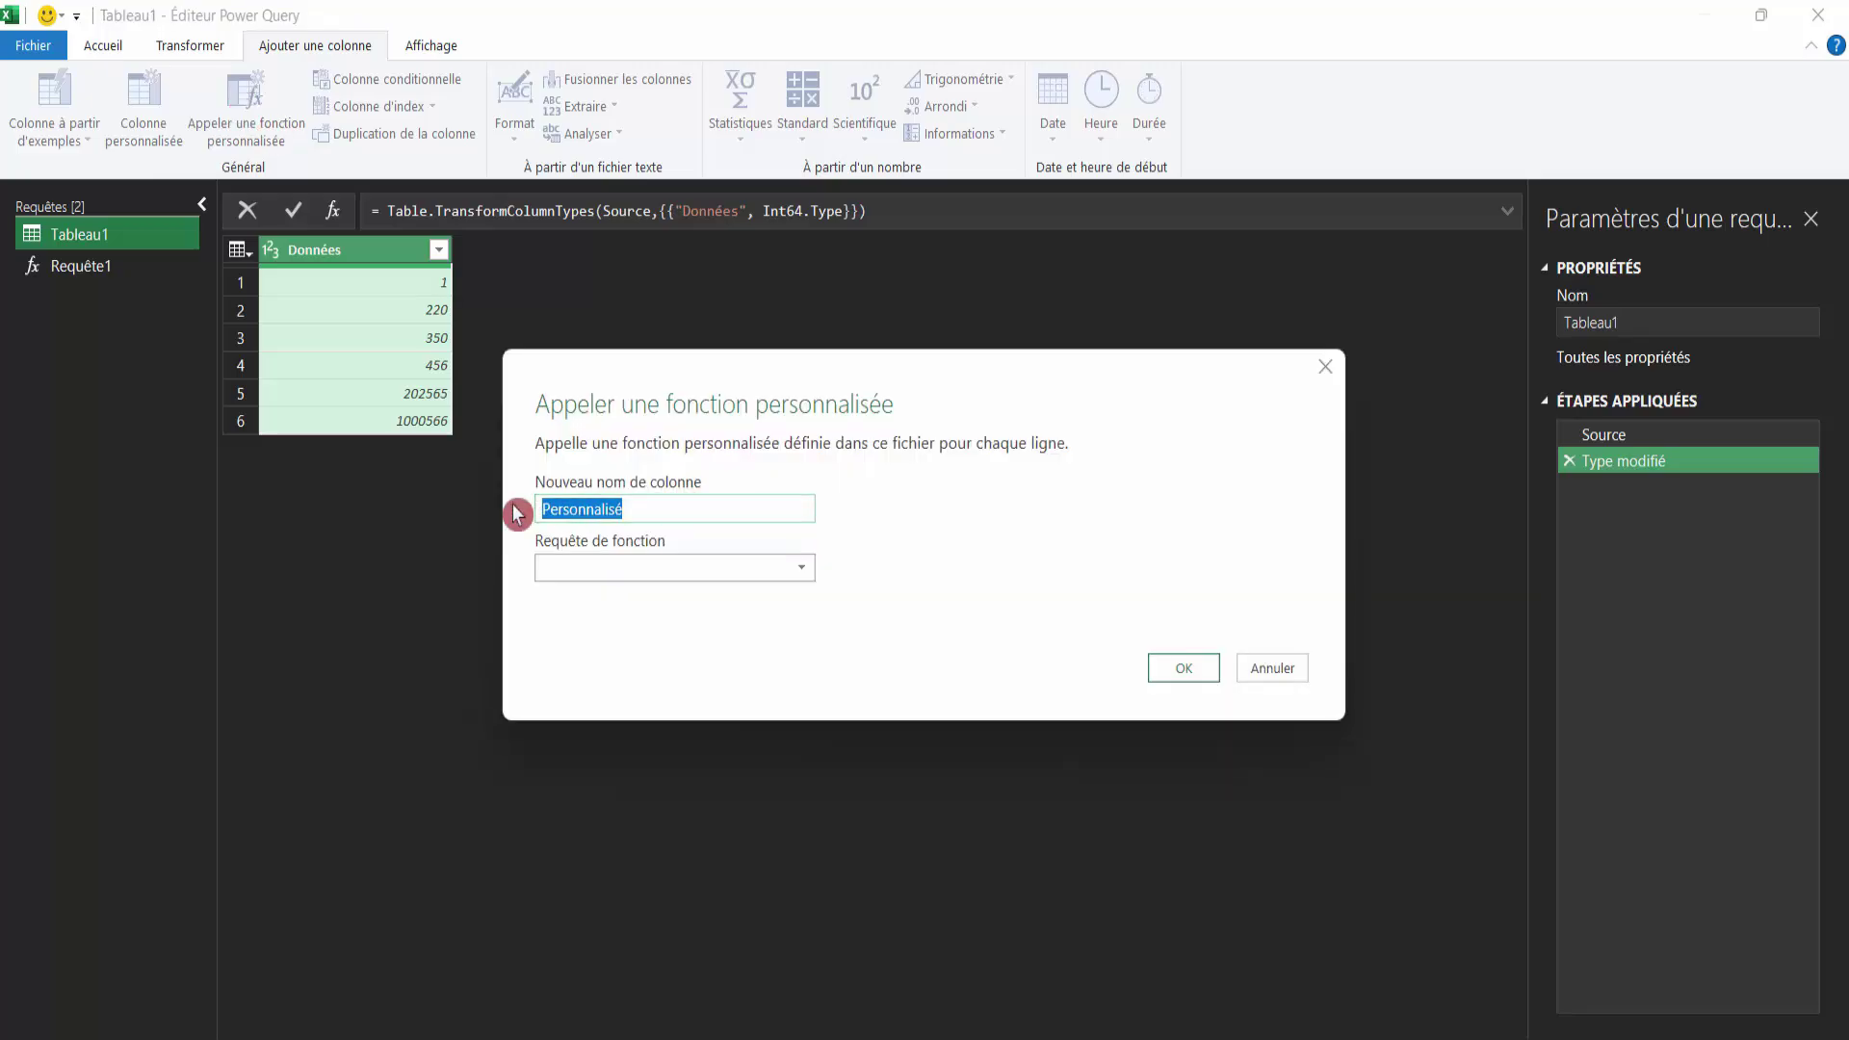
pyautogui.write('ConvertirChiffres')
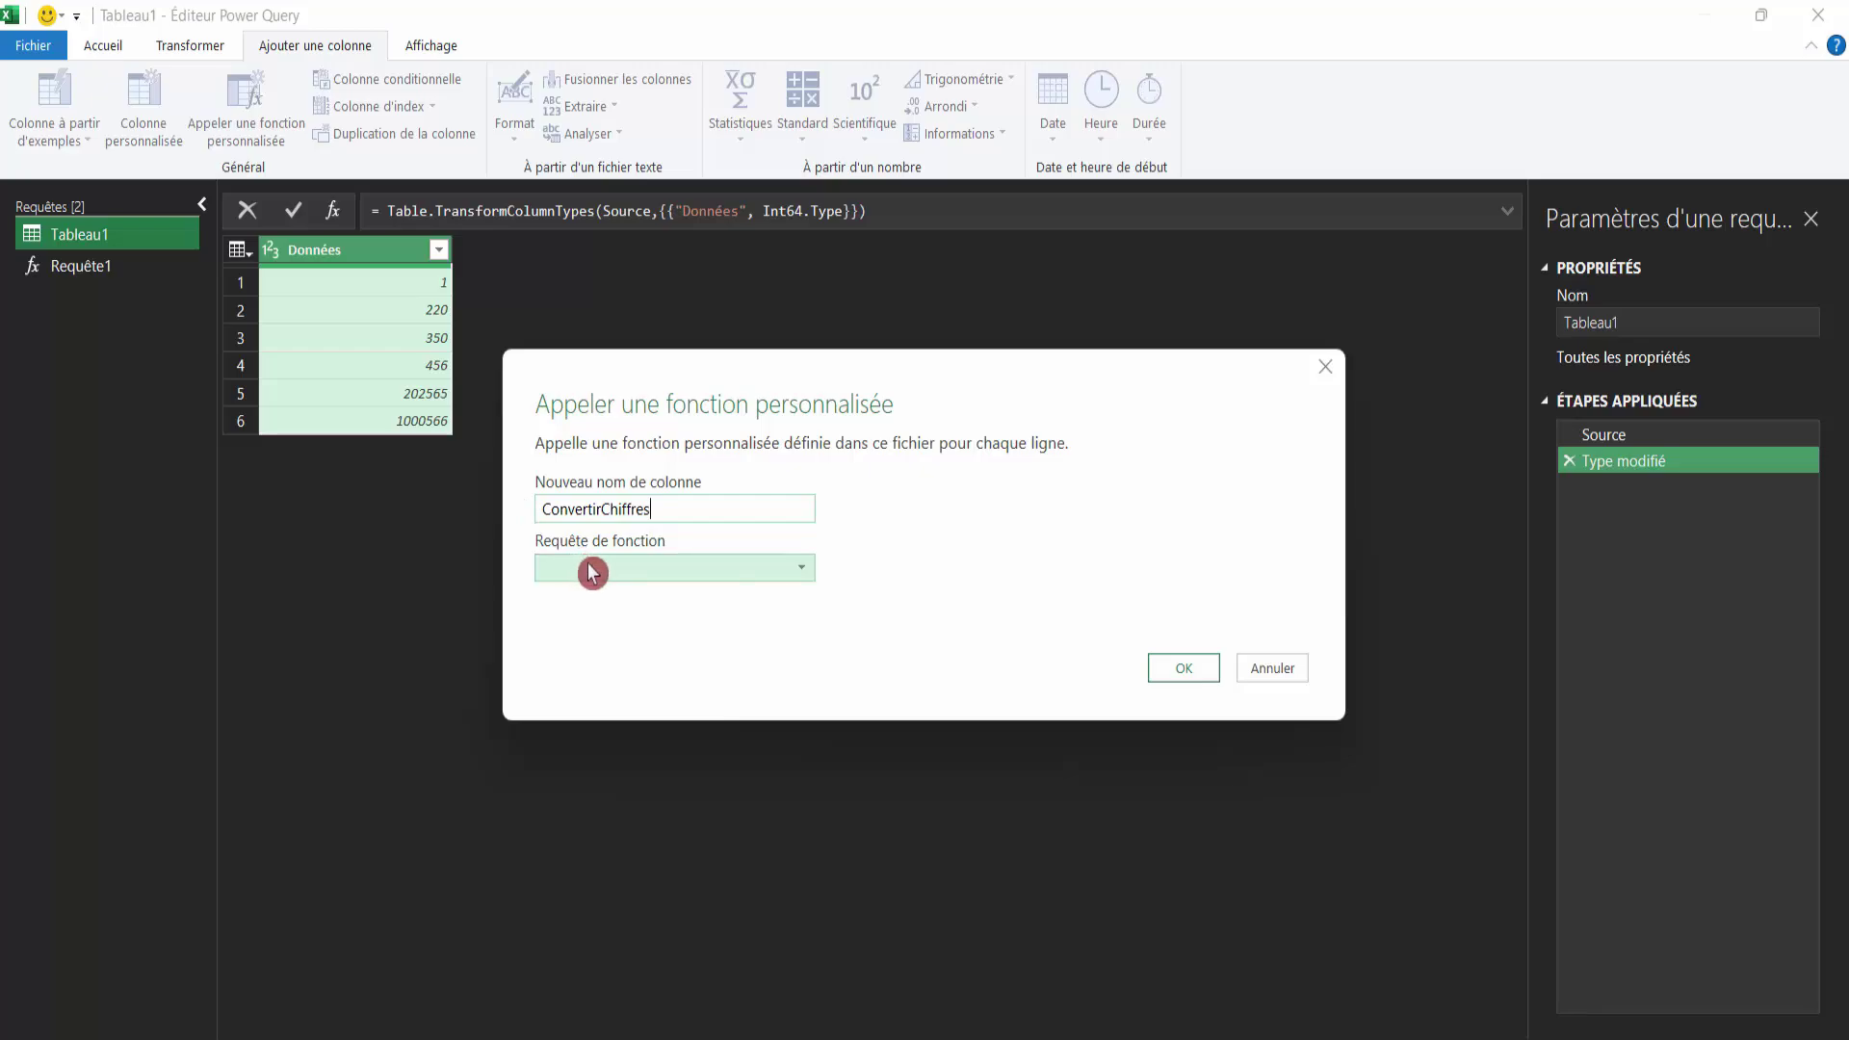
pyautogui.click(593, 572)
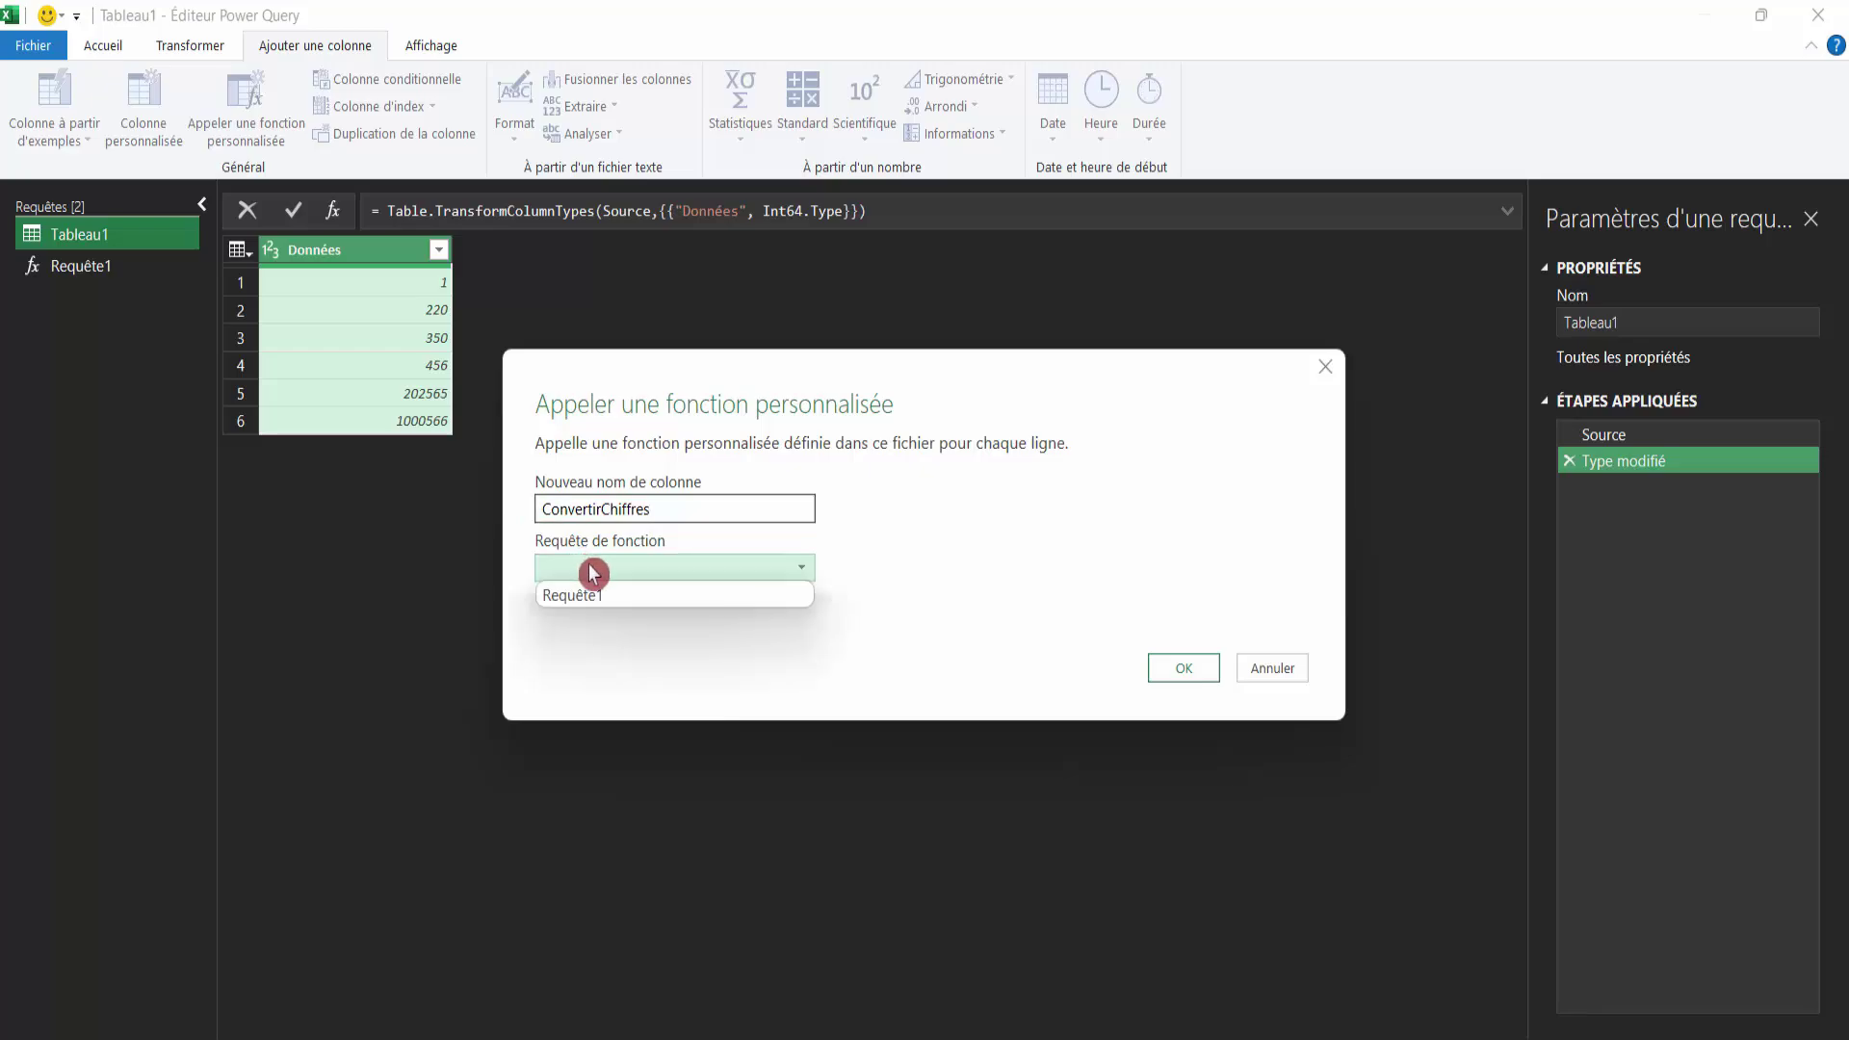
pyautogui.click(580, 605)
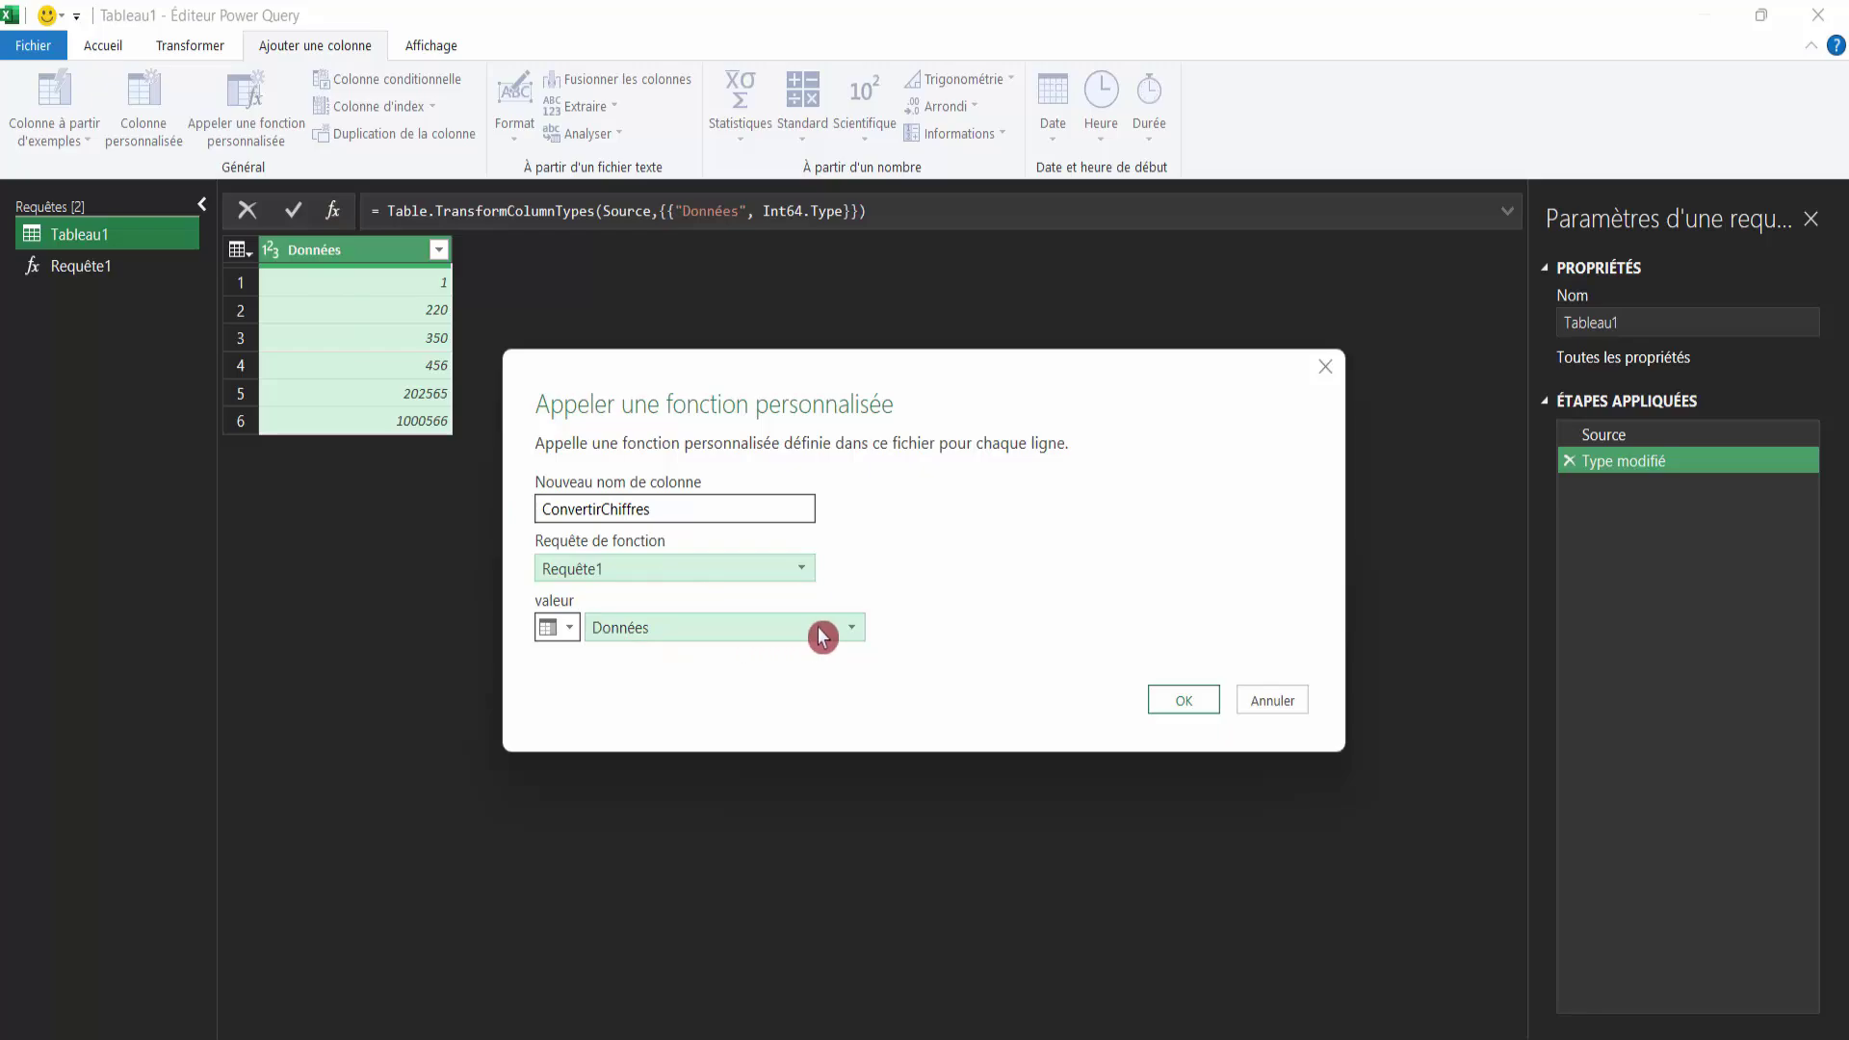
pyautogui.click(1184, 701)
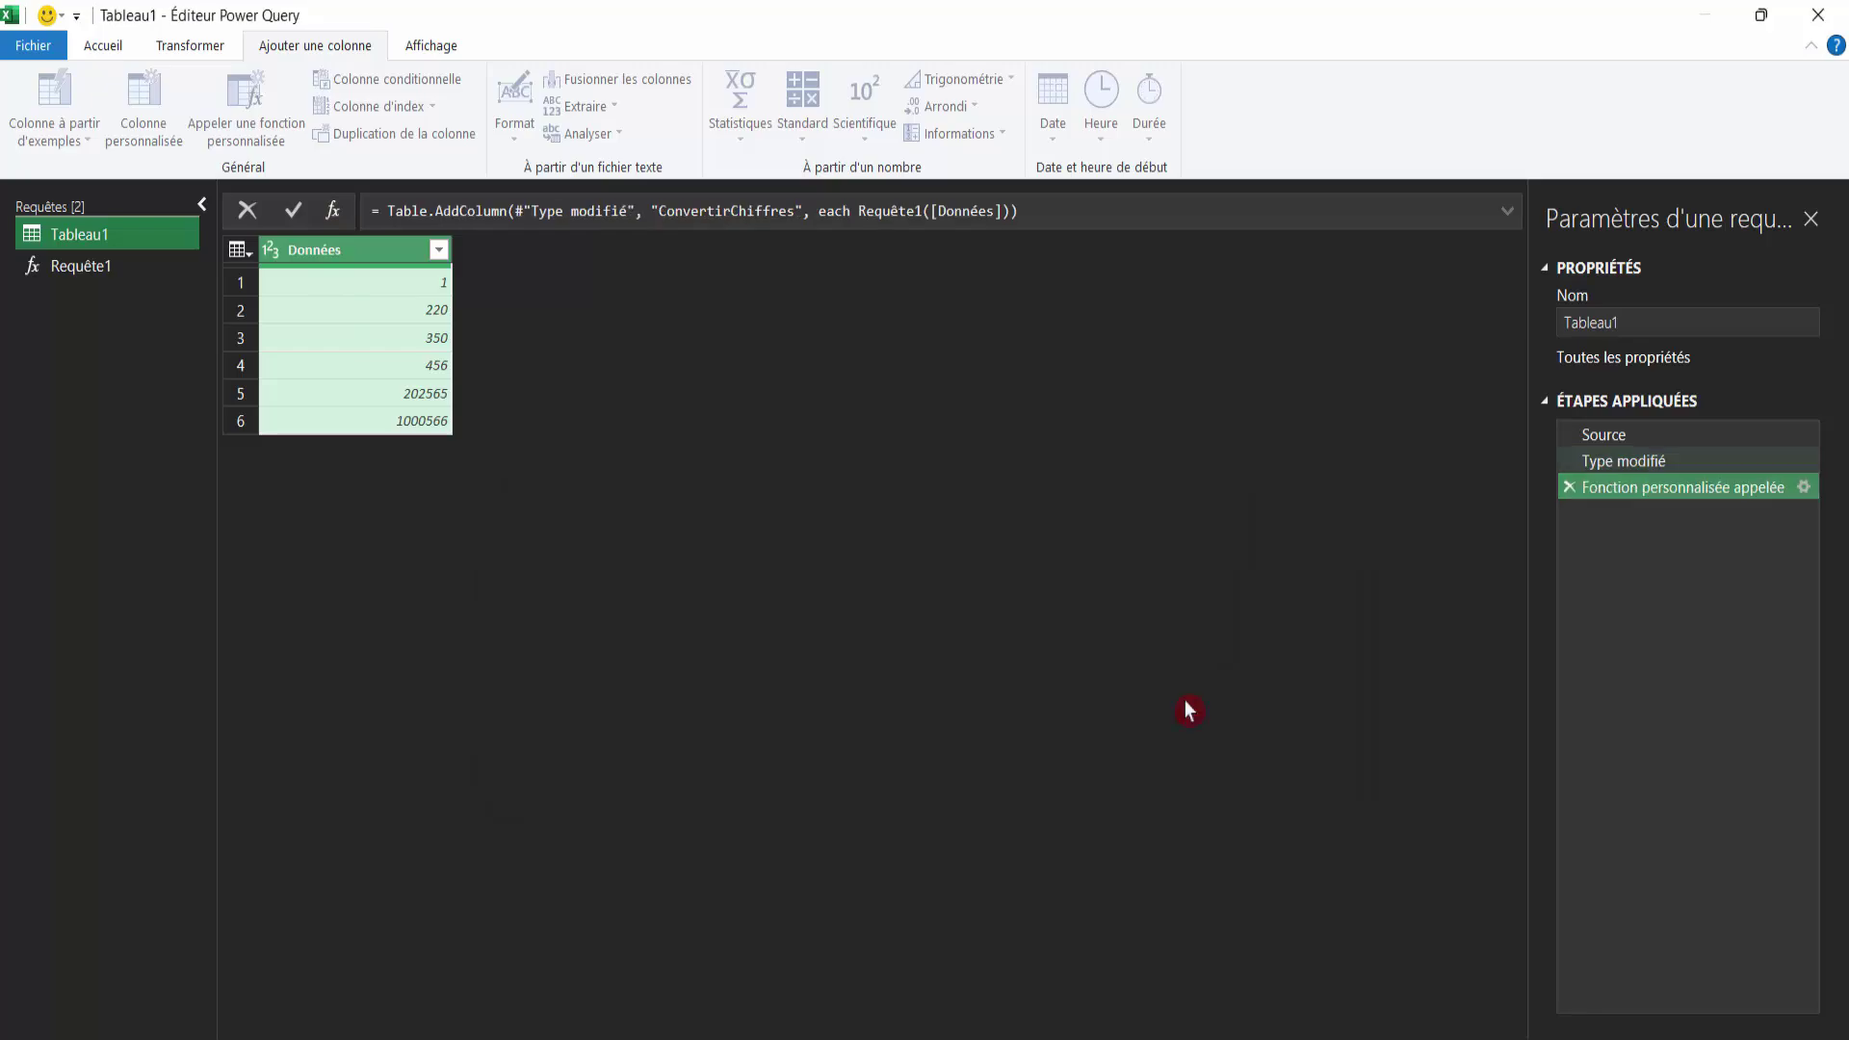
# Check a converted value, then use Fermer et charger to load Tableau1 into Excel.
pyautogui.click(544, 313)
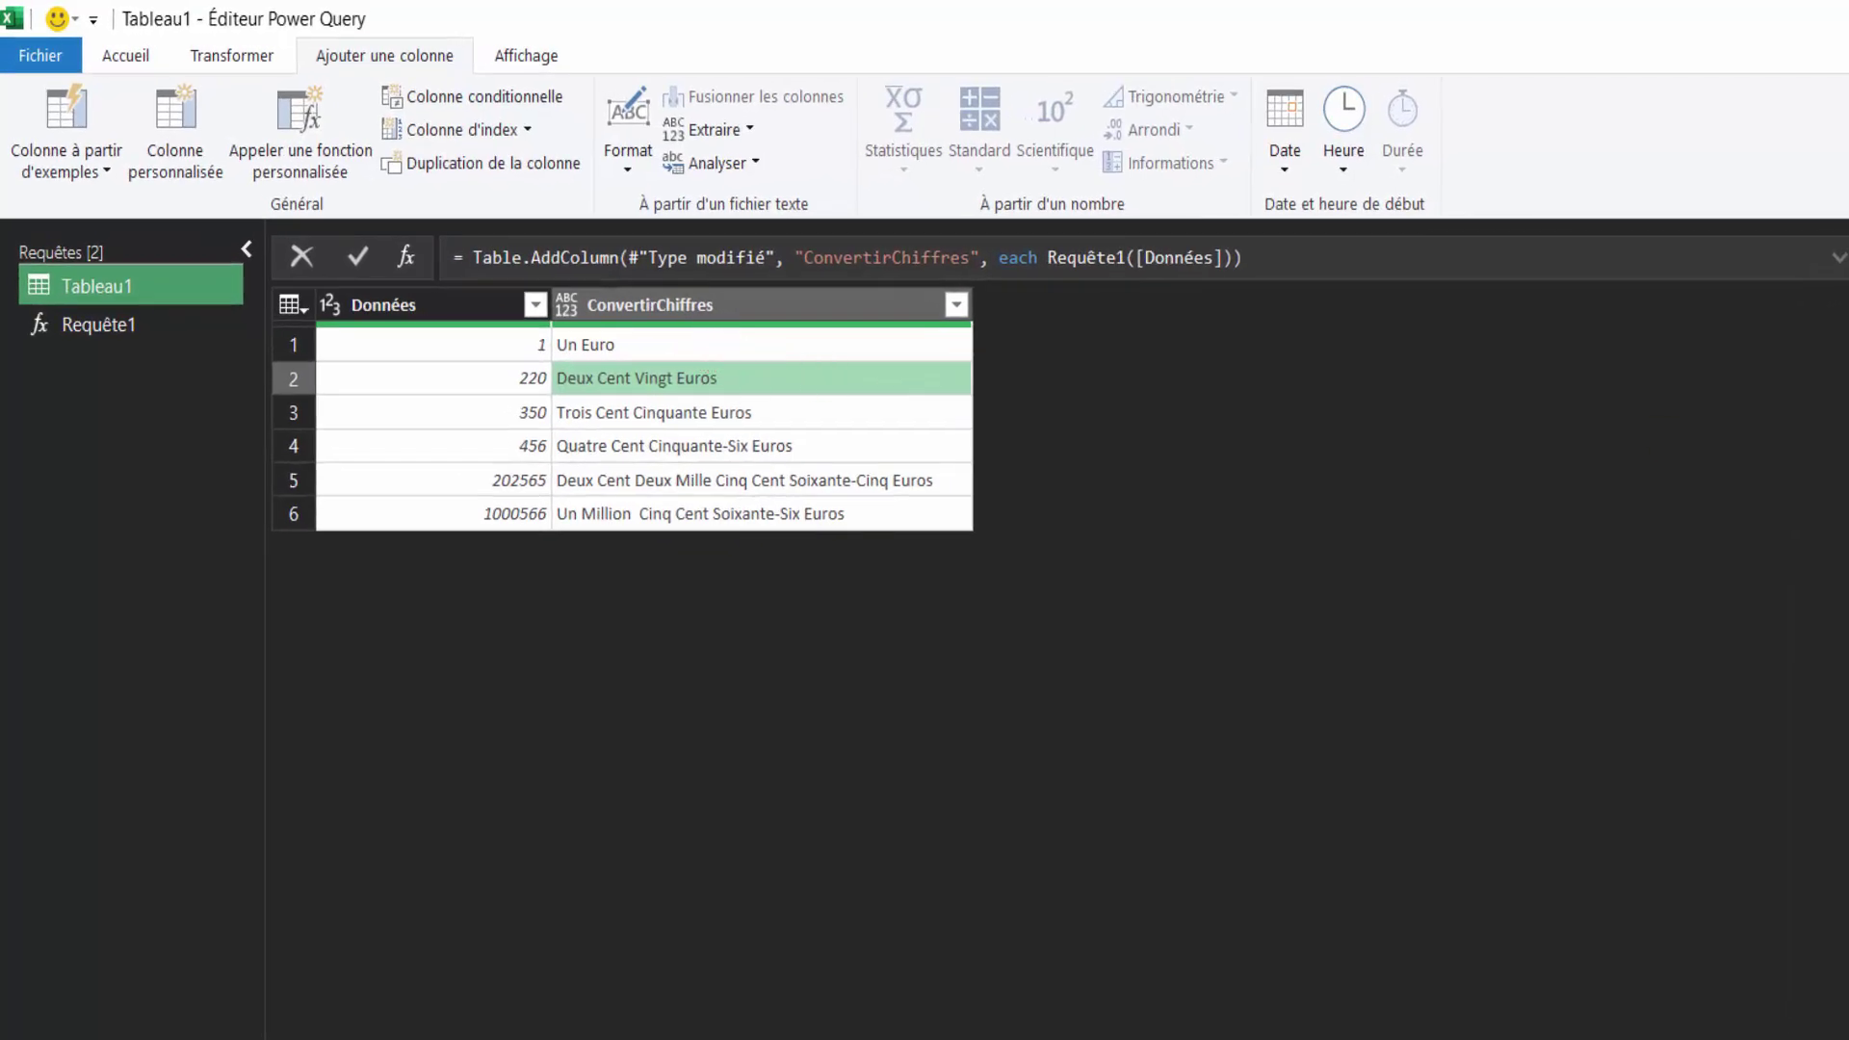
pyautogui.click(126, 60)
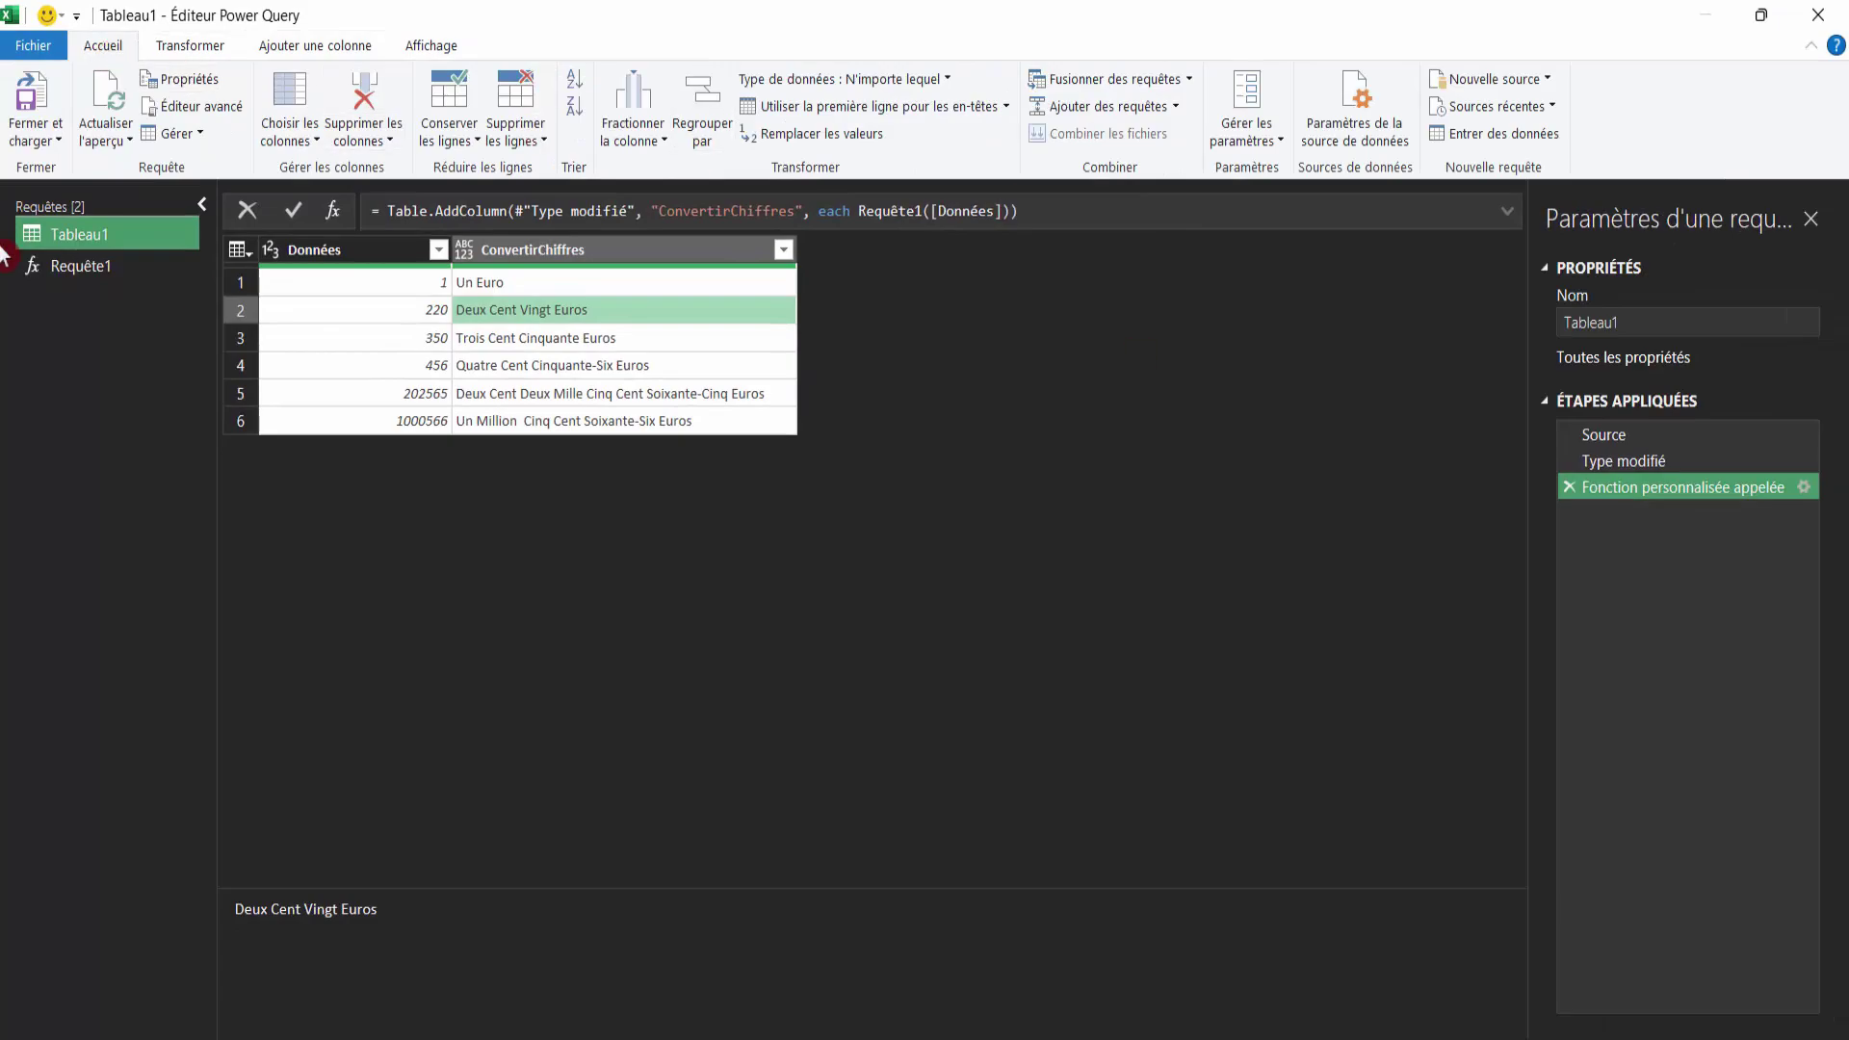
pyautogui.click(34, 159)
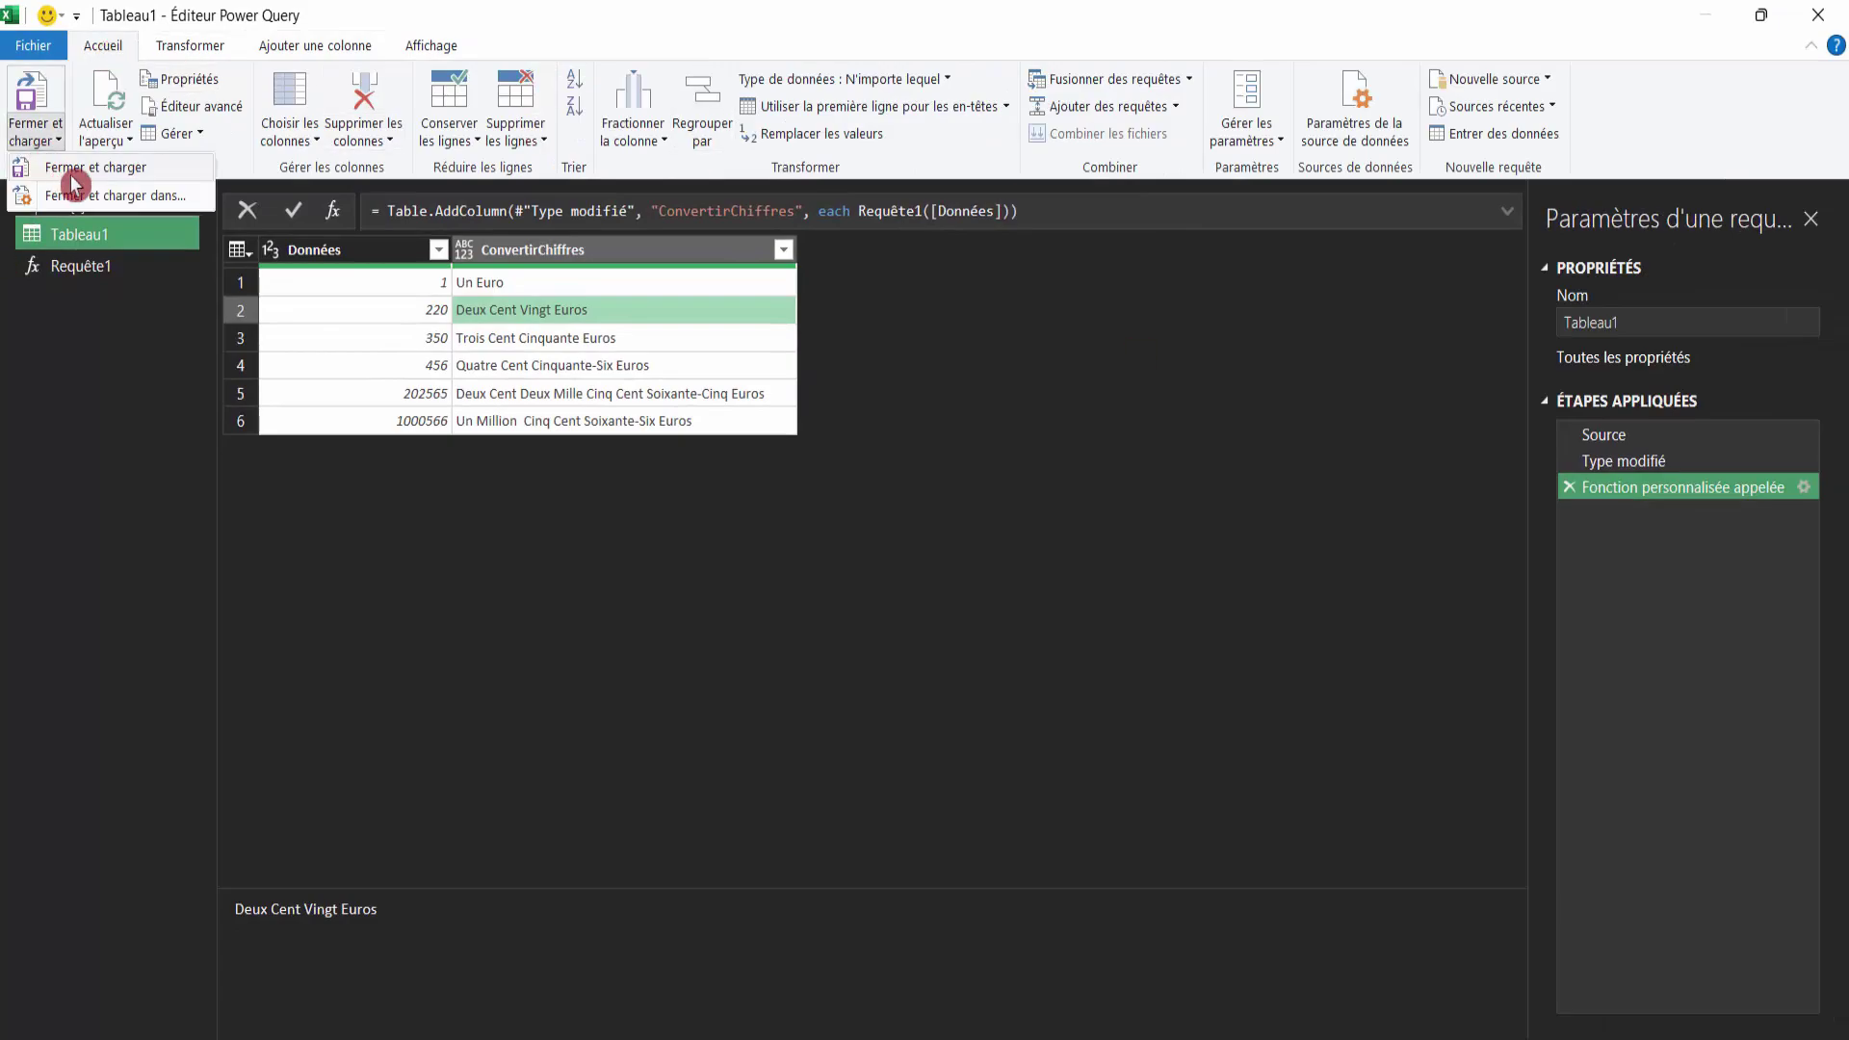
pyautogui.click(74, 170)
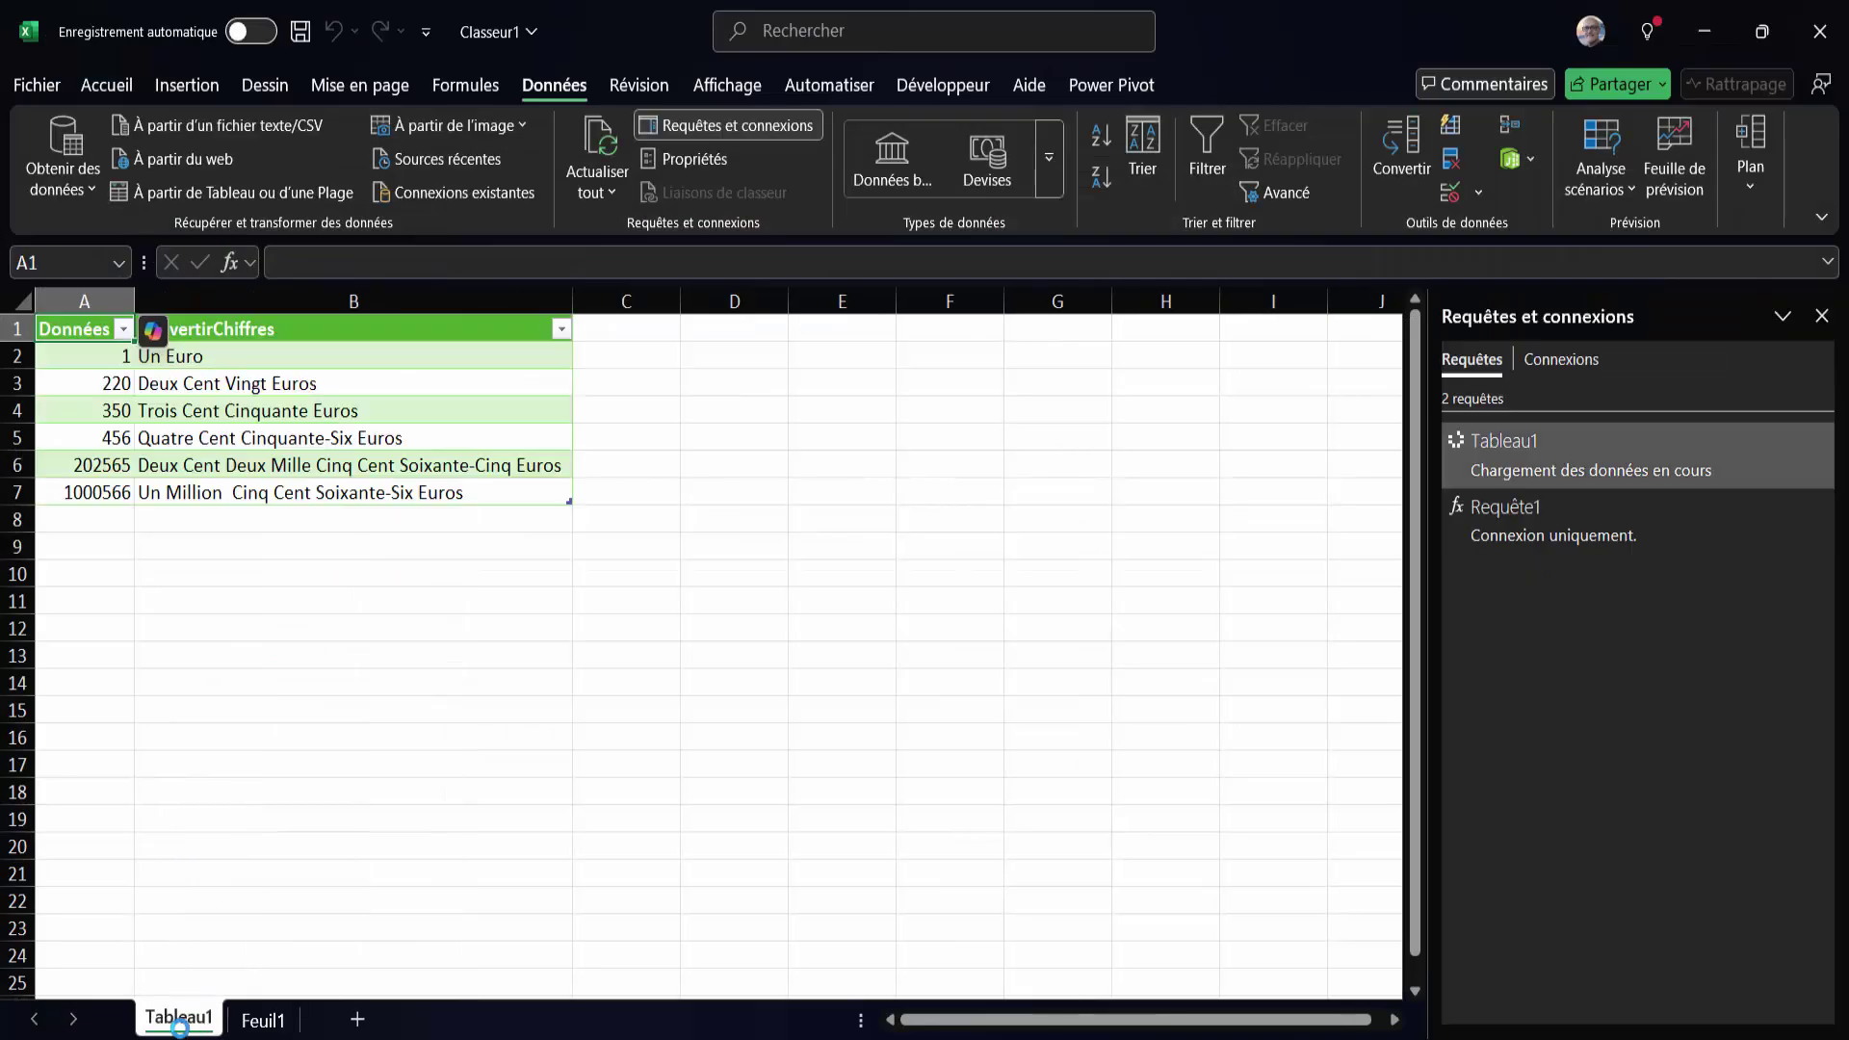
# Inspect the converted wording in B7, then return to the Feuil1 sheet.
pyautogui.click(203, 492)
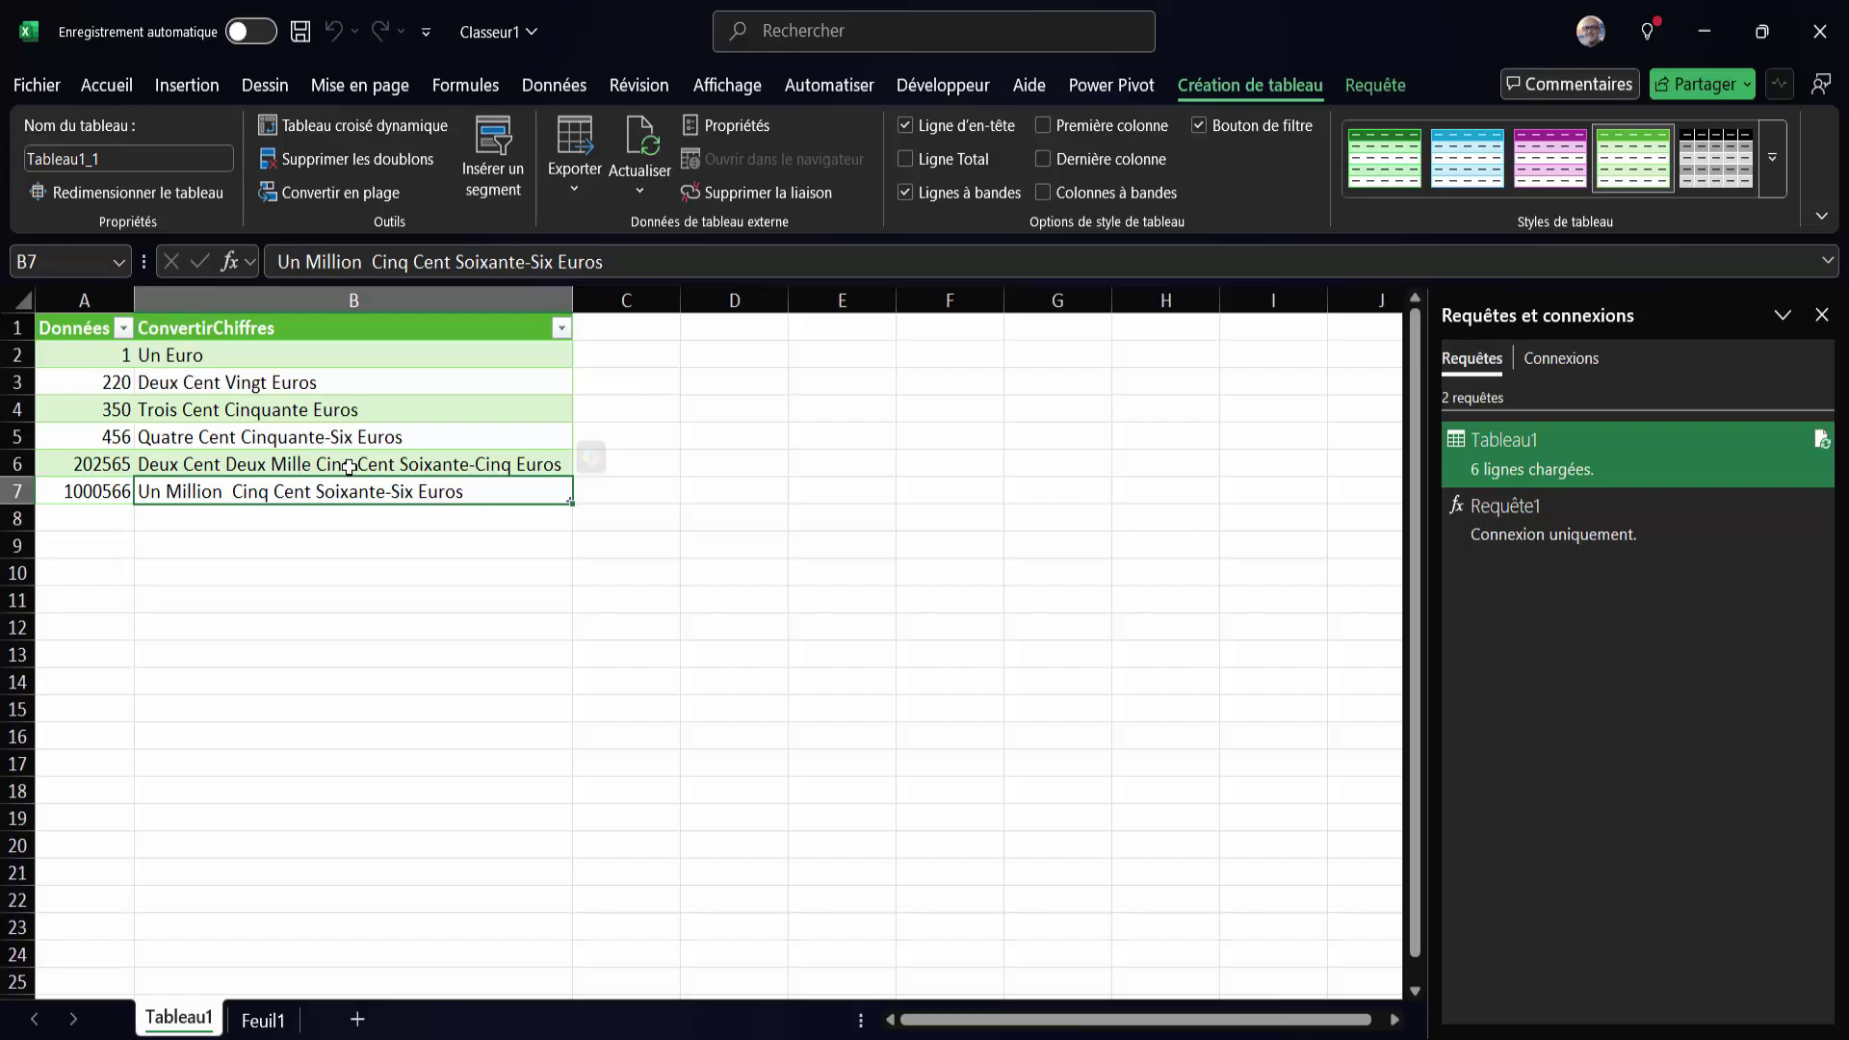
pyautogui.click(265, 1020)
# Add 3555666 in C10 as a new row of the Données table, then return to Tableau1.
pyautogui.click(386, 564)
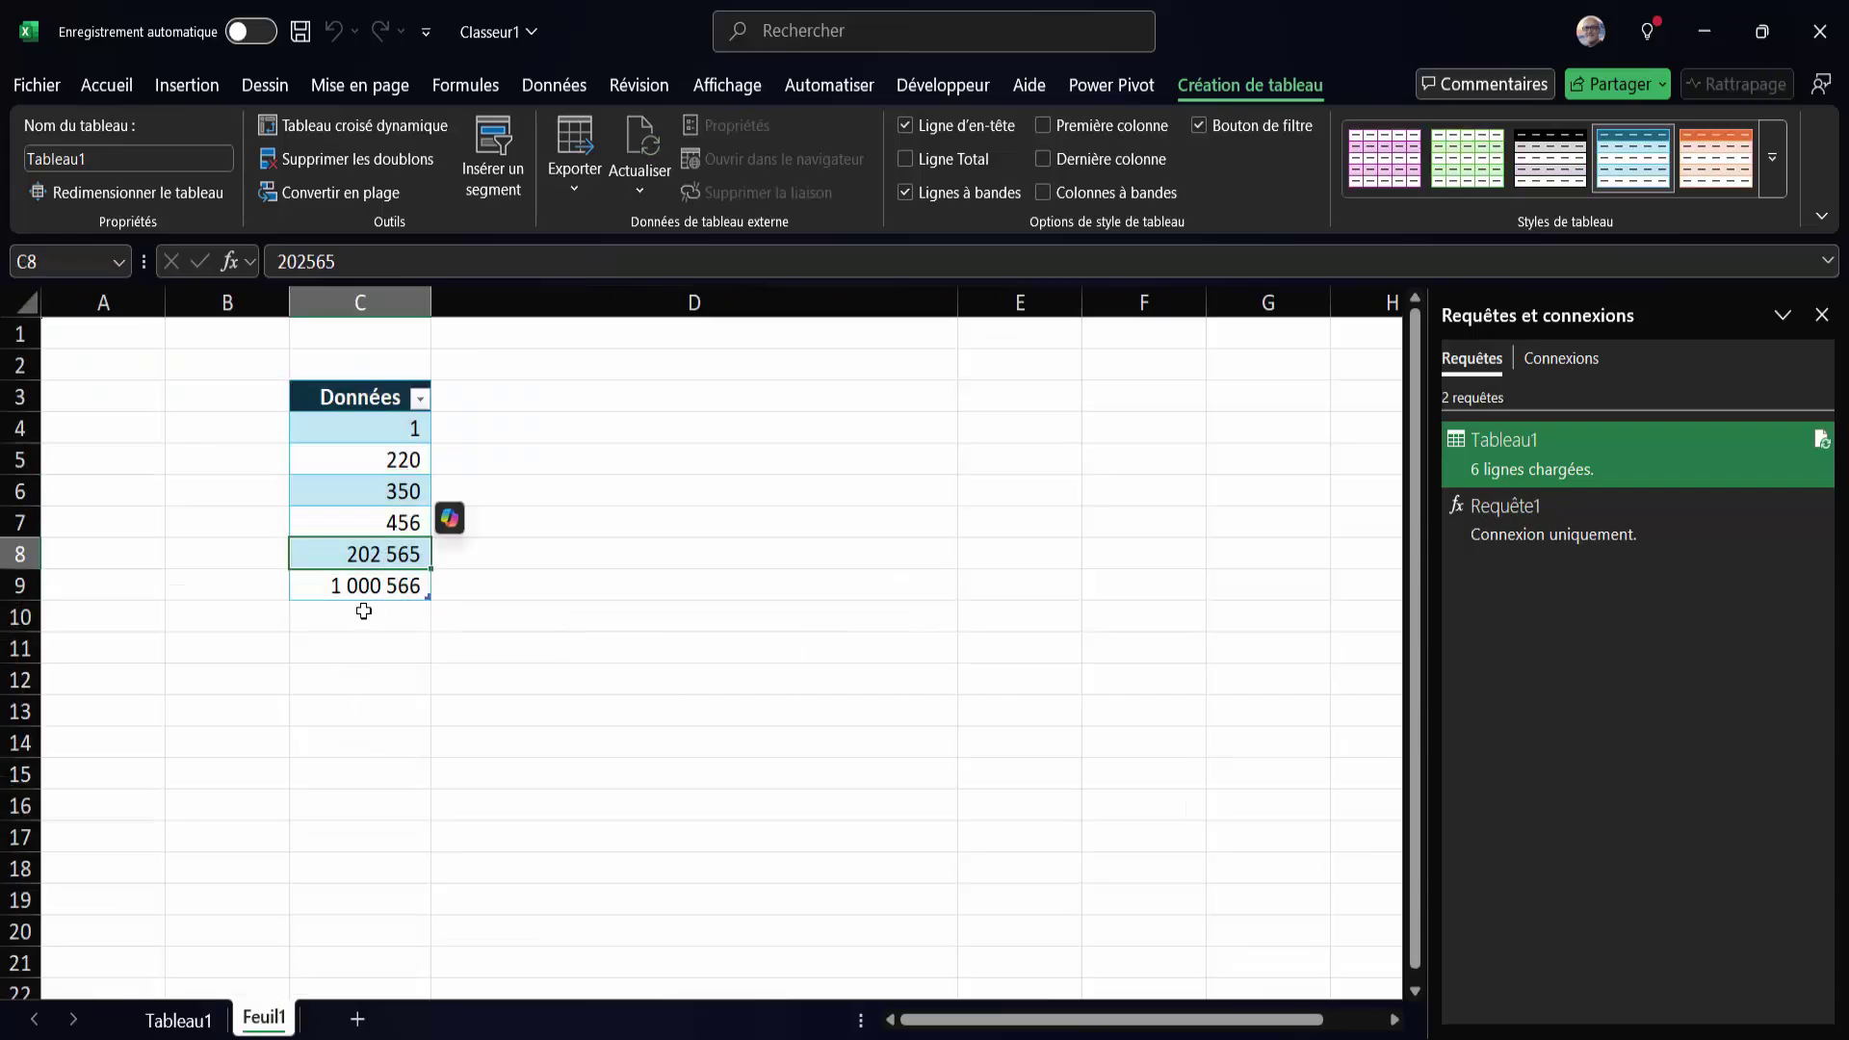
pyautogui.click(366, 613)
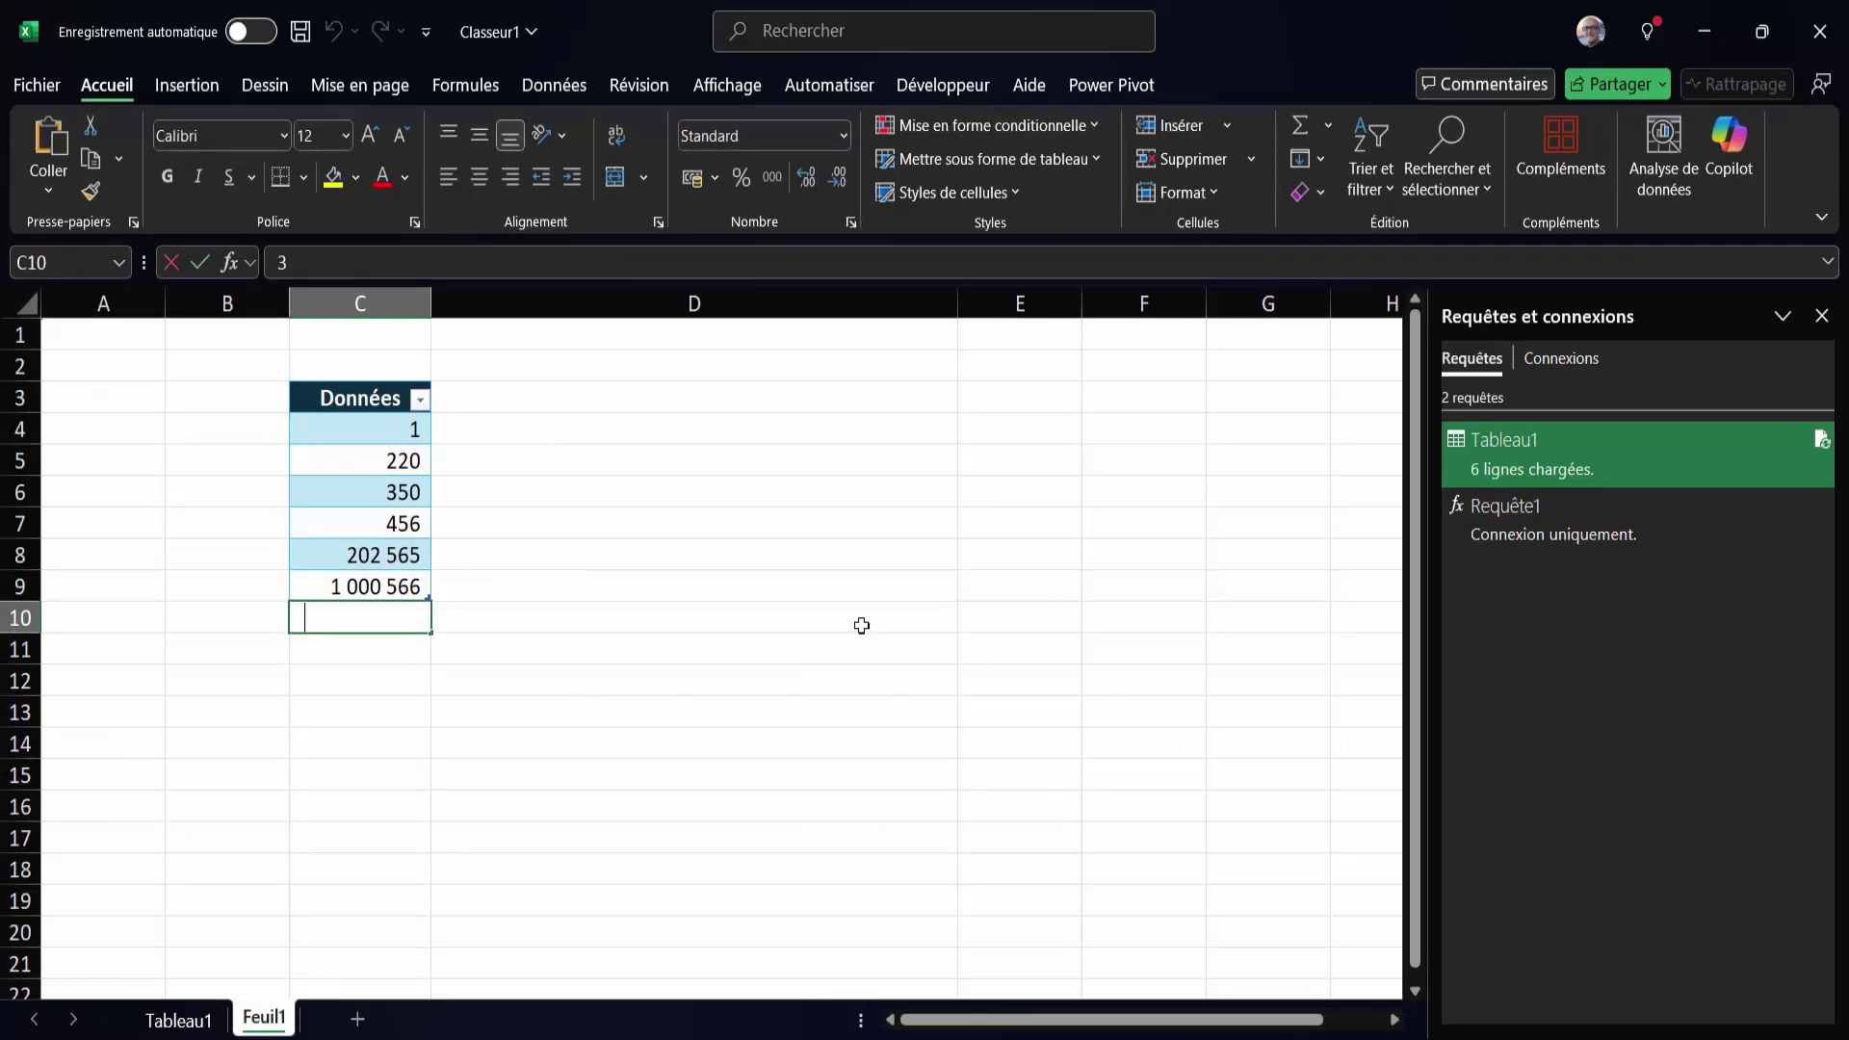
pyautogui.write('3555666')
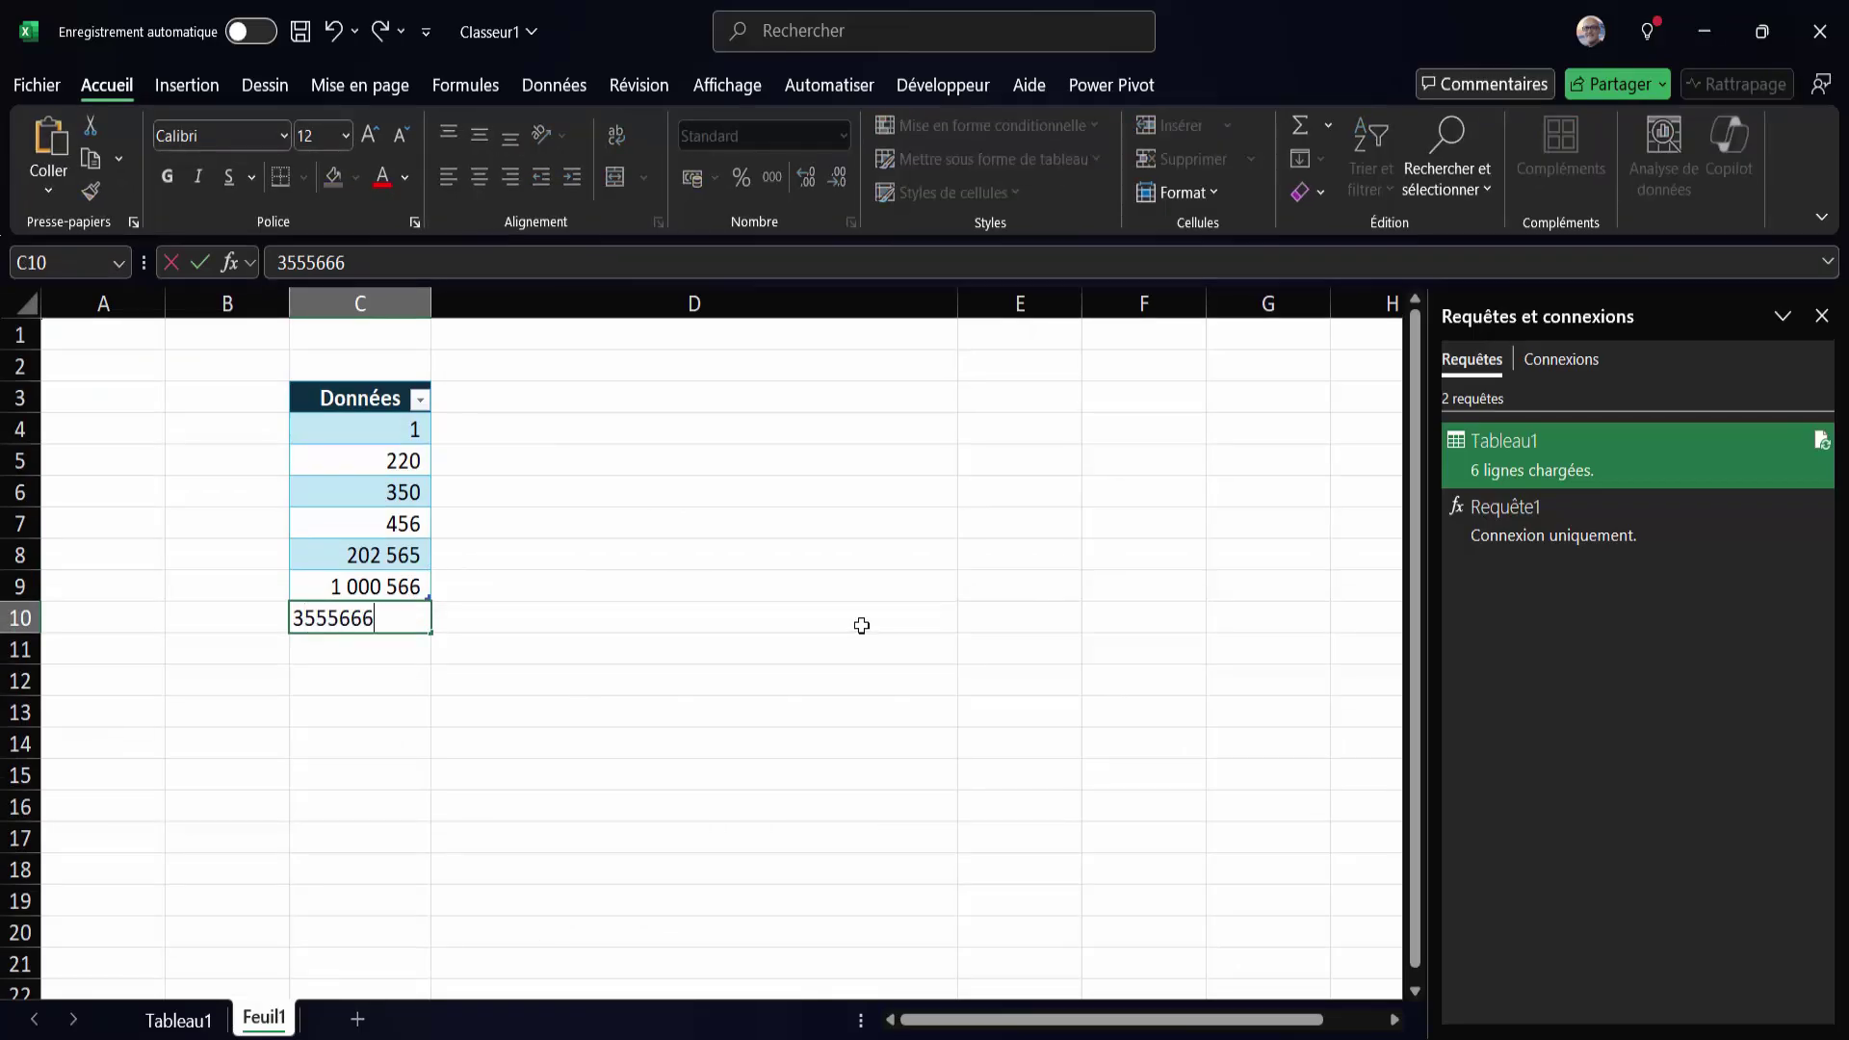
pyautogui.press('Return')
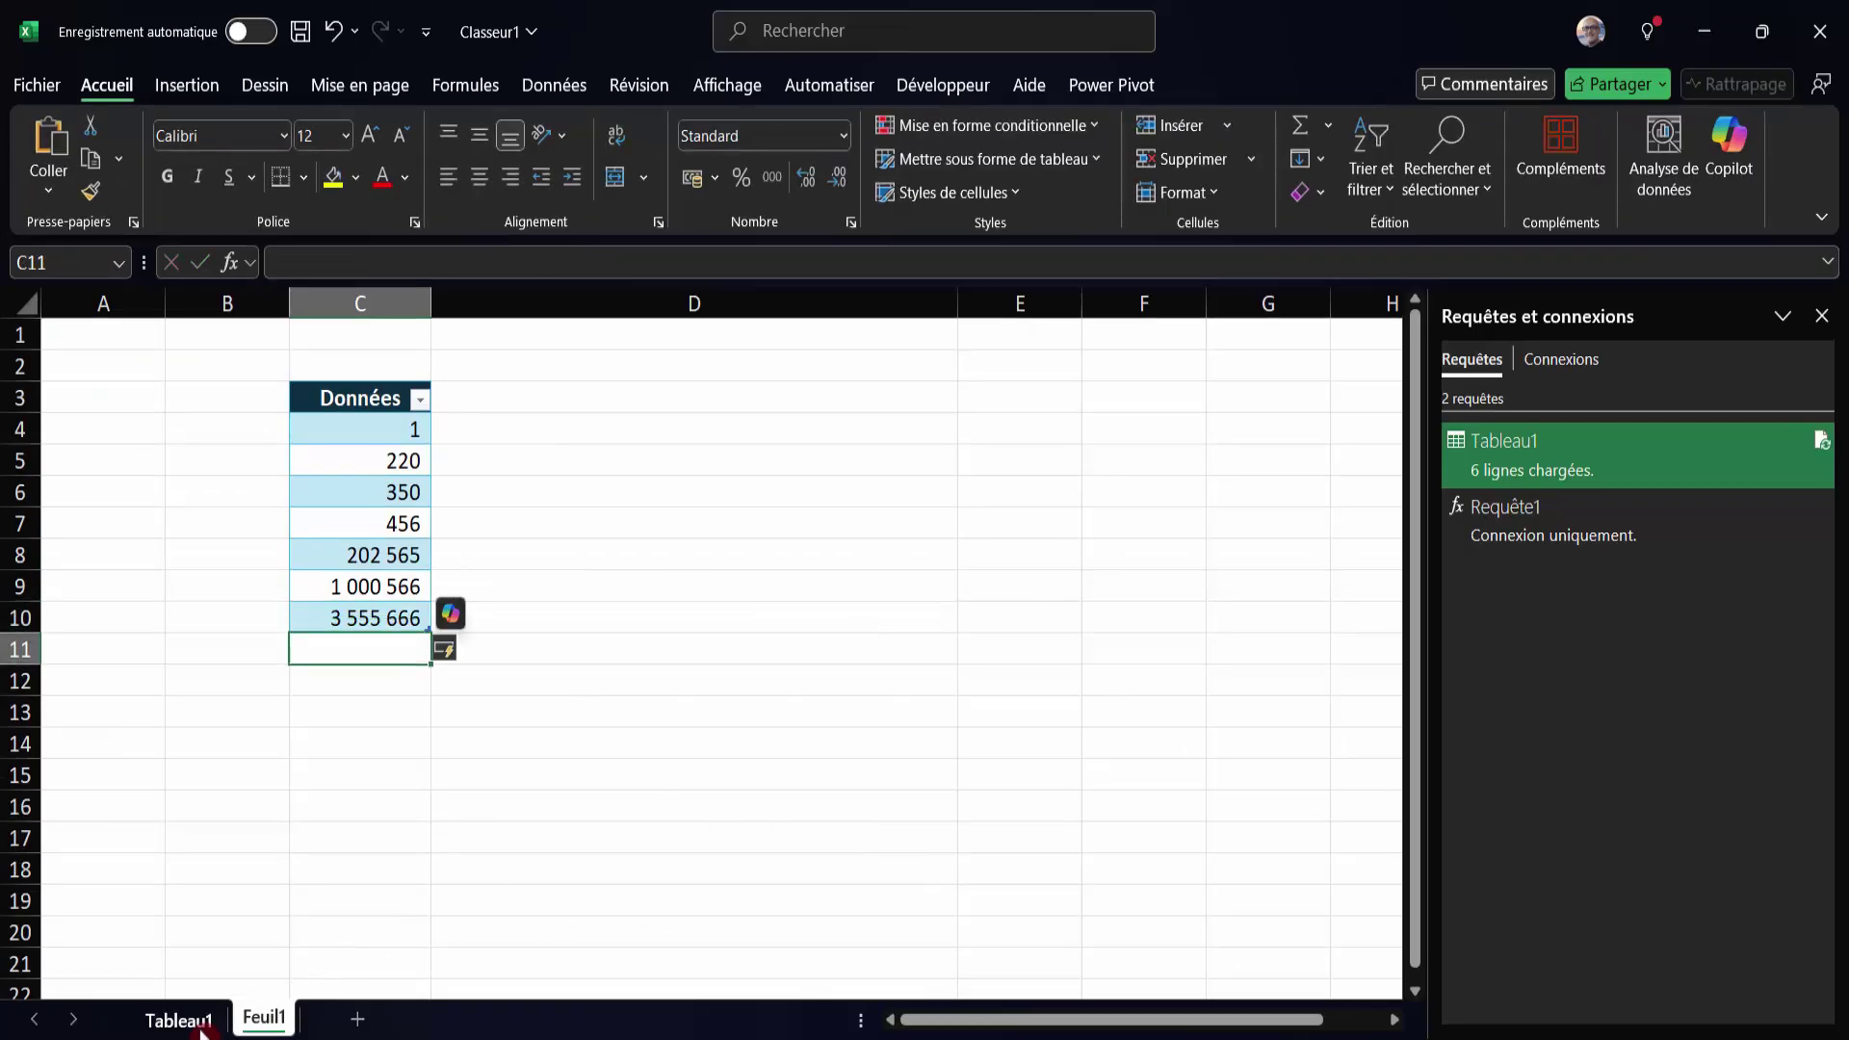
pyautogui.click(201, 1024)
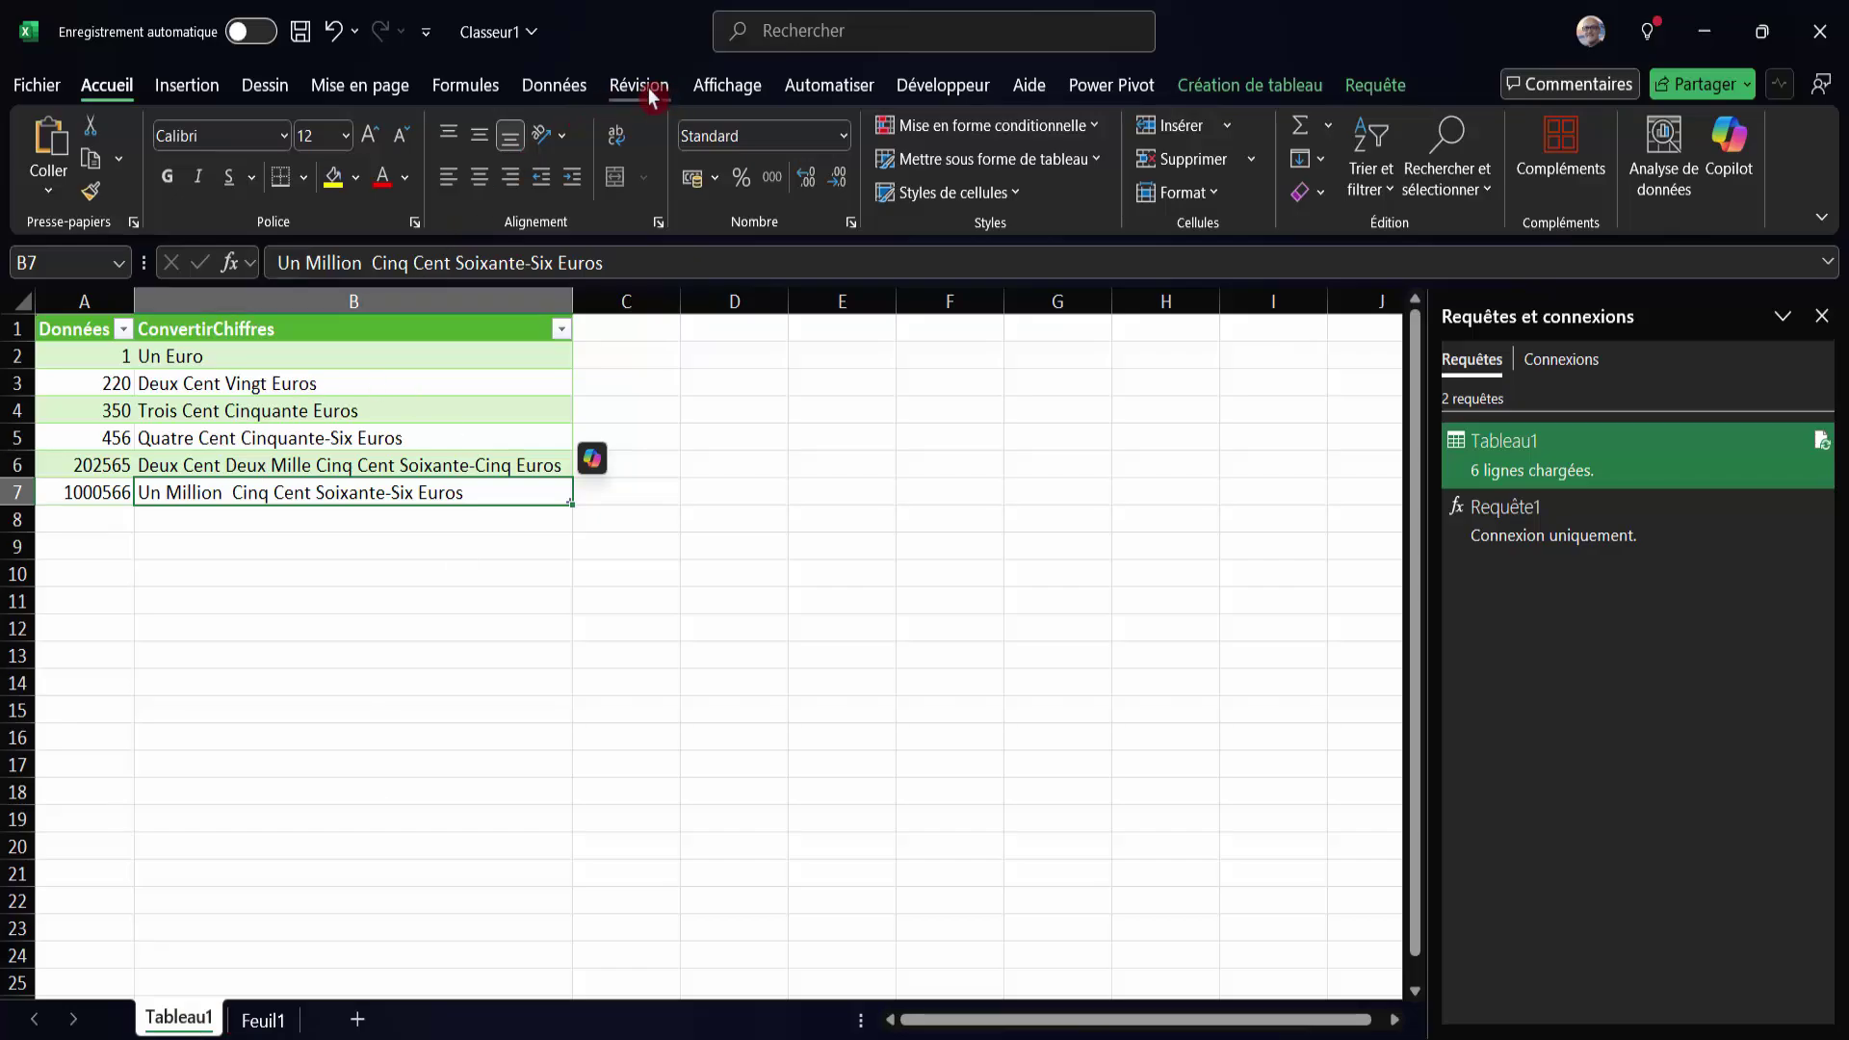
# Refresh all queries and check B8 shows 3555666 spelled out in French euros.
pyautogui.click(555, 87)
pyautogui.click(604, 196)
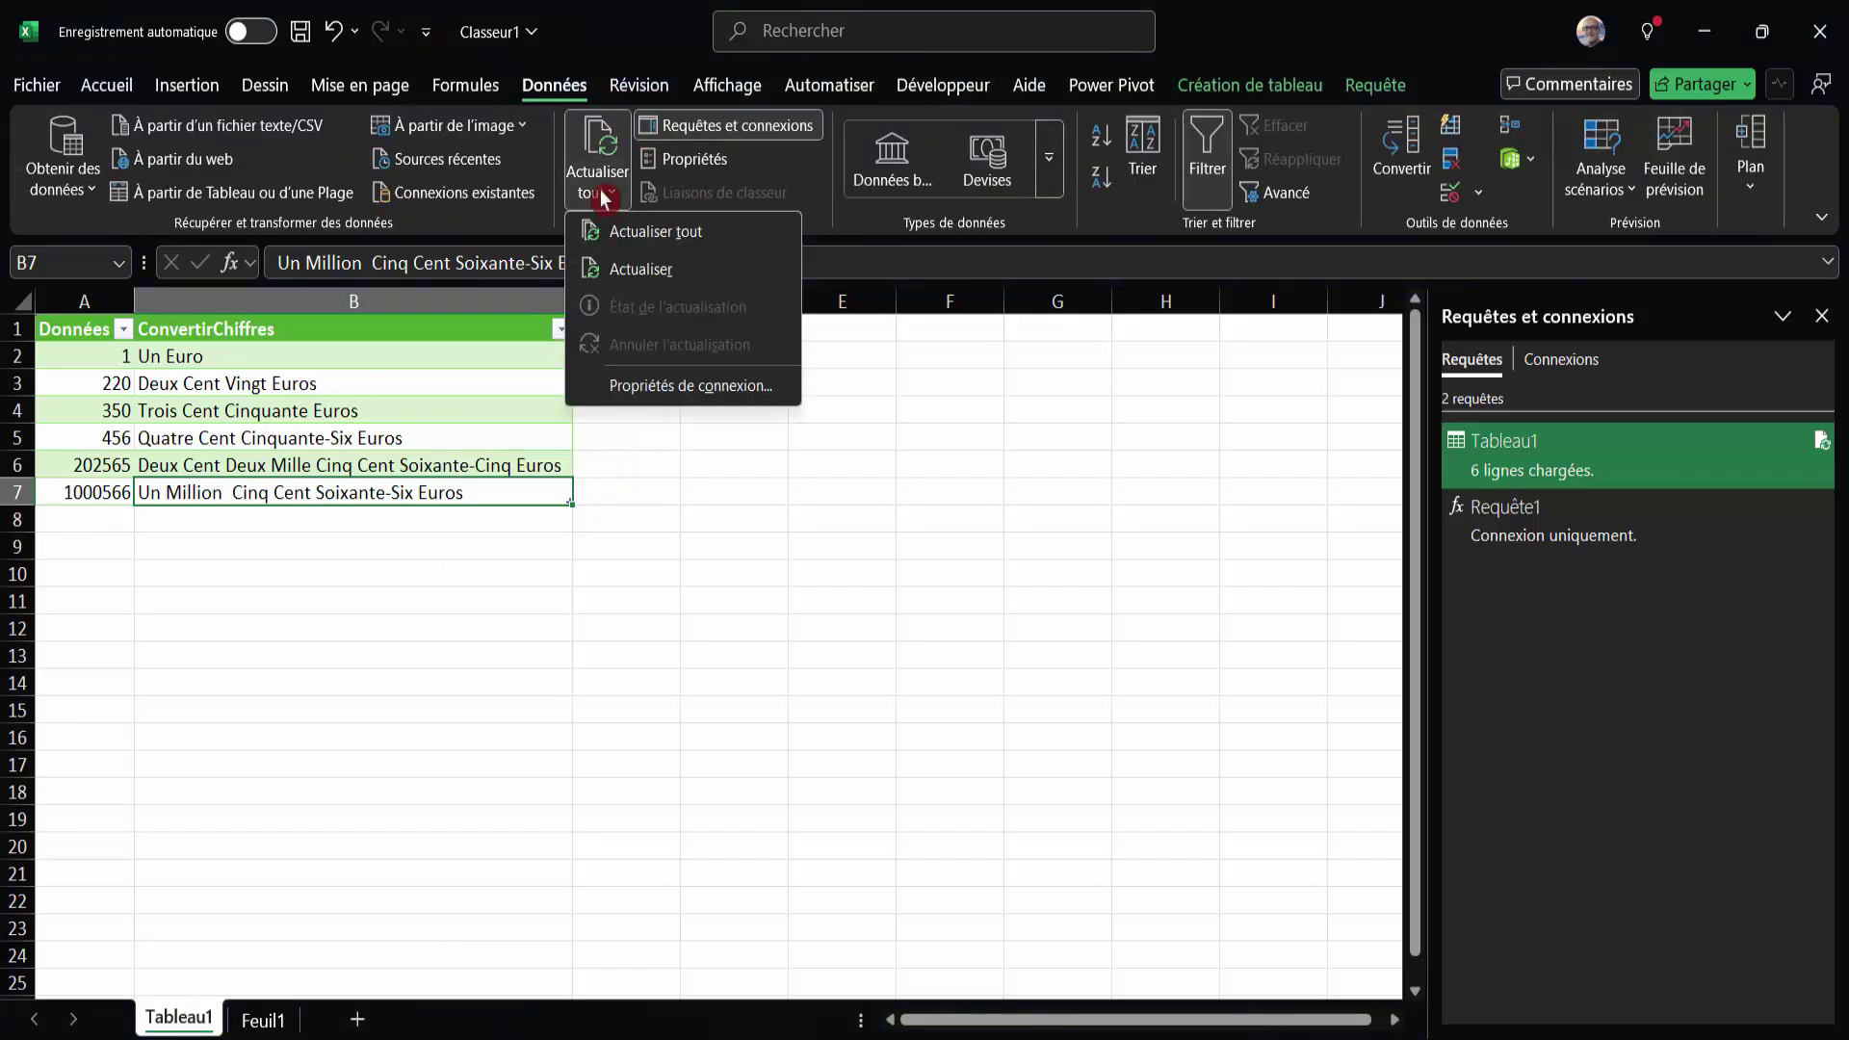
pyautogui.click(616, 234)
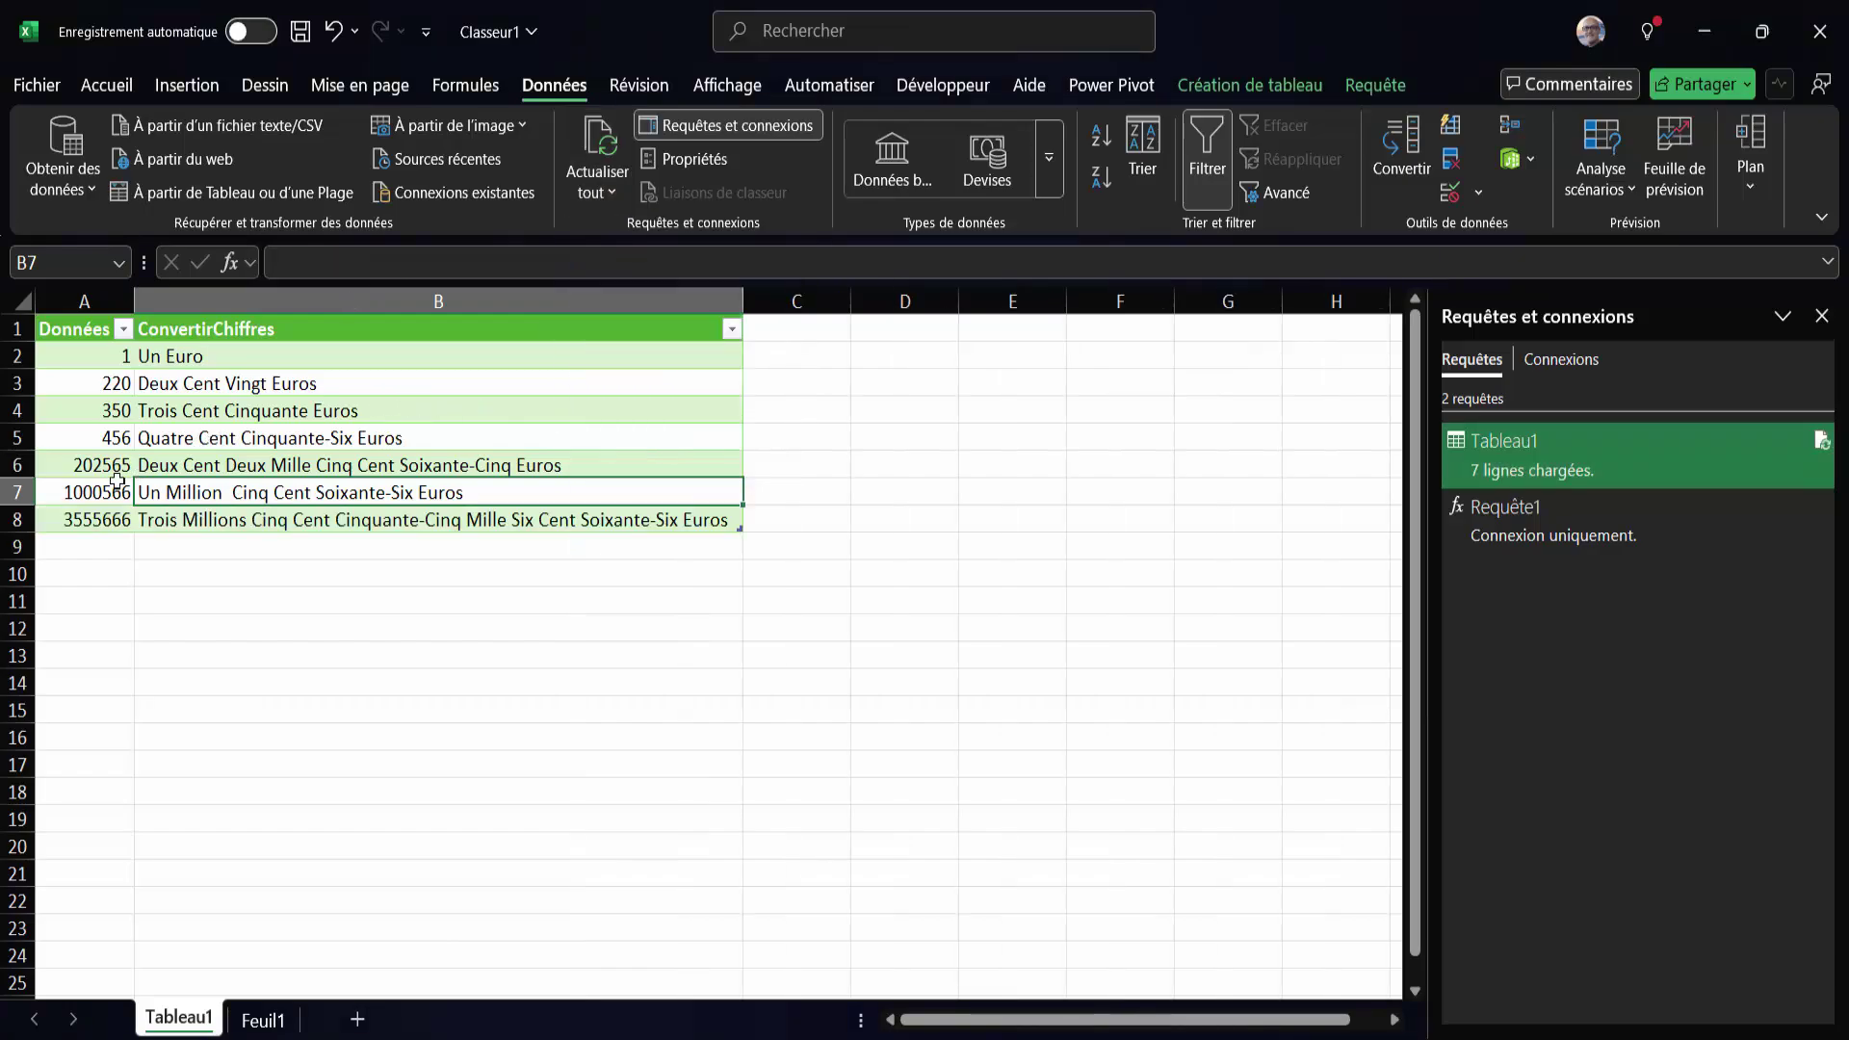
pyautogui.click(223, 519)
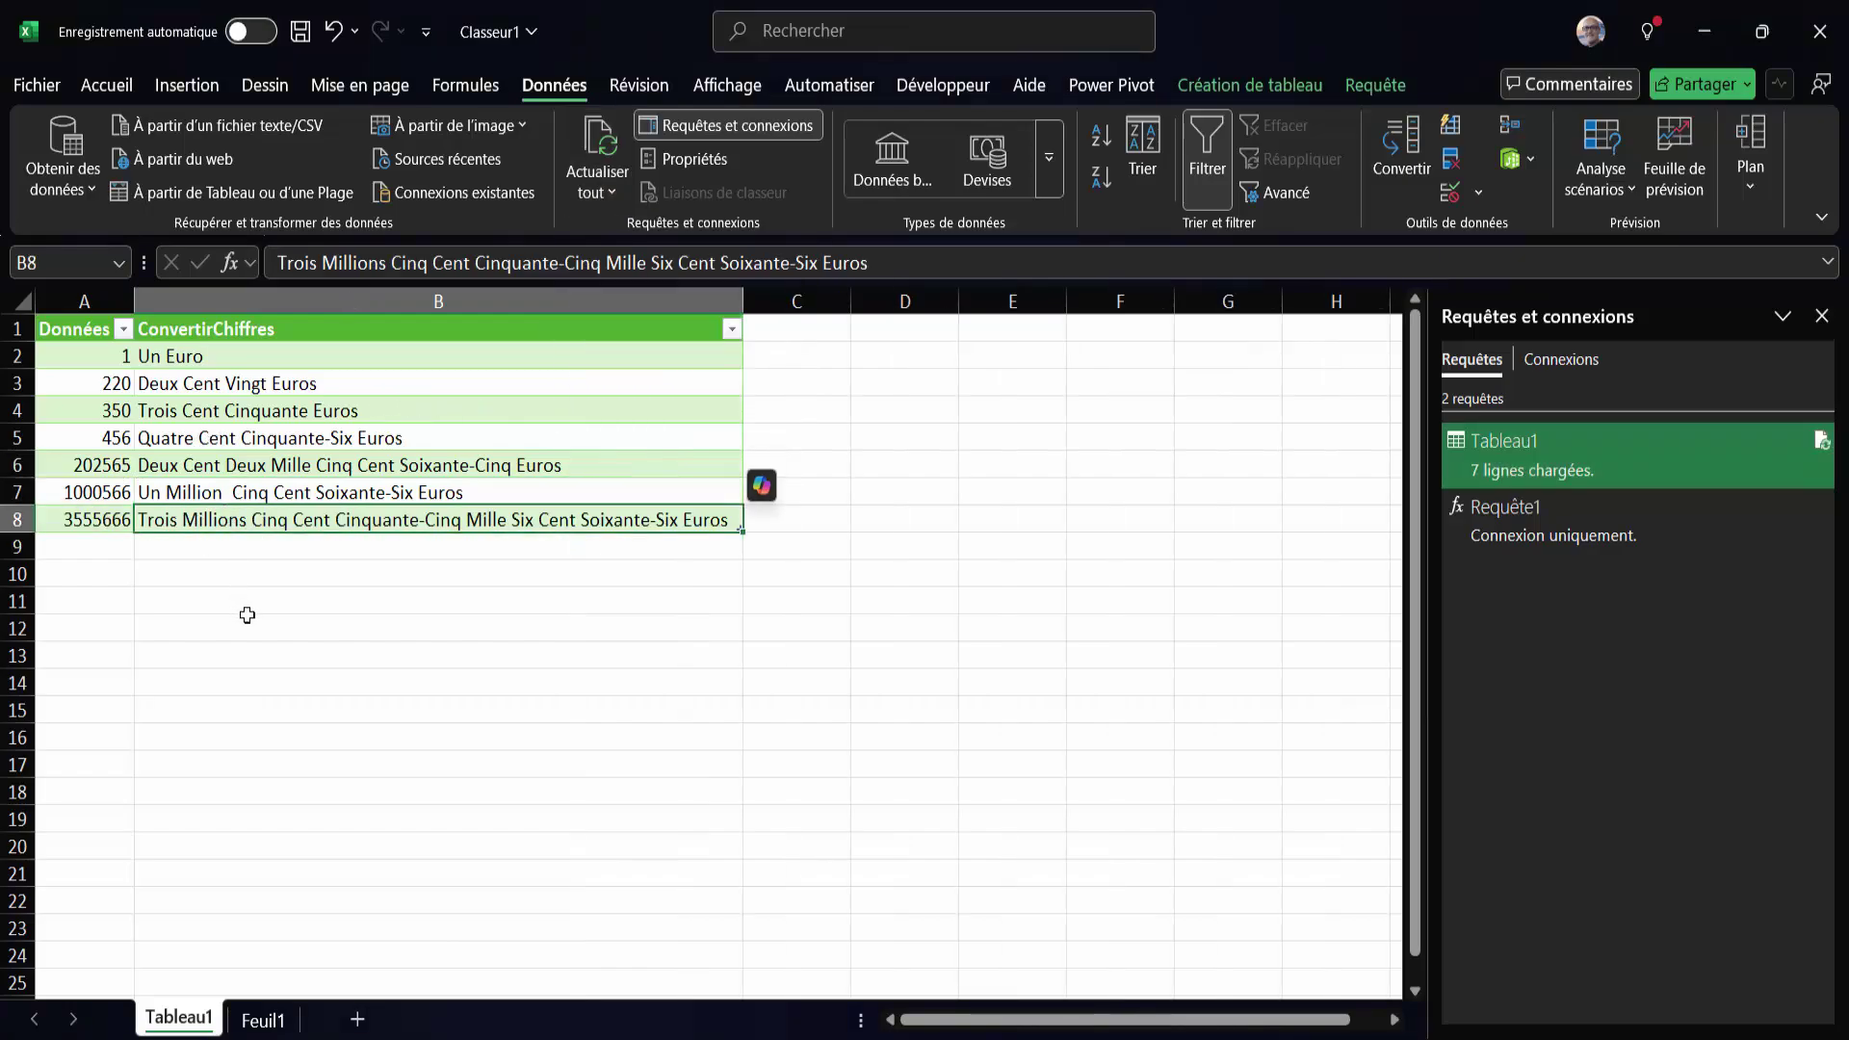